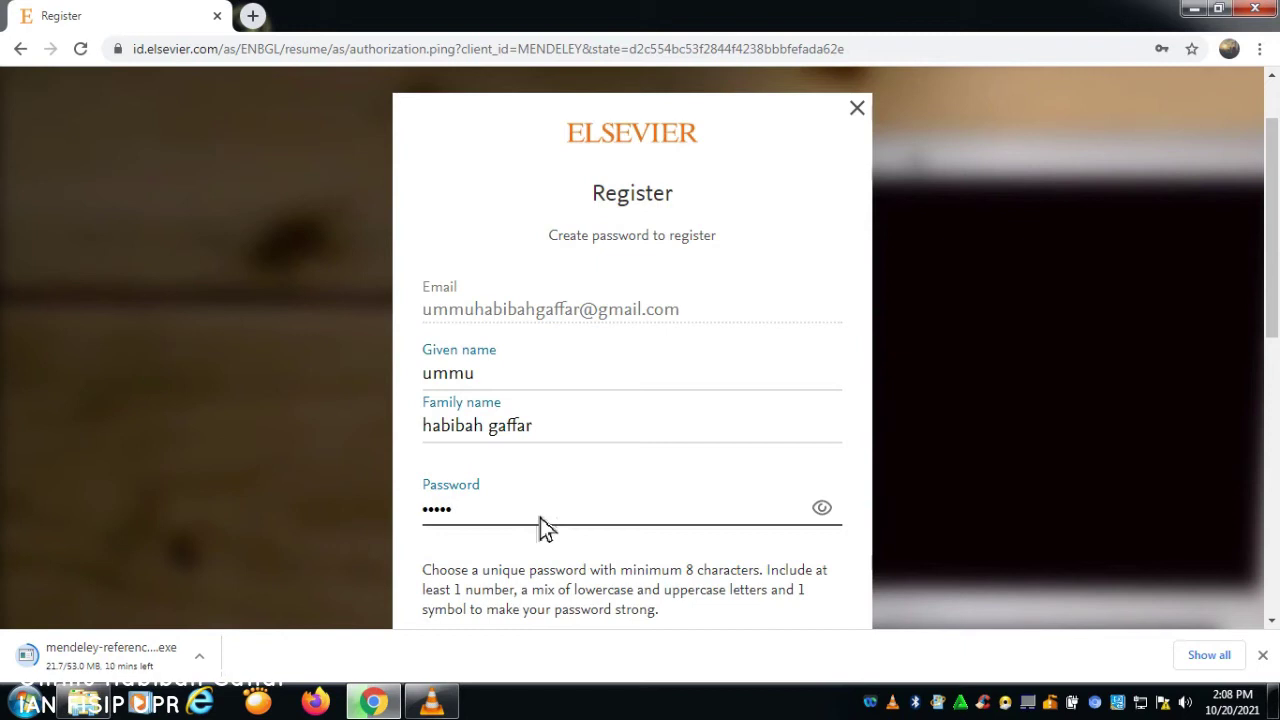
Step: Finish the Elsevier ID registration with a password and continue to the Welcome to Mendeley page
text(******)
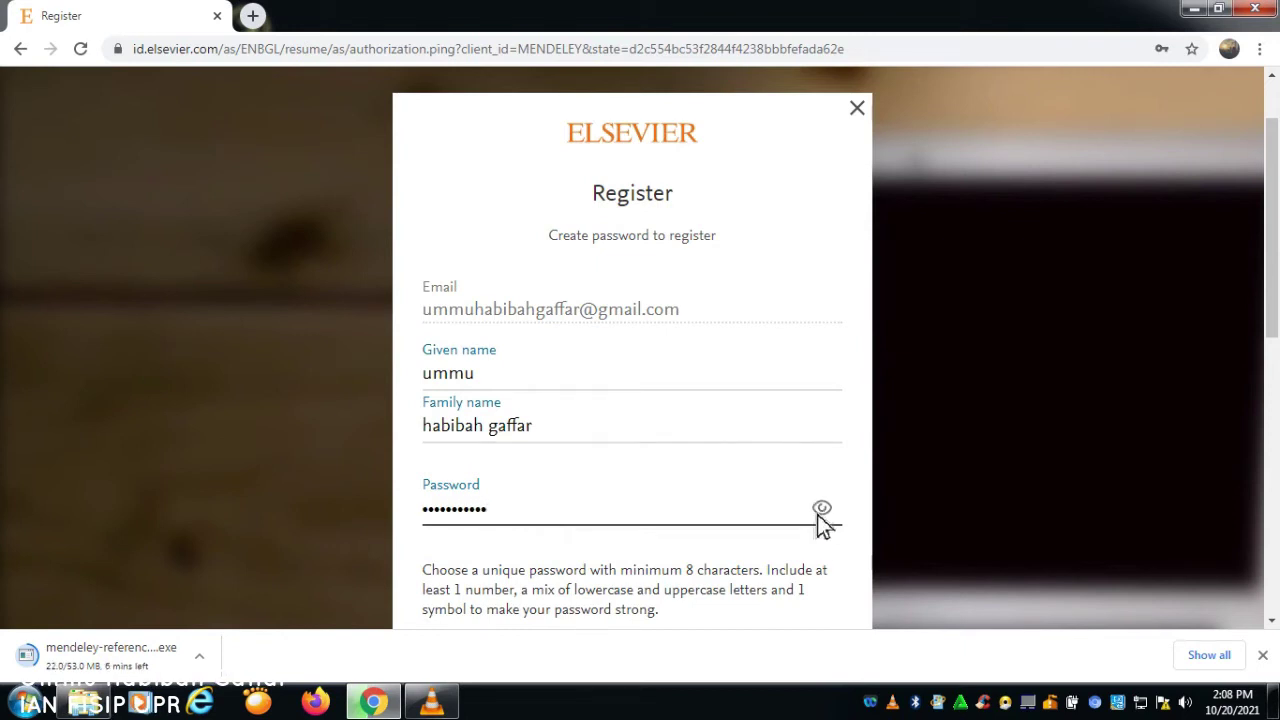
scroll(803, 510, down, 2)
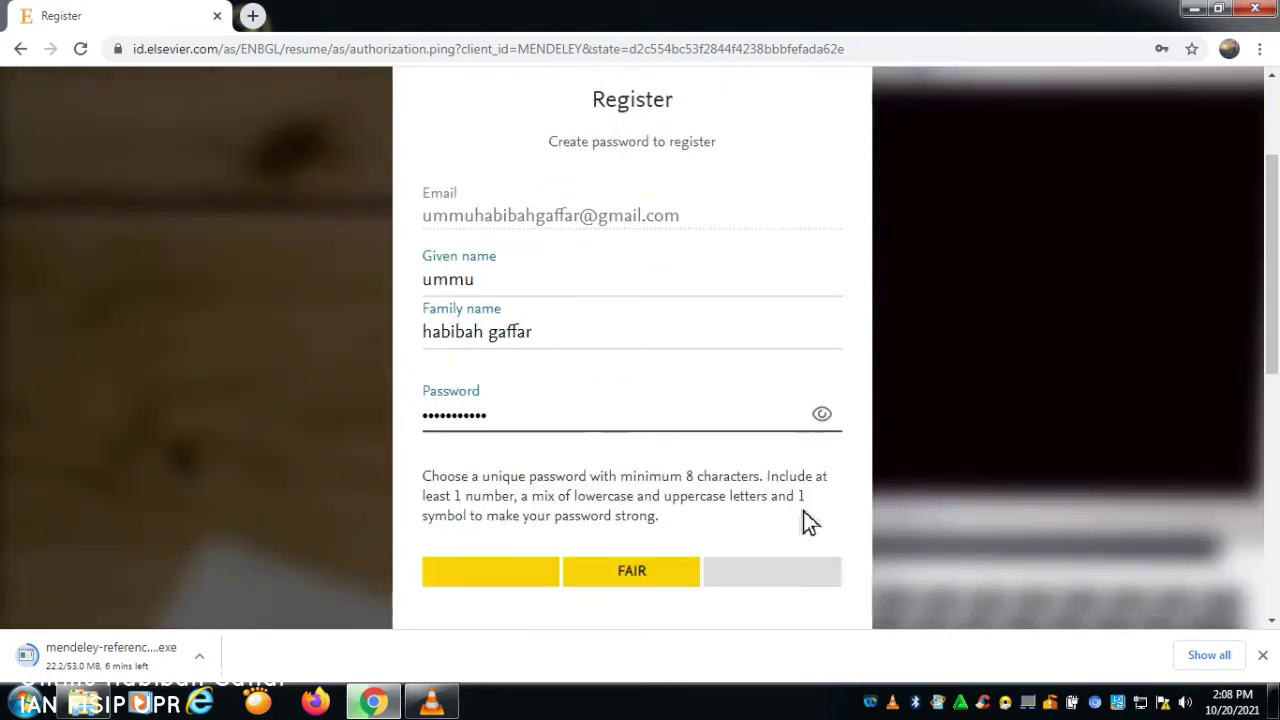
scroll(761, 419, down, 3)
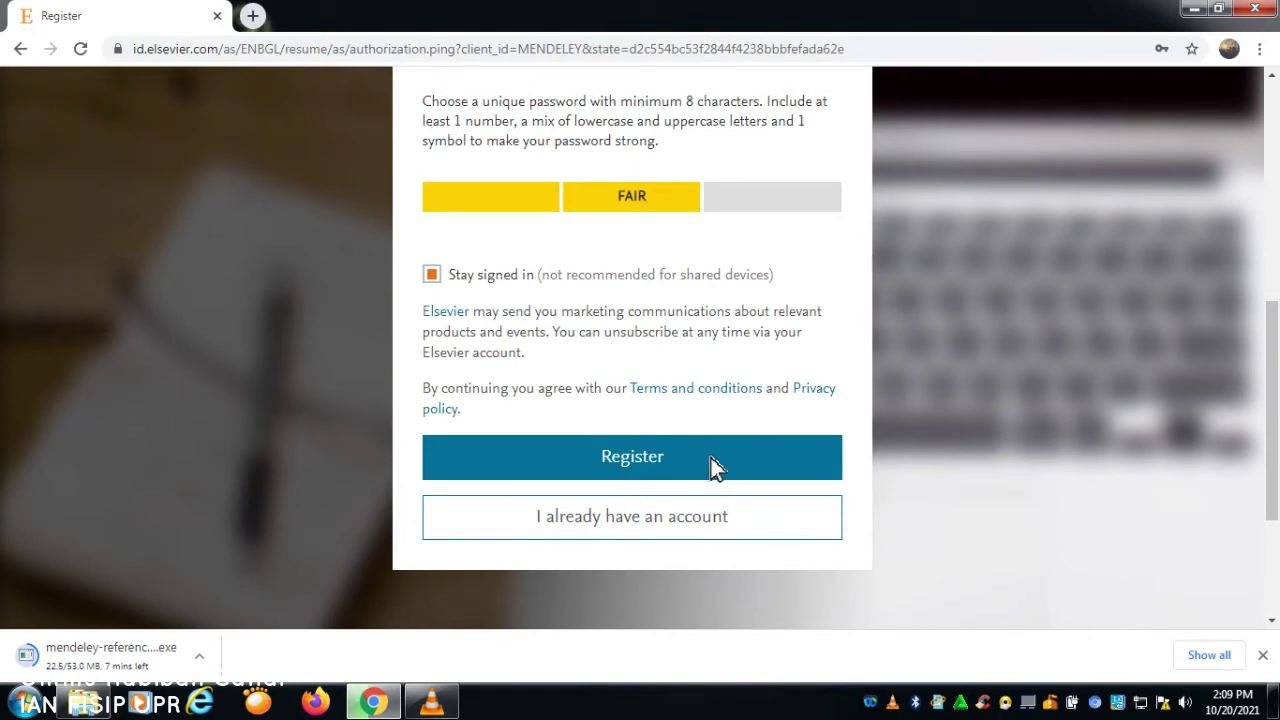
click(716, 467)
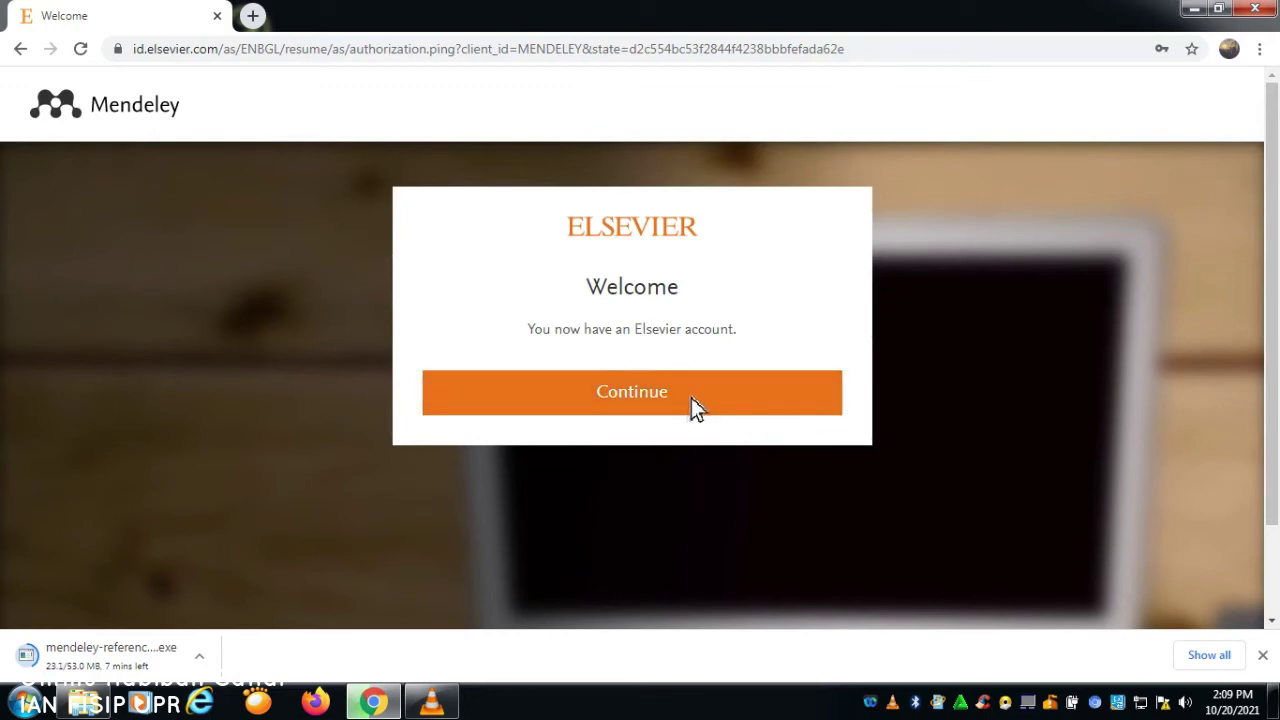
click(720, 400)
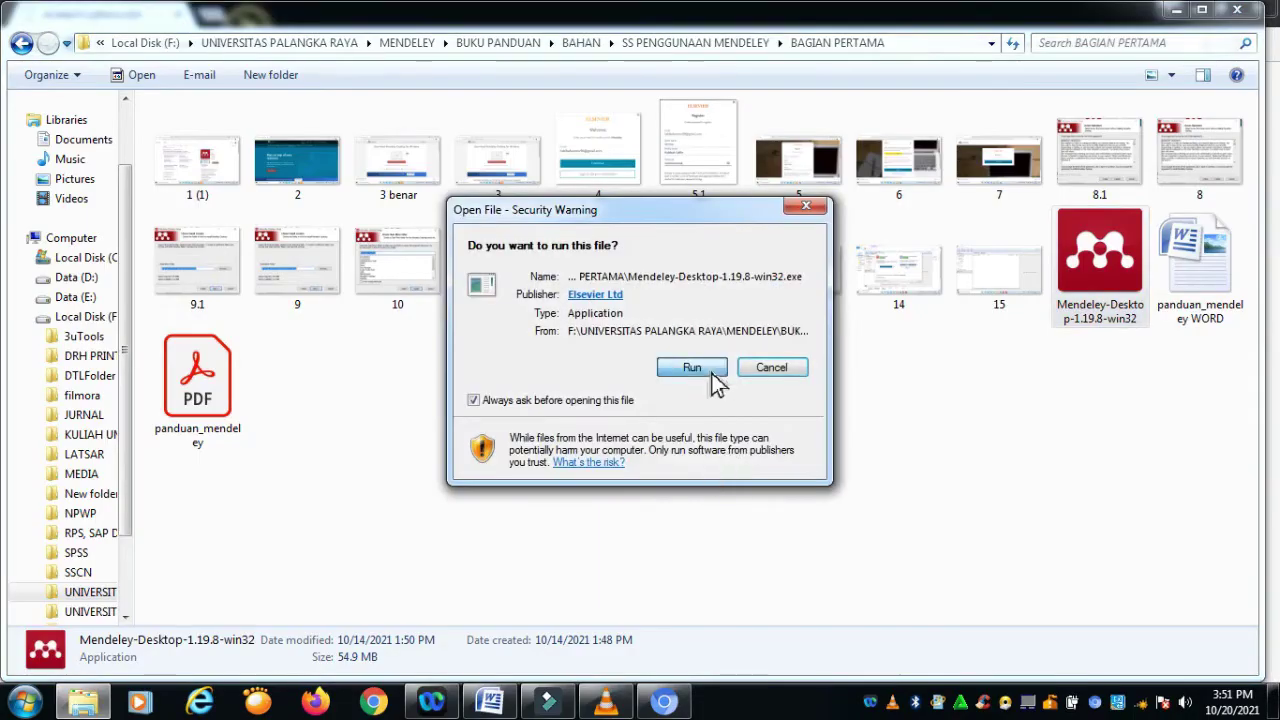
Step: Allow the Mendeley-Desktop-1.19.8-win32 installer to run, then show and dismiss Word's taskbar jump list
click(716, 383)
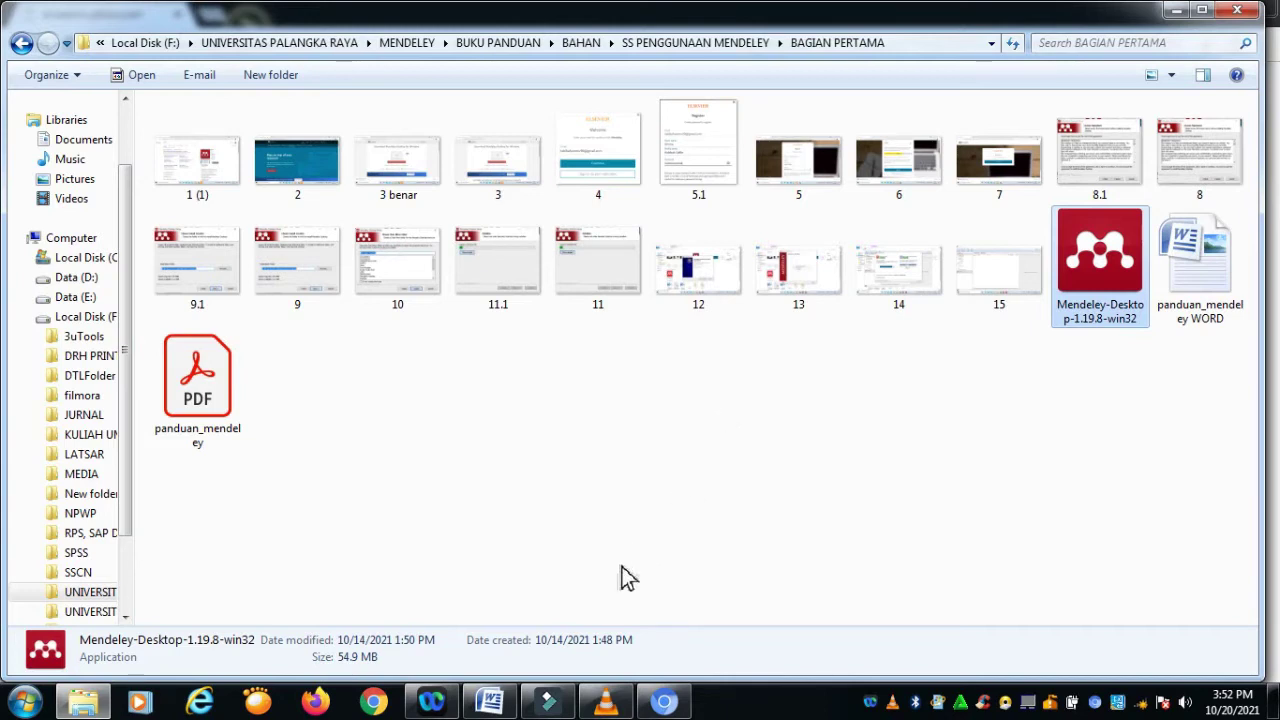
right_click(497, 705)
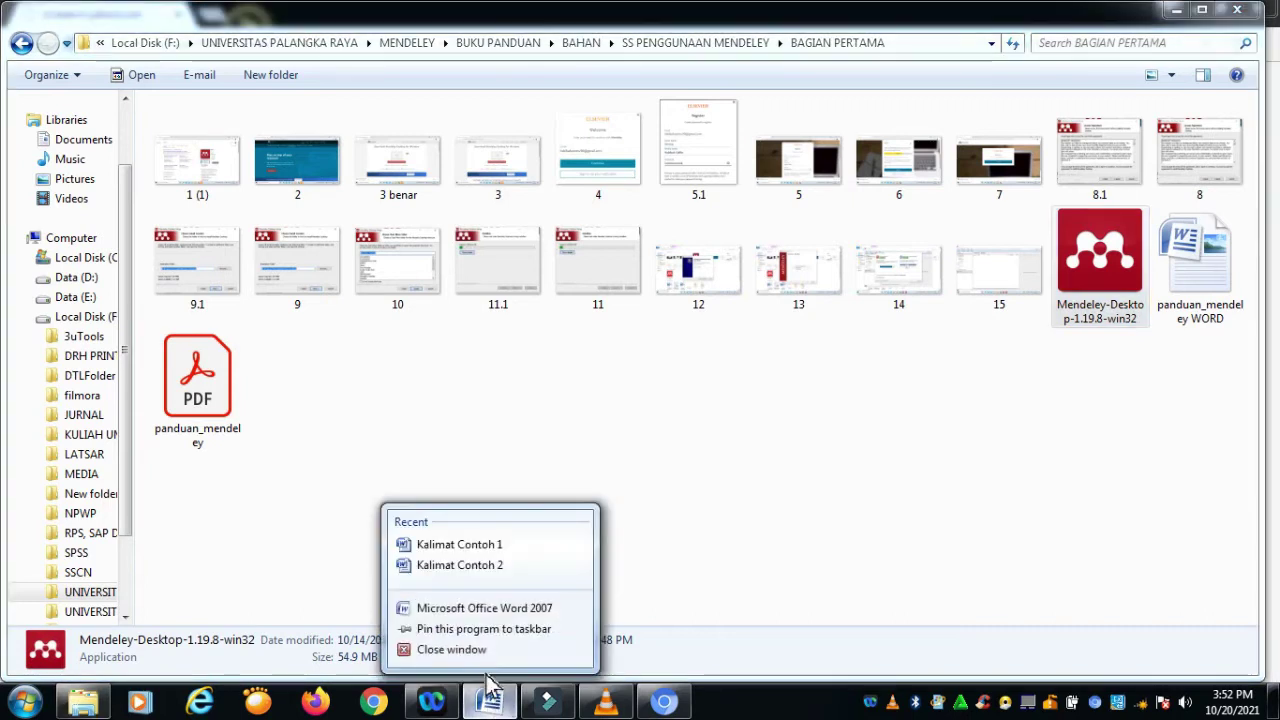
click(455, 649)
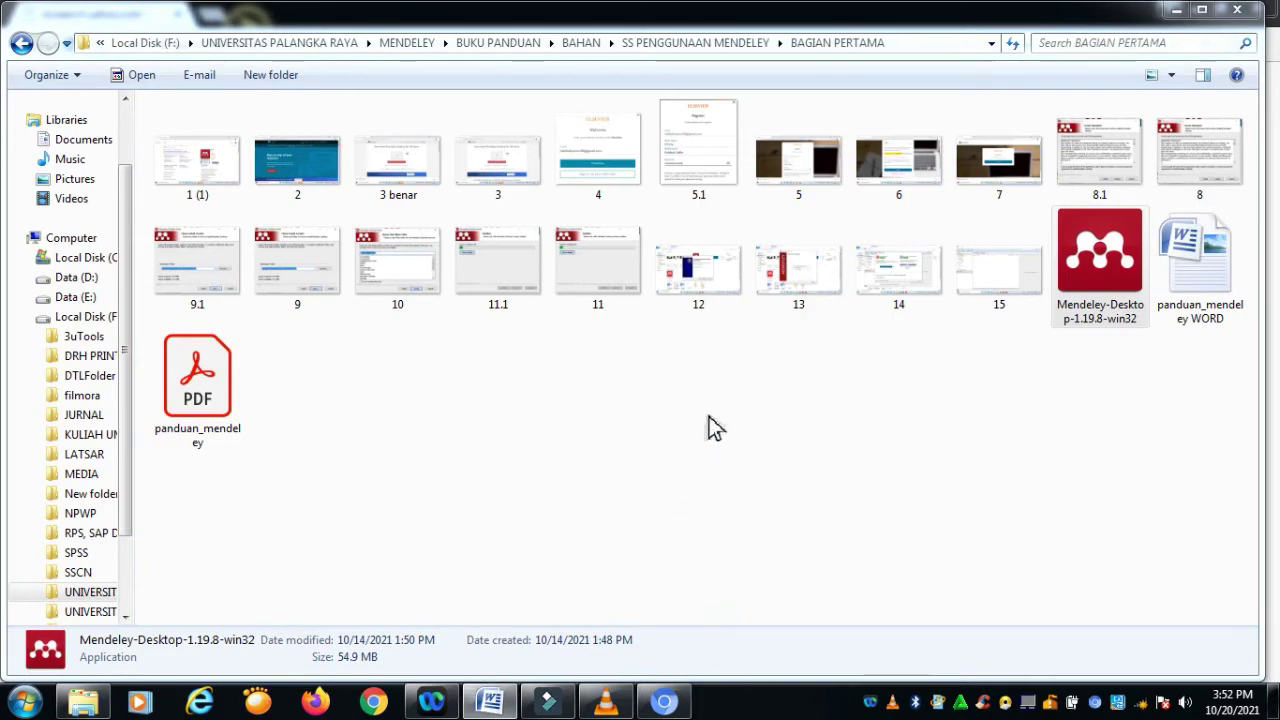
Step: Accept the licence and install to the default folder, leaving Run Mendeley Desktop ticked at the end
click(752, 500)
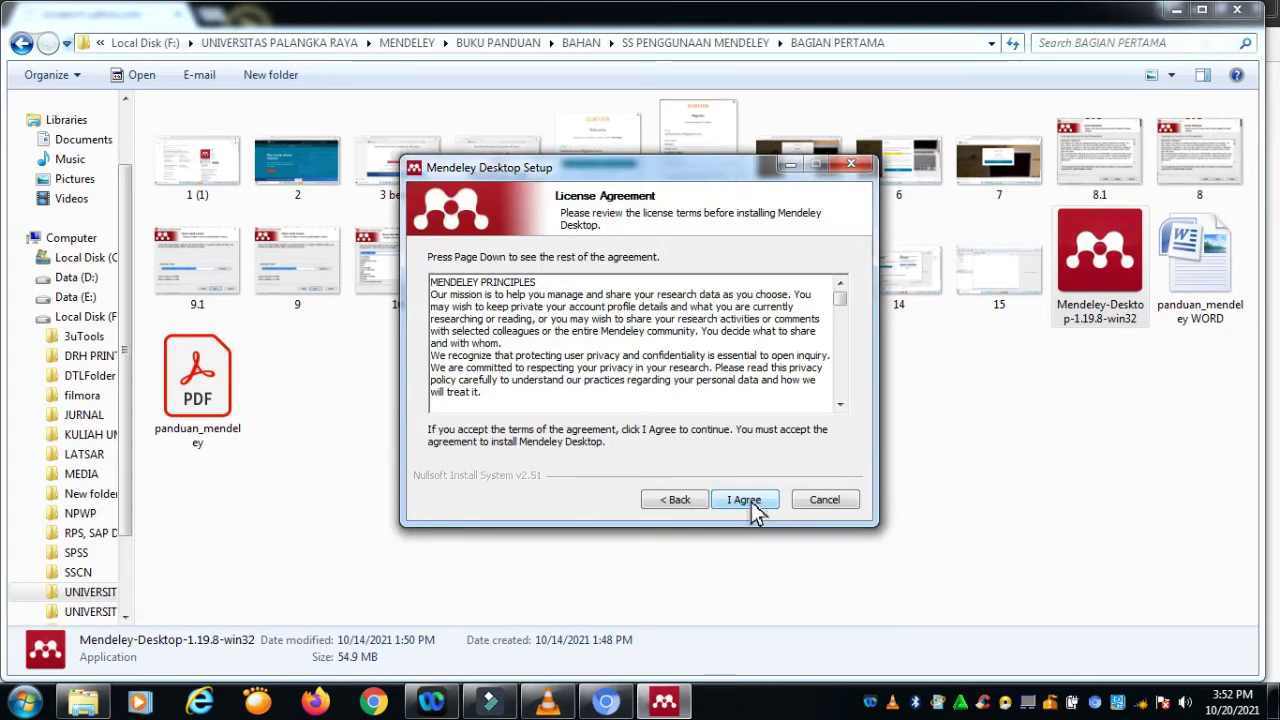
click(745, 500)
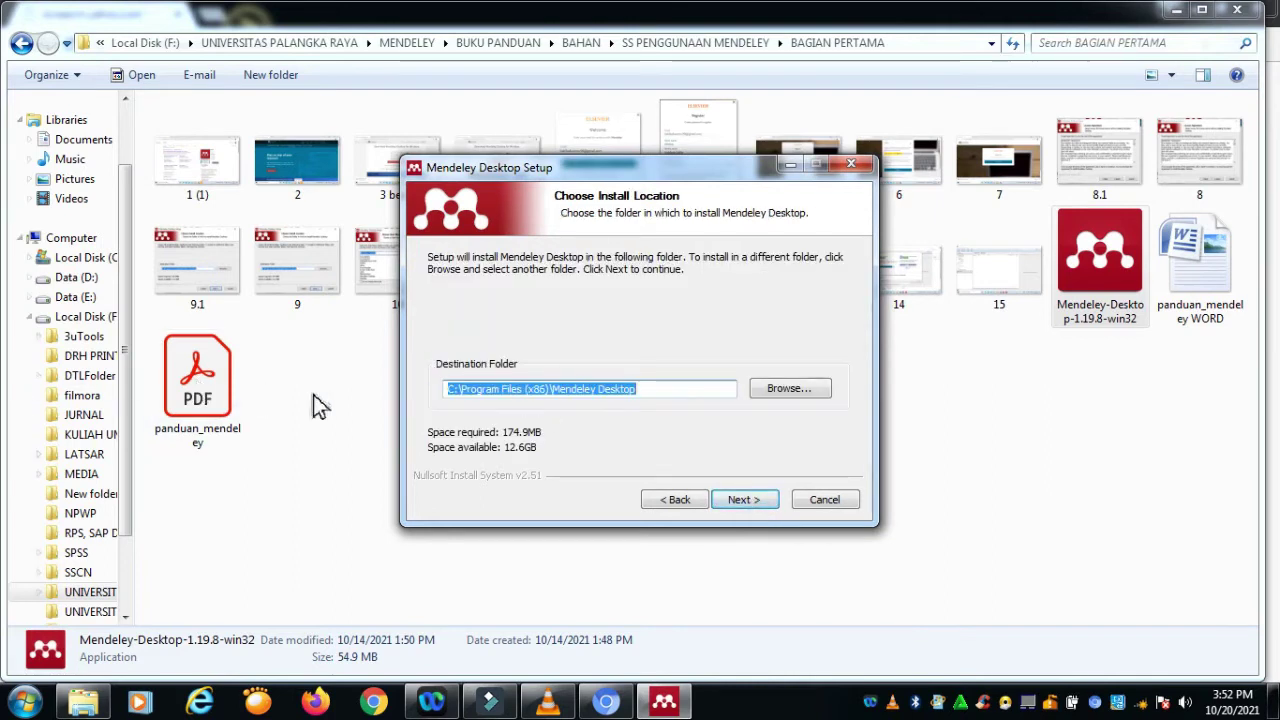
click(745, 505)
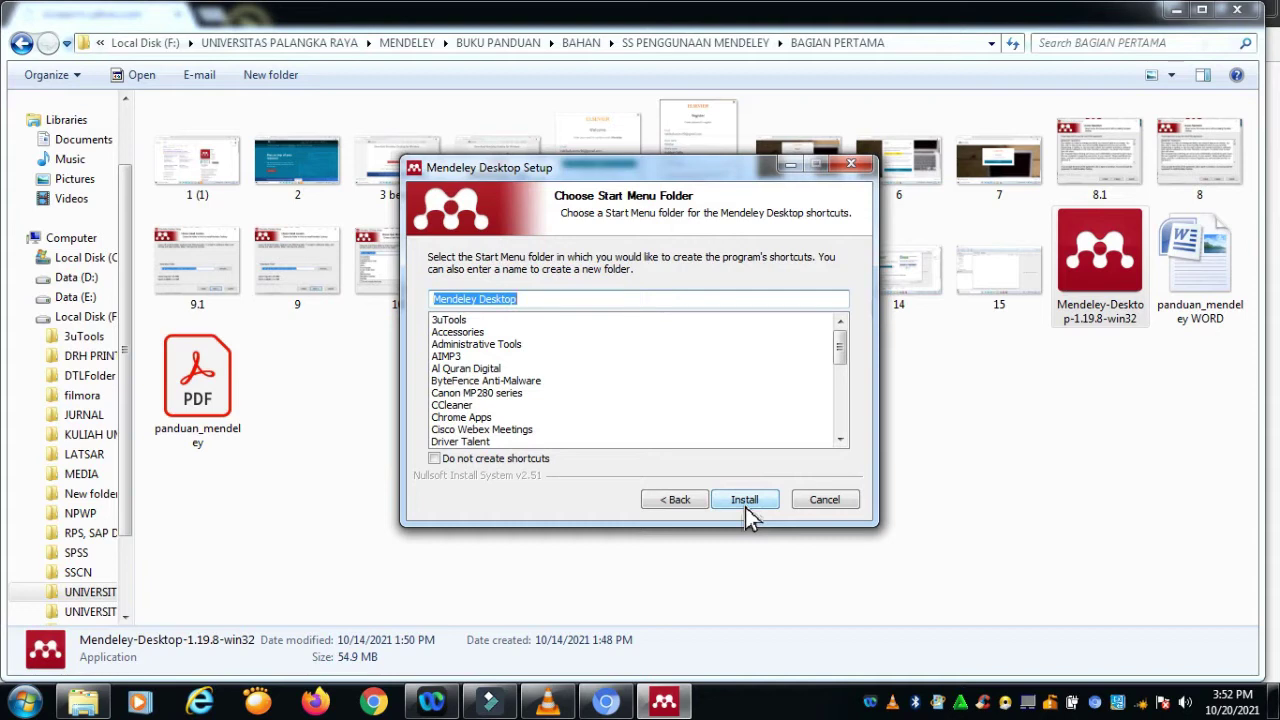
click(745, 507)
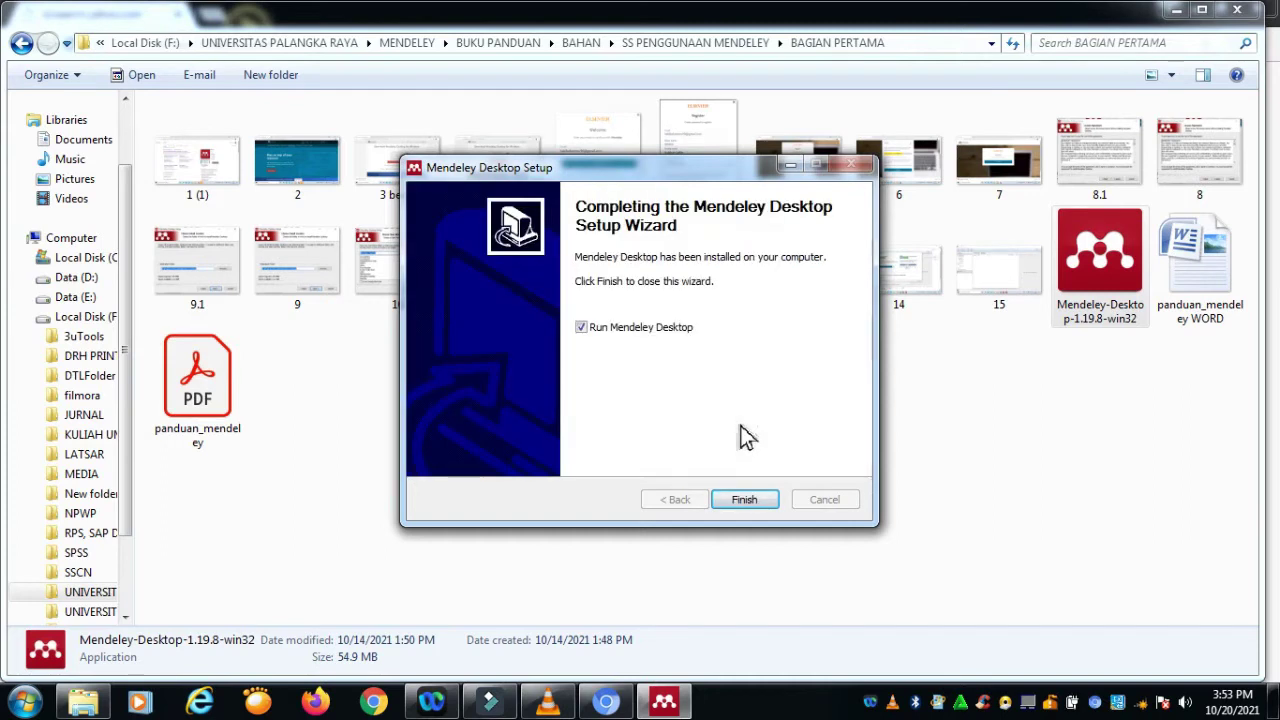
click(581, 326)
click(581, 326)
Step: Sign in with the account e-mail and password, staying signed in, then close the Welcome dialog
click(771, 507)
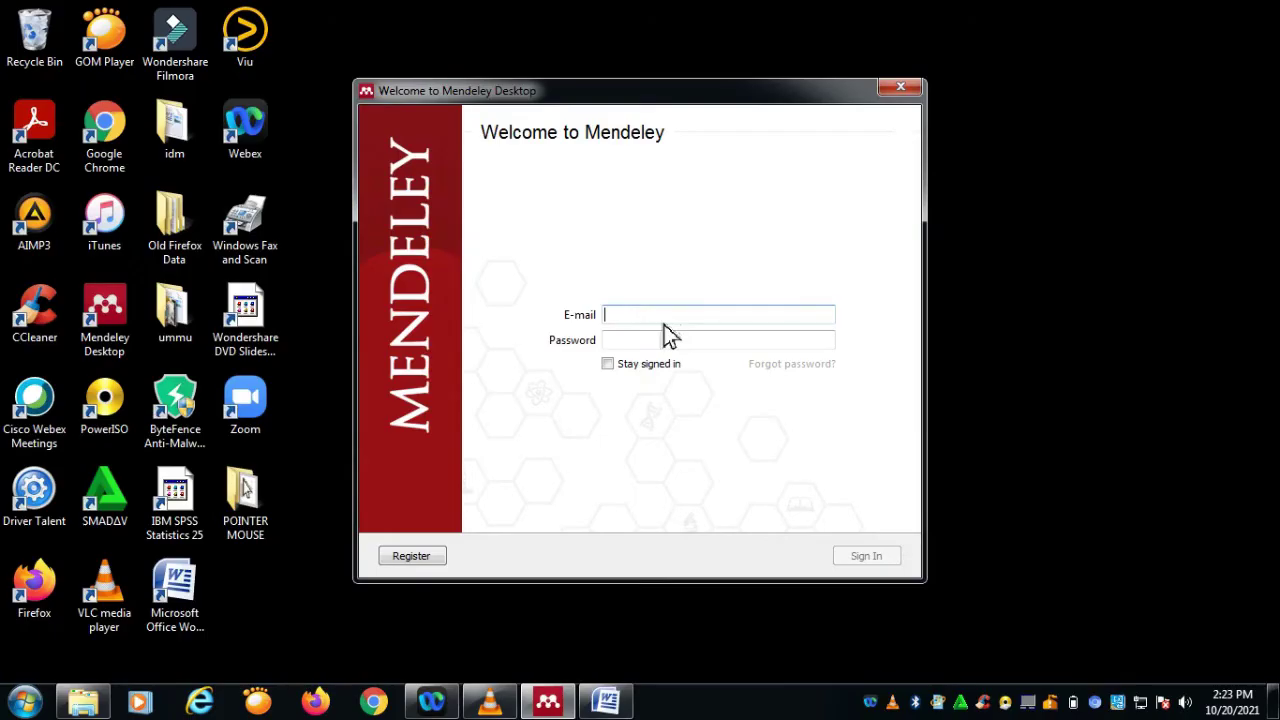
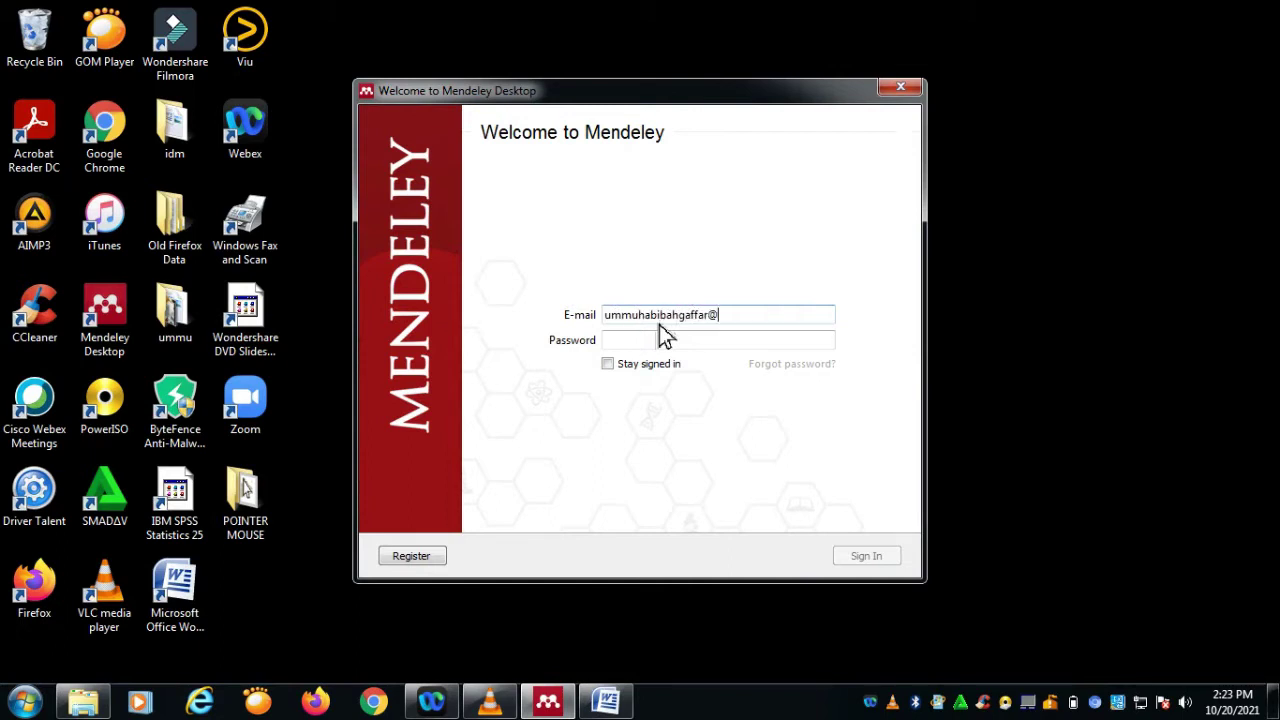
click(694, 342)
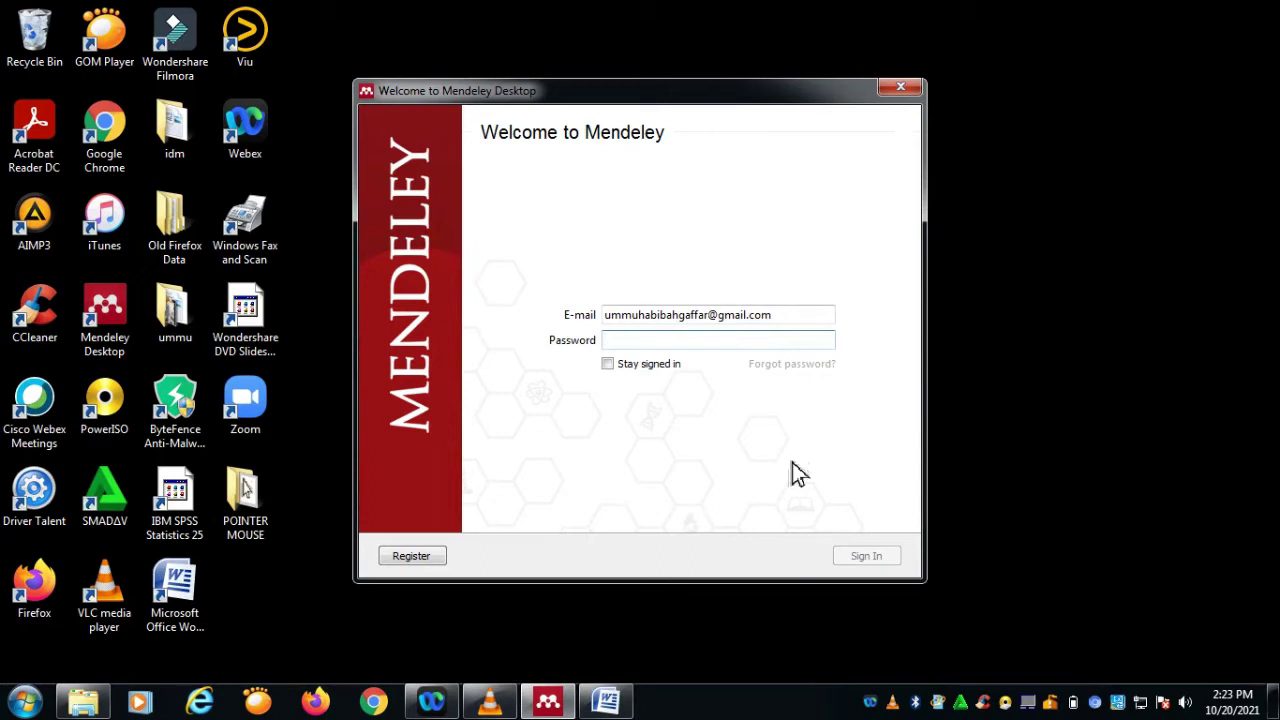
text(***********)
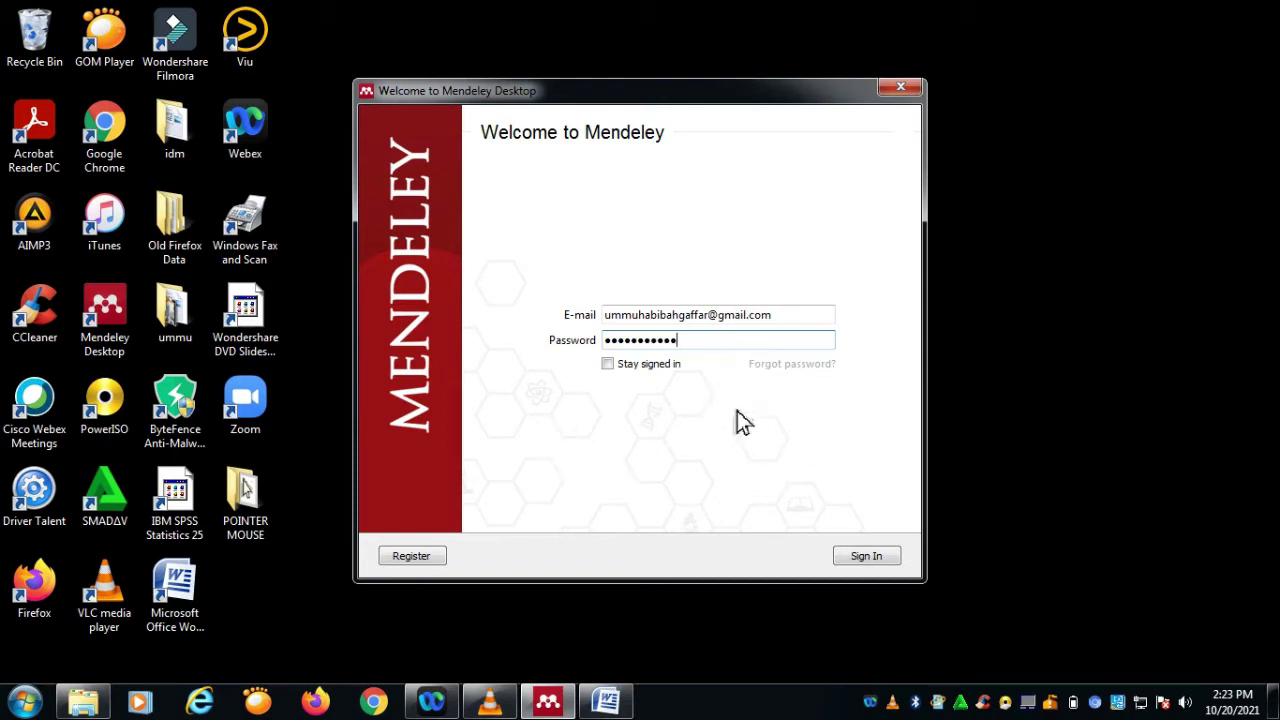
click(608, 366)
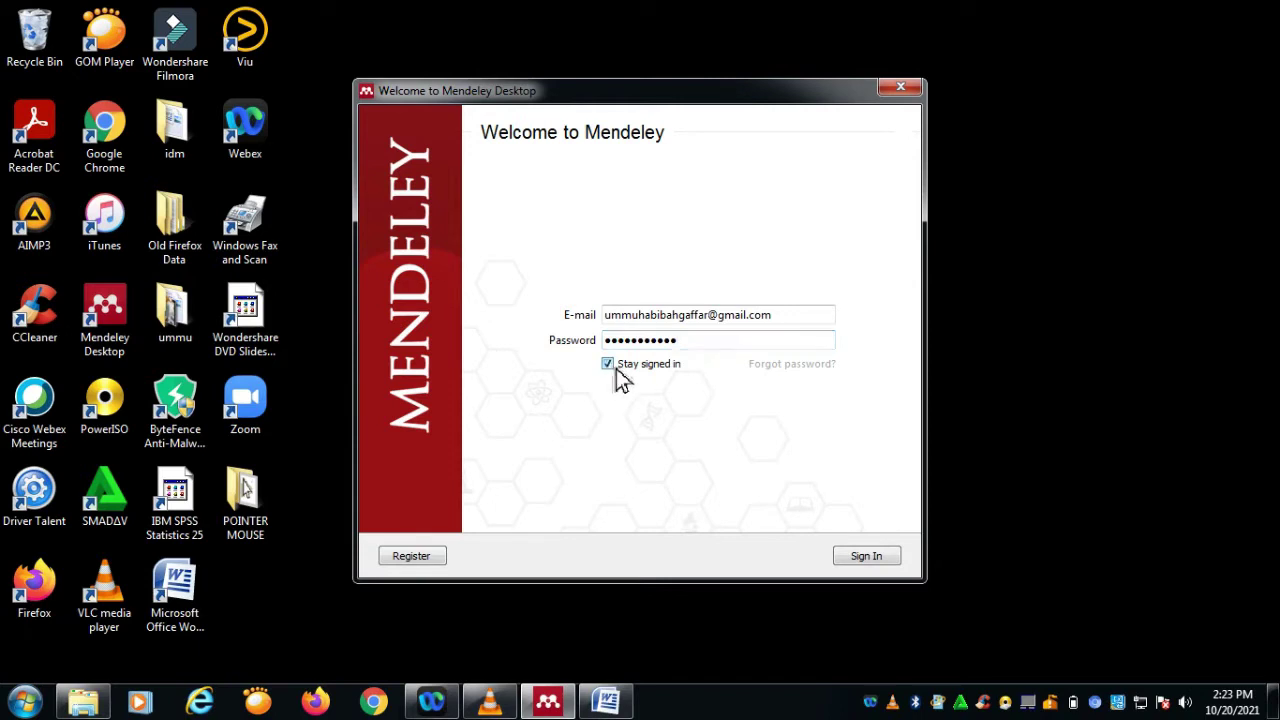
click(867, 558)
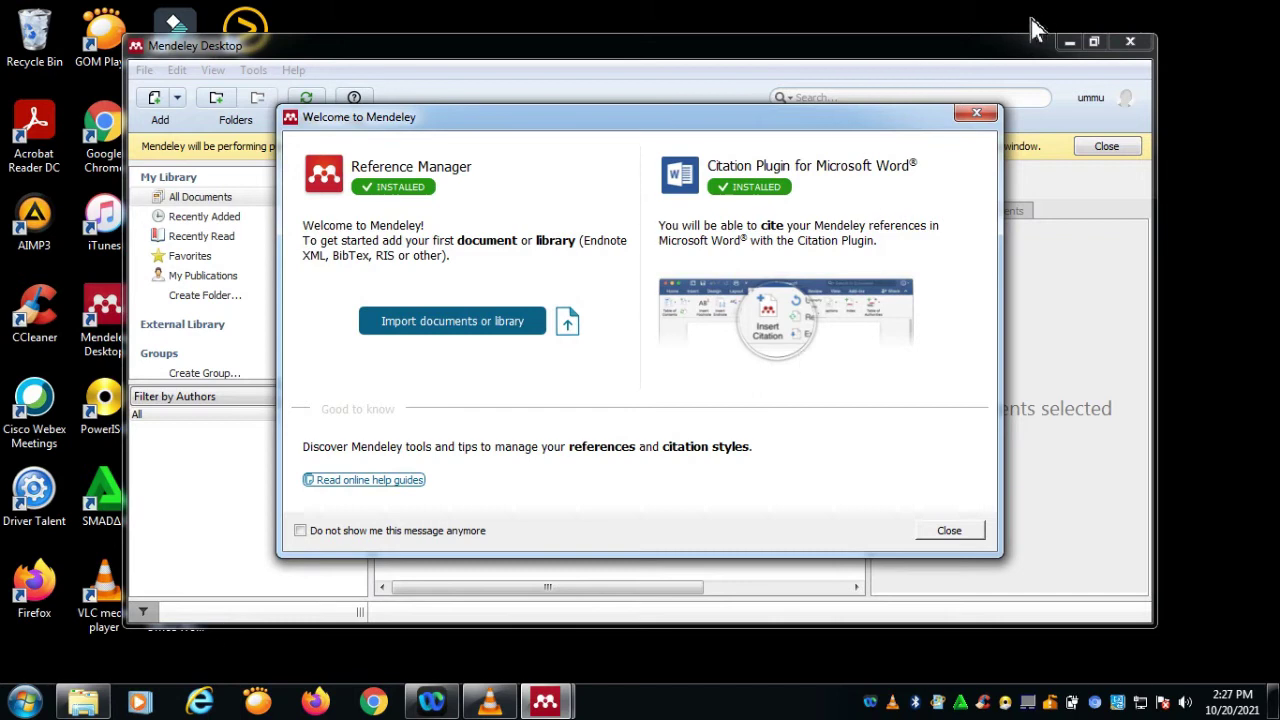
click(951, 533)
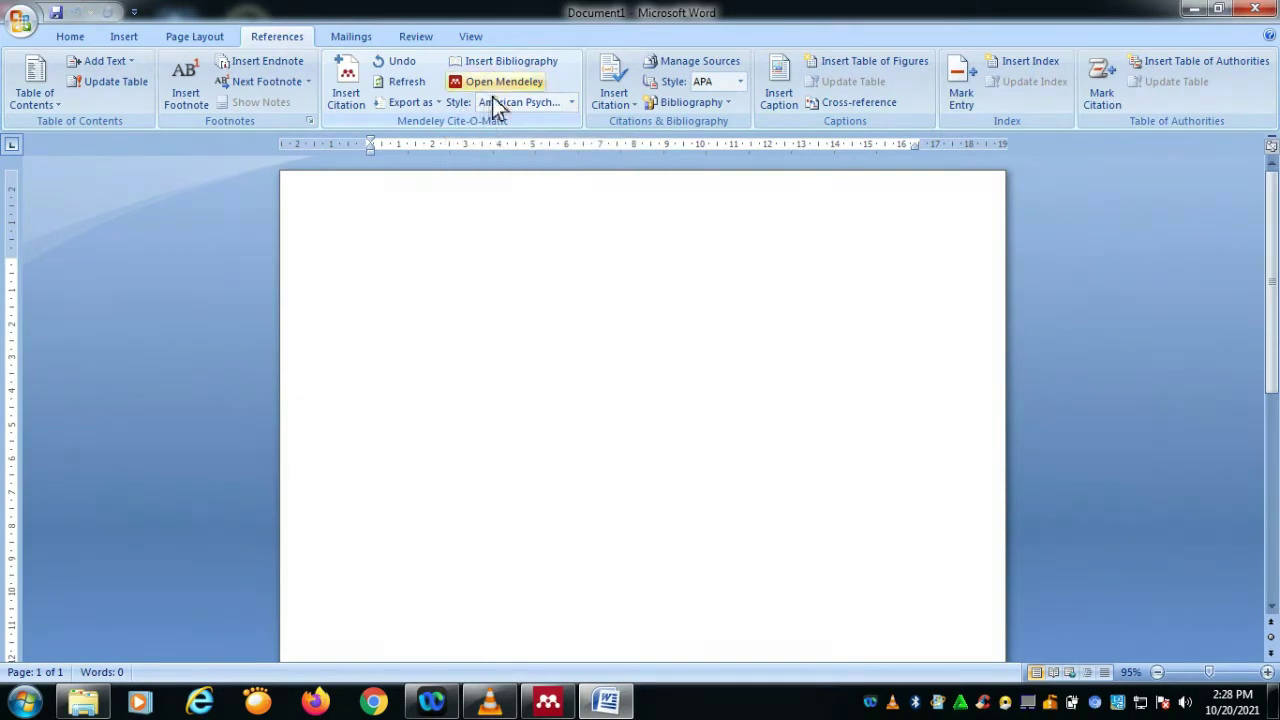
Step: Browse Word's Mendeley citation styles, keep American Psychological Association, and switch back to Mendeley Desktop
click(575, 105)
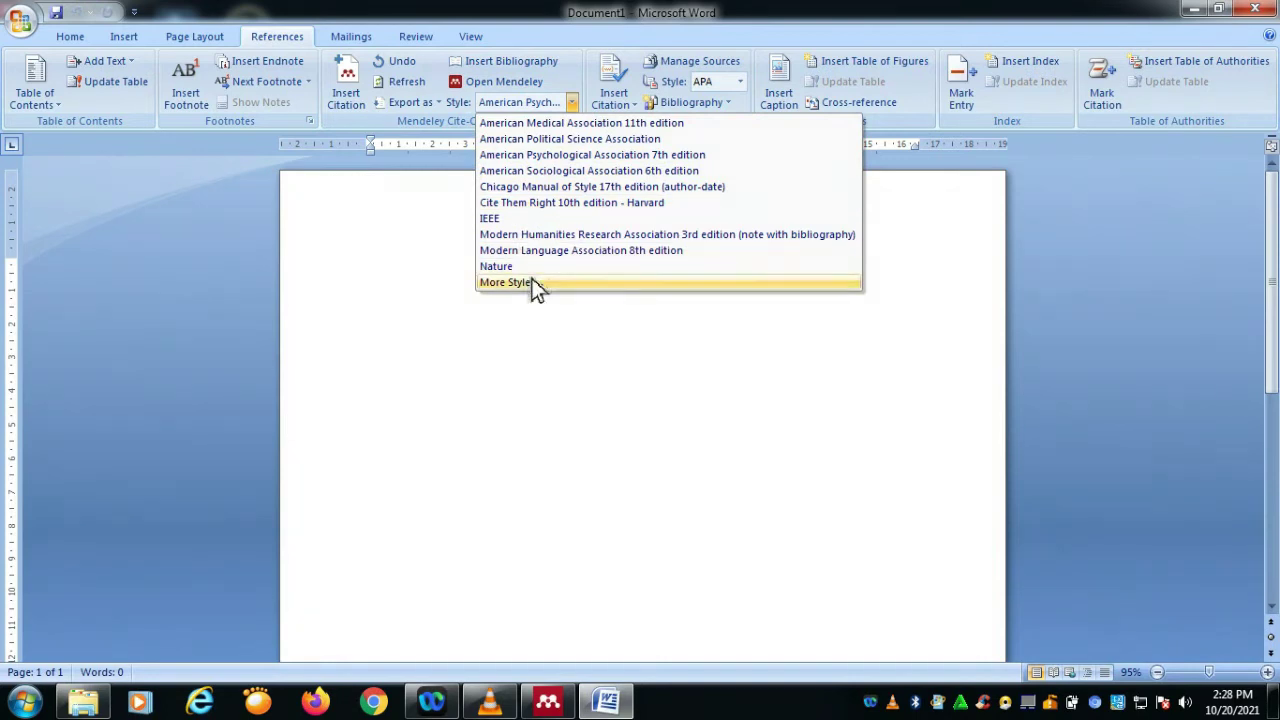
click(632, 468)
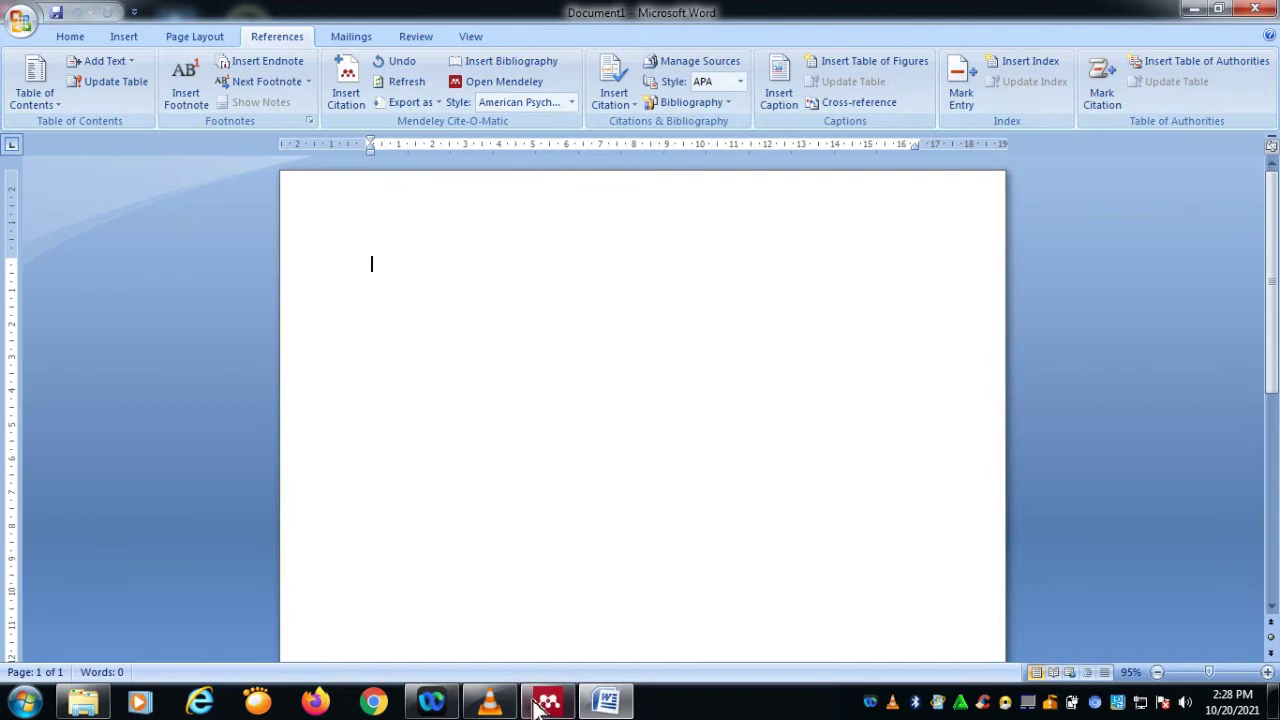
click(548, 700)
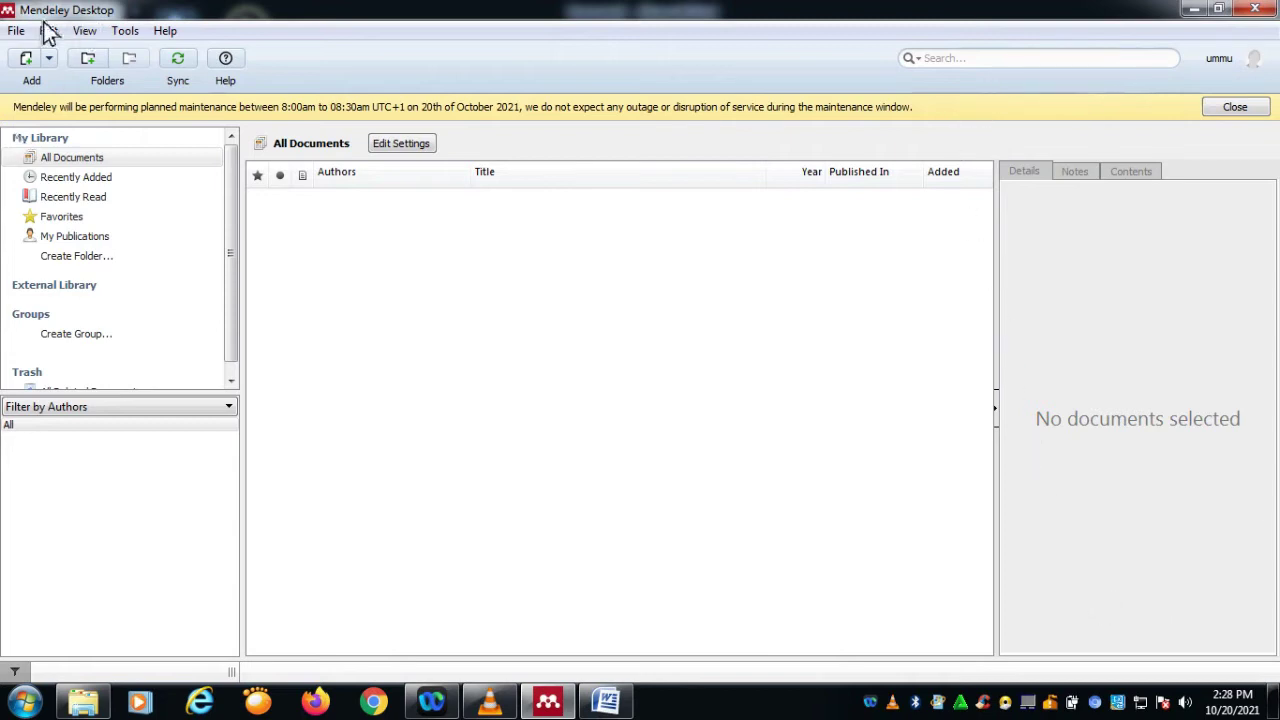
click(48, 60)
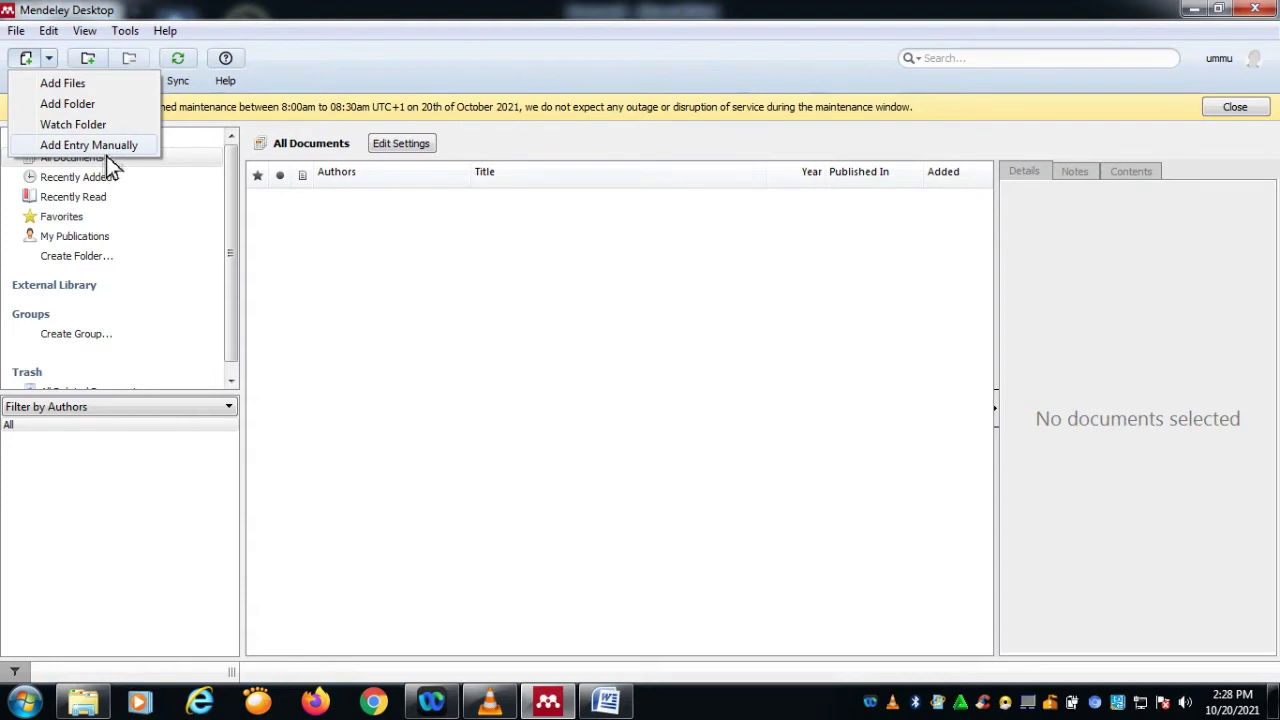
click(56, 36)
mouse_move(125, 31)
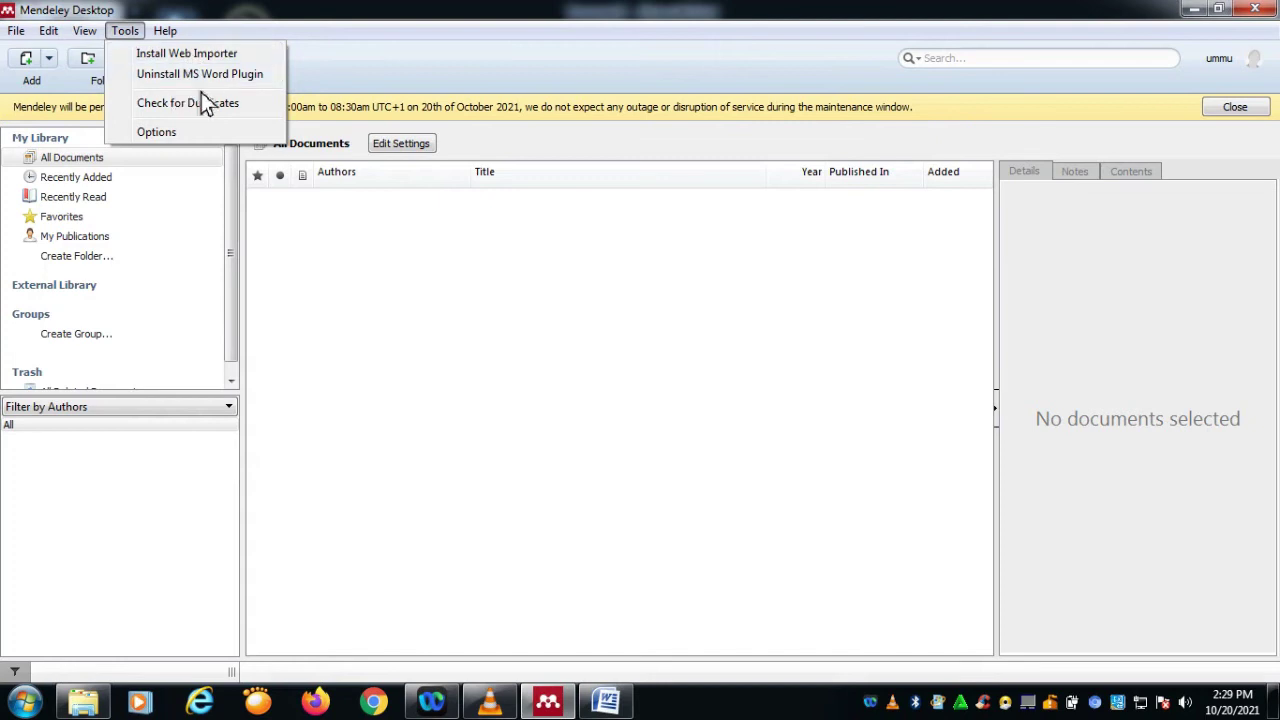
mouse_move(165, 31)
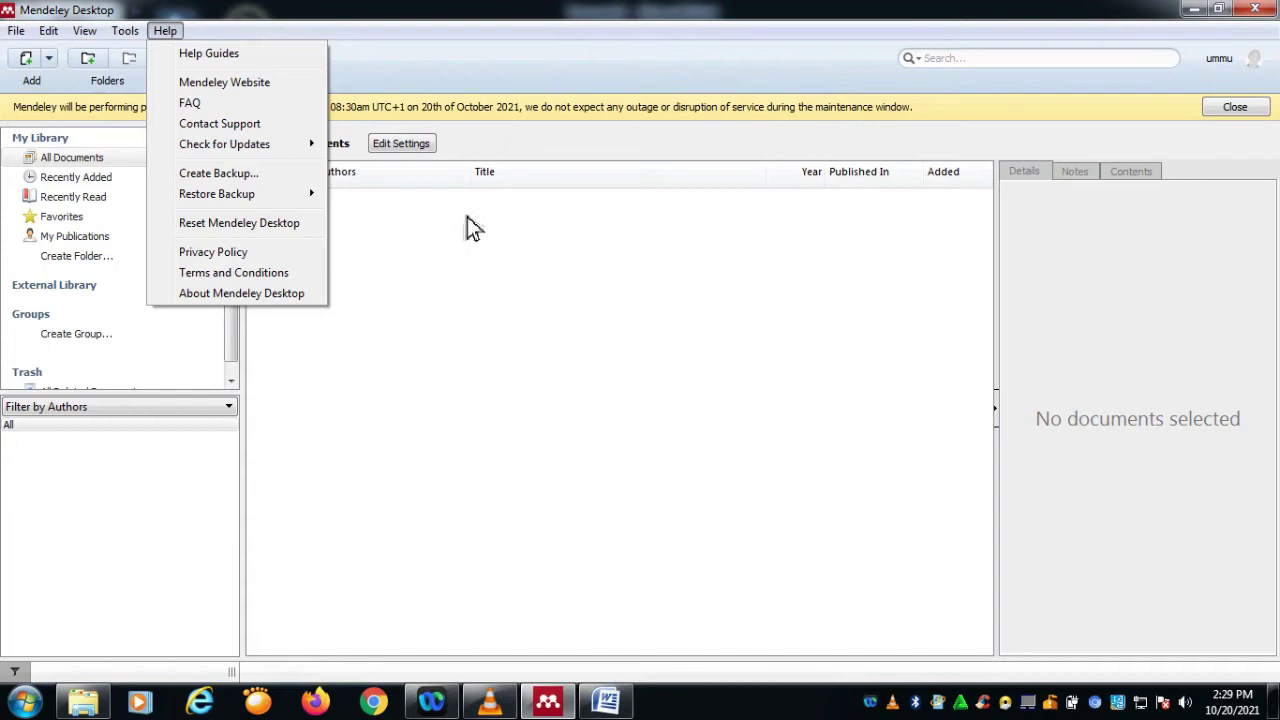
click(486, 258)
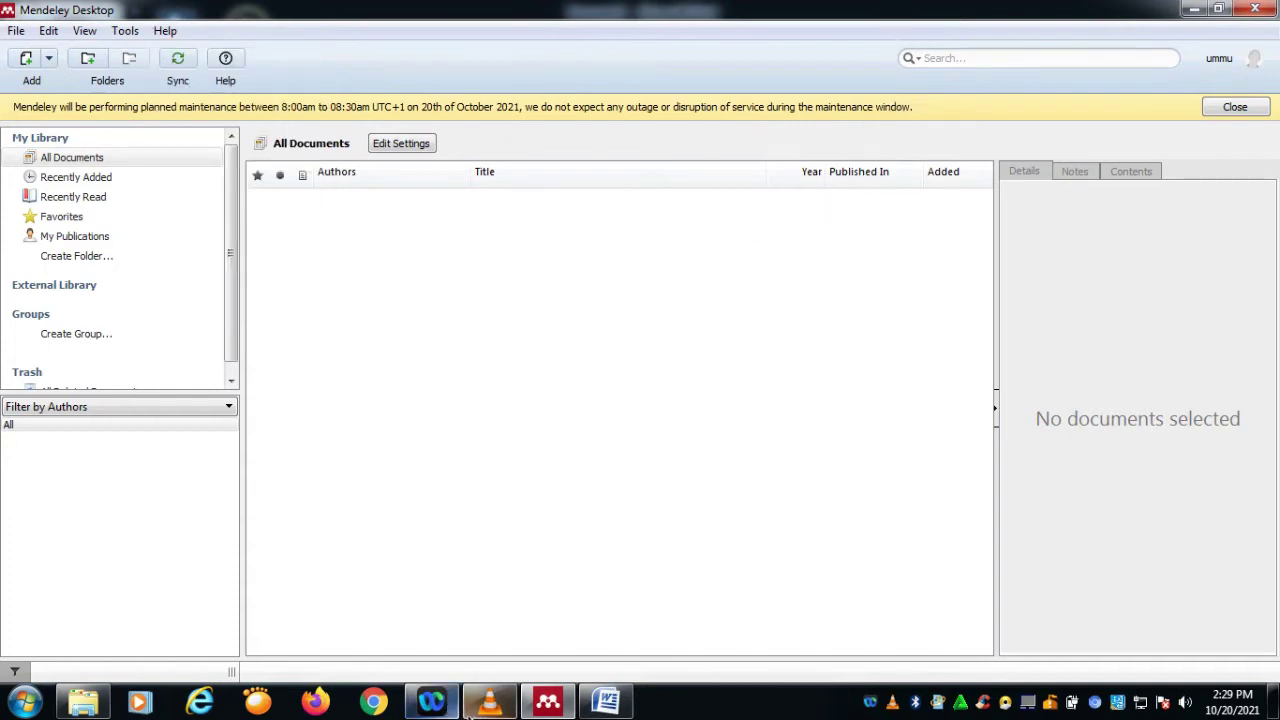
click(492, 703)
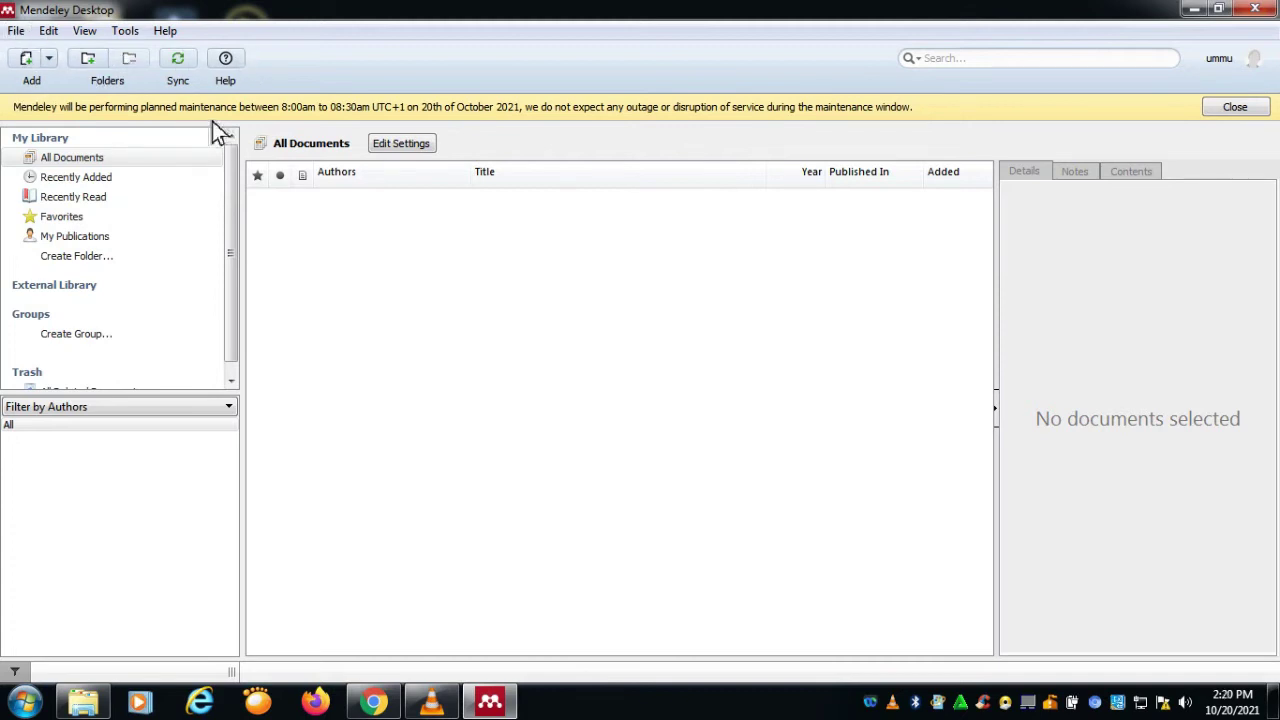
Step: Start File > Add Files and browse to Local Disk (F:)
click(16, 31)
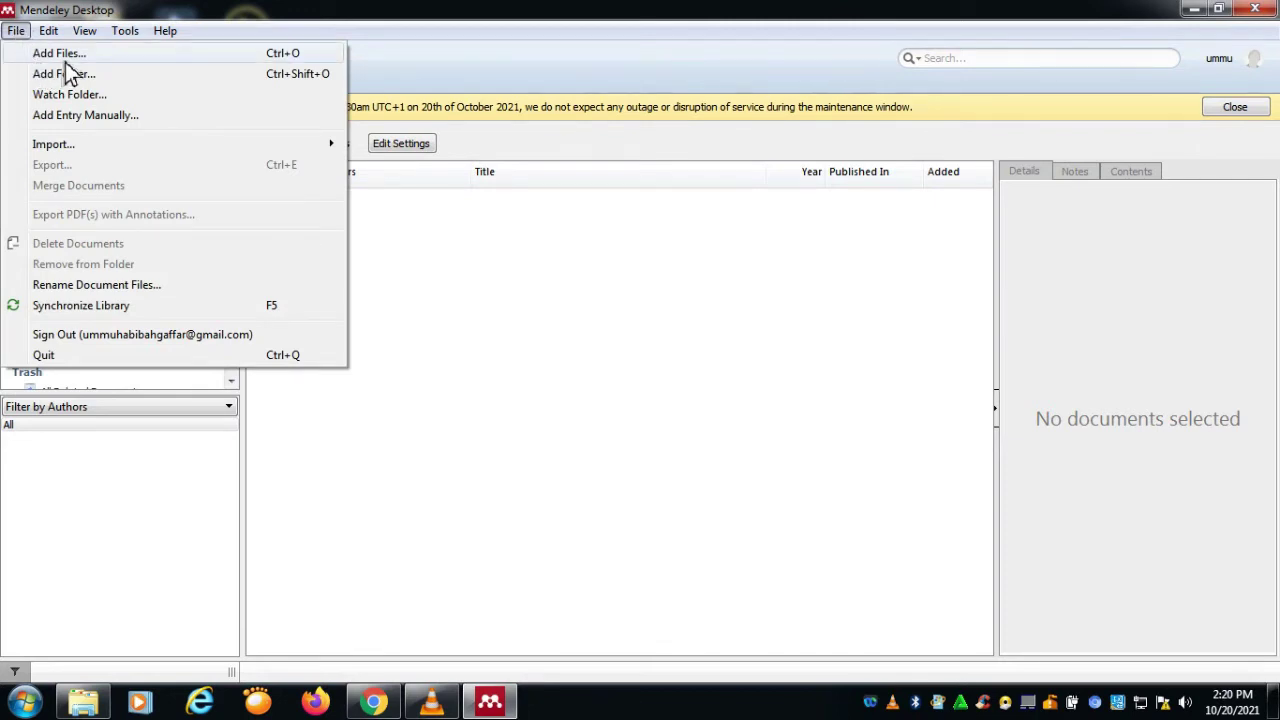
click(65, 60)
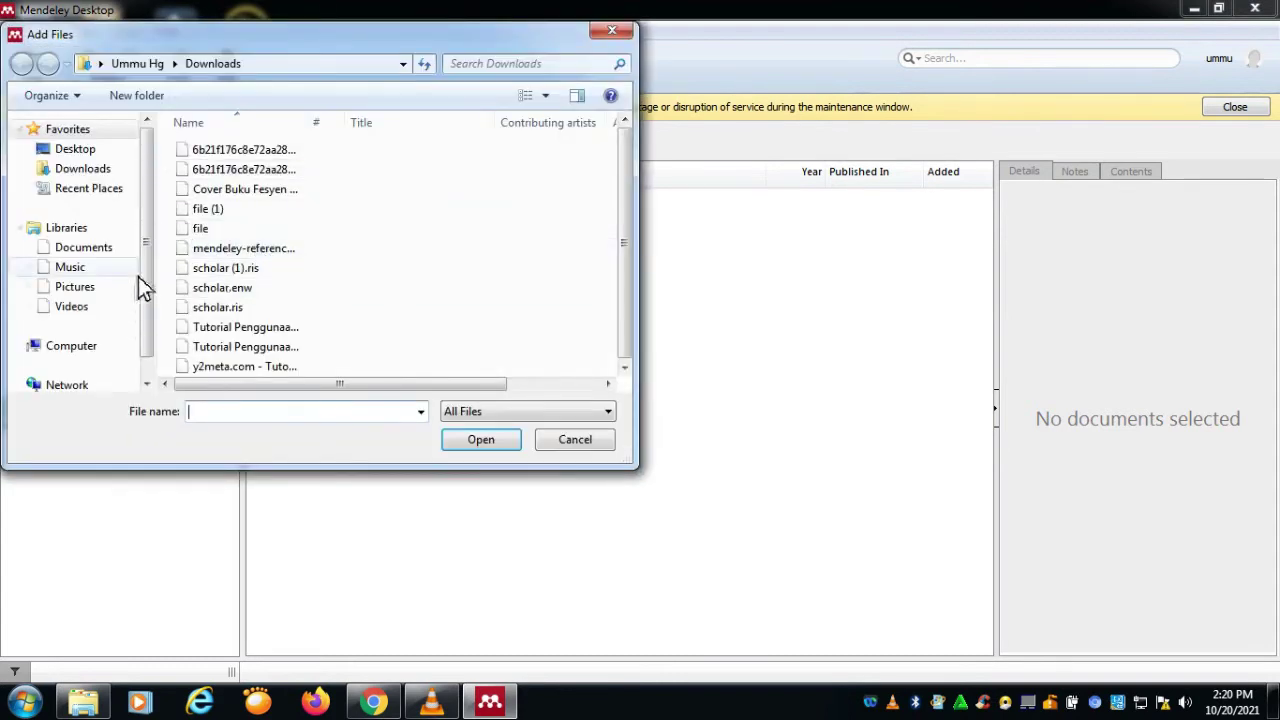
drag(150, 286, 157, 385)
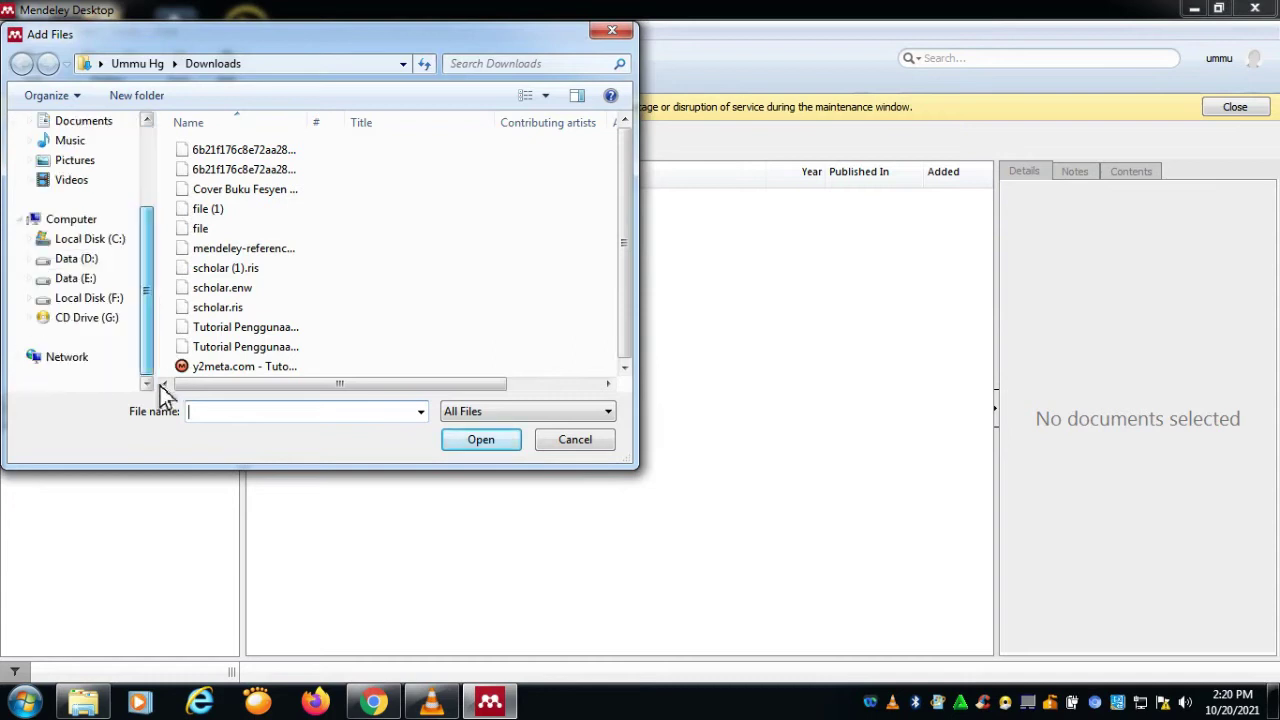
click(126, 300)
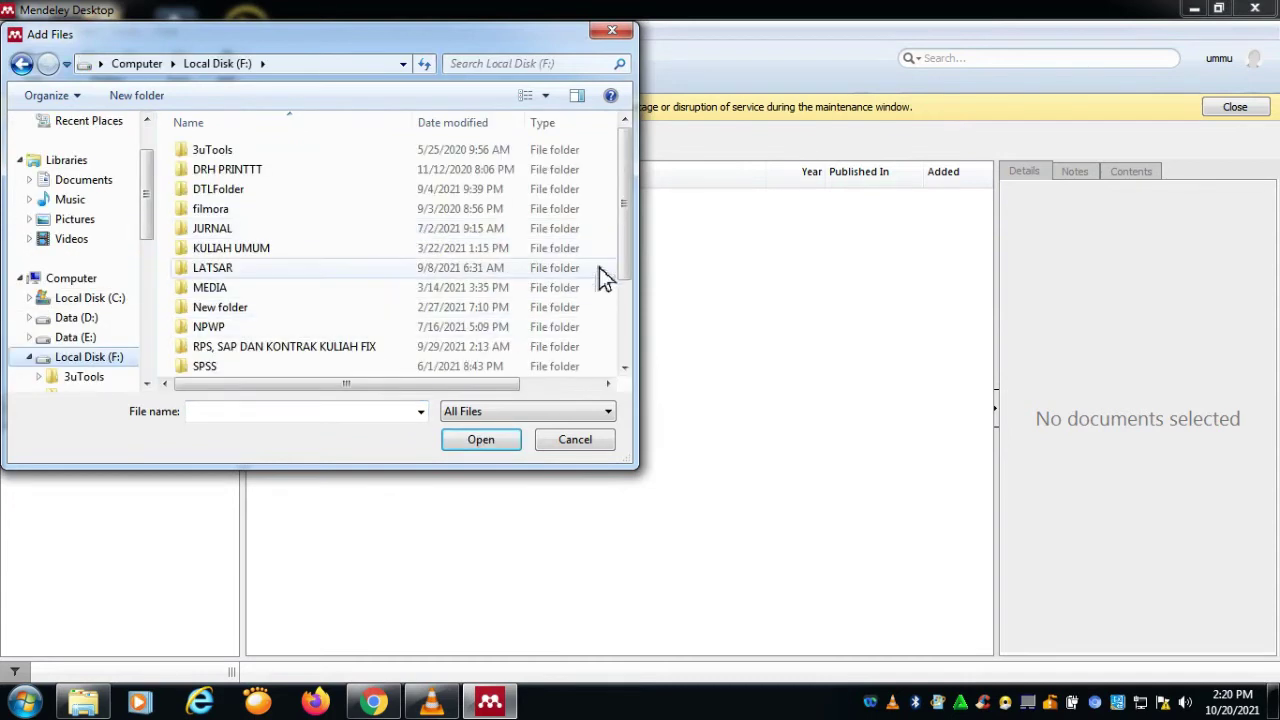
drag(624, 268, 554, 391)
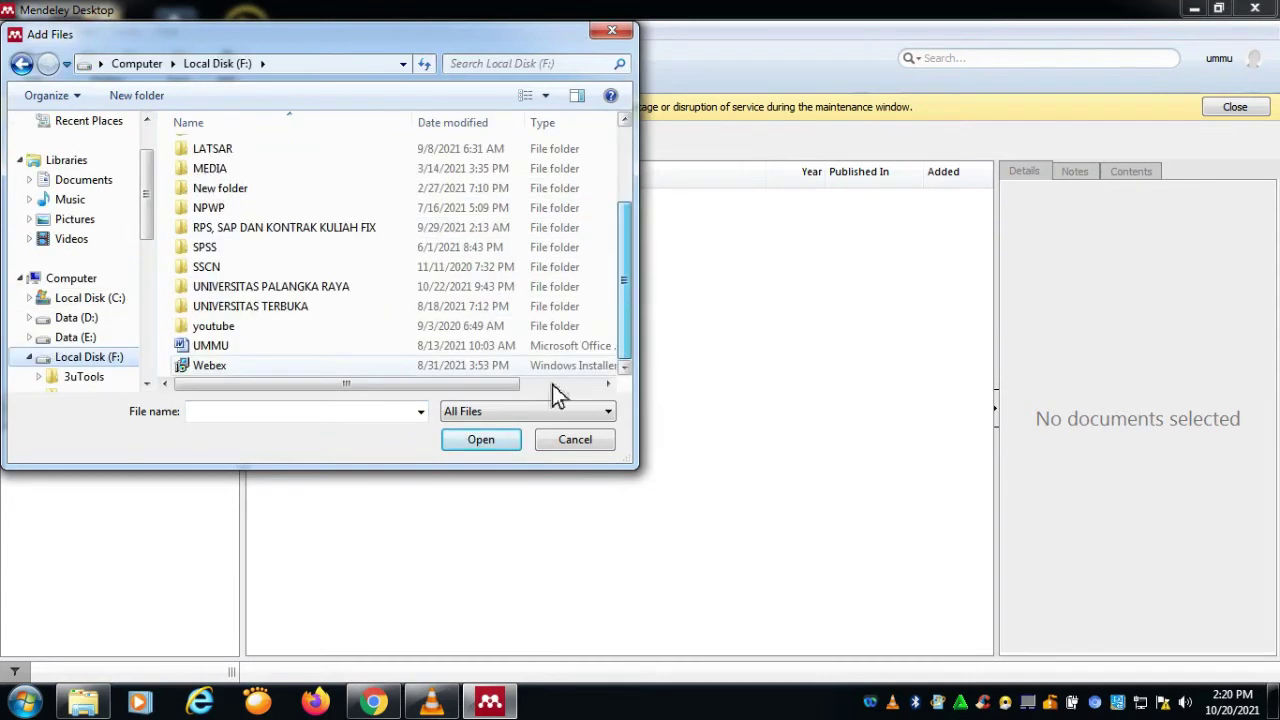
Step: Navigate to UNIVERSITAS PALANGKA RAYA > MENDELEY > JURNAL > AN > KEBIJAKAN and import one journal PDF
double_click(320, 296)
scroll(310, 310, down, 2)
double_click(248, 310)
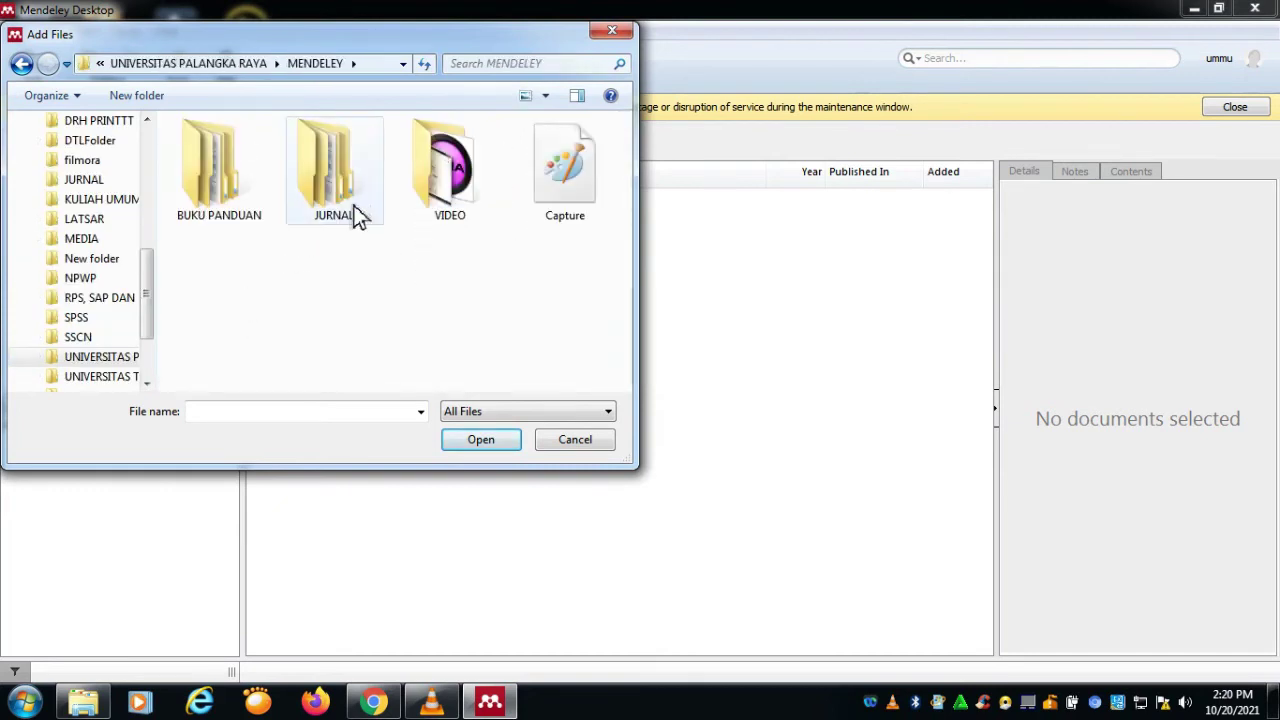
double_click(351, 206)
double_click(242, 153)
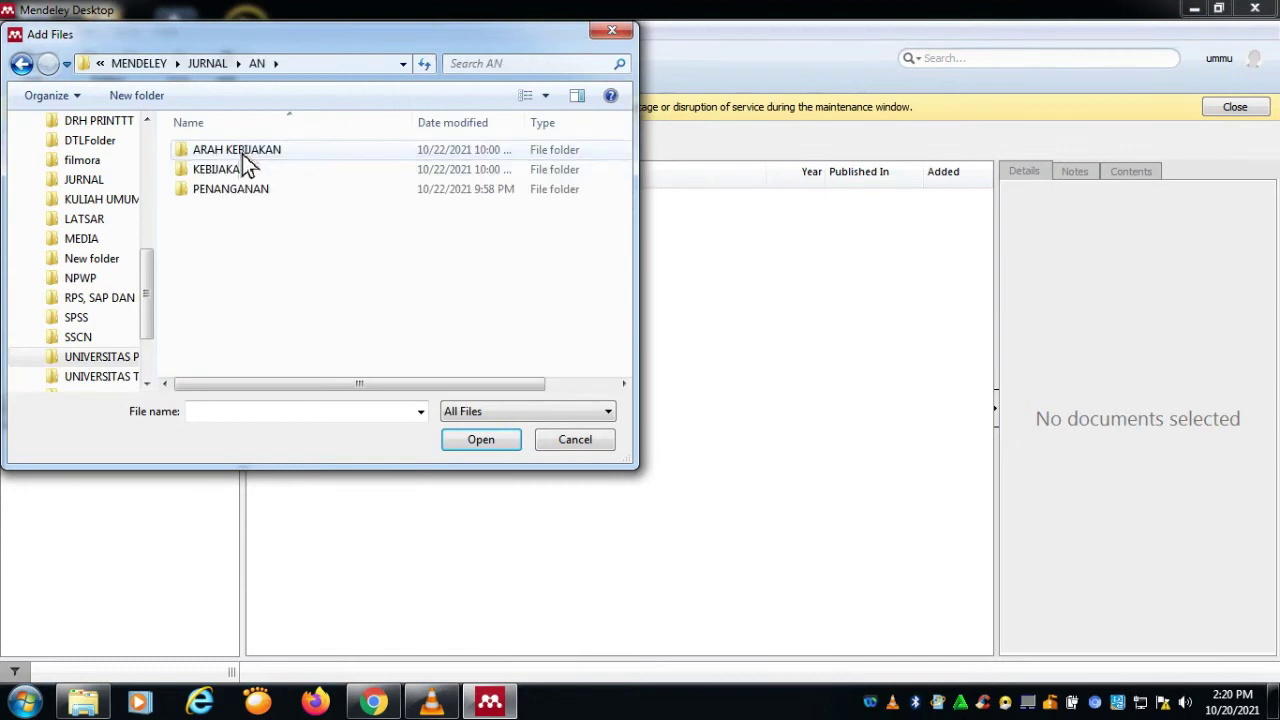
double_click(238, 153)
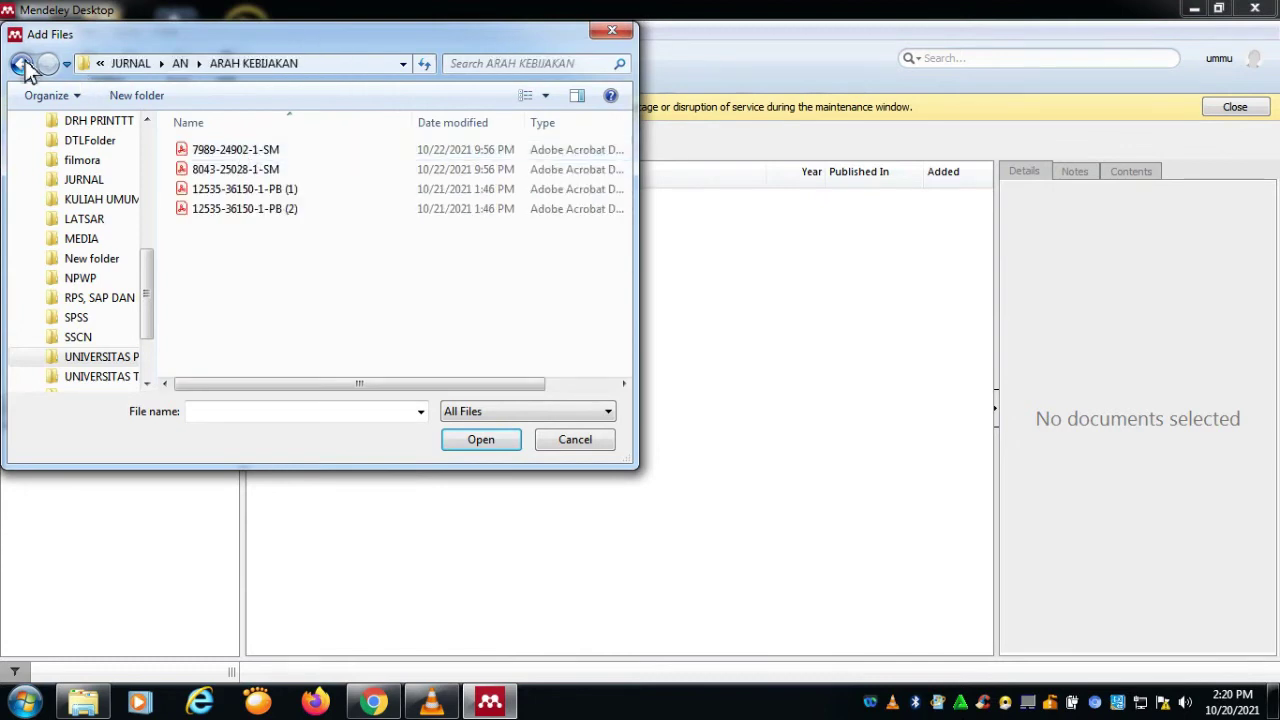
click(22, 63)
click(241, 176)
double_click(244, 182)
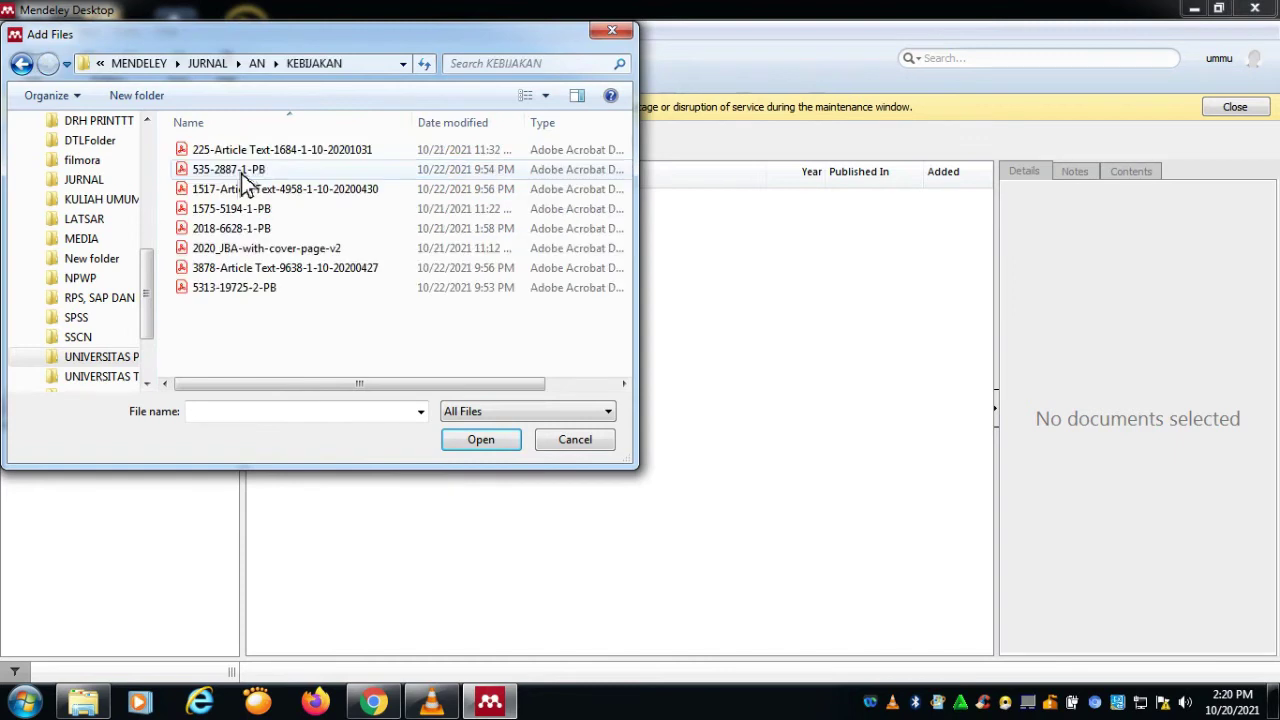
click(278, 152)
click(489, 449)
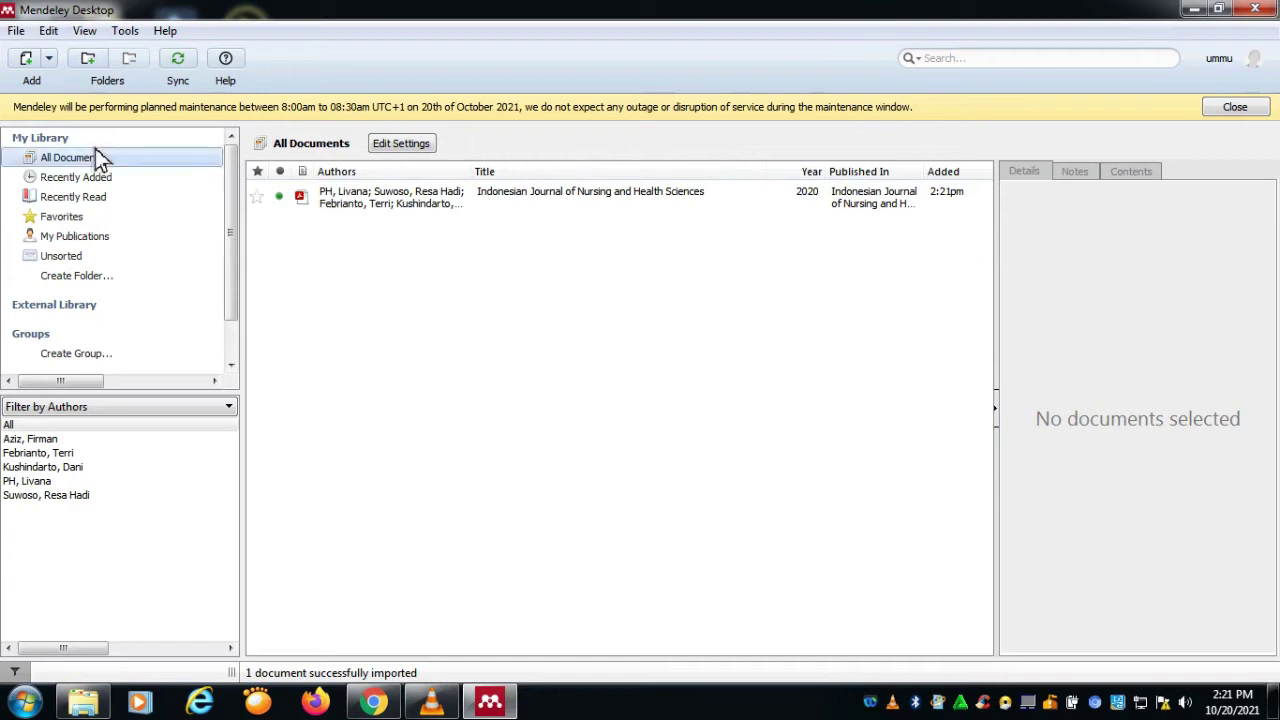
Step: Start File > Add Folder and expand drive F: and UNIVERSITAS PALANGKA RAYA in the folder tree
click(17, 31)
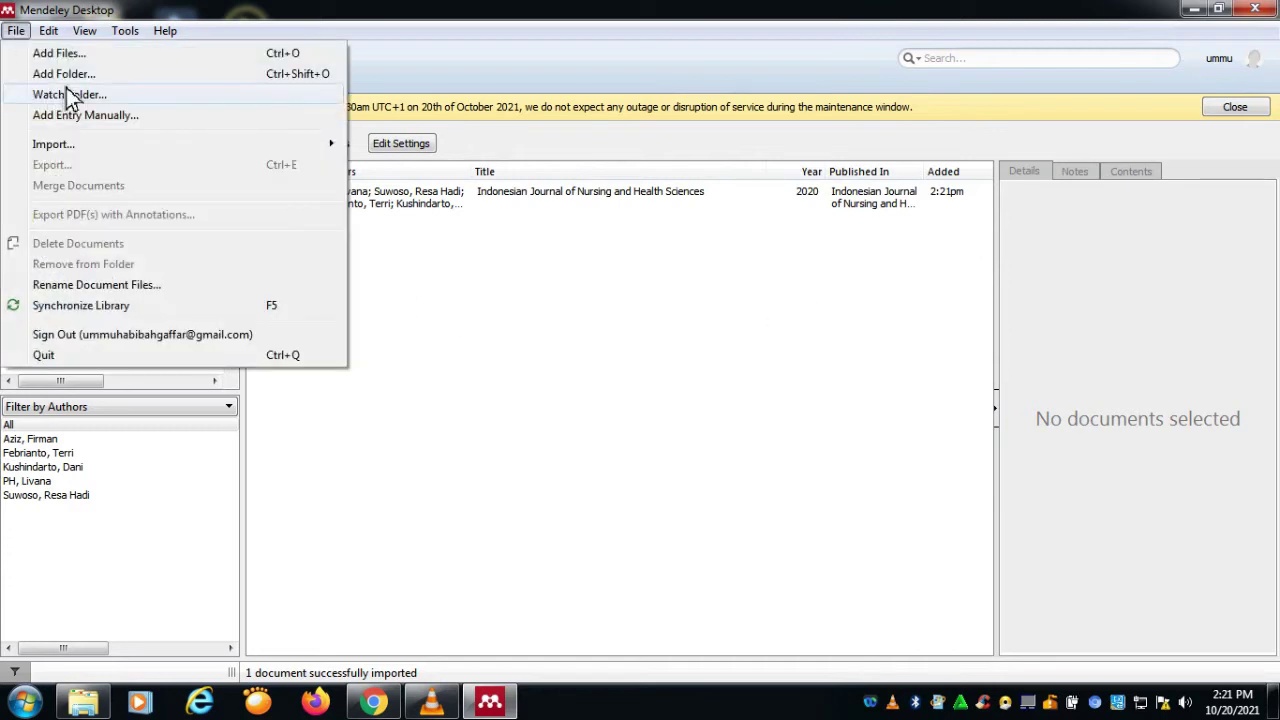
click(69, 79)
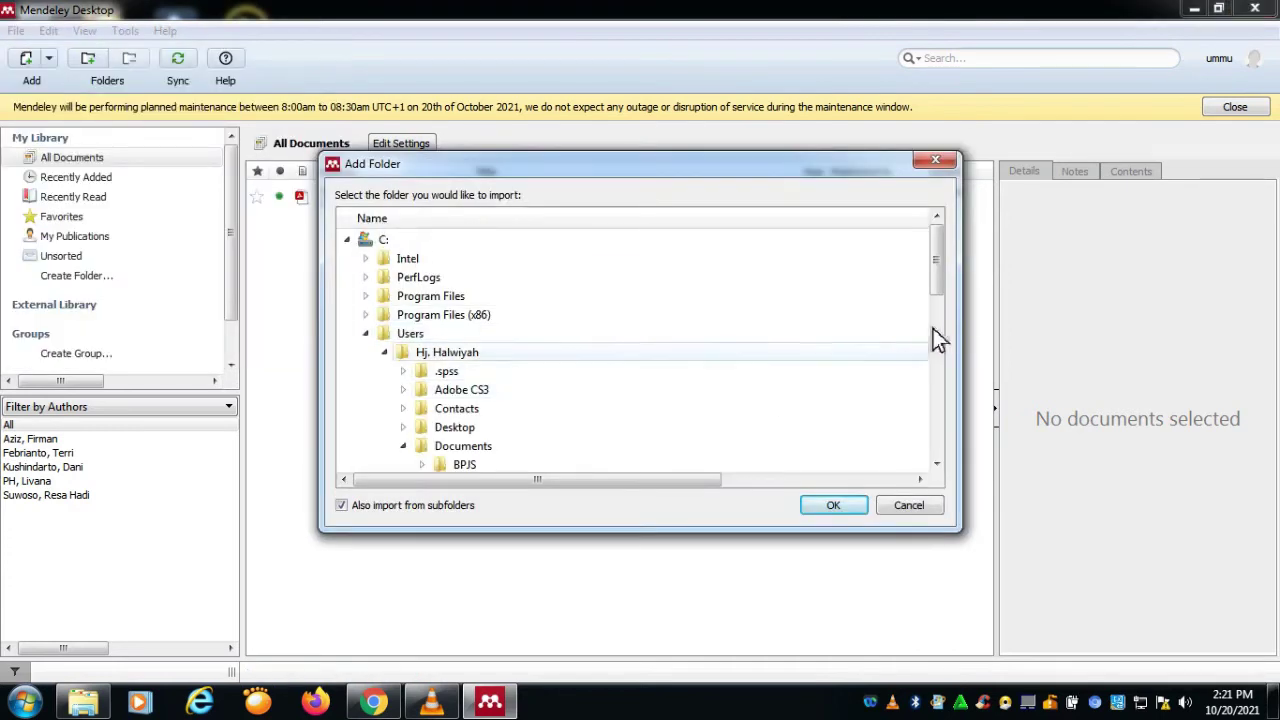
drag(937, 286, 956, 450)
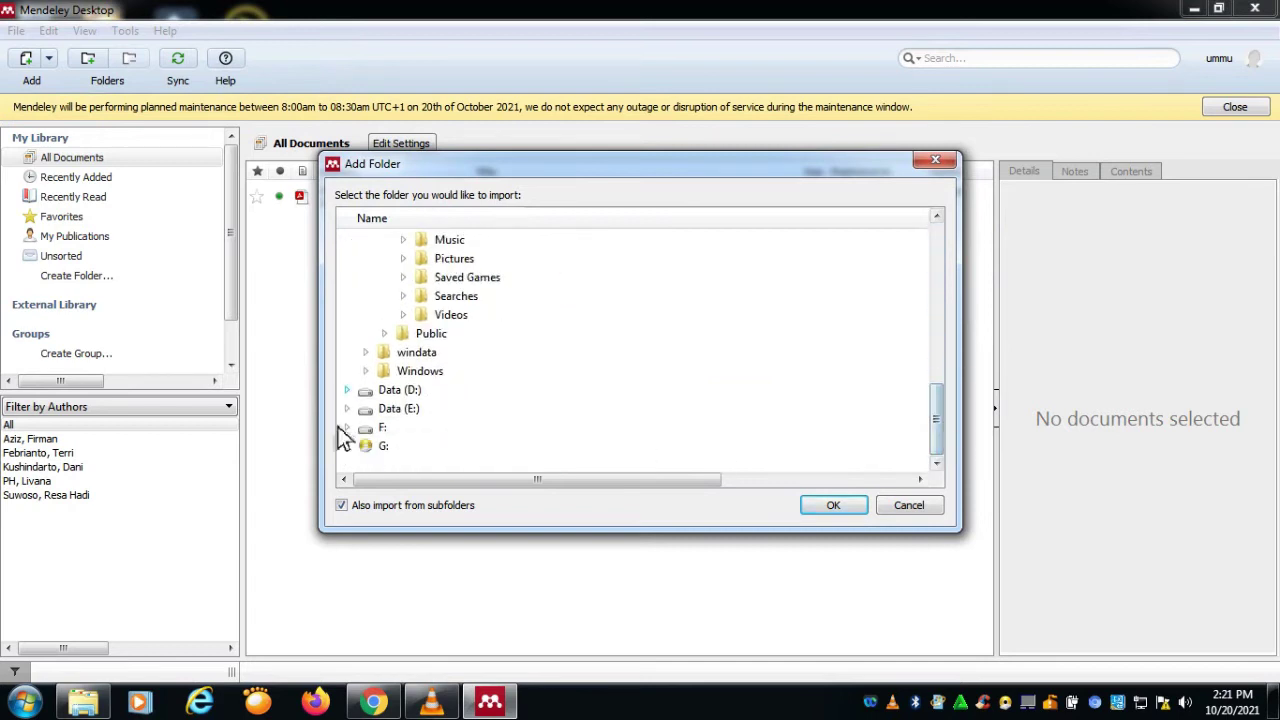
double_click(416, 430)
scroll(565, 440, down, 5)
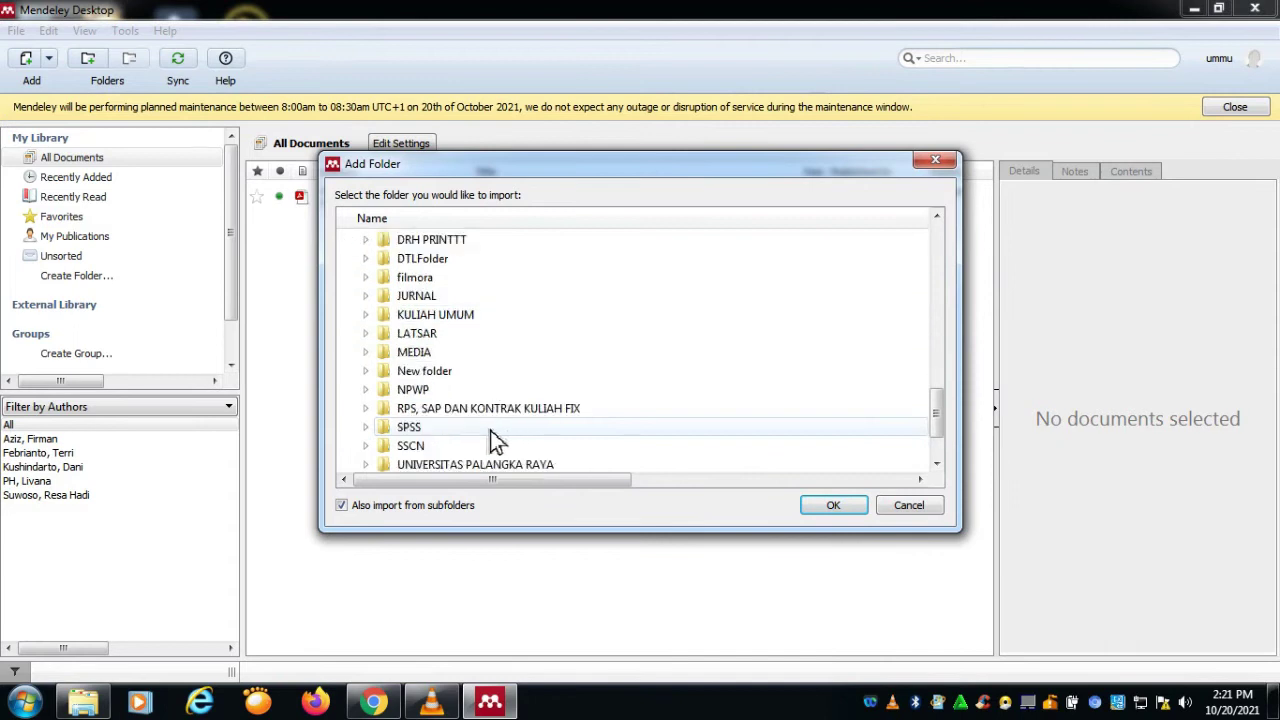
double_click(503, 416)
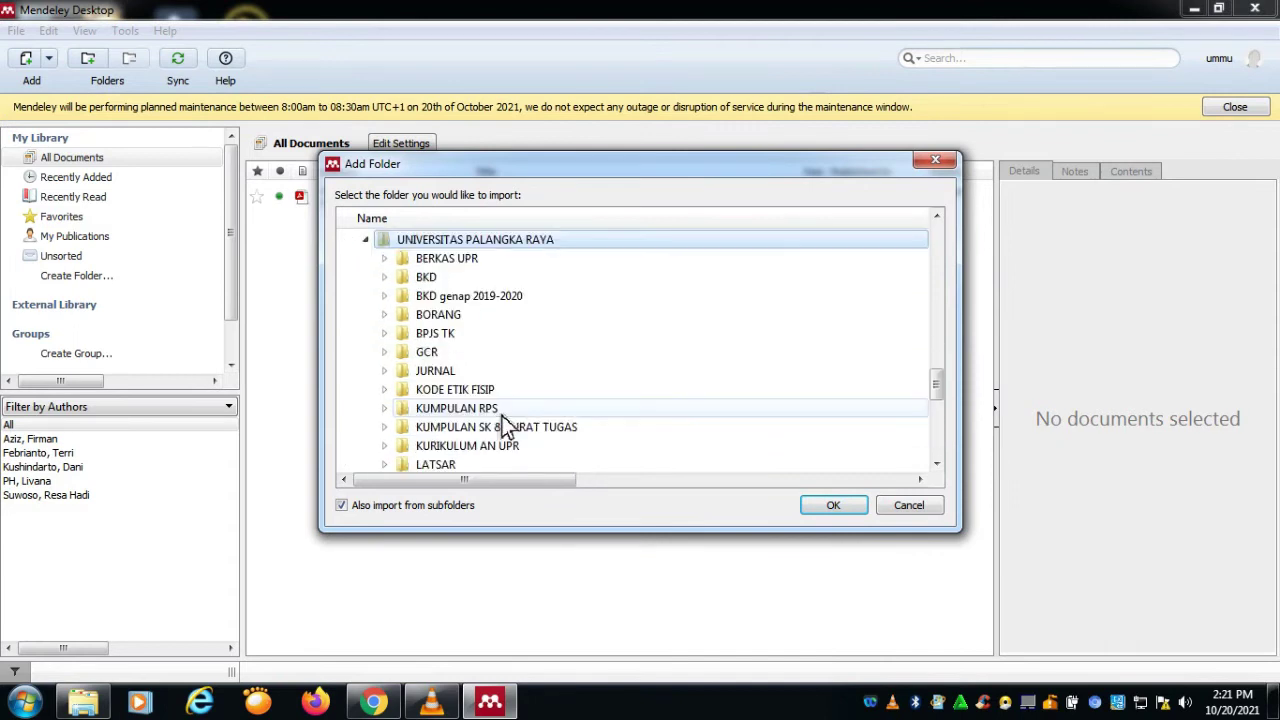
scroll(505, 425, down, 1)
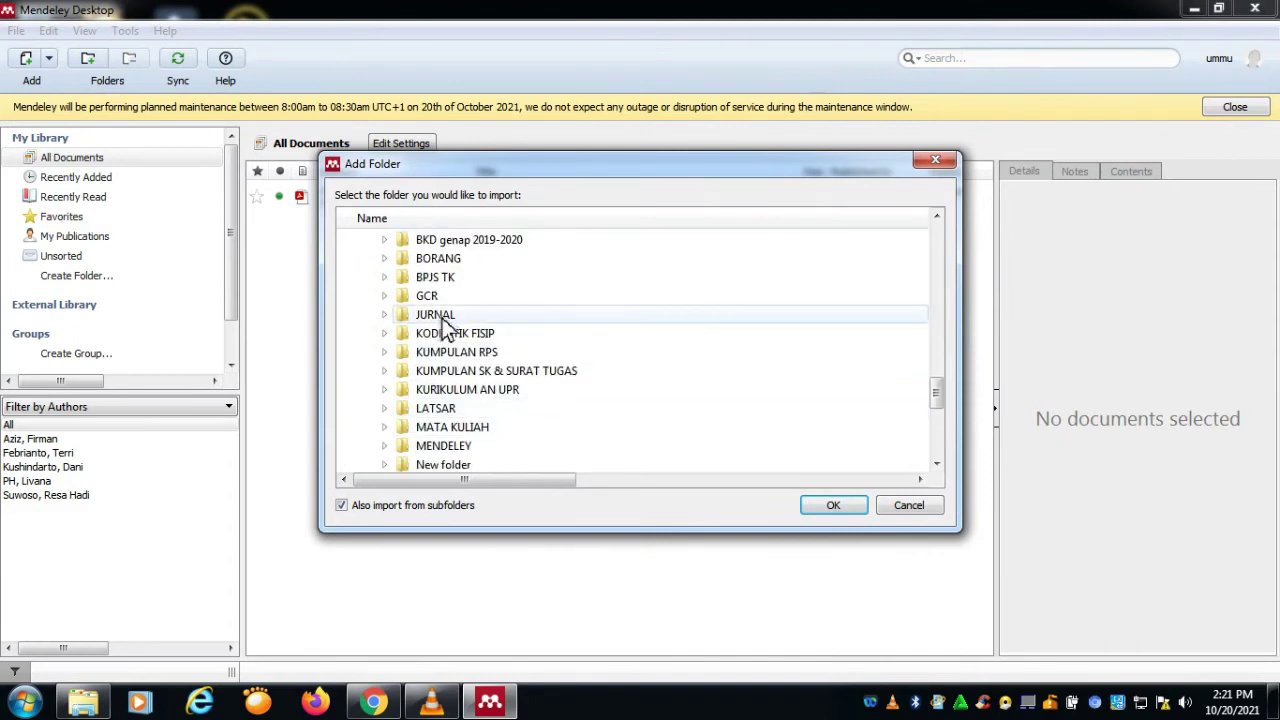
scroll(465, 390, down, 1)
Step: Expand MENDELEY > JURNAL > AN and import the KEBIJAKAN folder
double_click(470, 390)
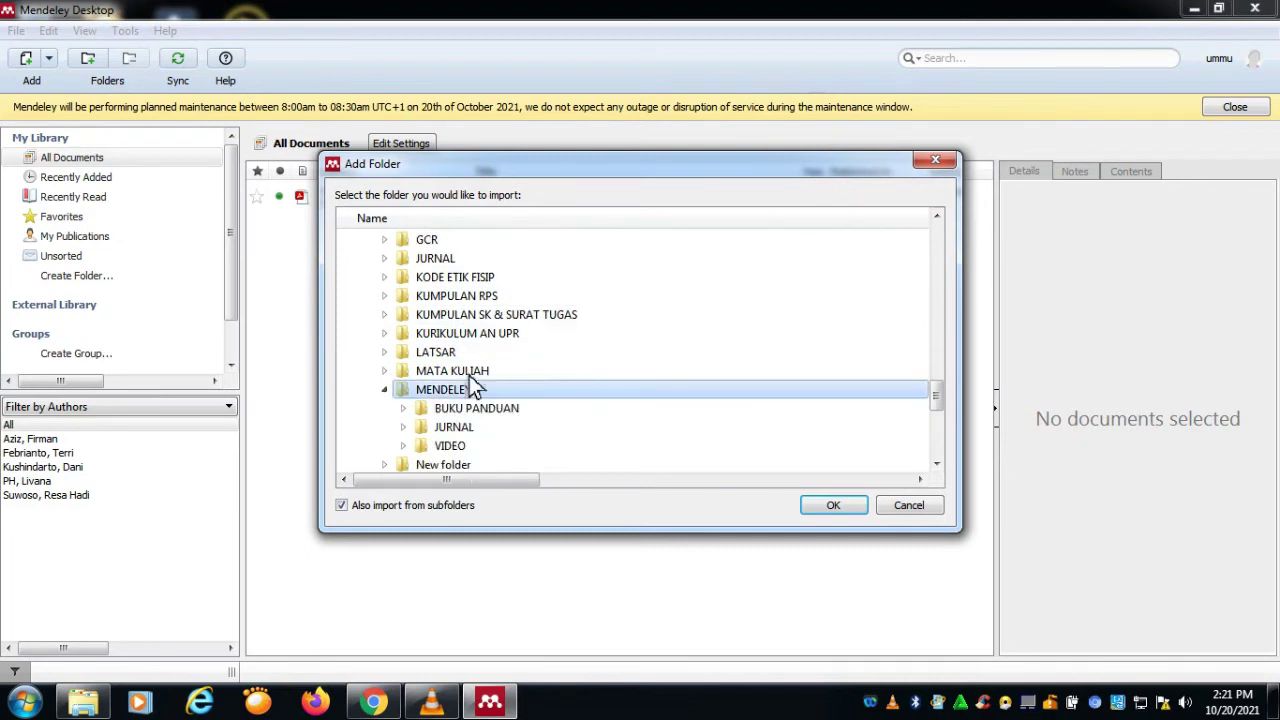
double_click(483, 425)
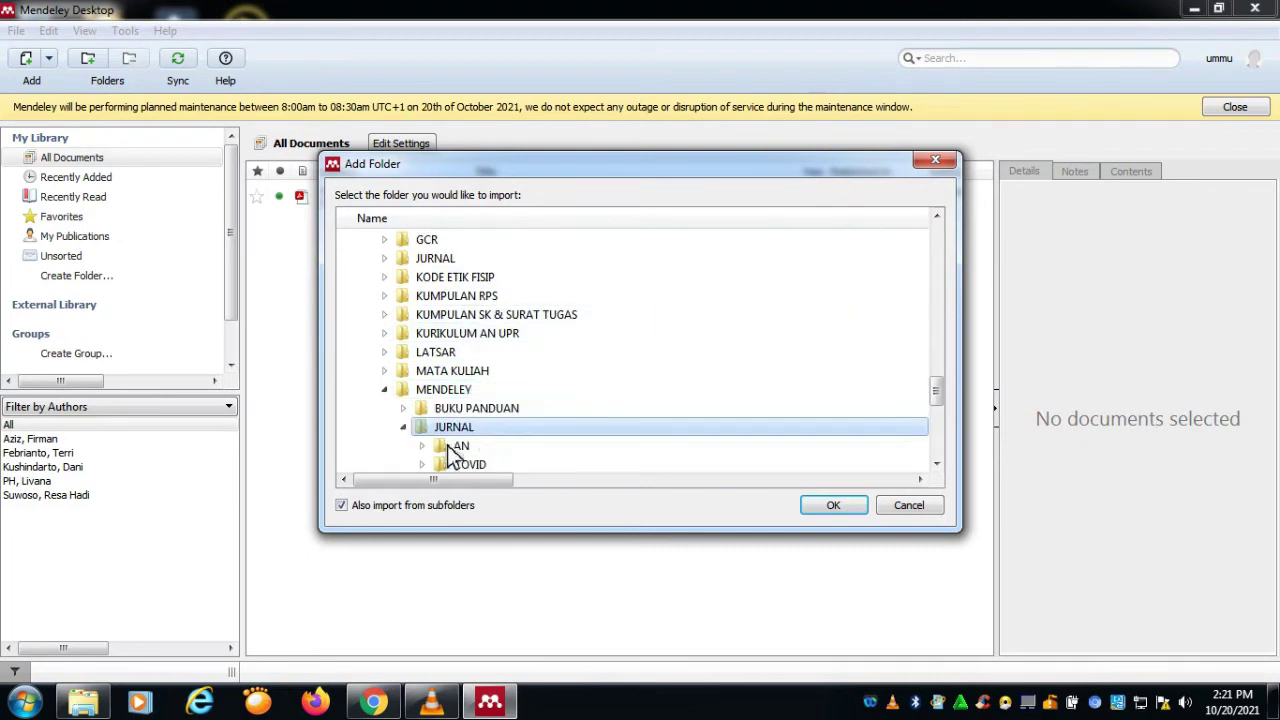
scroll(460, 416, down, 1)
double_click(461, 390)
scroll(510, 407, down, 1)
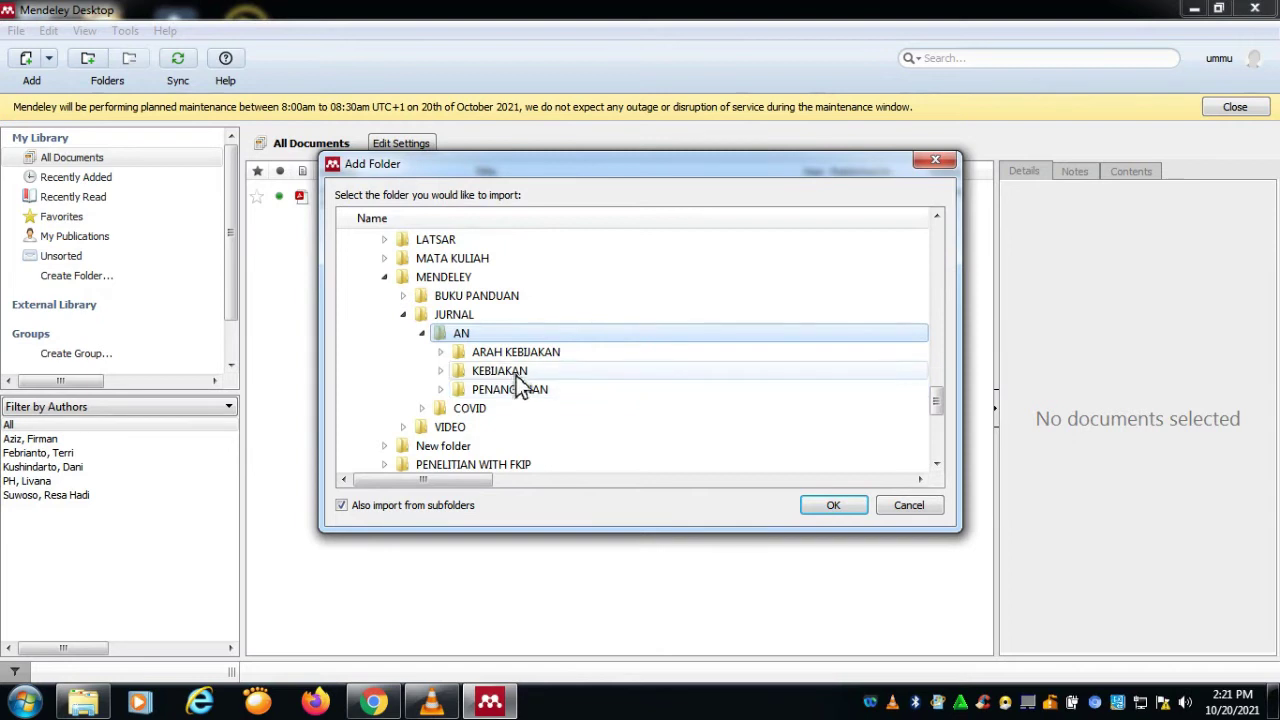
click(518, 374)
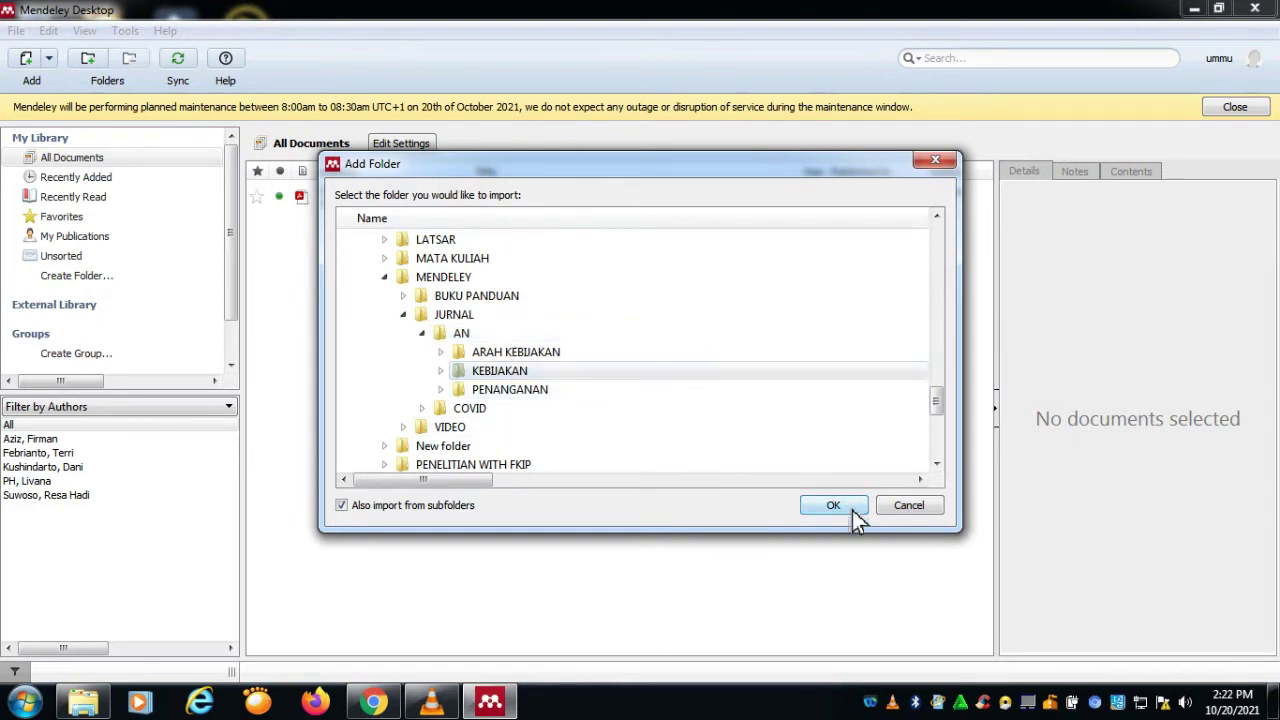
click(850, 510)
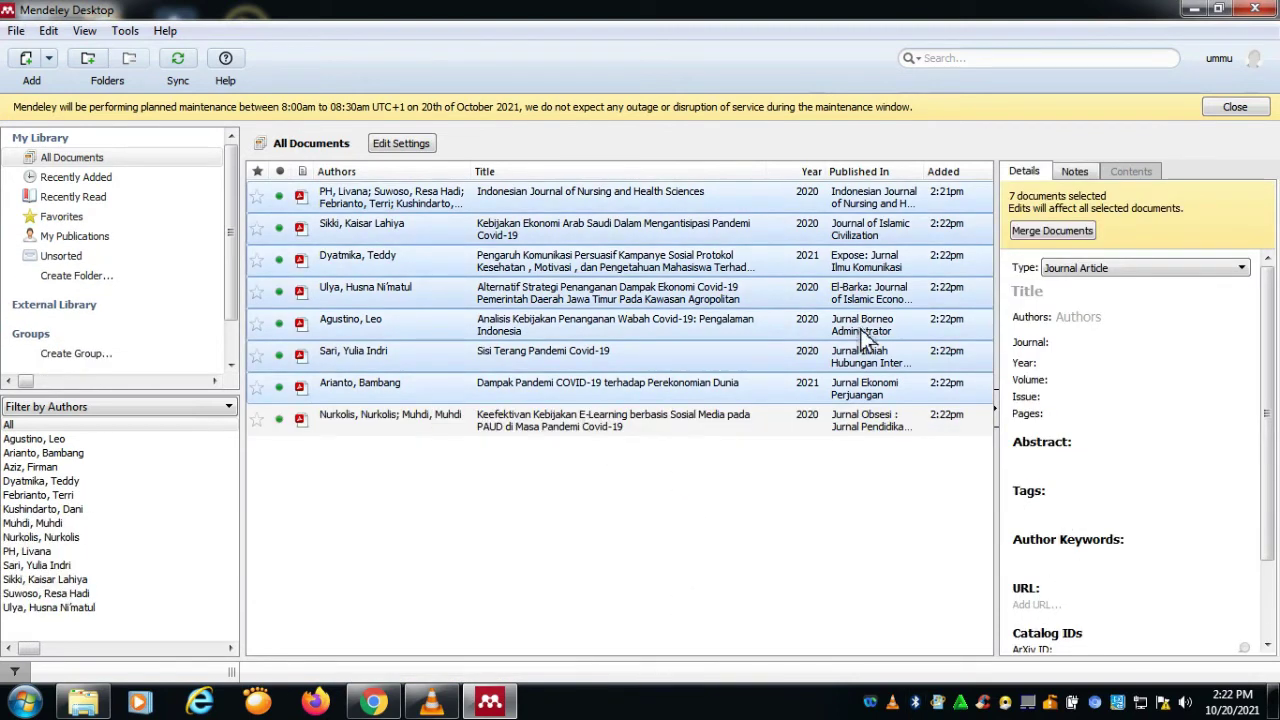
Step: Select the Kebijakan Ekonomi Arab Saudi paper and scroll its details to see keywords, DOI and attached file
click(727, 208)
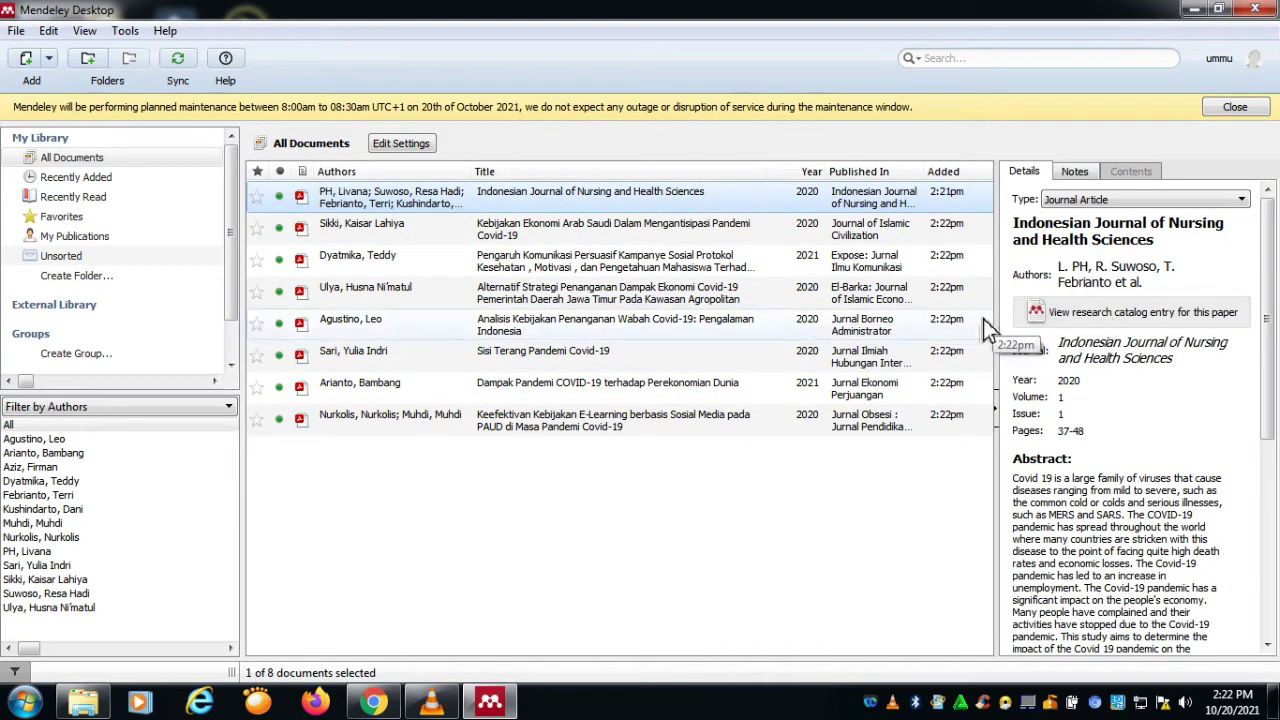
click(833, 236)
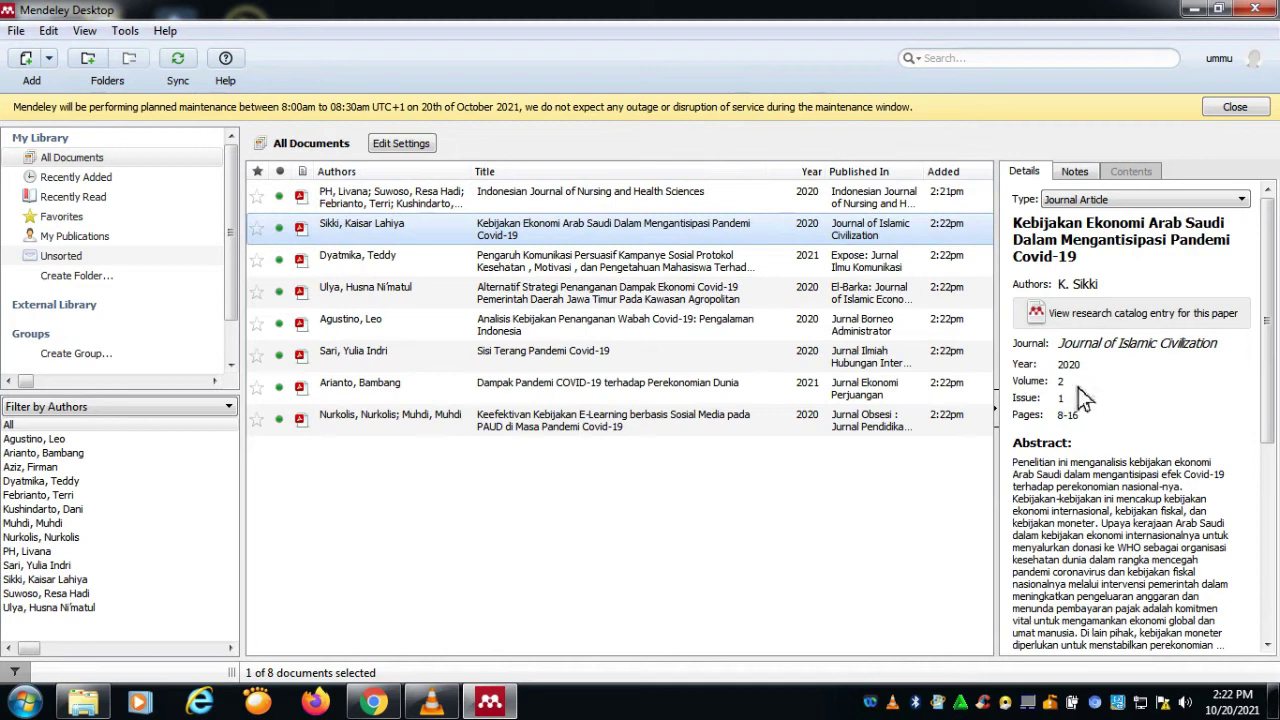
scroll(1060, 460, down, 5)
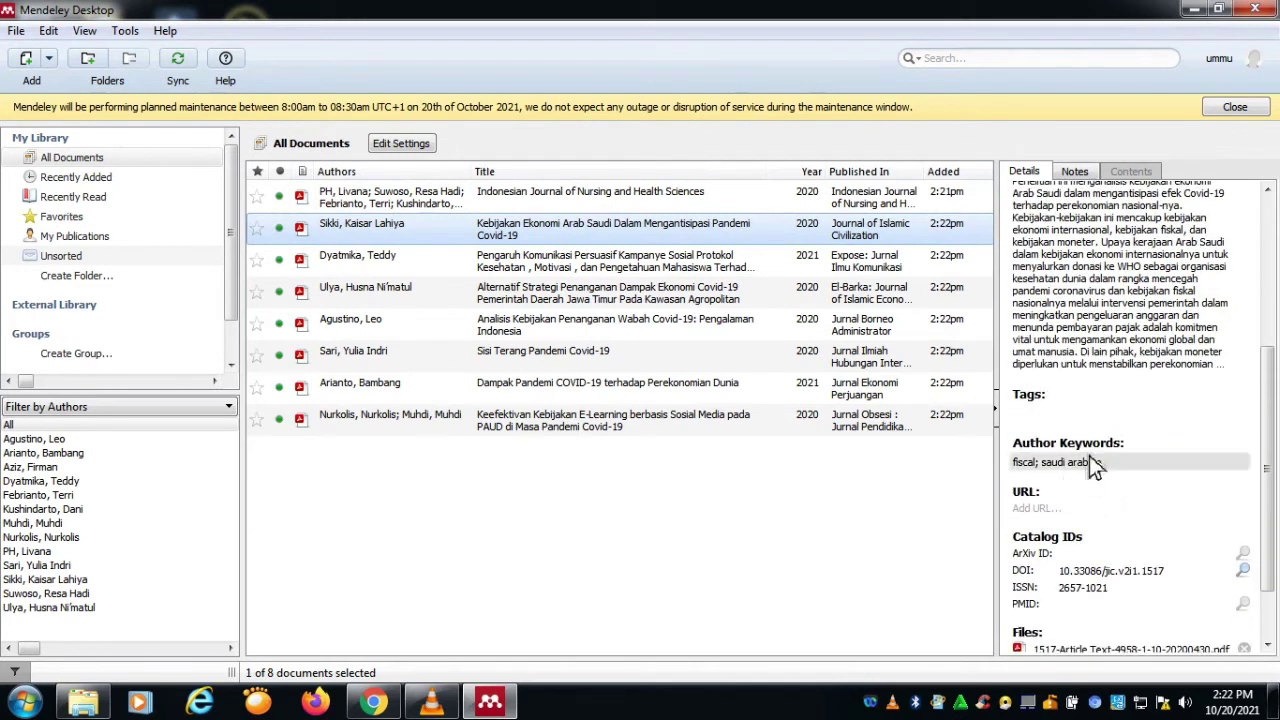
scroll(1095, 540, down, 2)
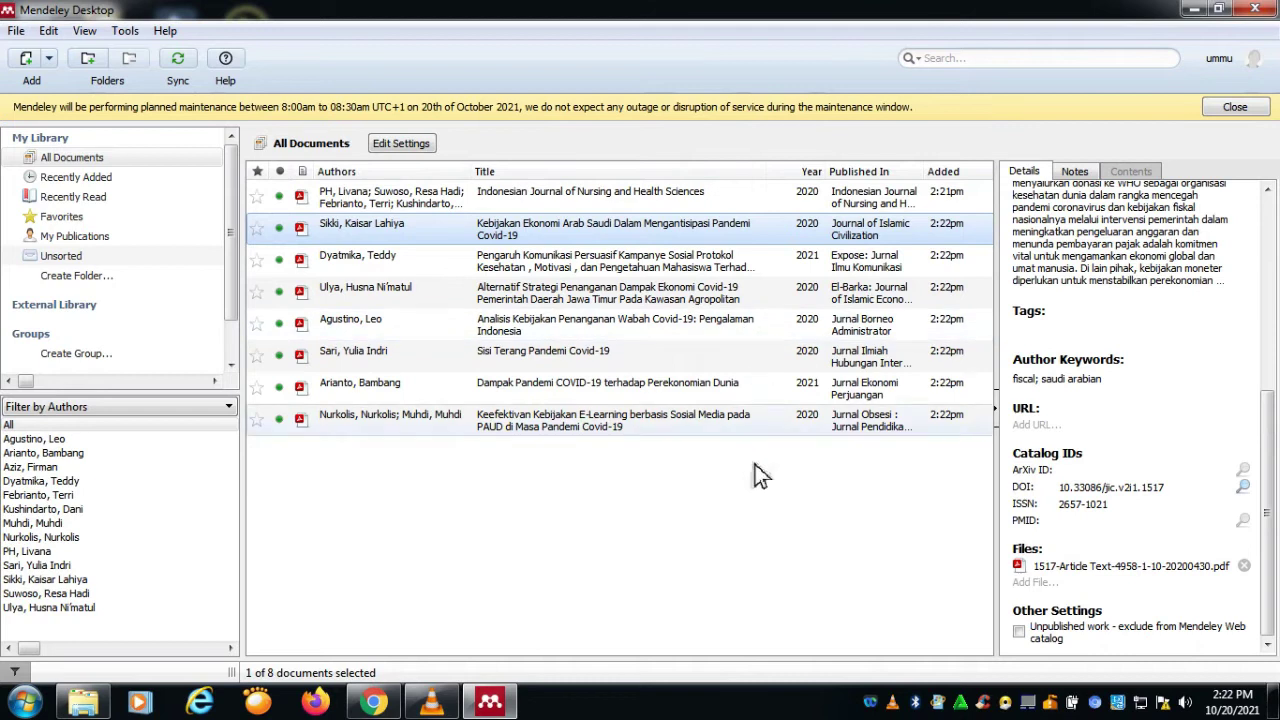
click(16, 30)
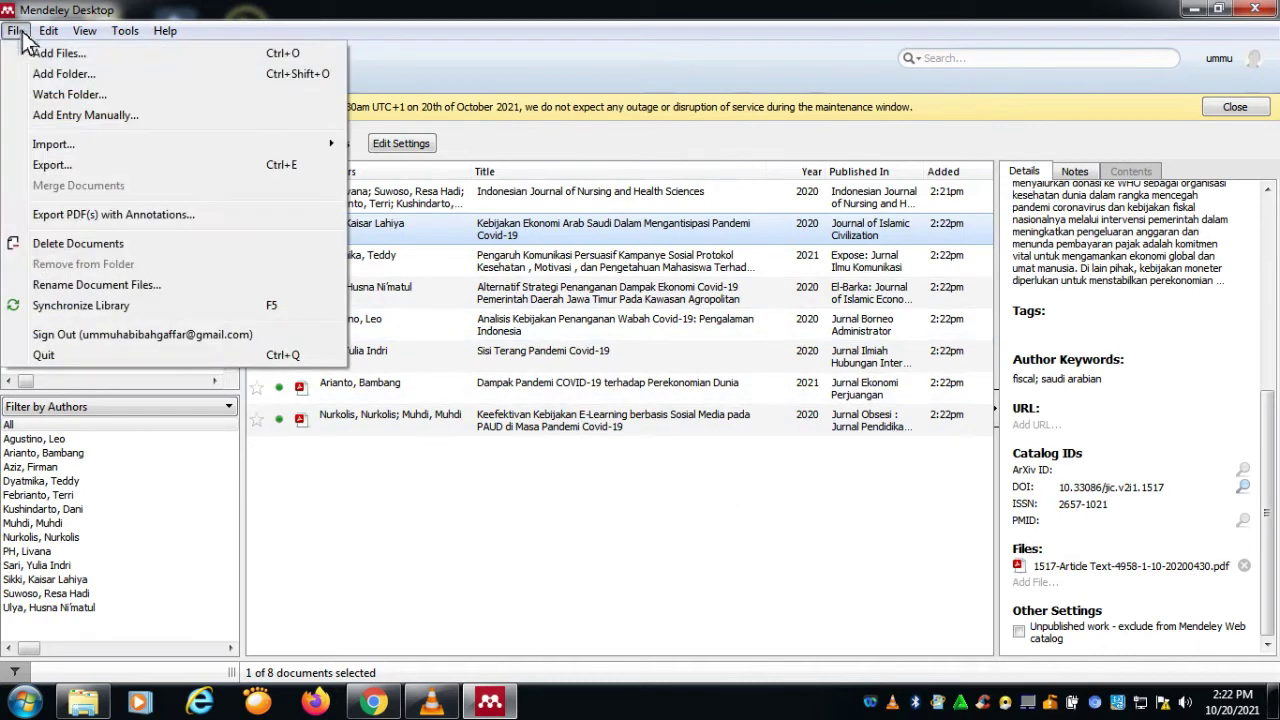
Step: Start File > Watch Folder and expand drive F: and UNIVERSITAS PALANGKA RAYA in the folder tree
click(66, 97)
drag(940, 320, 943, 514)
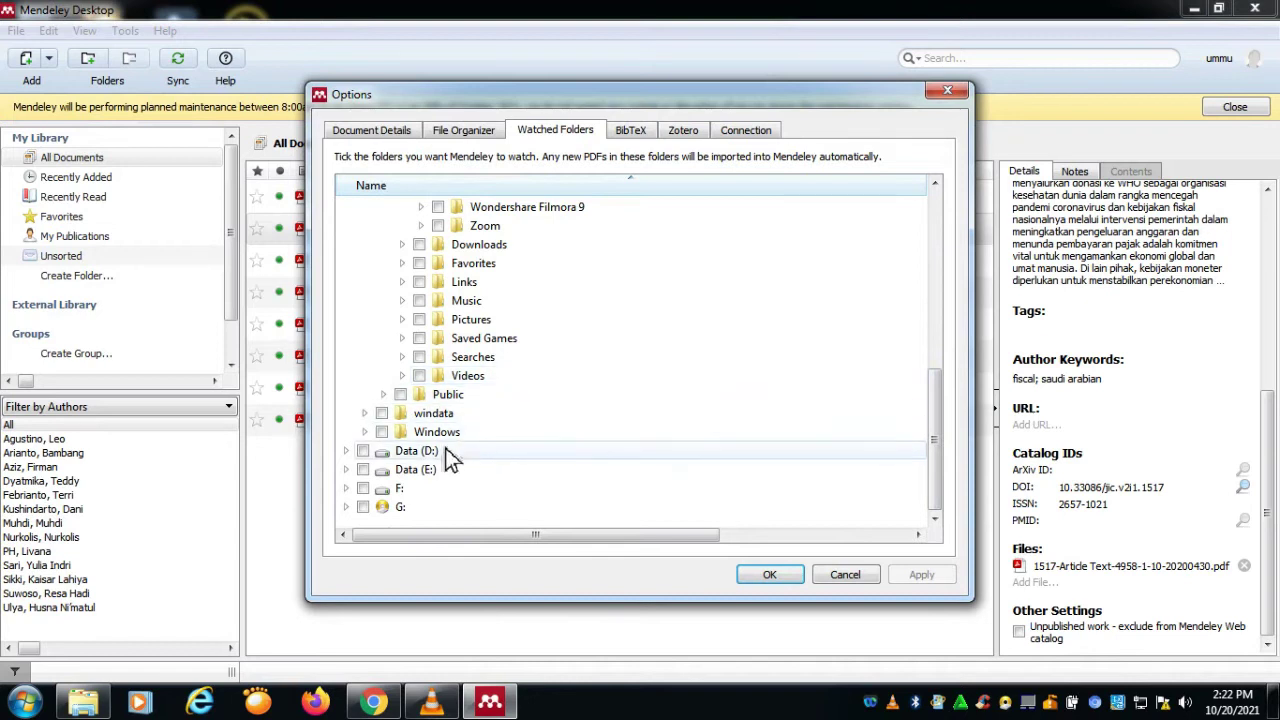
double_click(427, 494)
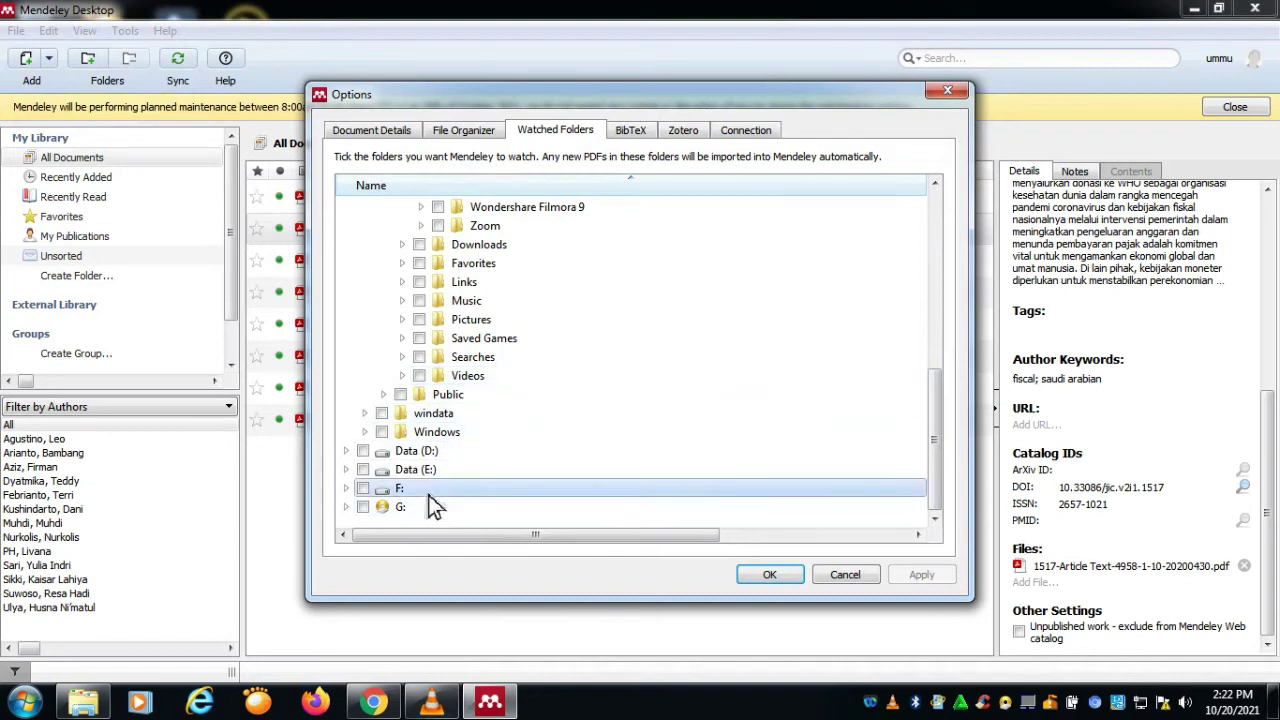
scroll(561, 522, down, 5)
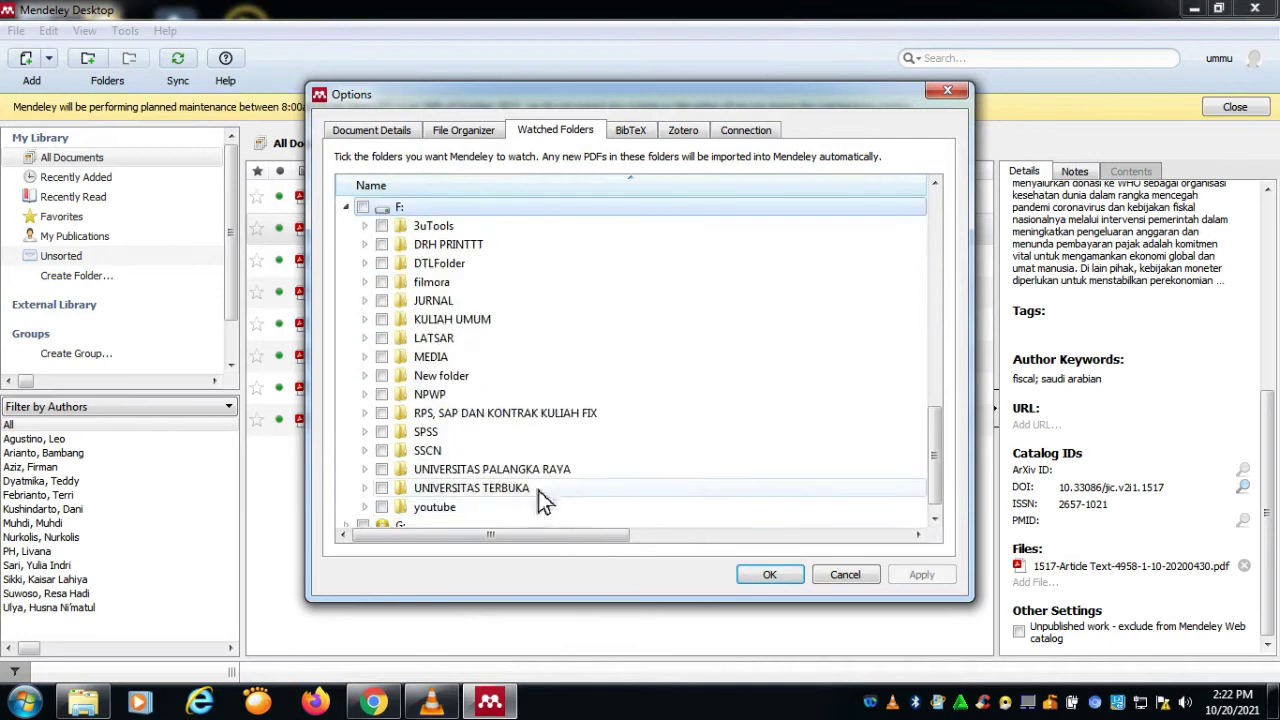
double_click(490, 451)
scroll(524, 460, down, 6)
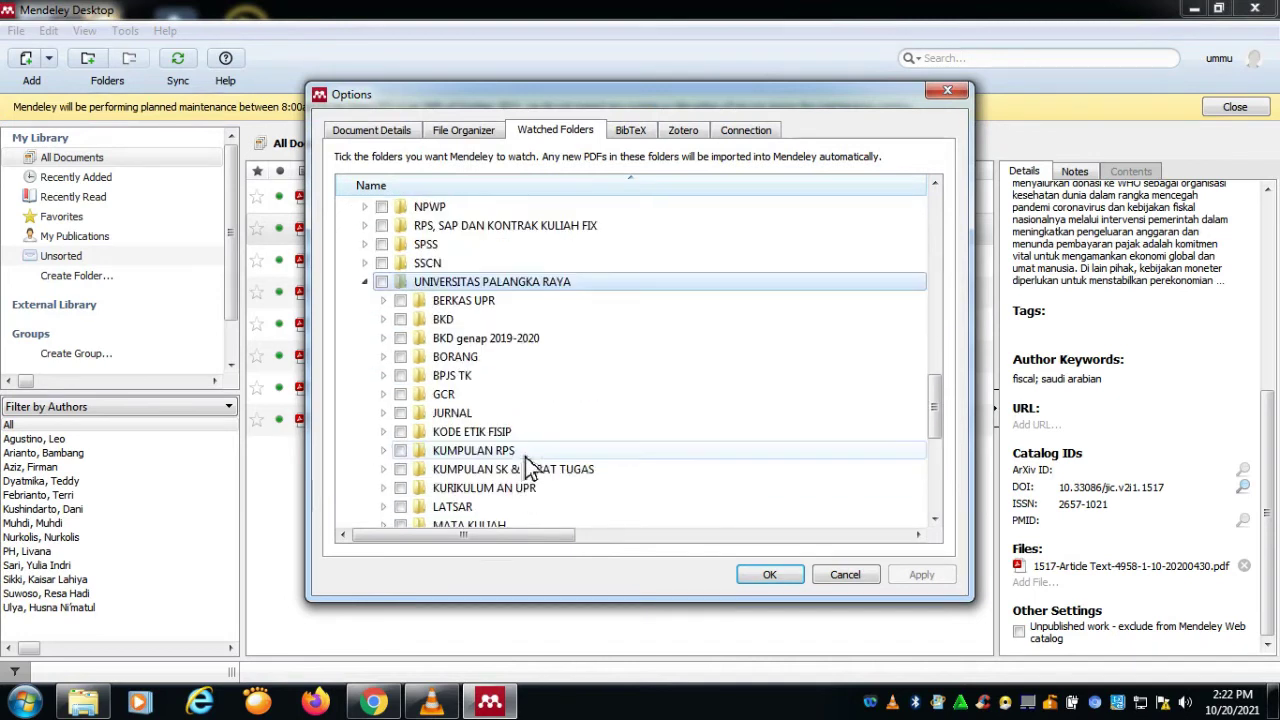
scroll(520, 460, down, 1)
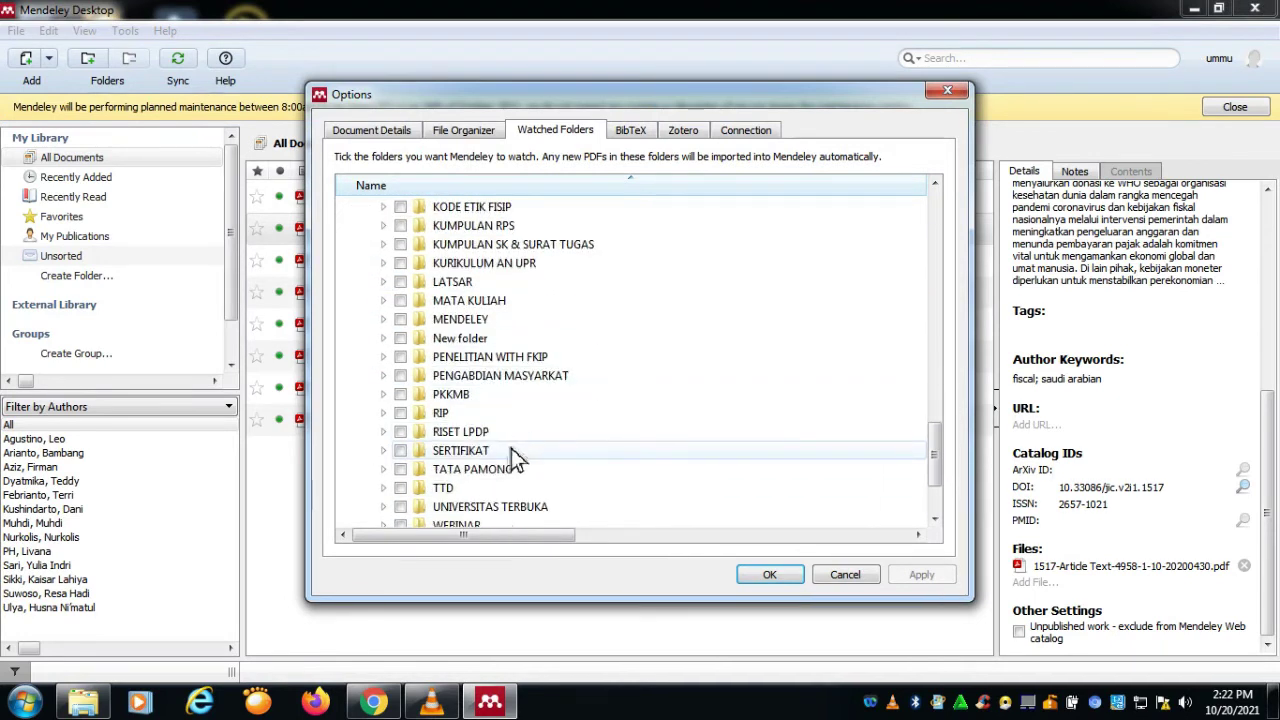
Step: Expand MENDELEY > JURNAL > AN, tick ARAH KEBIJAKAN and PENANGANAN as watched folders, and save
double_click(509, 320)
double_click(504, 358)
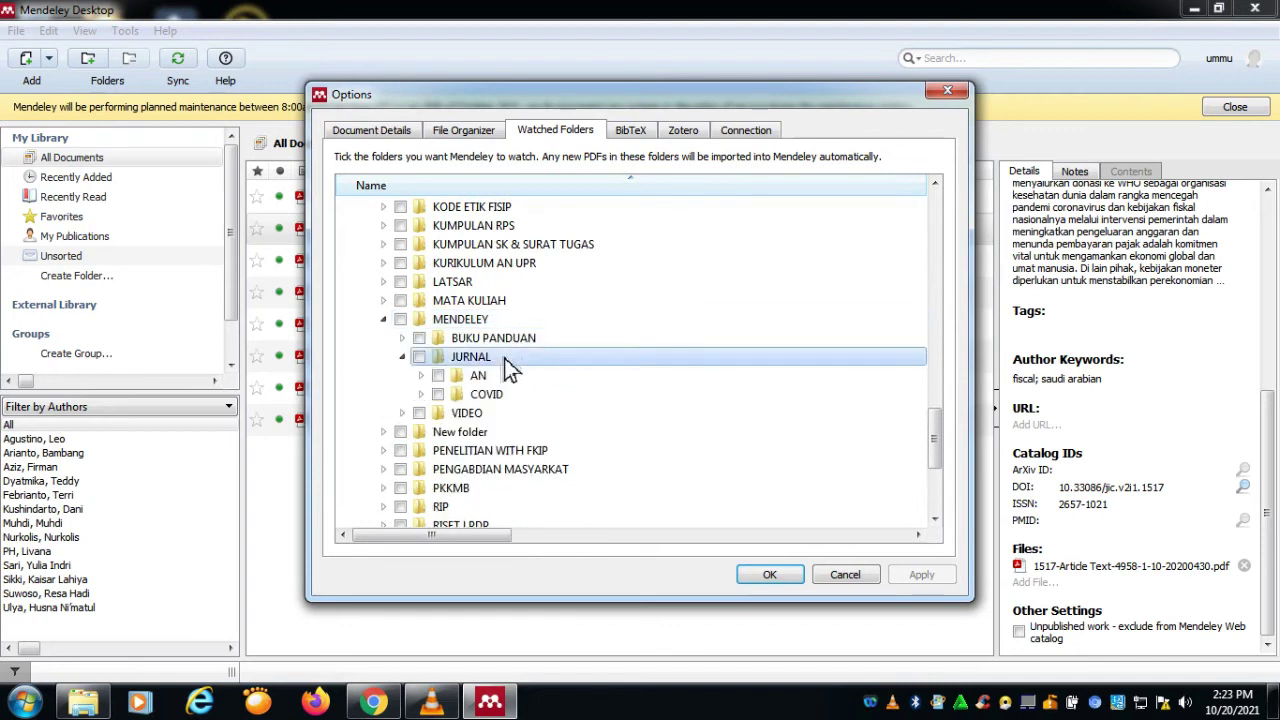
click(502, 375)
double_click(502, 375)
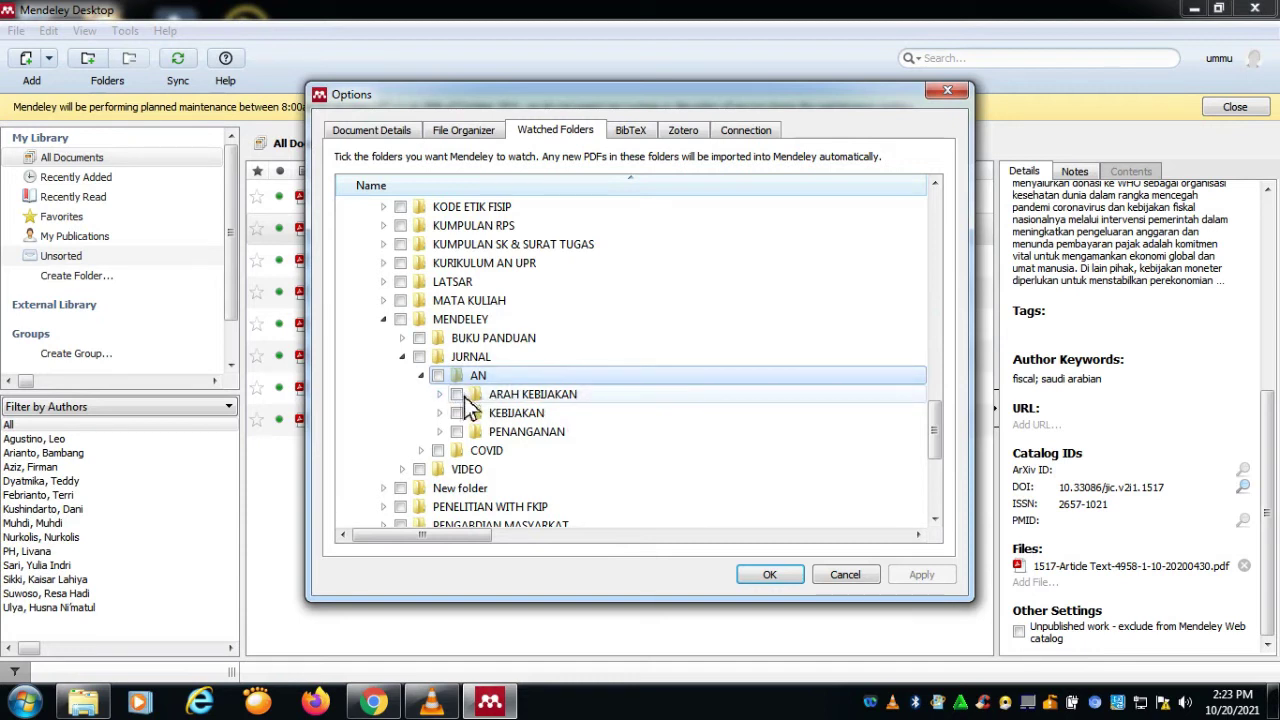
click(457, 396)
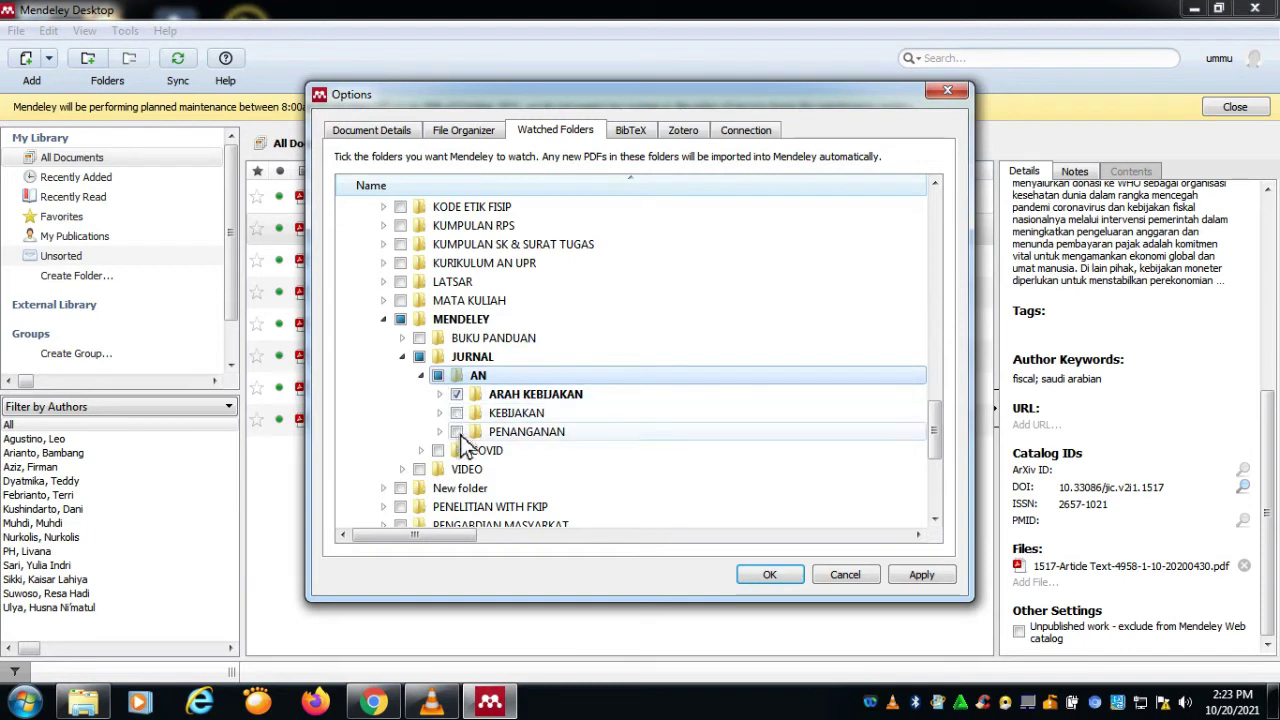
click(457, 432)
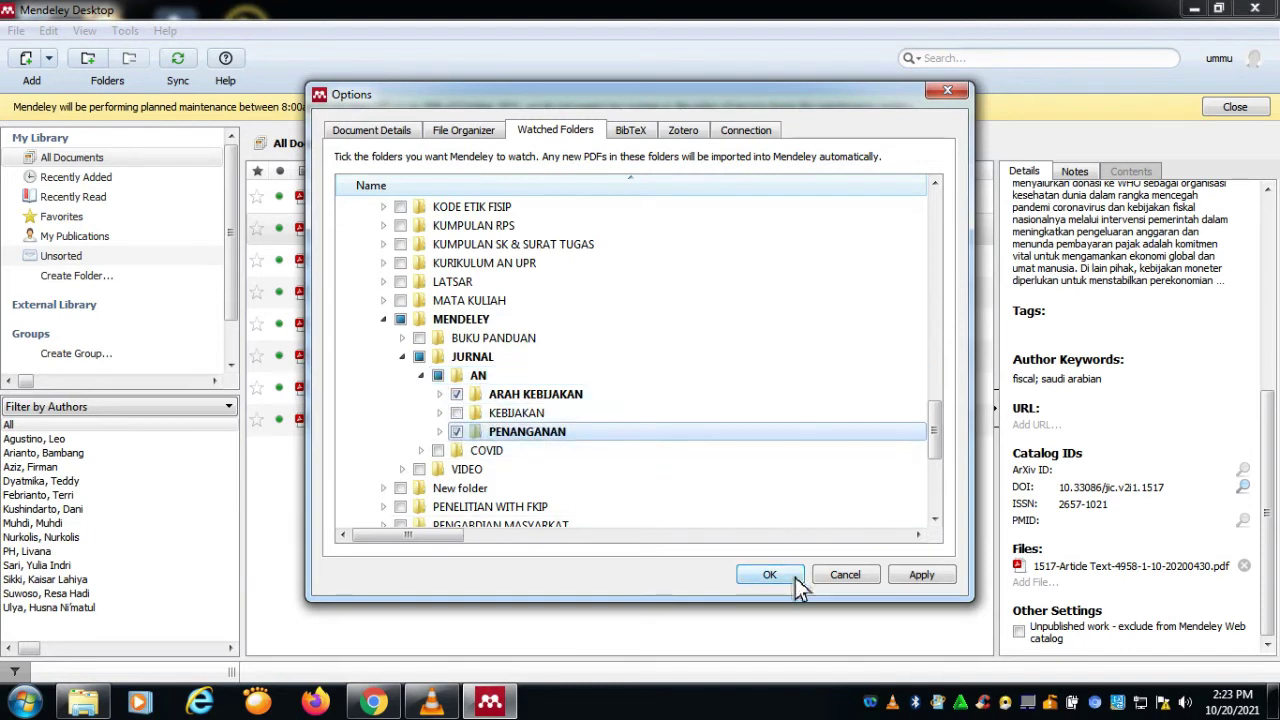
click(795, 577)
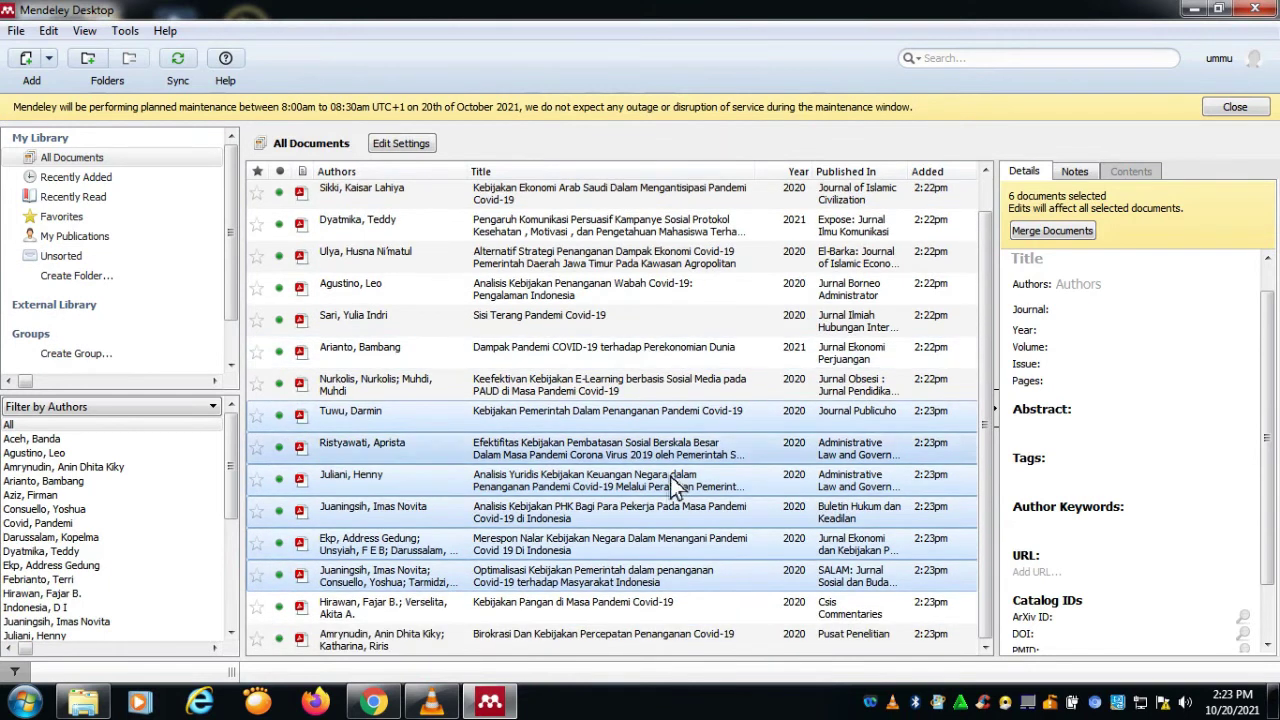
Step: Scroll the document list back to the top and show the File menu
scroll(685, 450, up, 1)
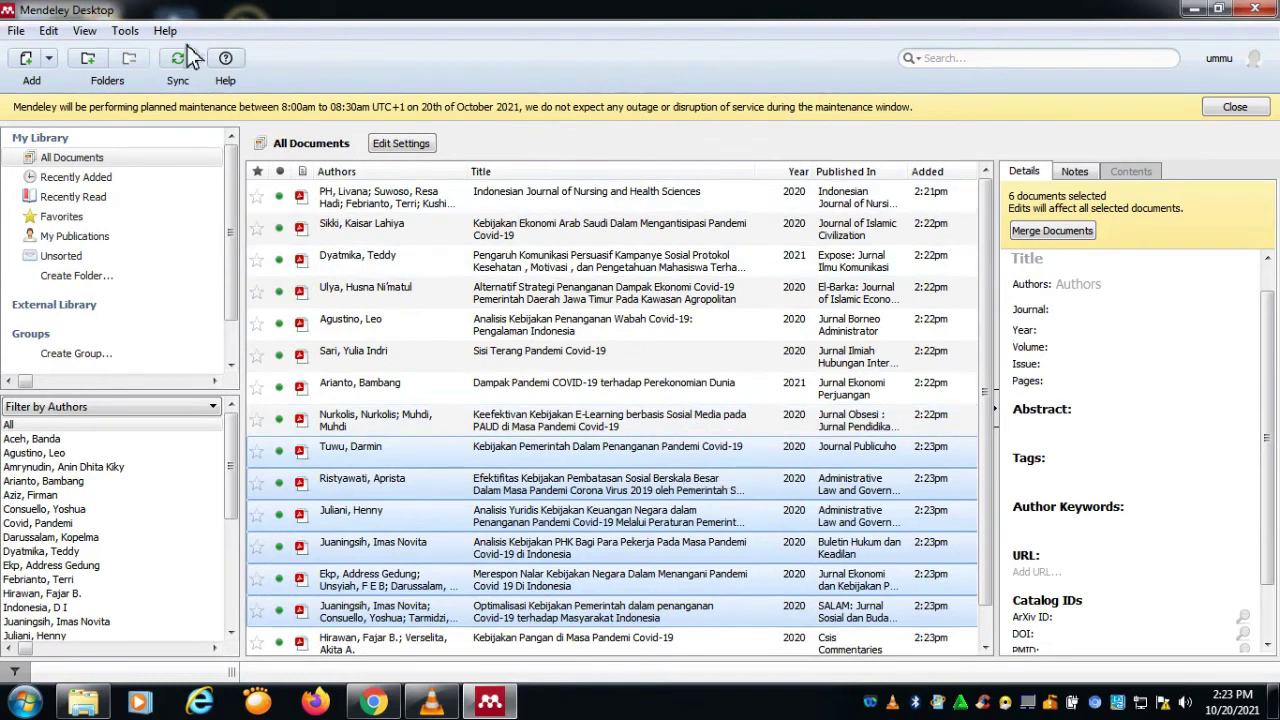
click(16, 30)
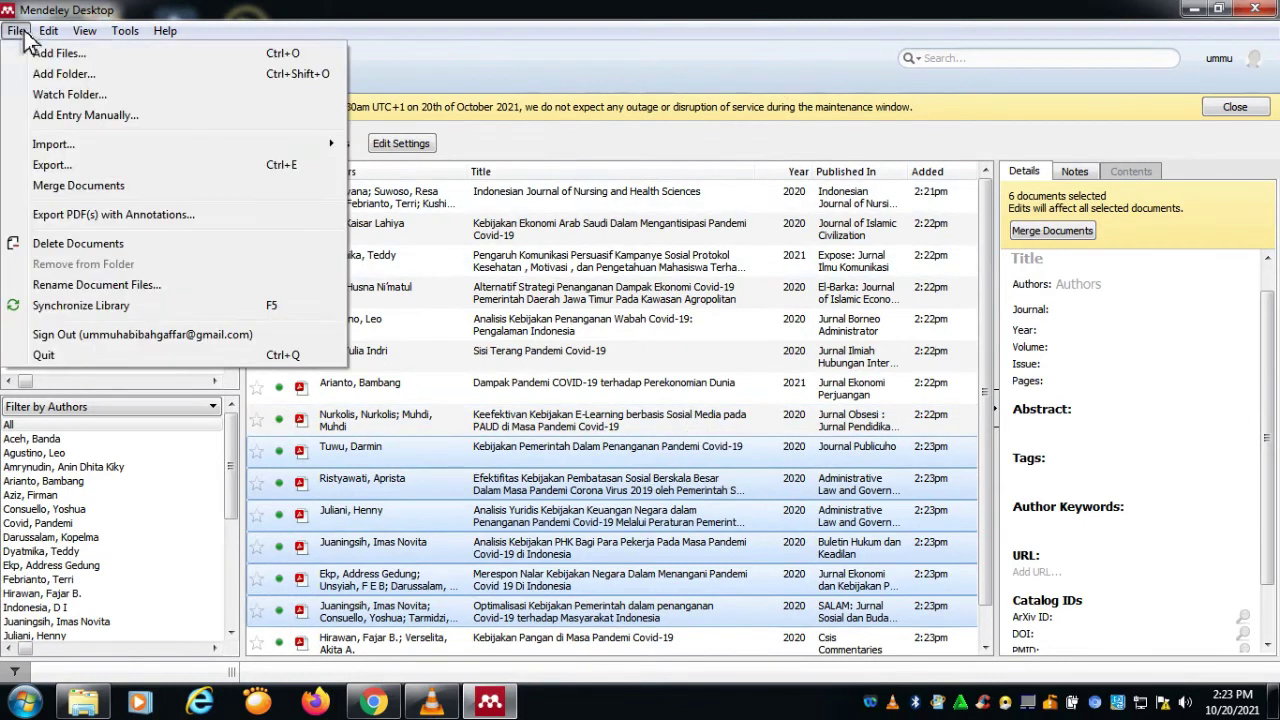
Step: Start a blank manual Journal Article entry in Mendeley, then bring up Windows Explorer
click(85, 115)
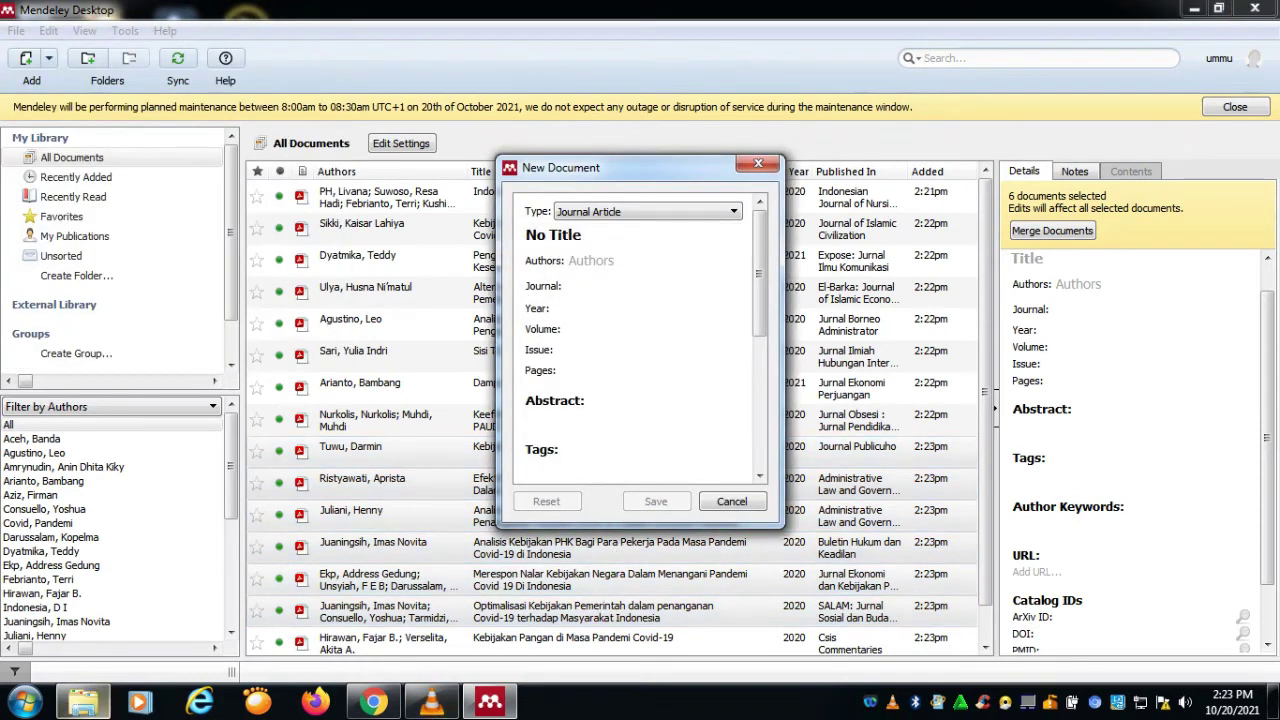
click(83, 703)
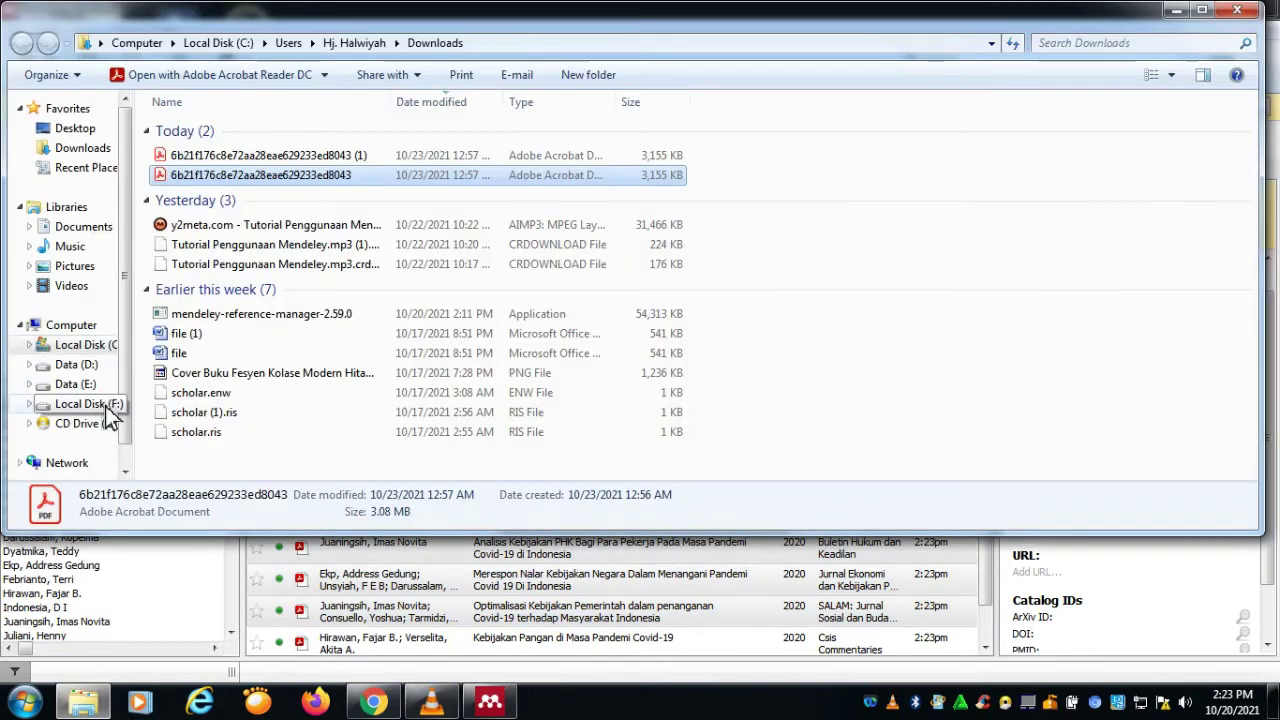
Step: Open the CSIS_Commentaries PDF from F:\UNIVERSITAS PALANGKA RAYA\MENDELEY\JURNAL\AN\PENANGANAN
click(100, 404)
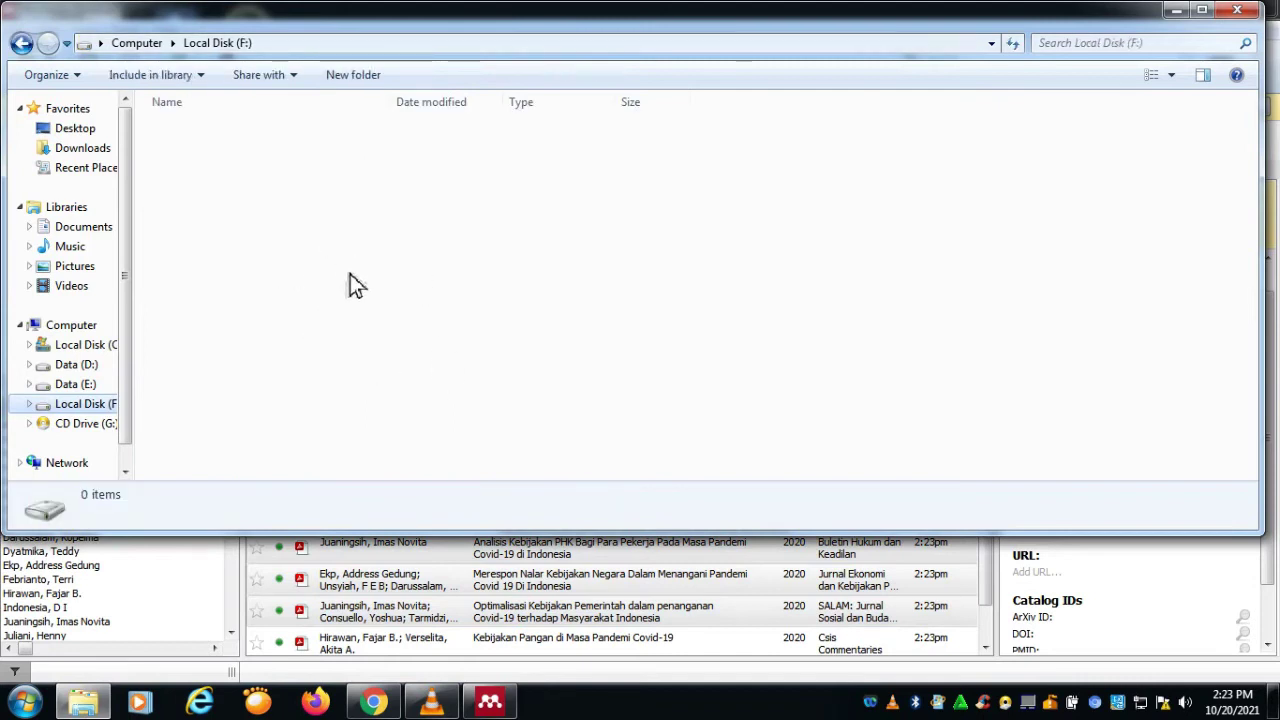
click(280, 250)
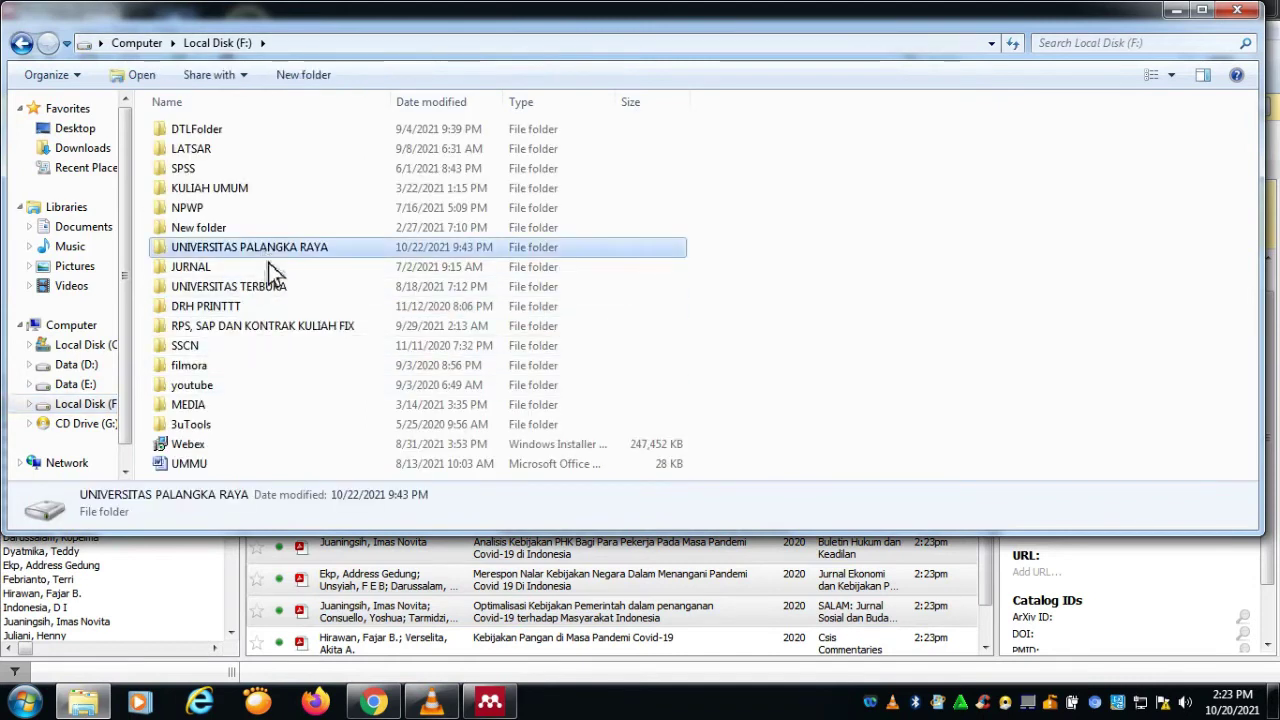
key(Return)
scroll(250, 380, down, 1)
click(240, 338)
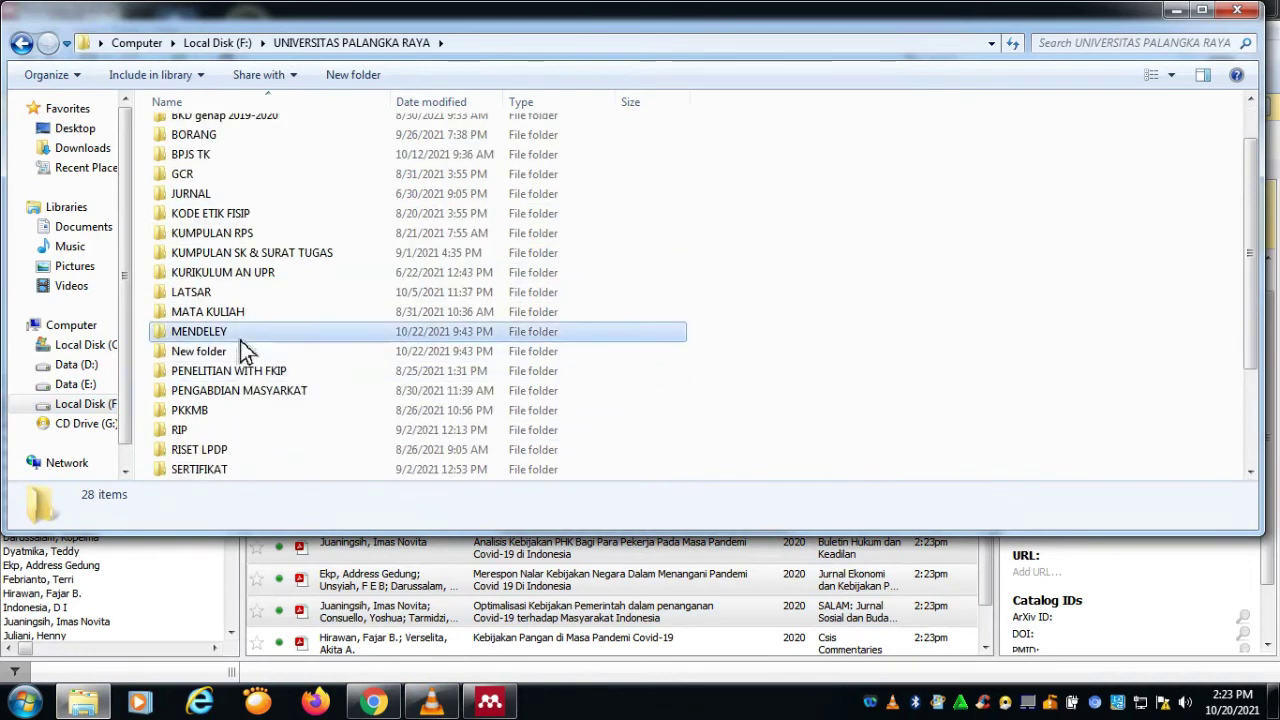
double_click(240, 338)
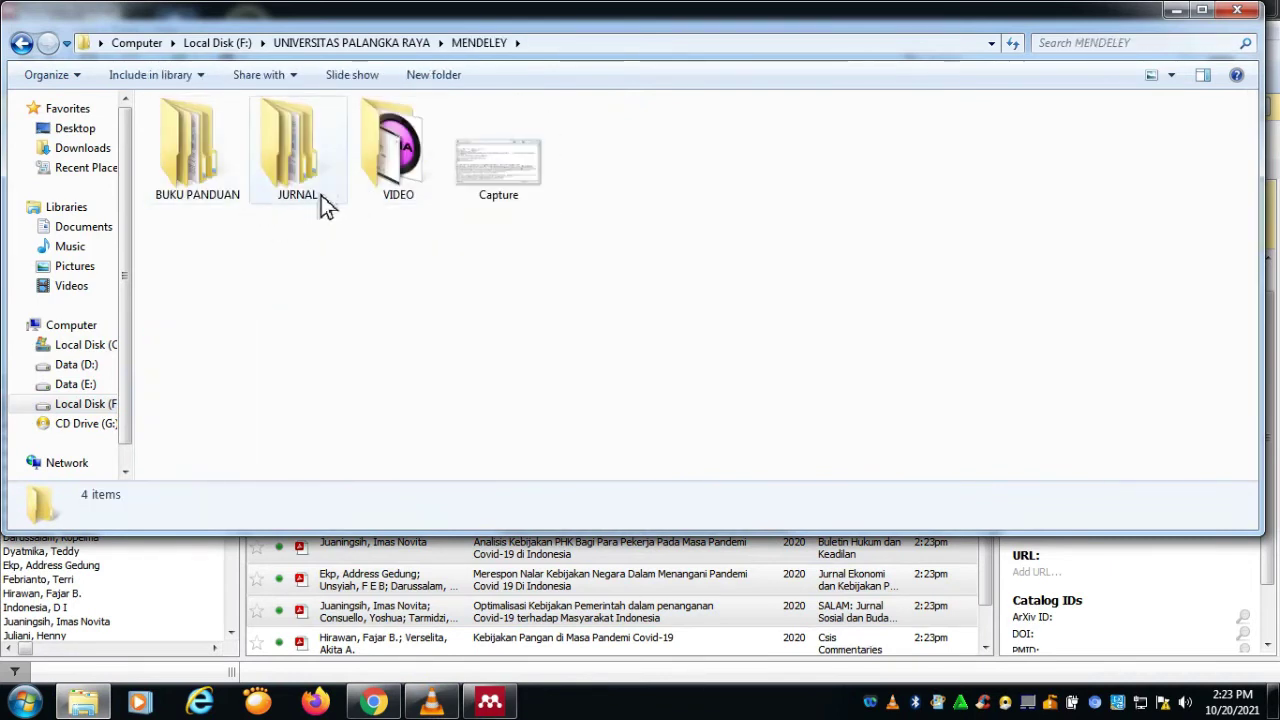
double_click(321, 195)
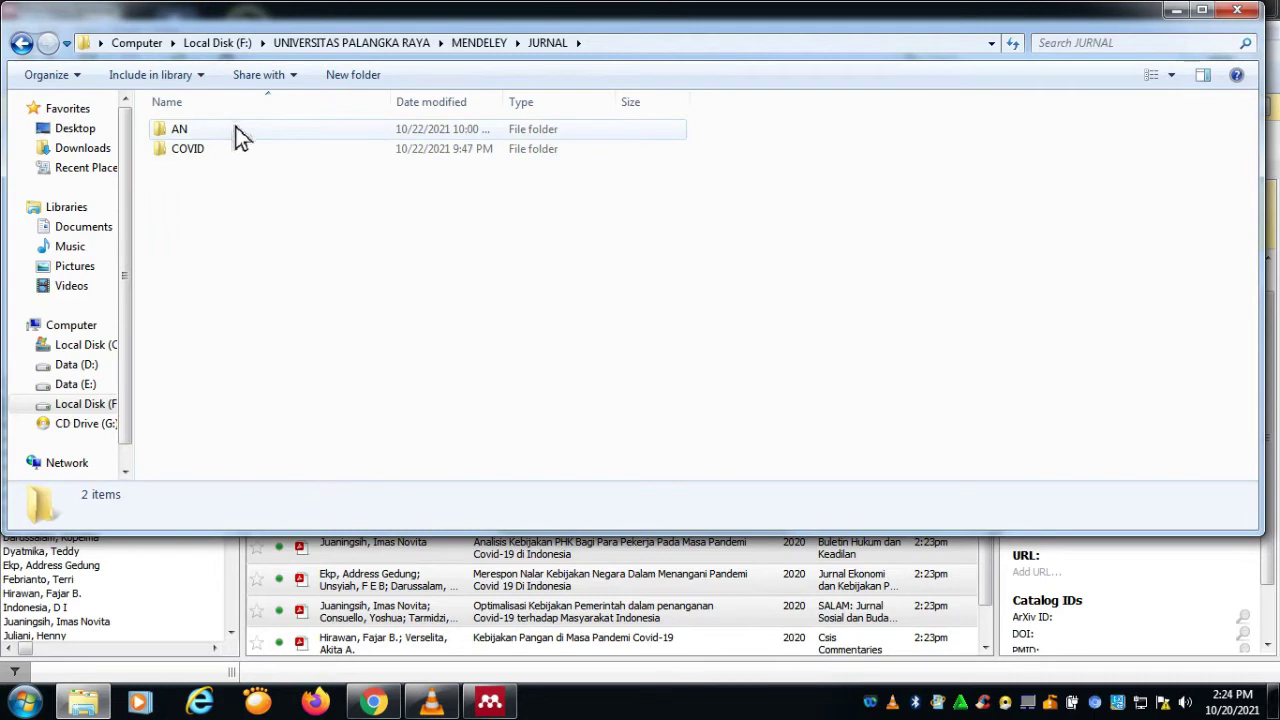
double_click(239, 150)
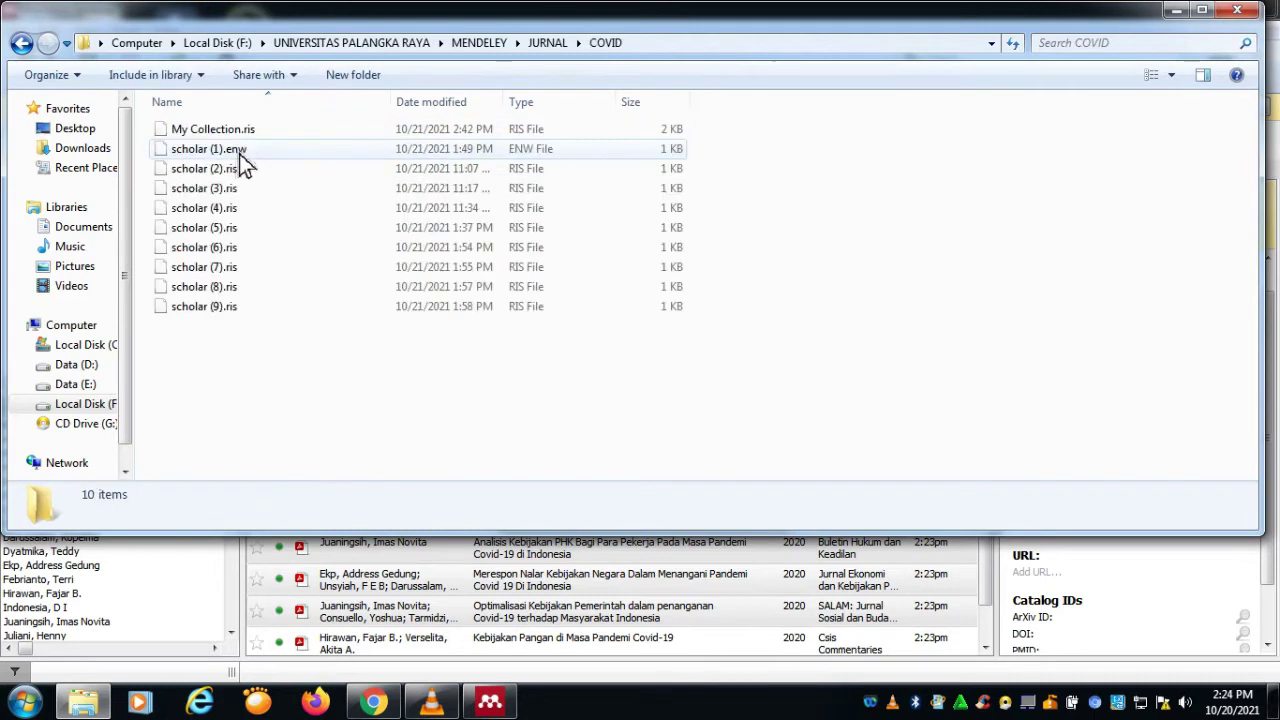
click(20, 42)
double_click(195, 129)
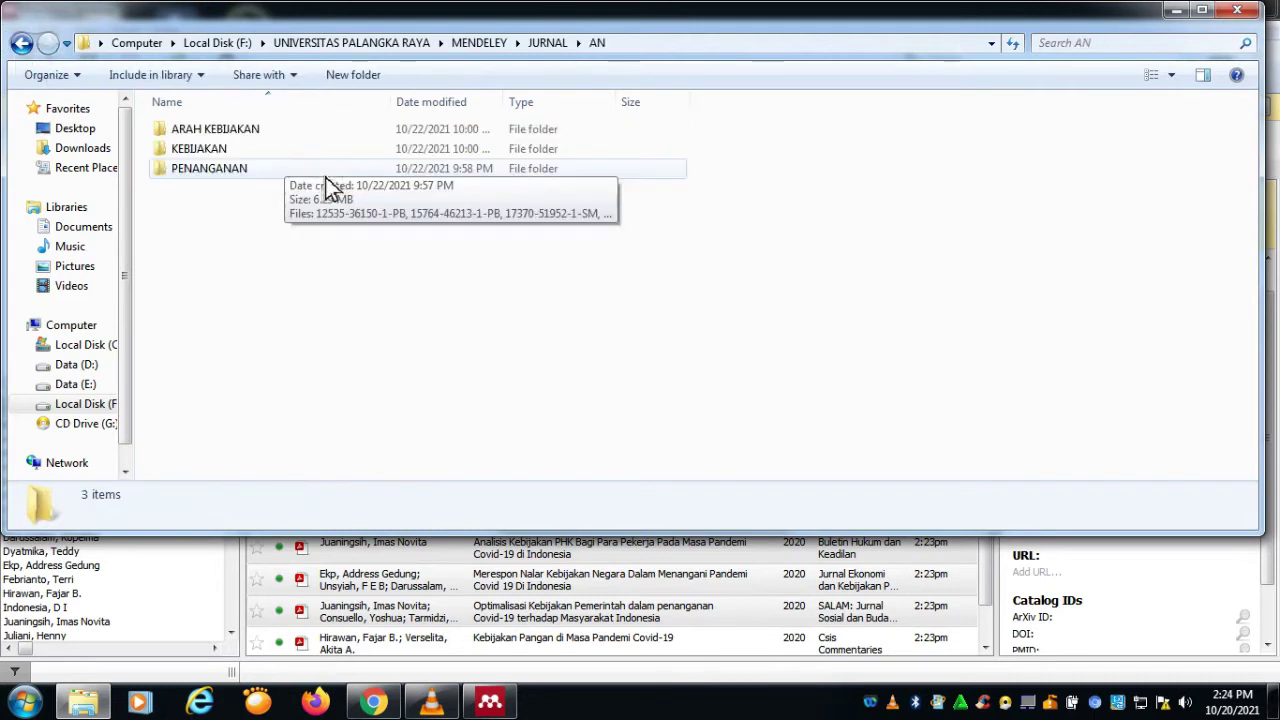
double_click(266, 168)
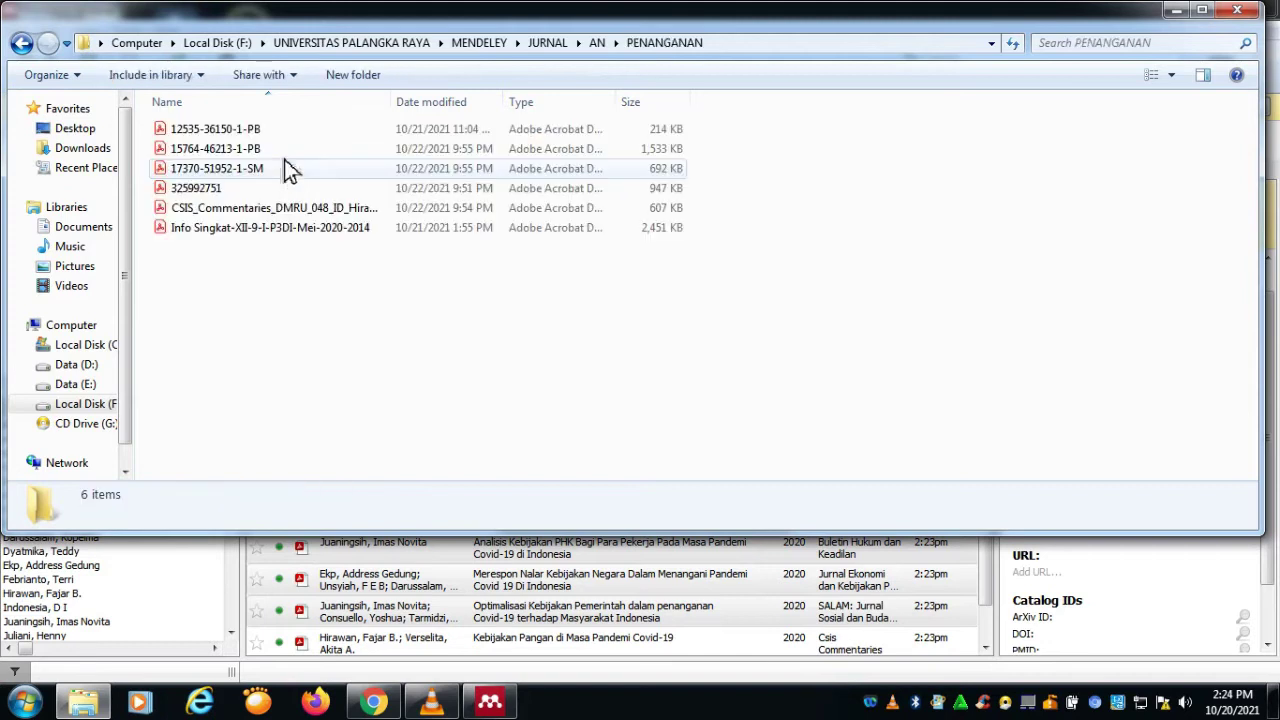
click(285, 207)
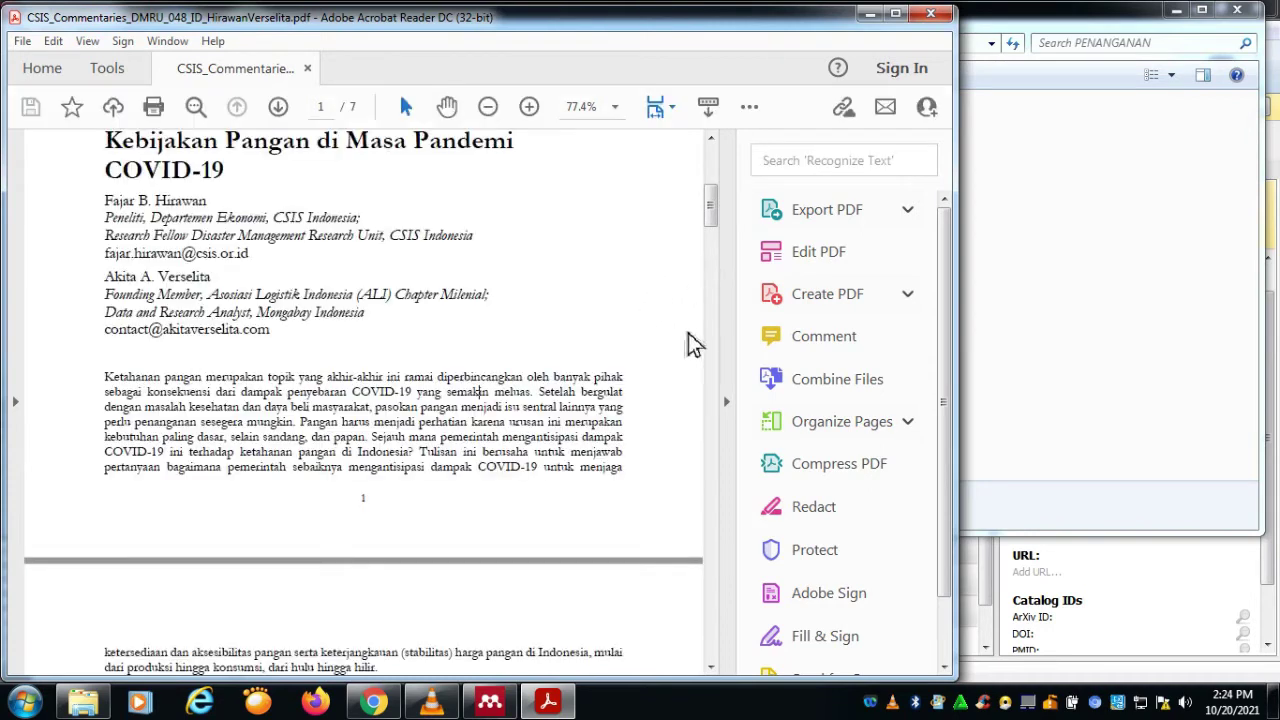
Step: Review the CSIS paper's title and authors, minimize Explorer, and return to Mendeley's New Document form
scroll(645, 285, up, 3)
scroll(645, 285, up, 3)
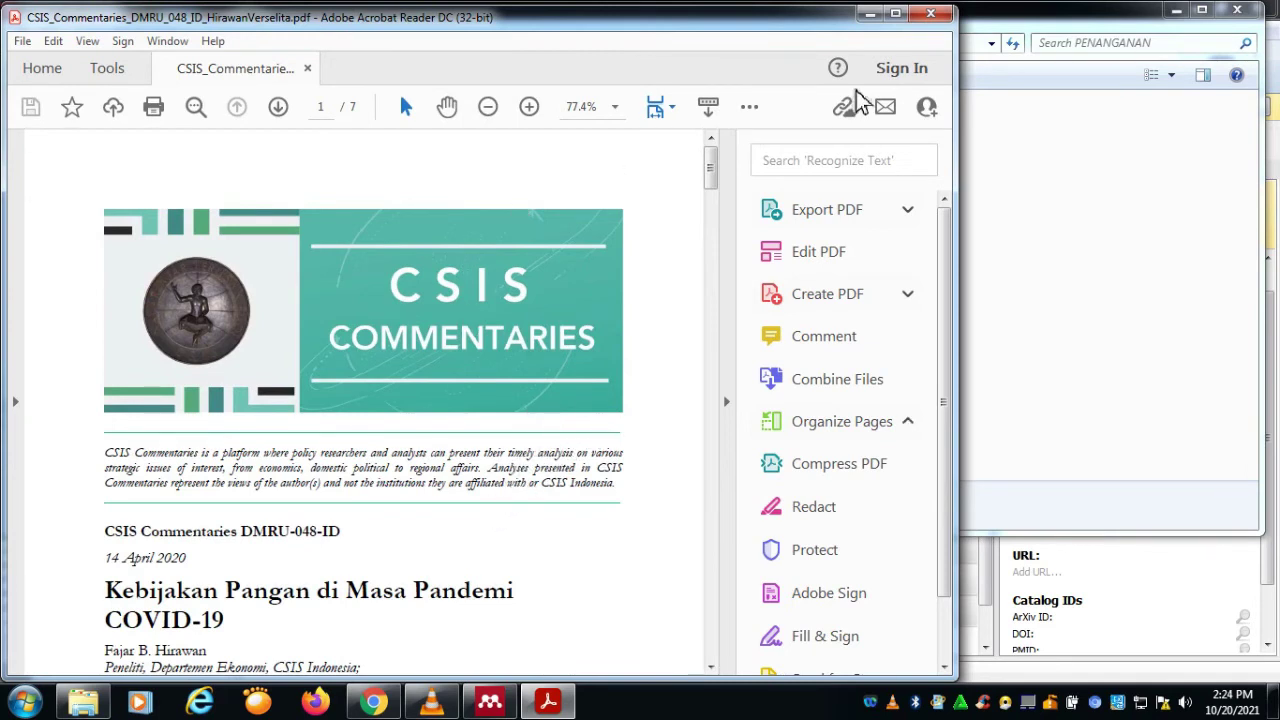
click(1052, 184)
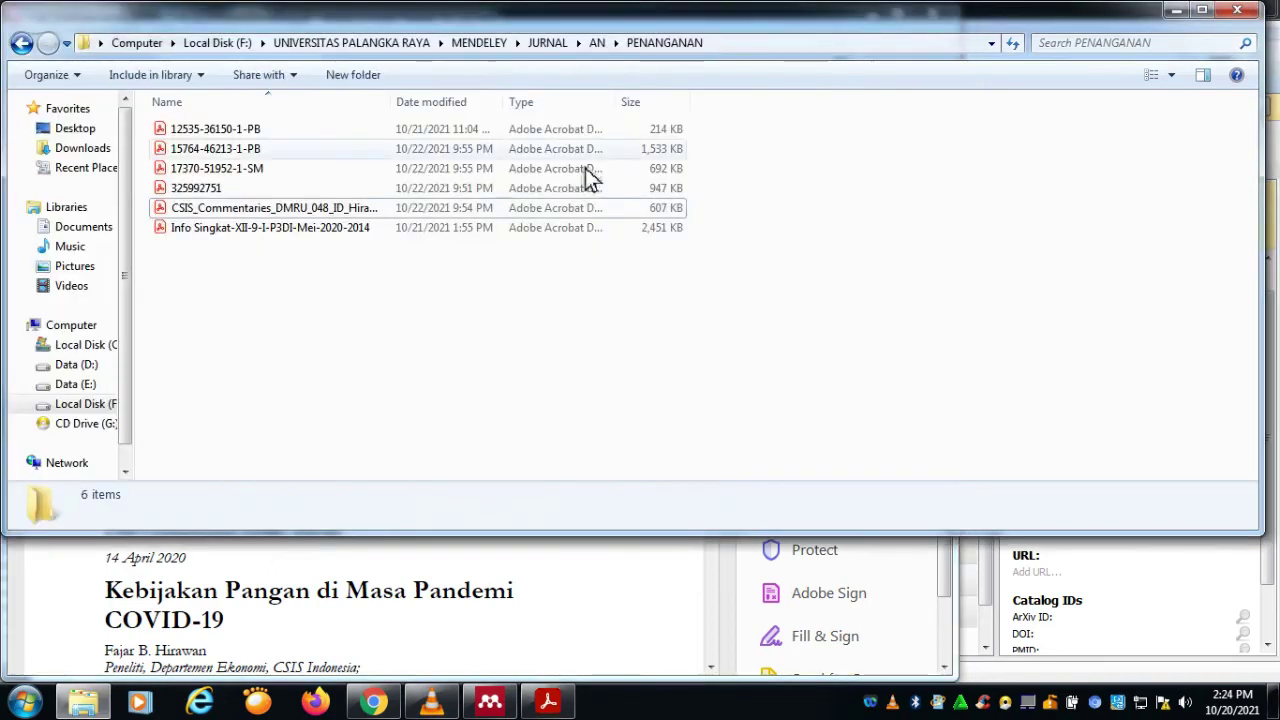
click(1177, 10)
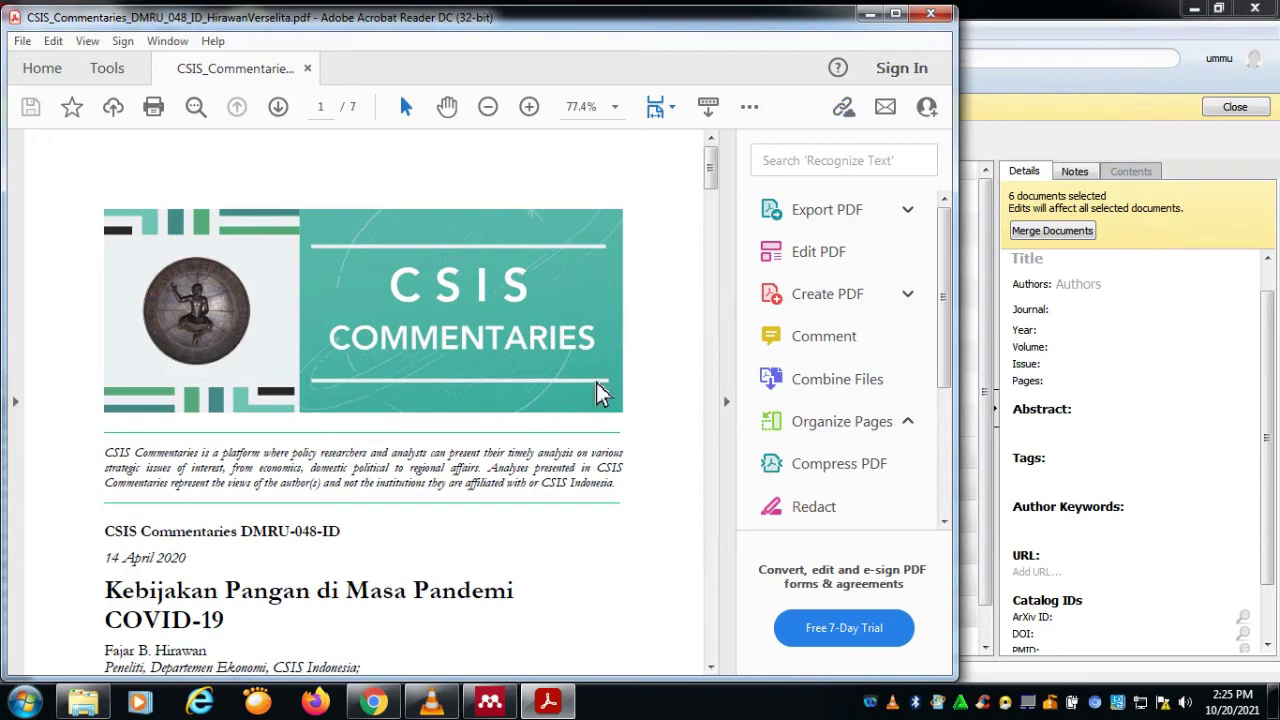
scroll(565, 458, down, 2)
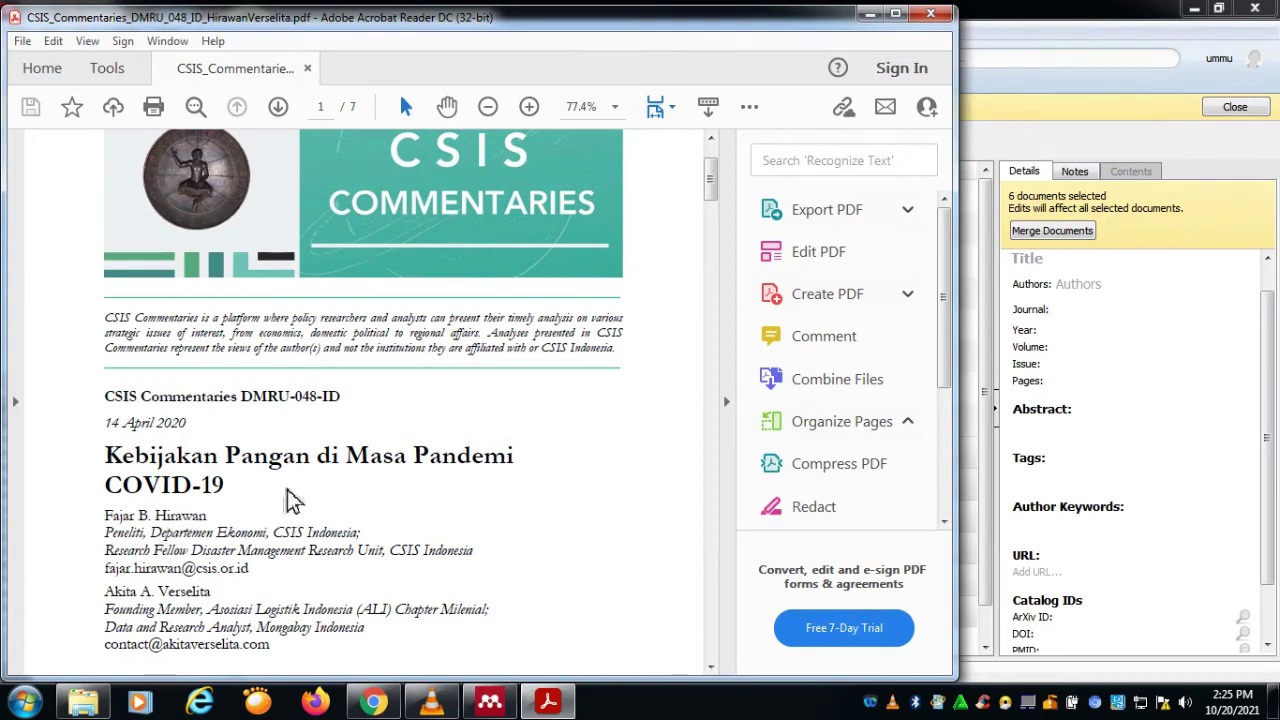
click(1145, 283)
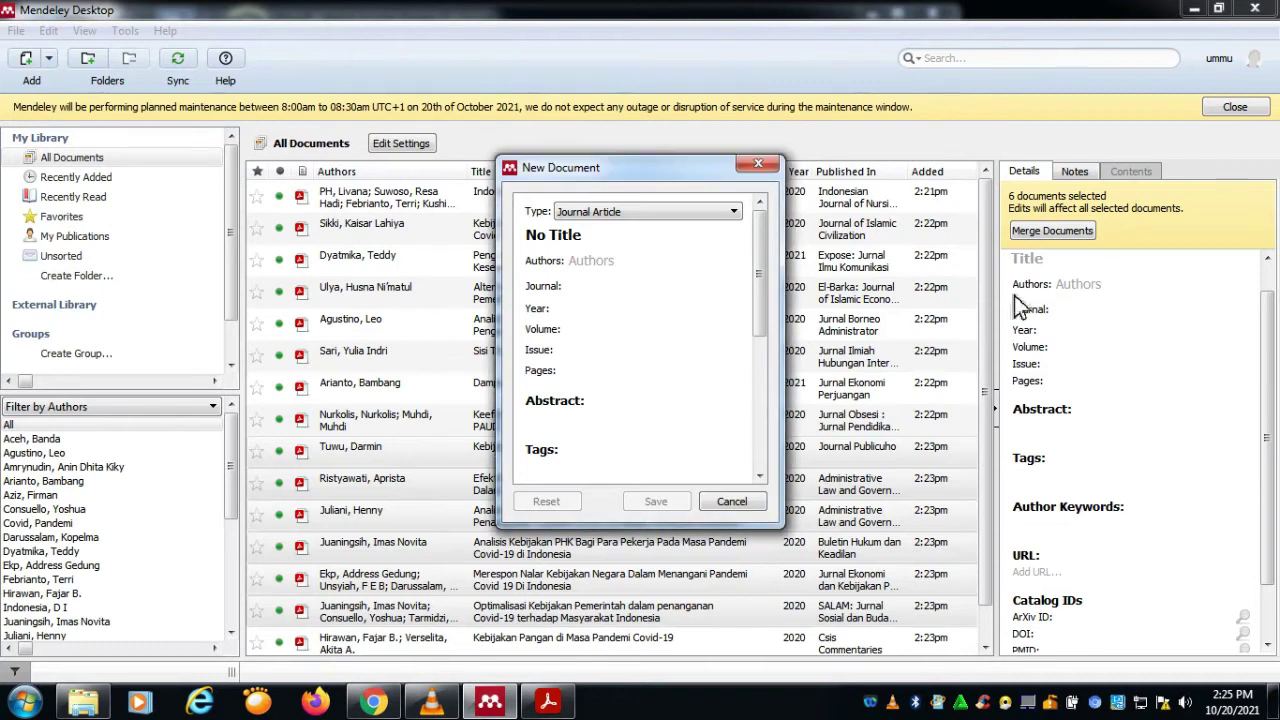
Step: Copy the first author's name from the PDF into Authors, accepting the 'Last, First' suggestion
click(665, 264)
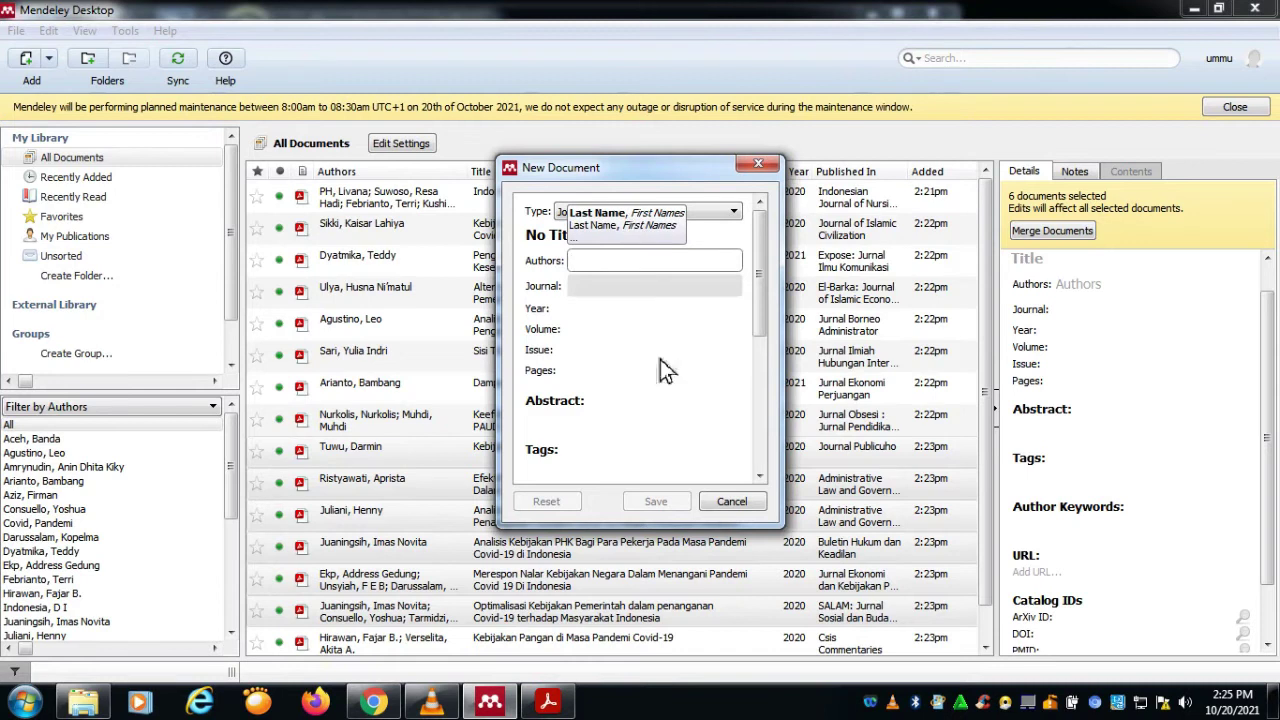
click(547, 703)
drag(106, 516, 216, 518)
key(ctrl+c)
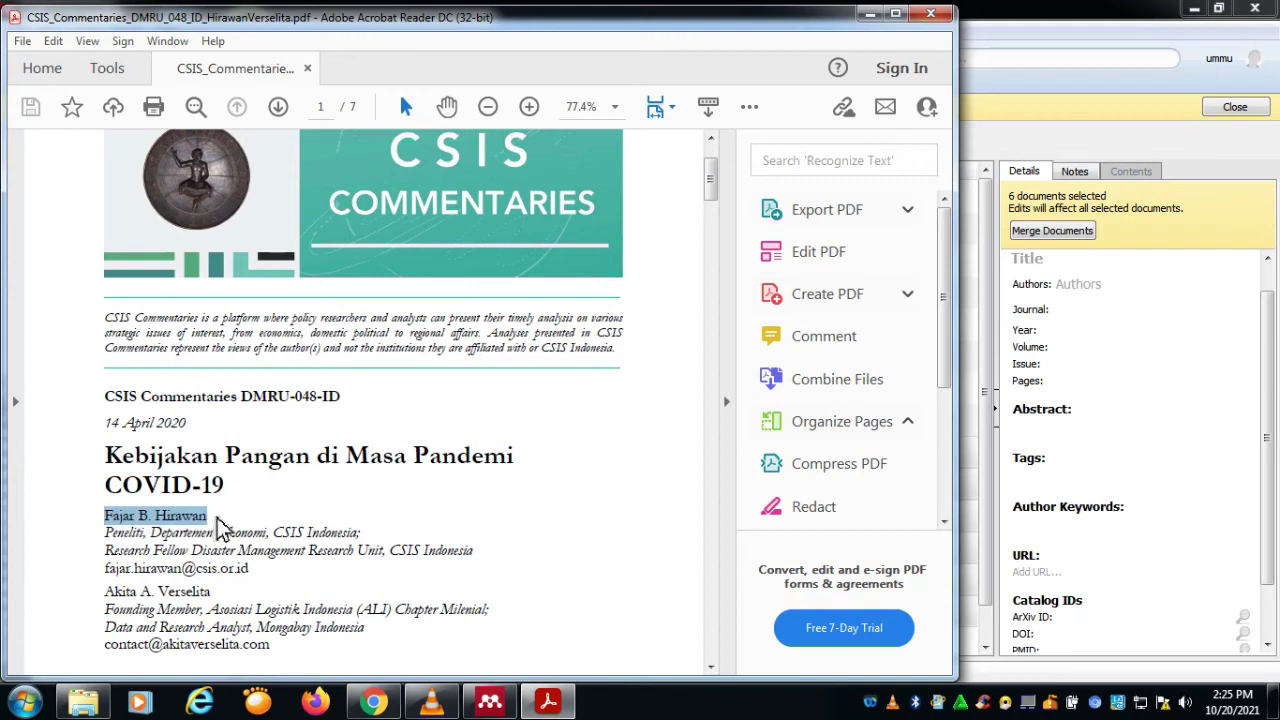
right_click(201, 521)
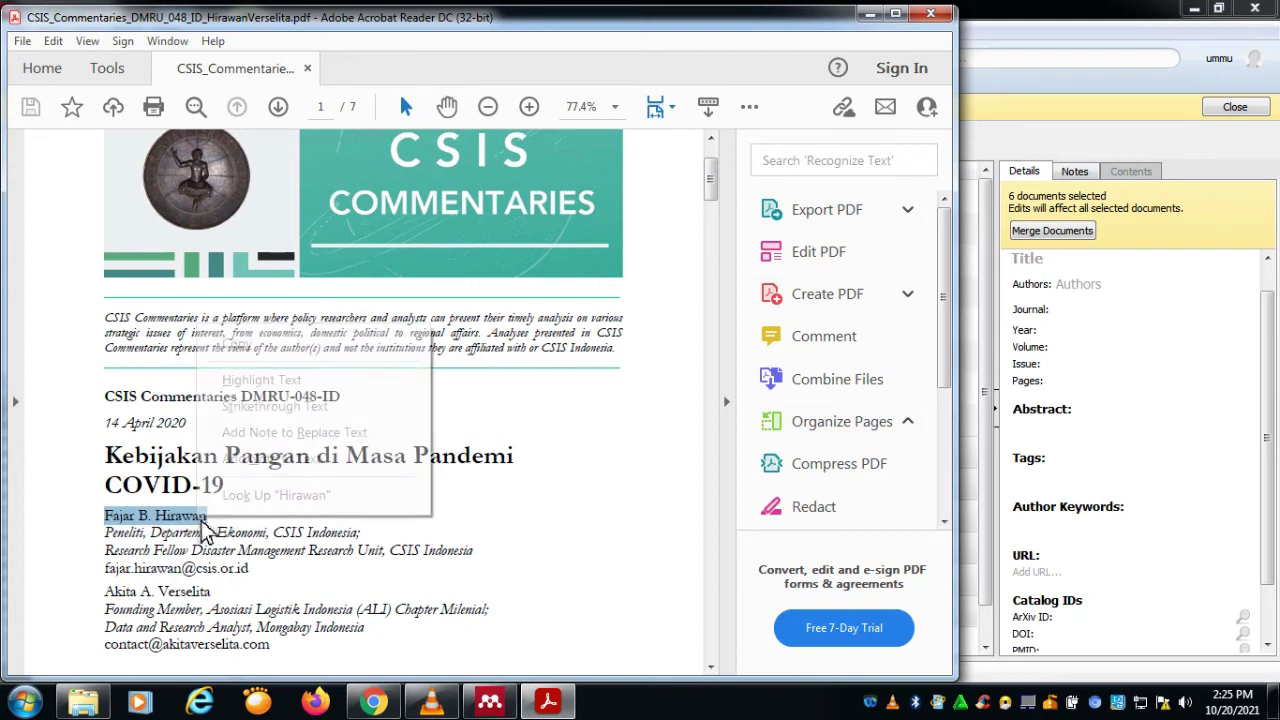
click(265, 350)
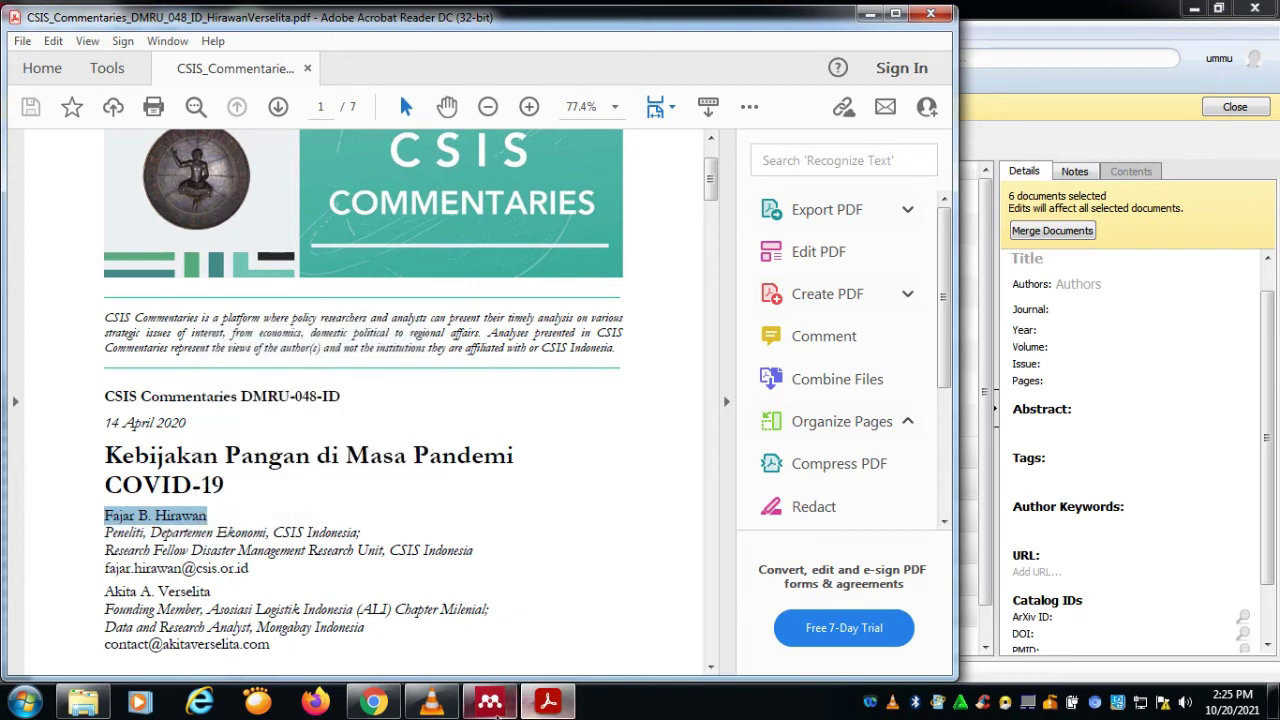
click(490, 702)
right_click(608, 268)
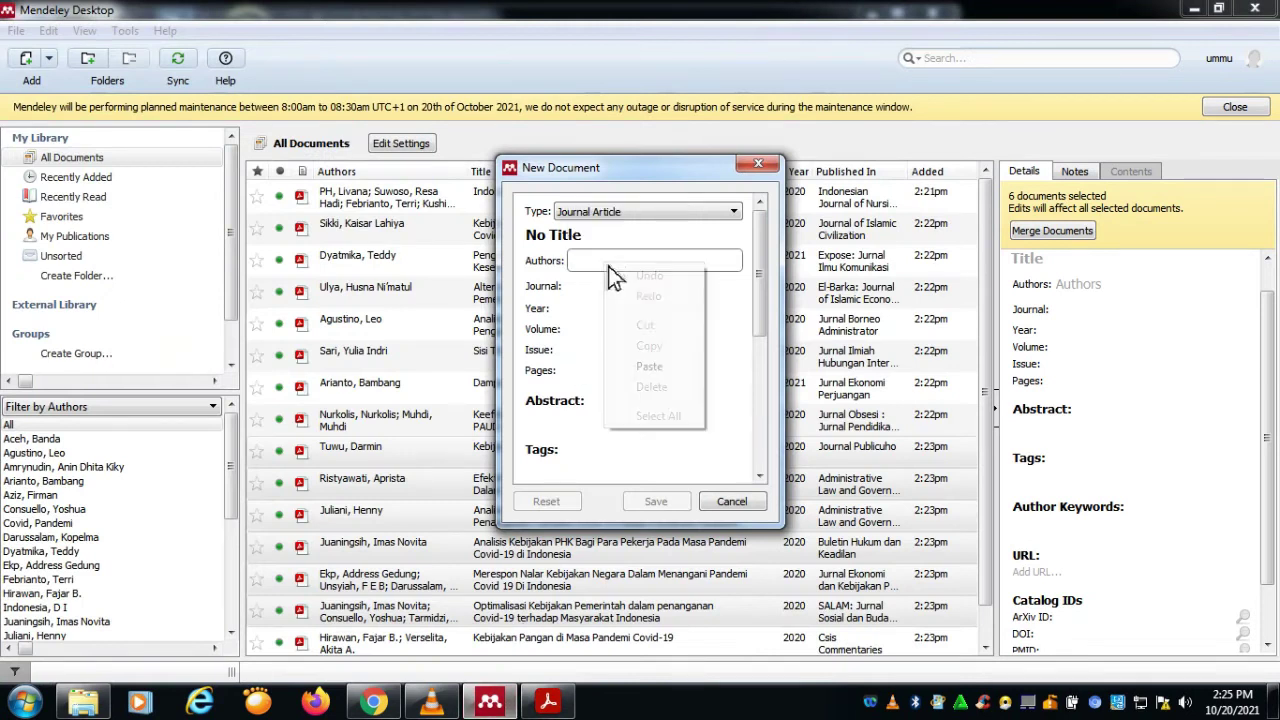
click(661, 373)
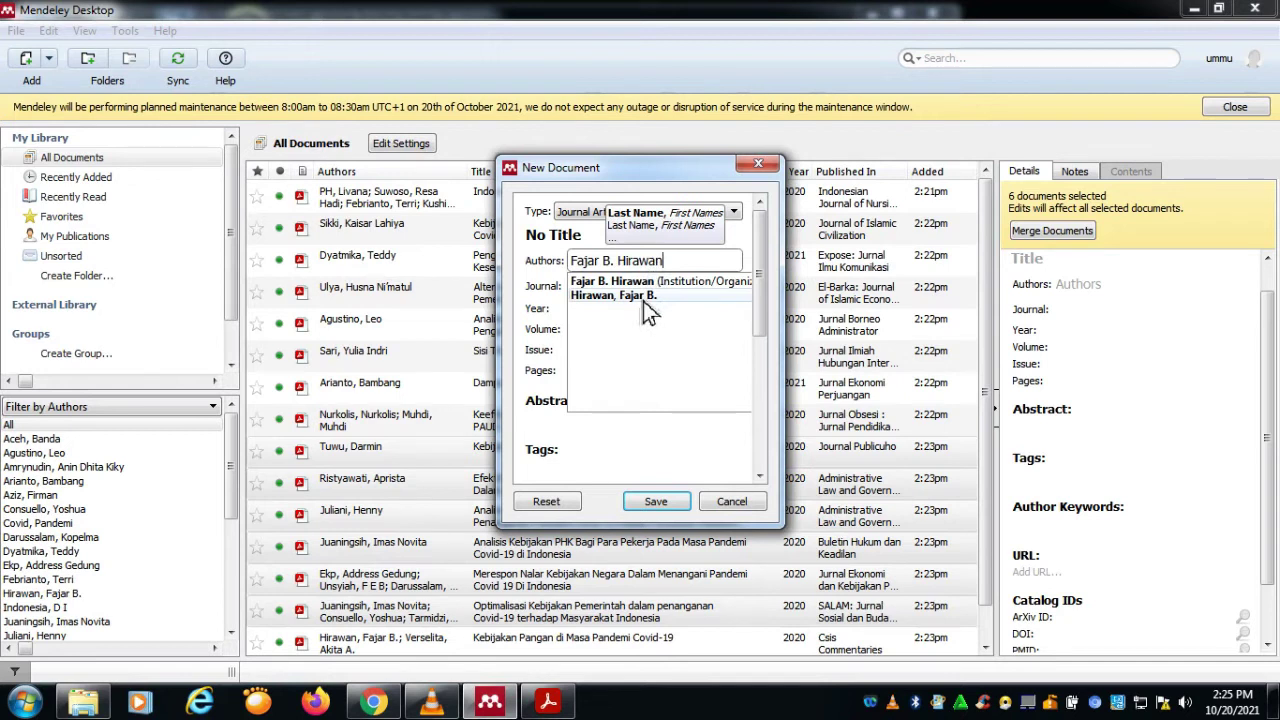
click(646, 304)
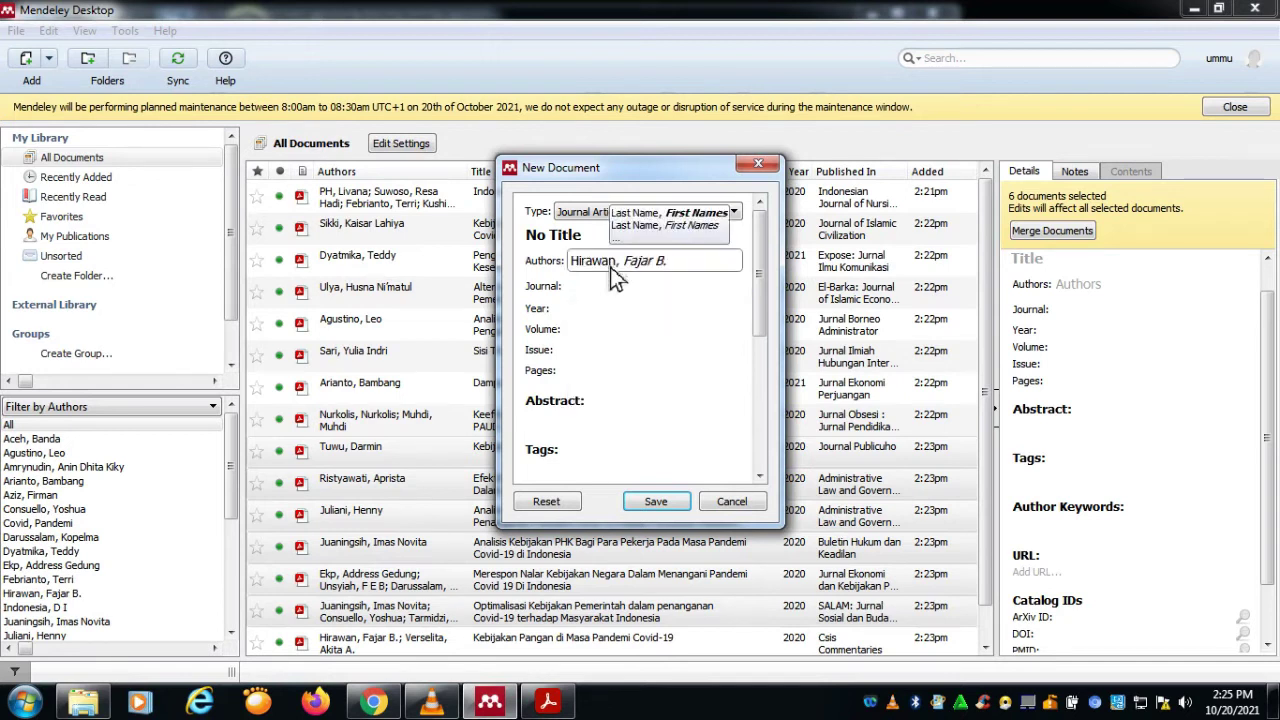
click(612, 286)
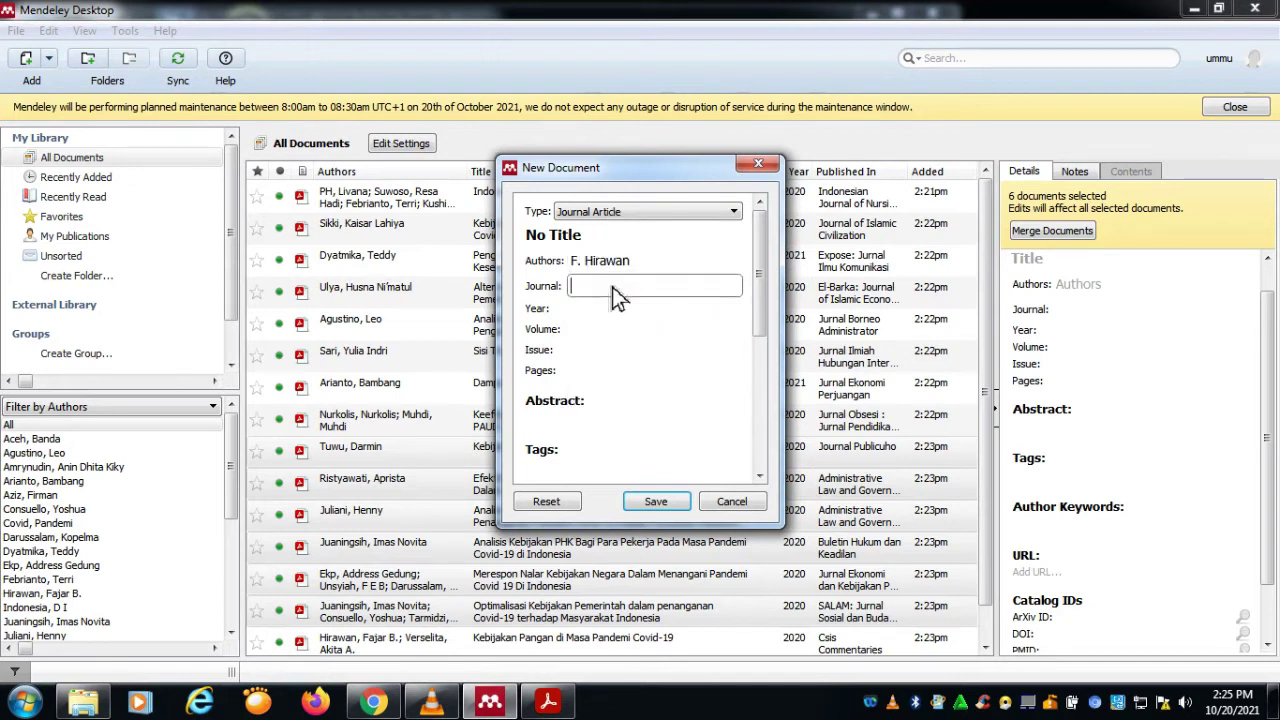
click(548, 703)
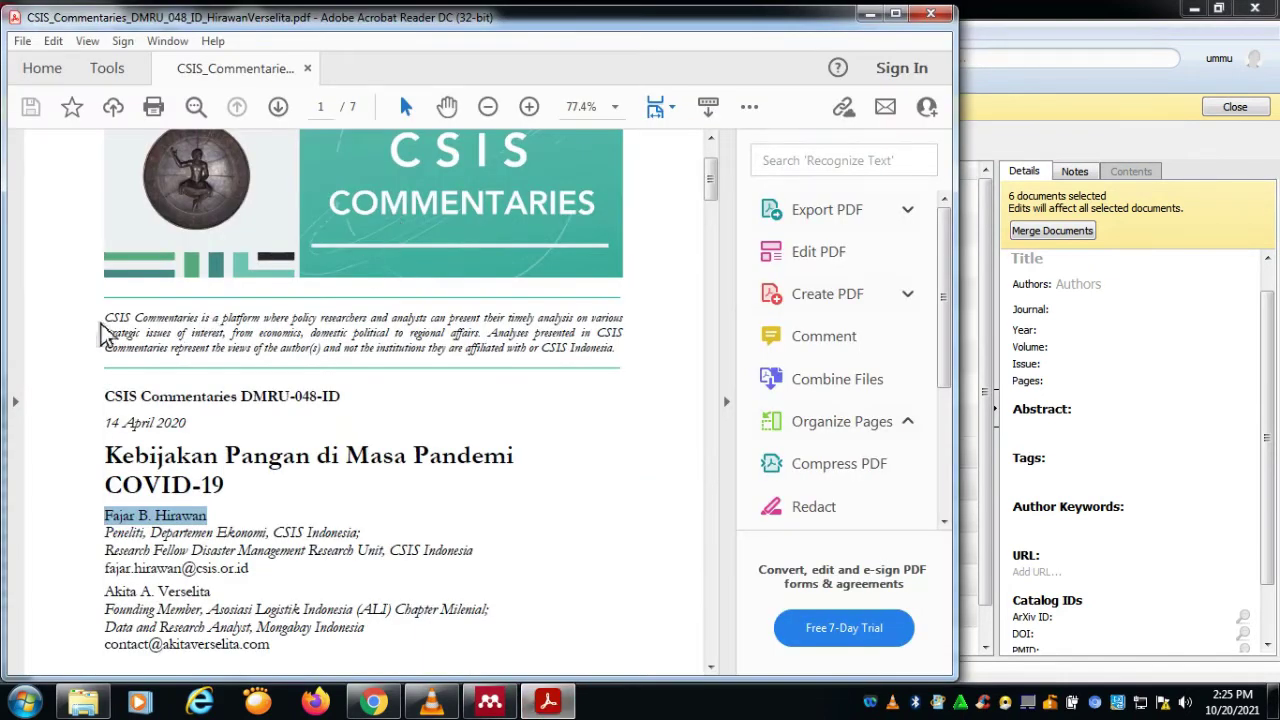
Step: Copy 'CSIS Commentaries' from the PDF header and paste it into the Journal field
drag(100, 323, 176, 328)
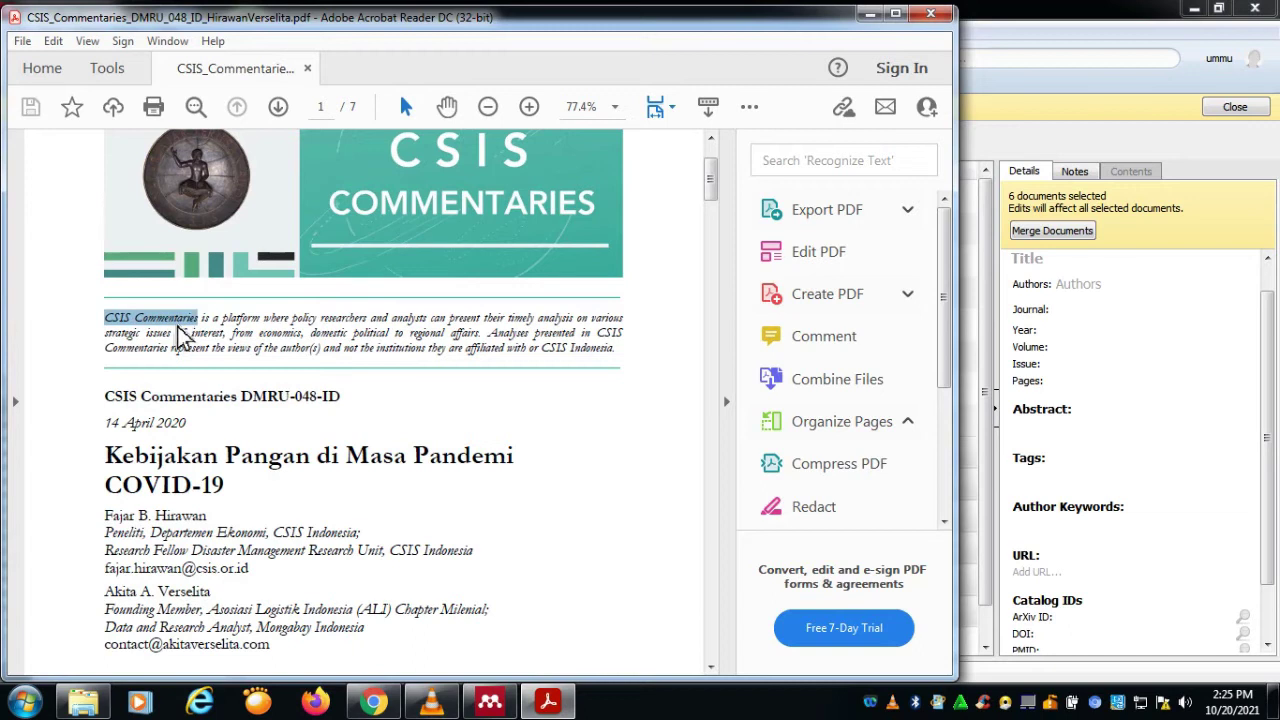
right_click(180, 337)
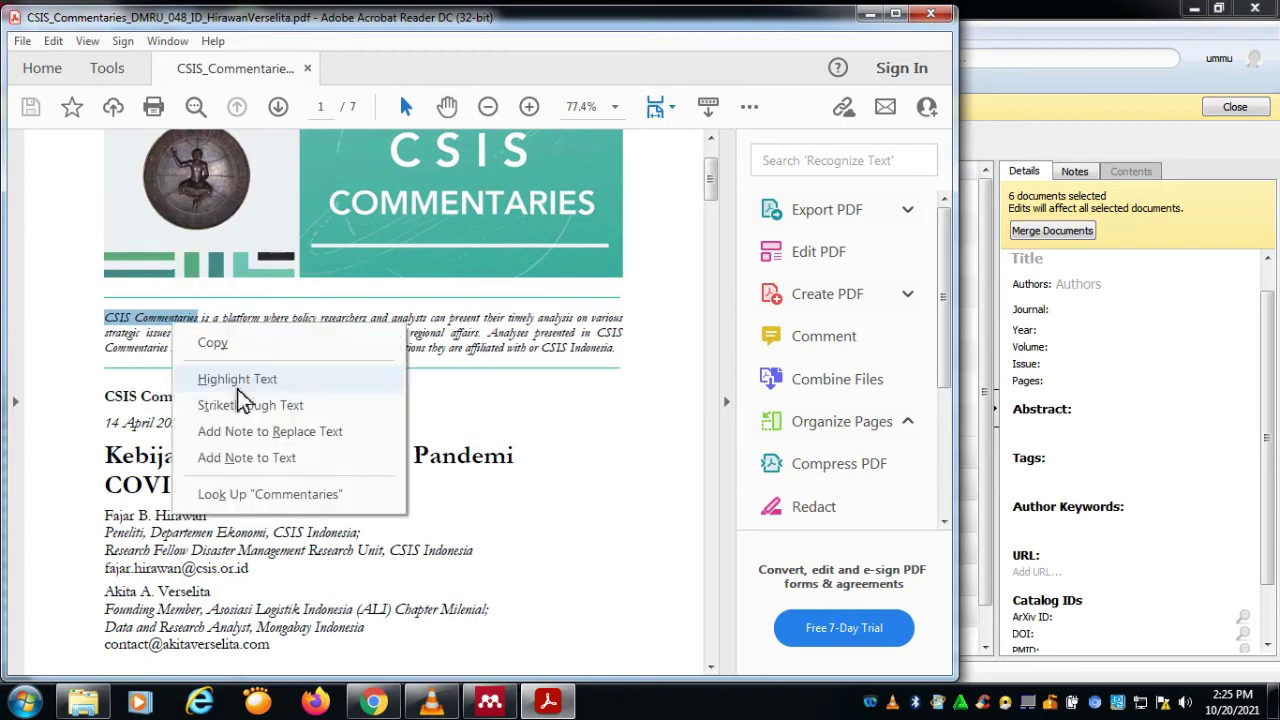
click(135, 420)
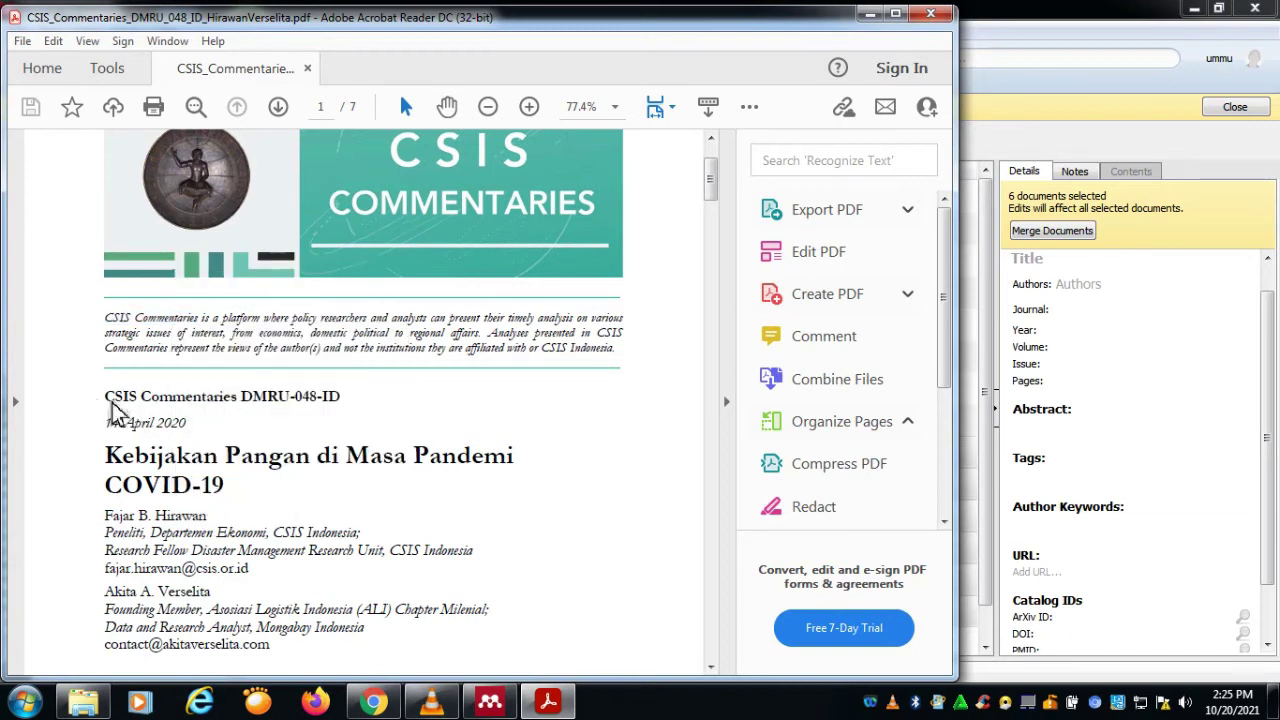
drag(113, 410, 234, 406)
key(ctrl+c)
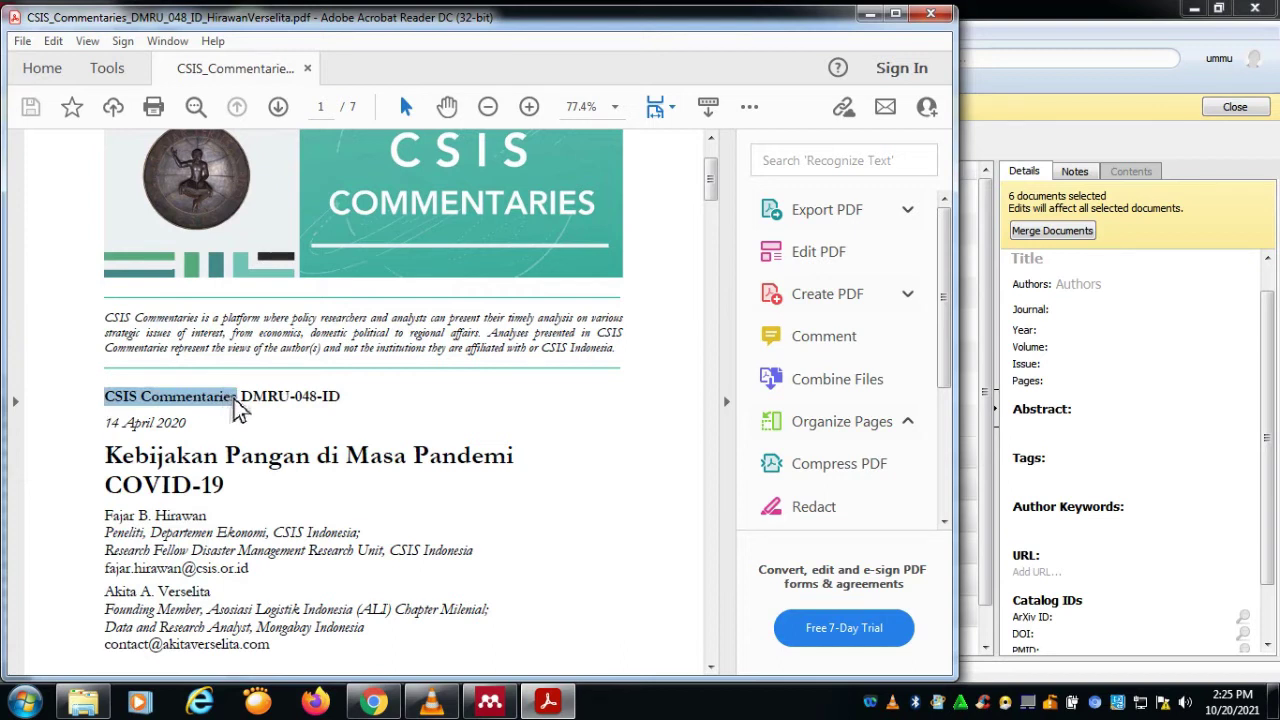
right_click(237, 411)
click(263, 424)
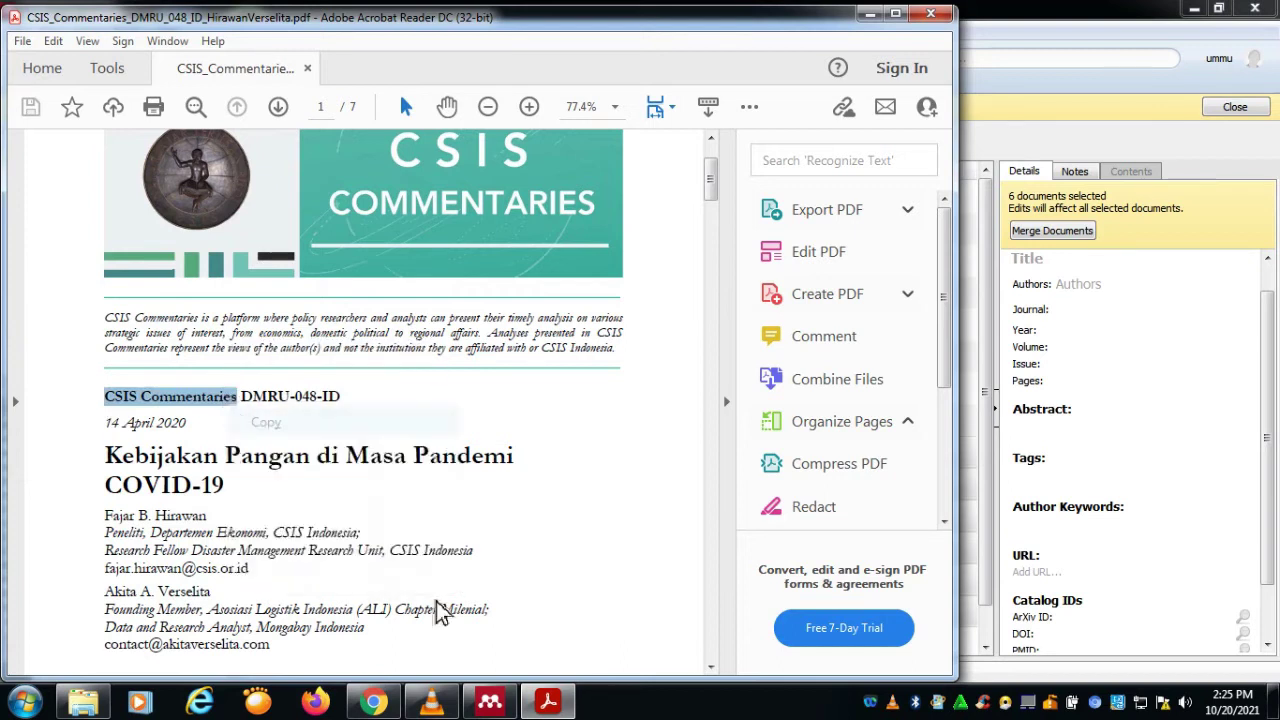
click(489, 702)
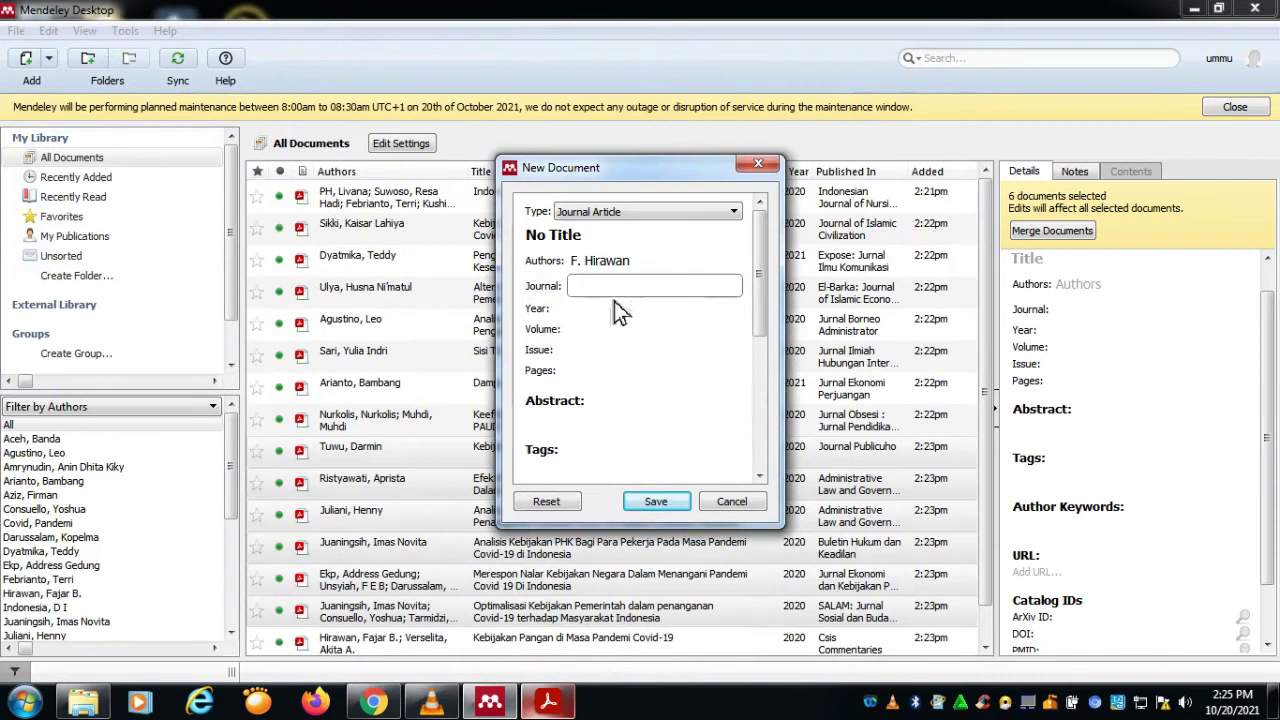
right_click(620, 290)
click(652, 404)
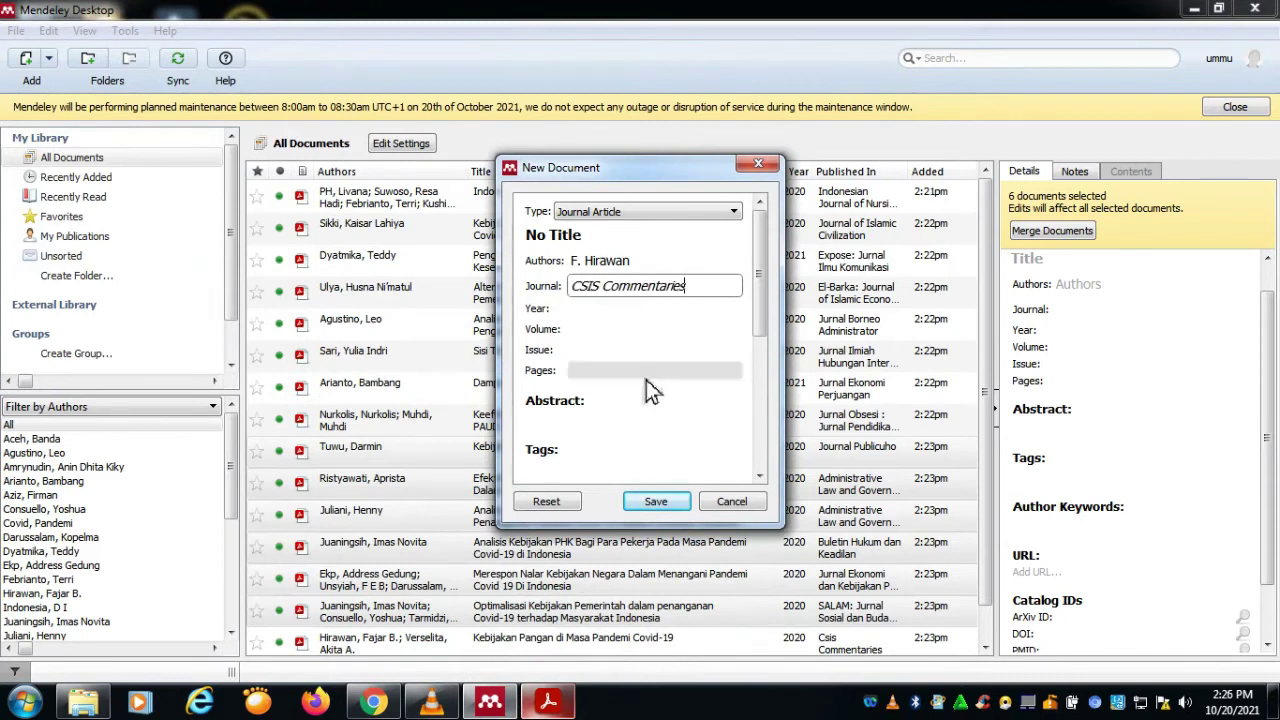
Step: Check the PDF again and enter 2029 as the publication year
key(alt+Tab)
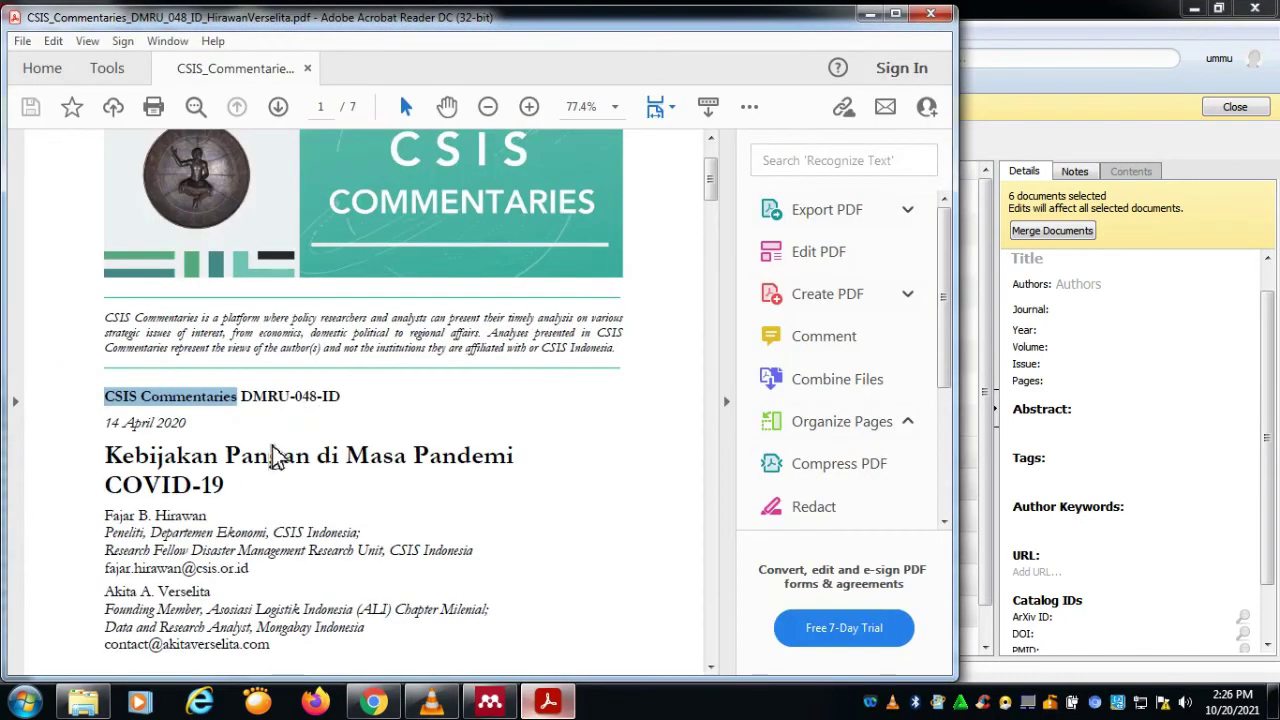
key(alt+Tab)
click(600, 319)
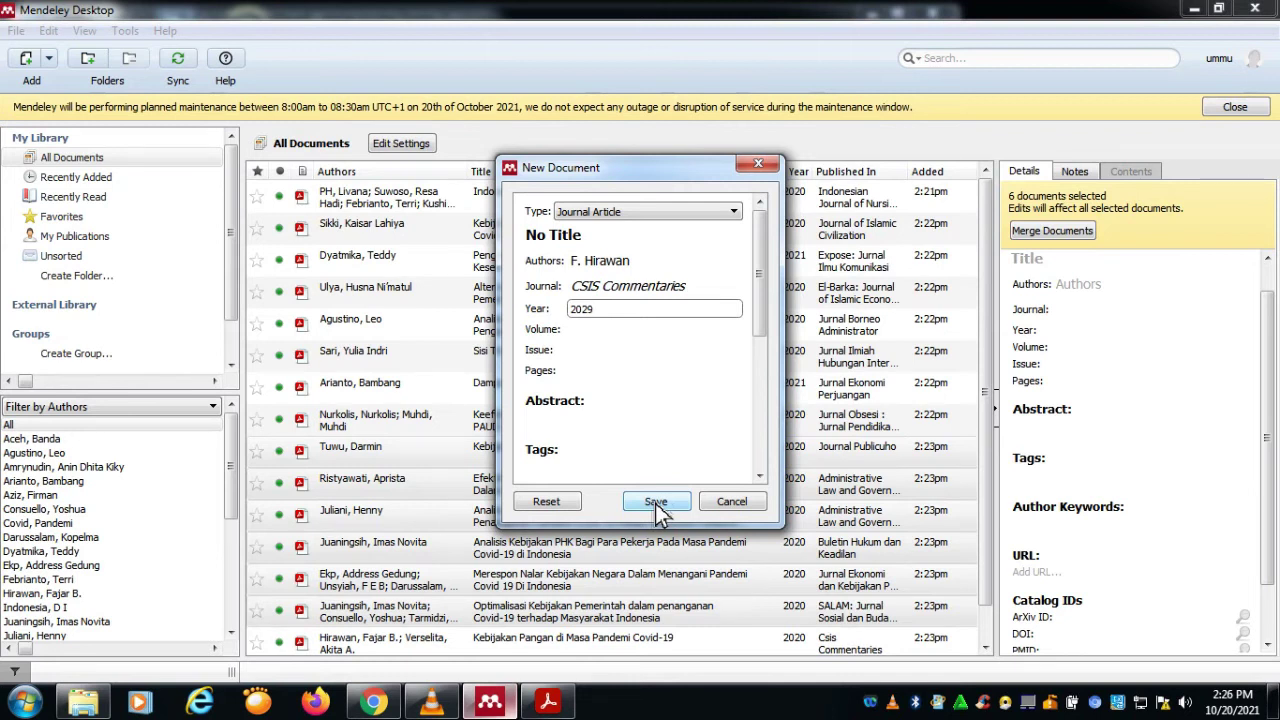
click(657, 508)
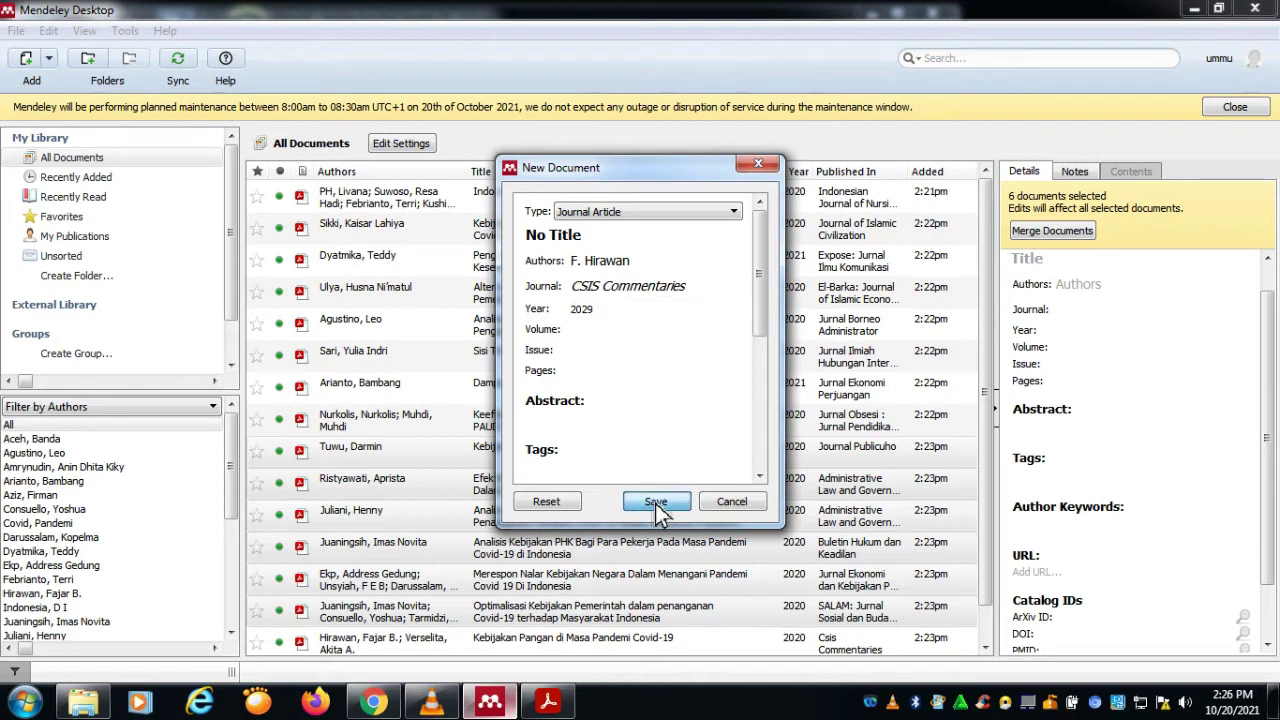
Step: Save the CSIS Commentaries 2029 entry, check it in the library list, then switch to Chrome
click(657, 506)
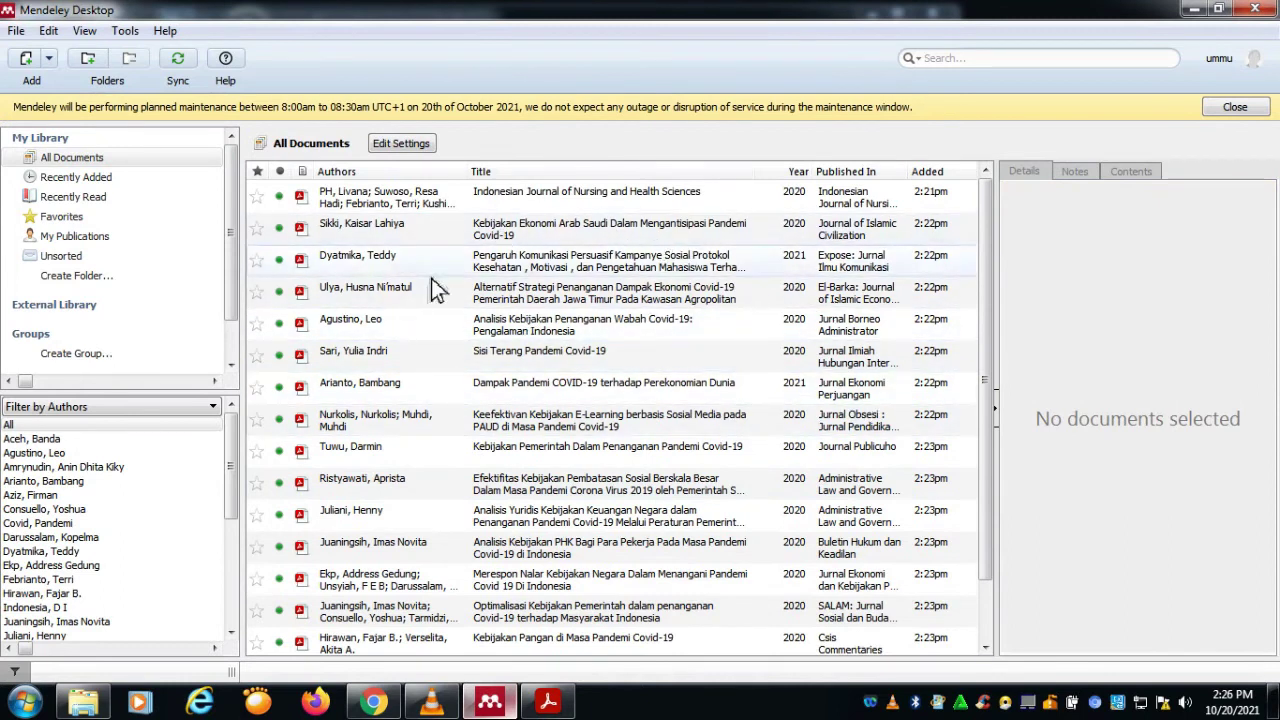
scroll(490, 570, down, 2)
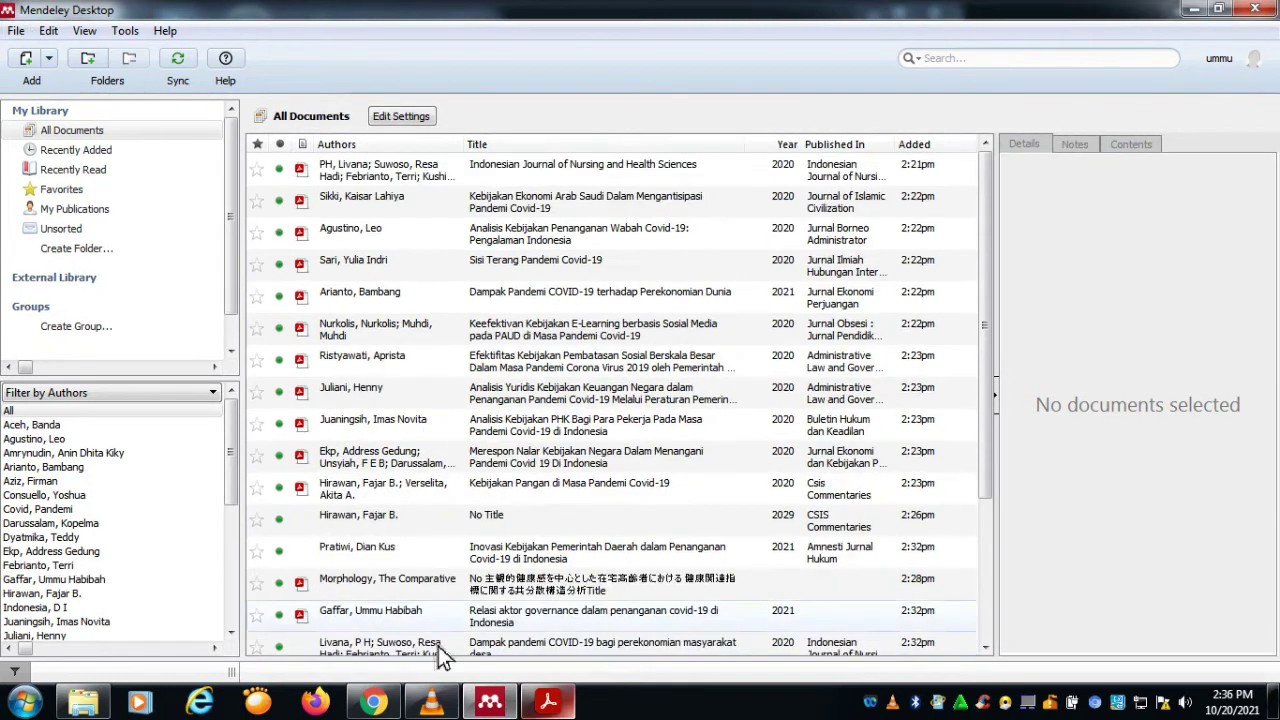
click(372, 702)
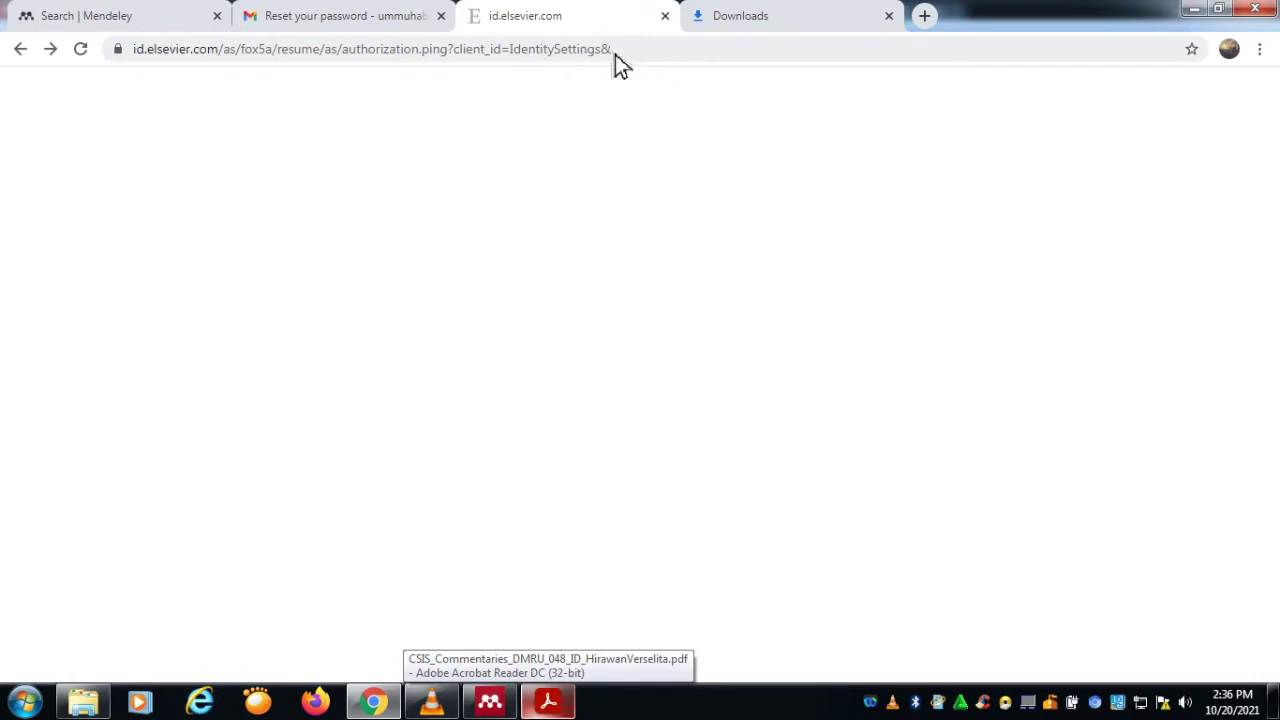
Step: Search 'google scoolar' from Chrome's address bar and open the Google Scholar site
click(650, 52)
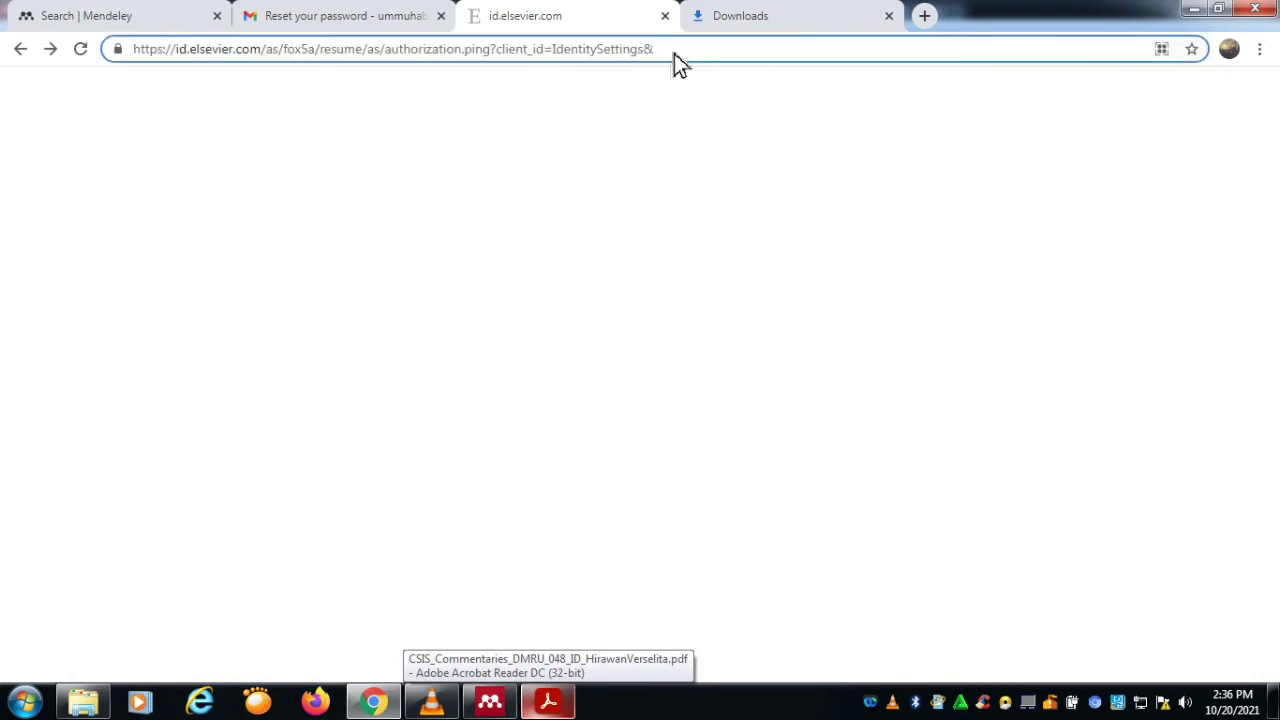
key(ctrl+a)
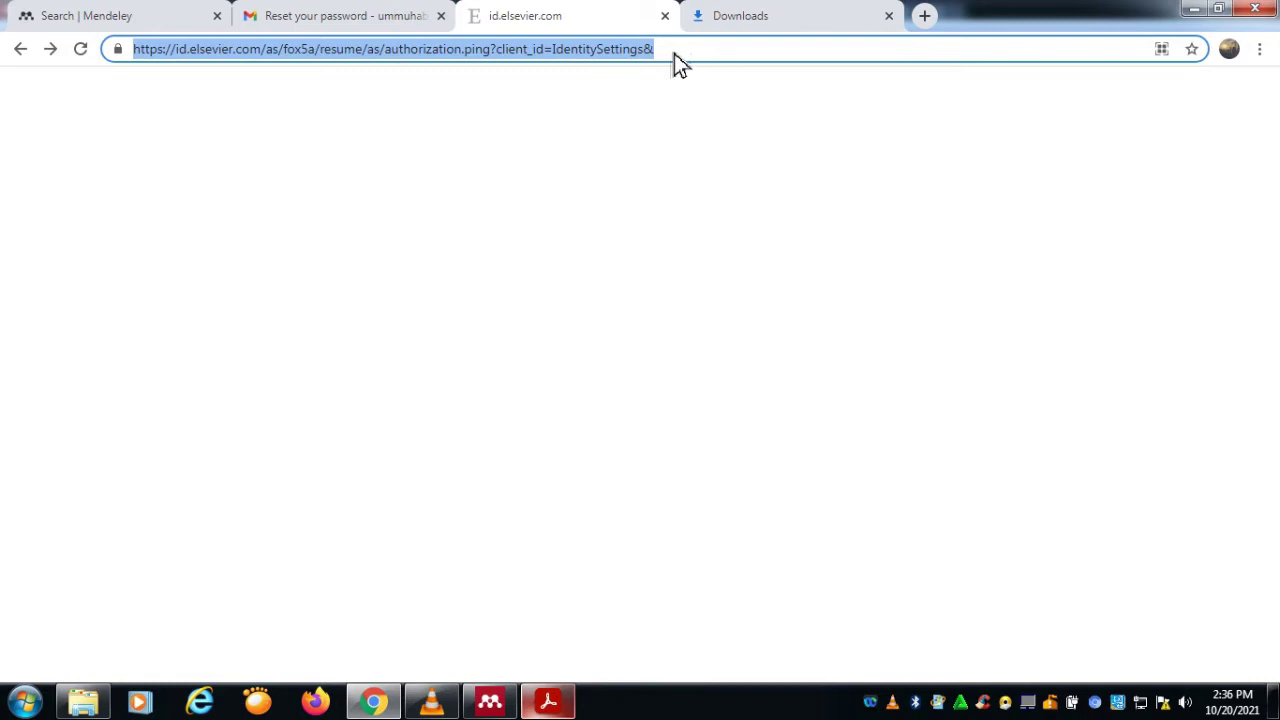
text(google sc)
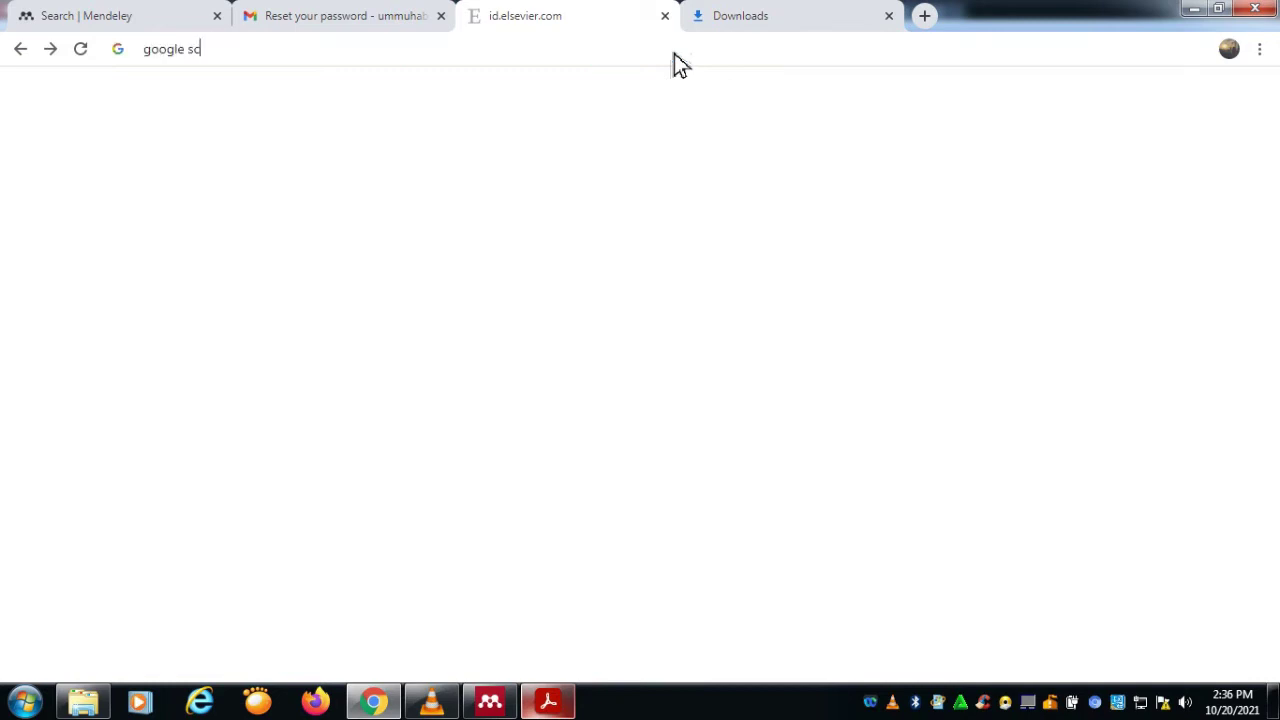
text(oolar)
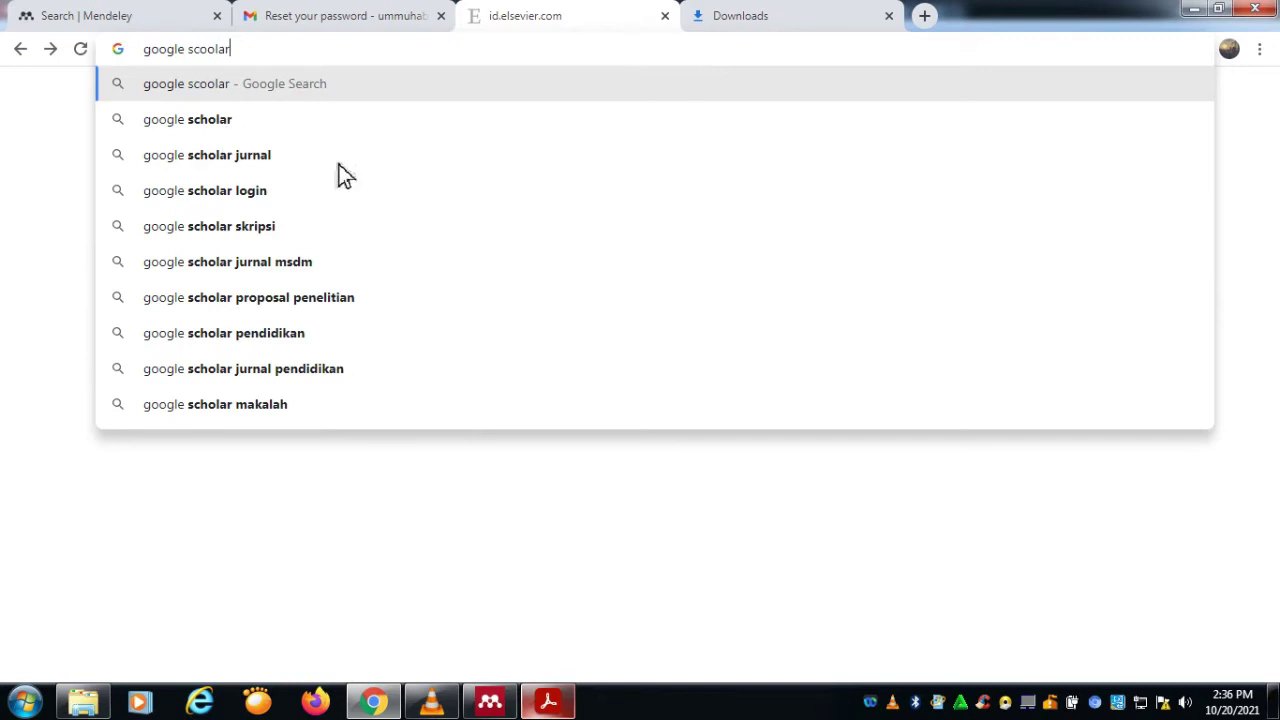
key(Return)
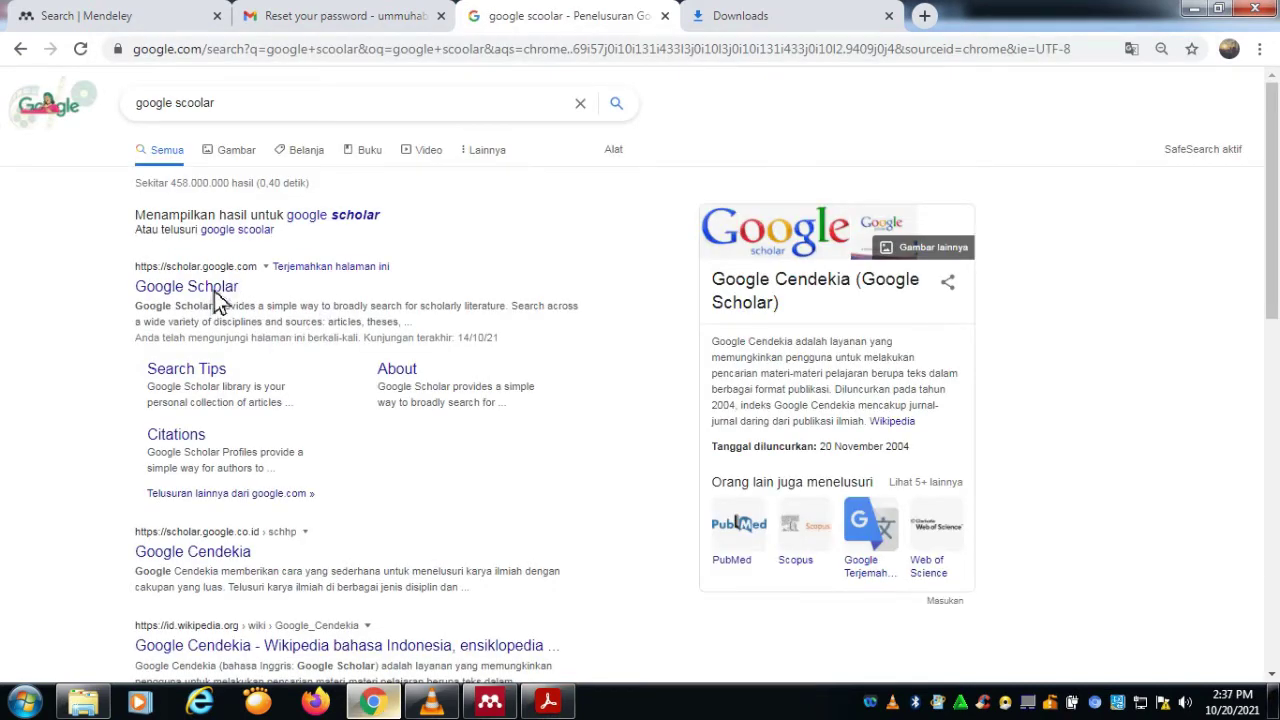
click(448, 257)
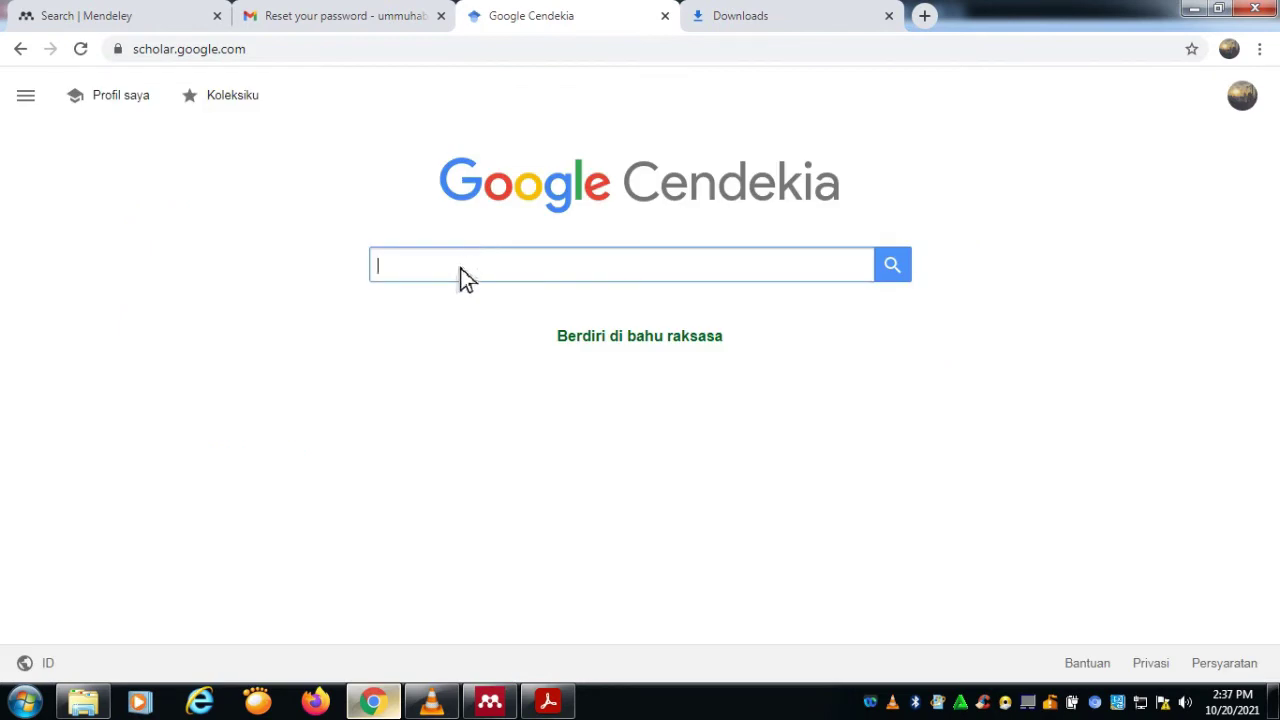
Step: Search Scholar for 'penangan covid 19' and show the Alternatif Strategi article's citation formats
text(kebijakan co)
key(BackSpace)
key(BackSpace)
key(BackSpace)
key(BackSpace)
key(BackSpace)
key(BackSpace)
key(BackSpace)
key(BackSpace)
key(BackSpace)
key(BackSpace)
key(BackSpace)
key(BackSpace)
text(pena)
text(ng)
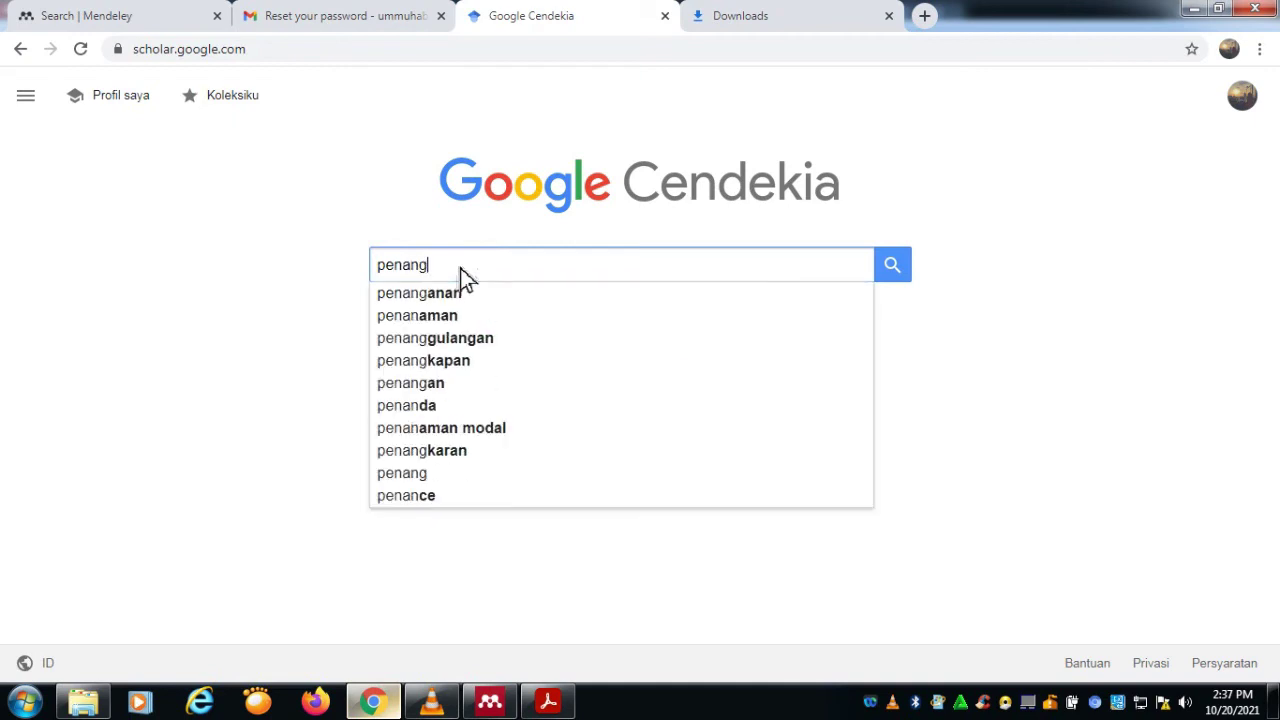
text(an covid 19)
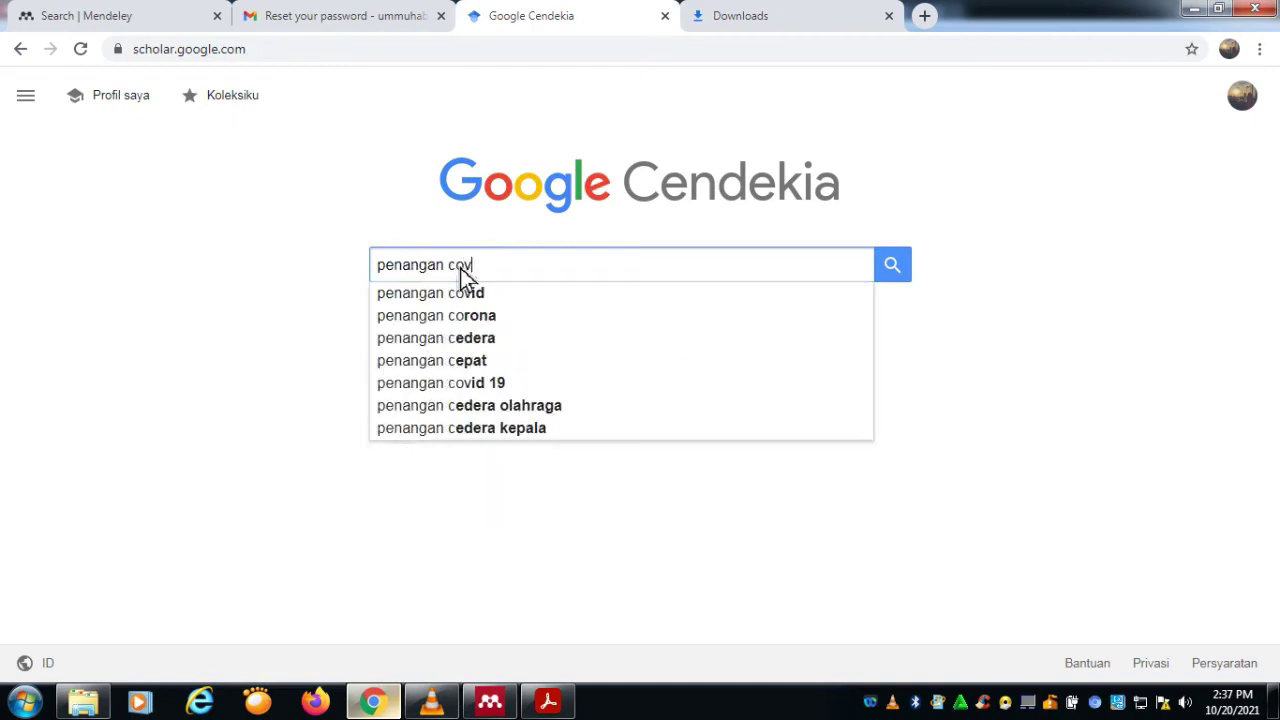
key(Return)
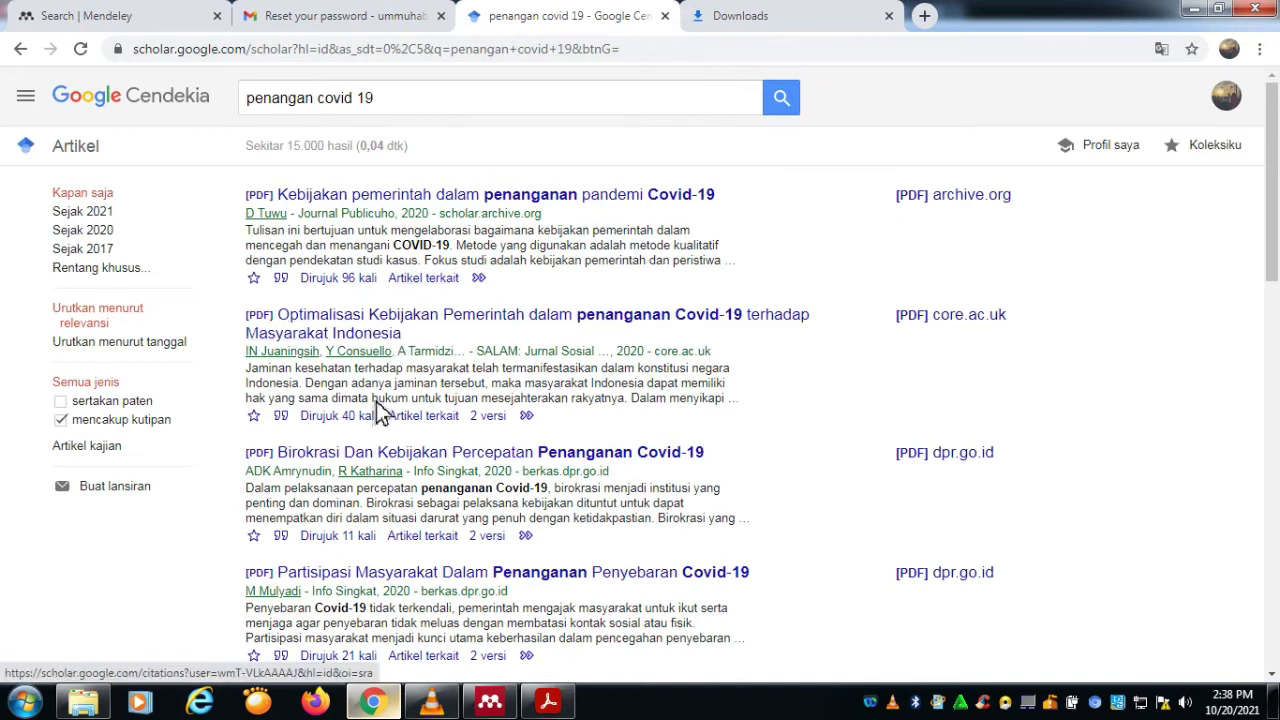
scroll(370, 365, down, 5)
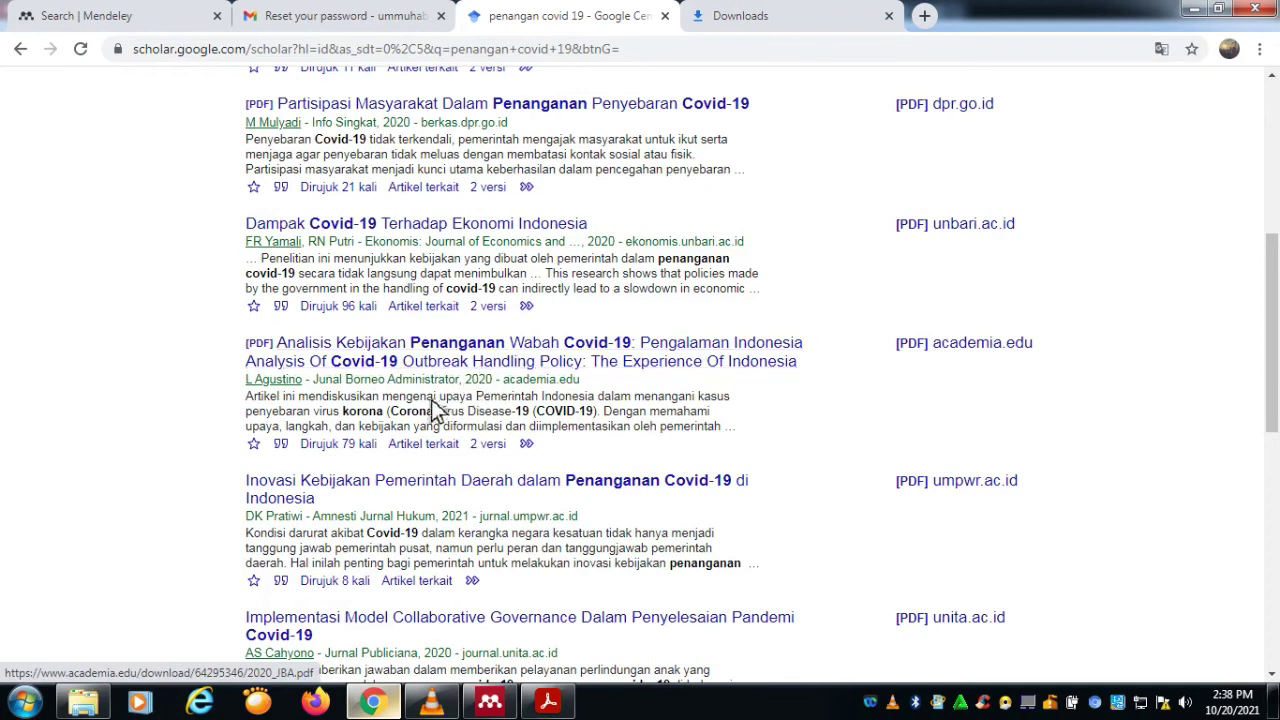
scroll(428, 408, down, 5)
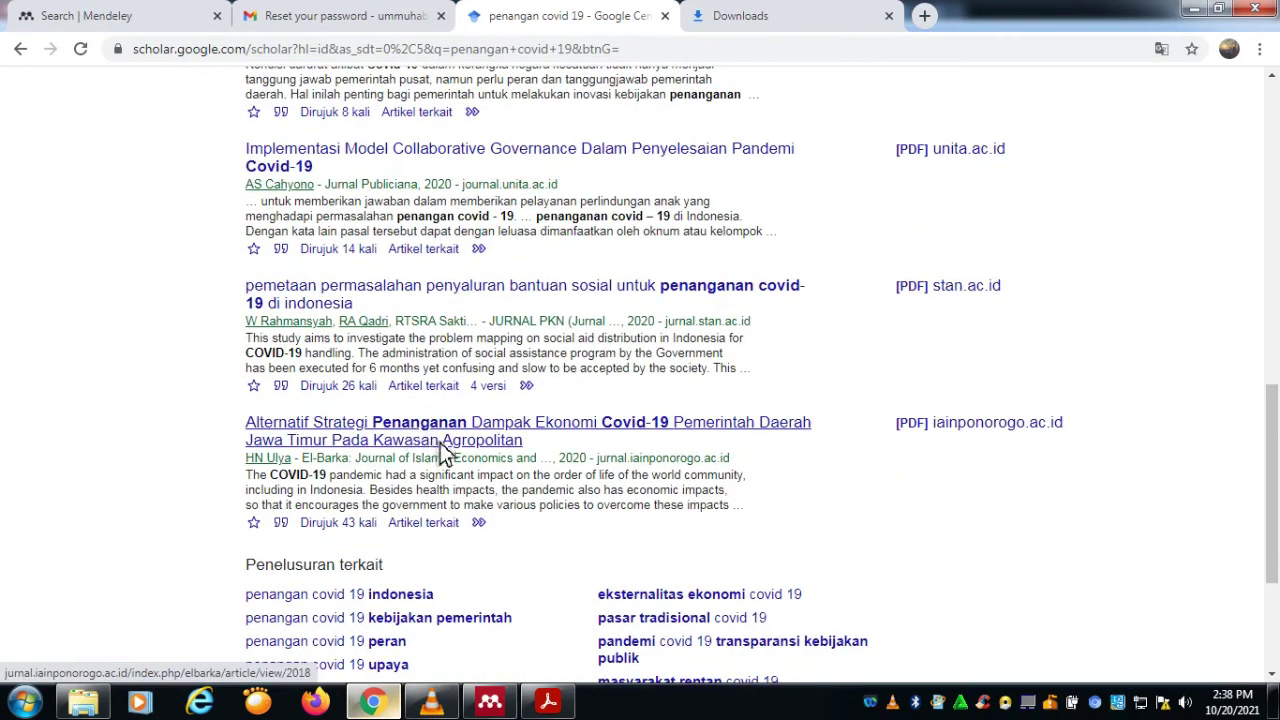
scroll(449, 440, down, 2)
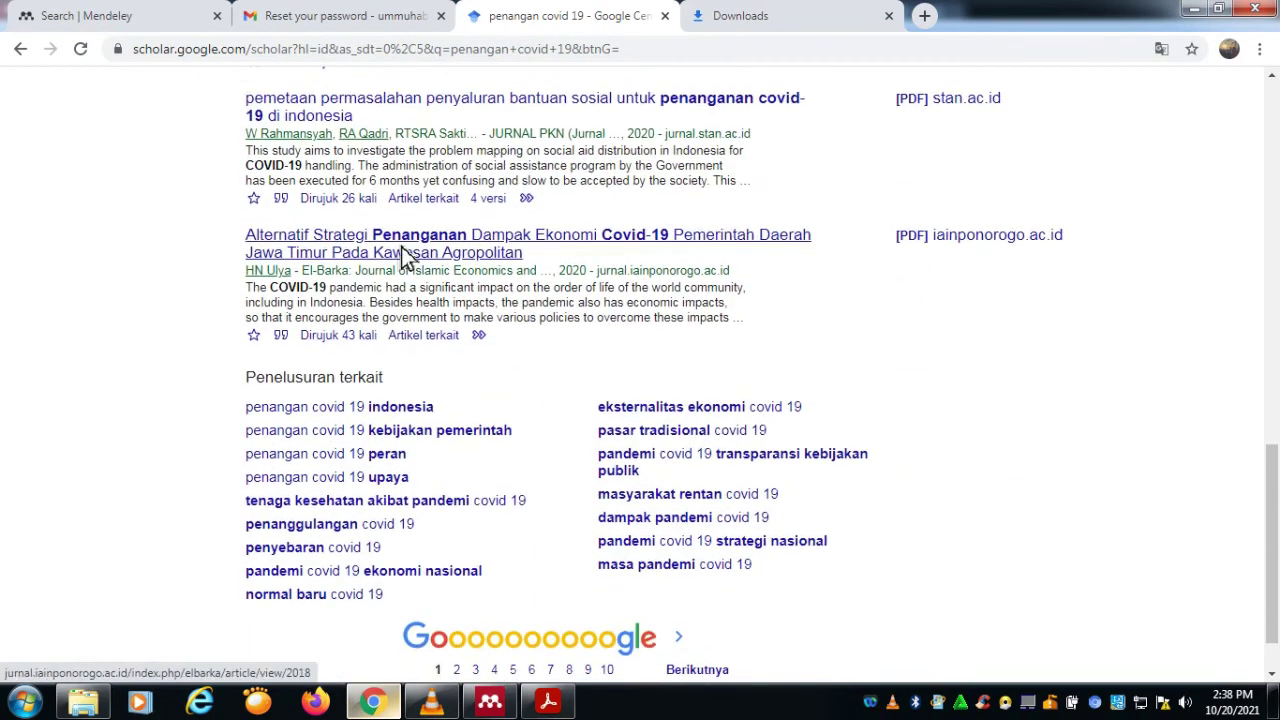
click(282, 338)
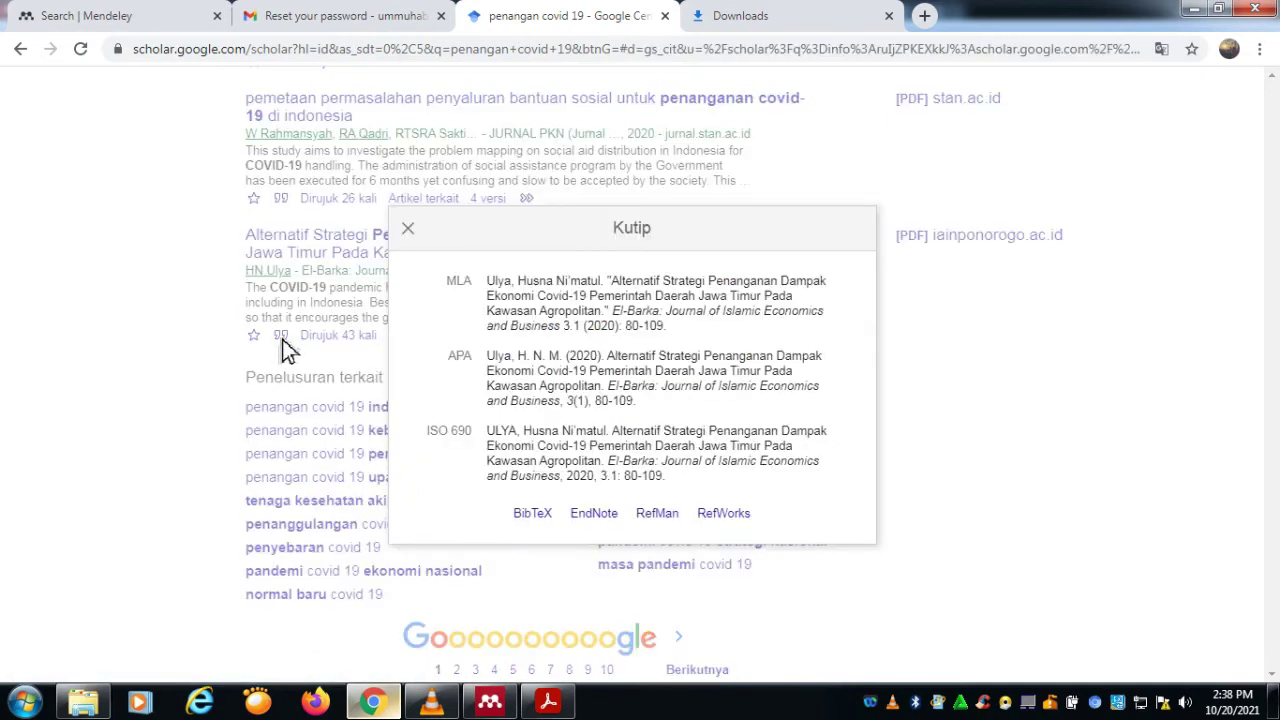
Step: Download the RefMan citation as scholar (2).ris, dismiss the can't-open message, and return to Mendeley
click(662, 518)
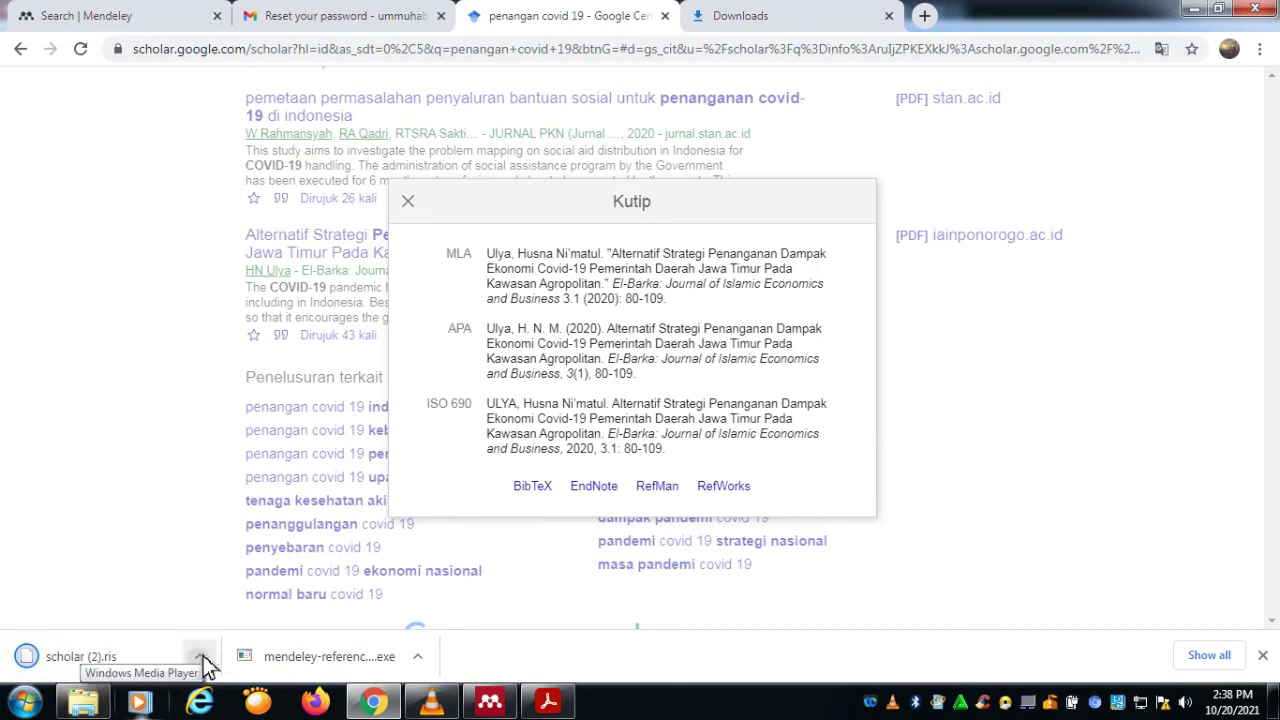
click(204, 661)
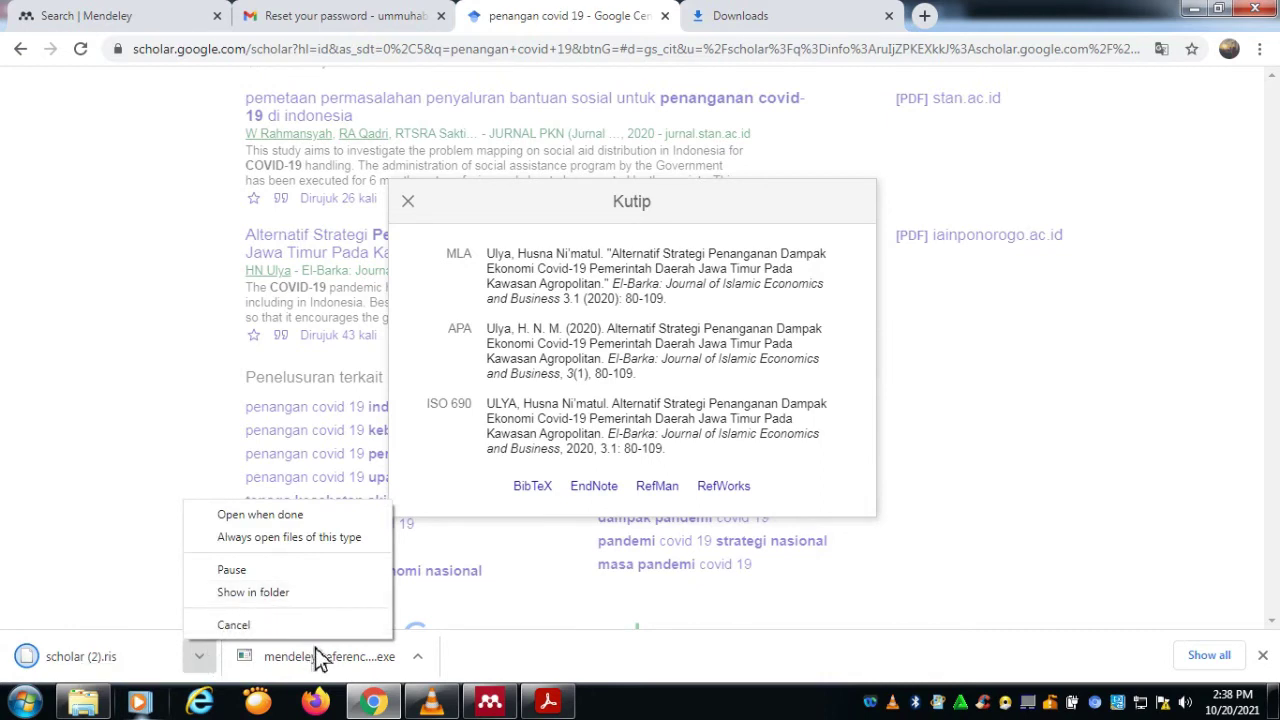
click(170, 666)
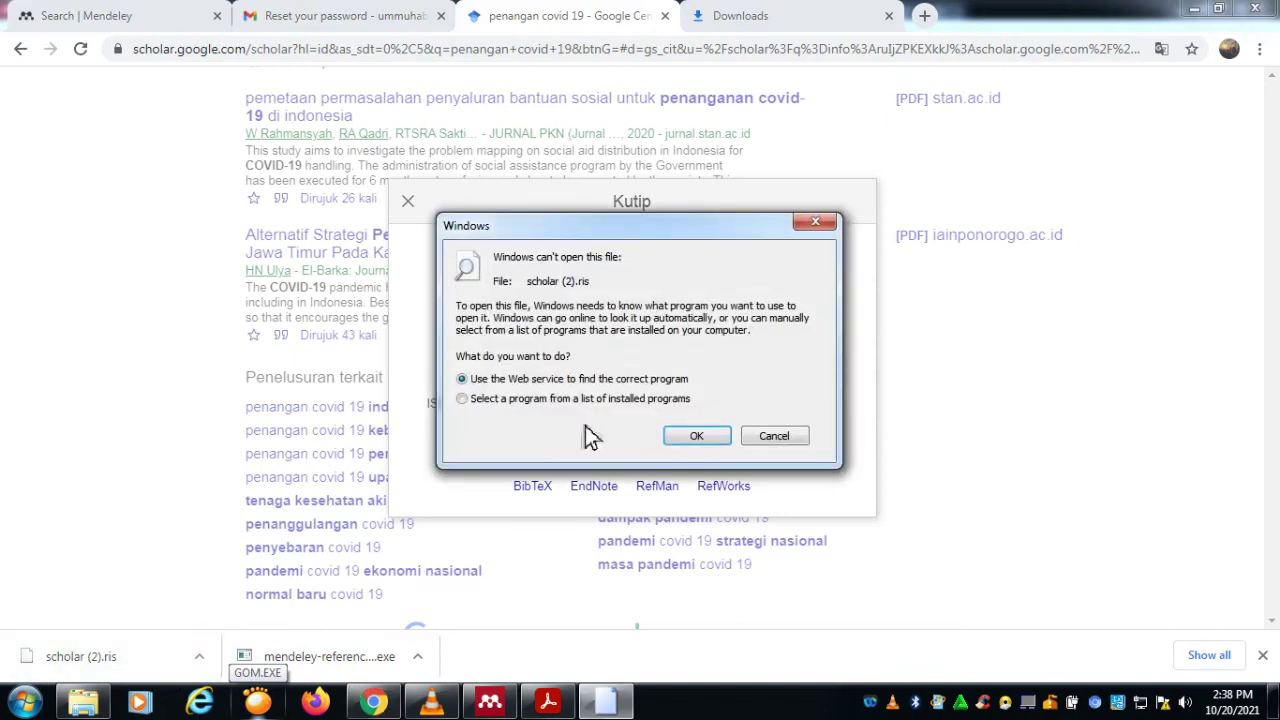
click(815, 221)
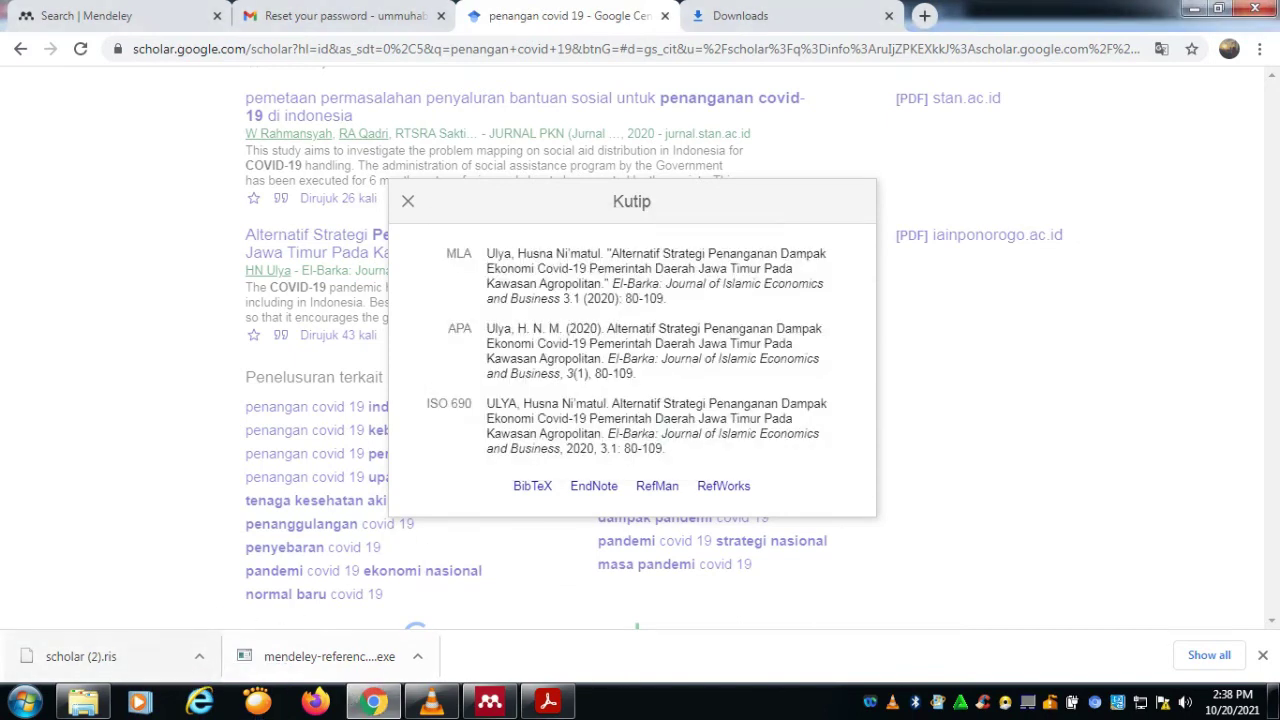
click(490, 703)
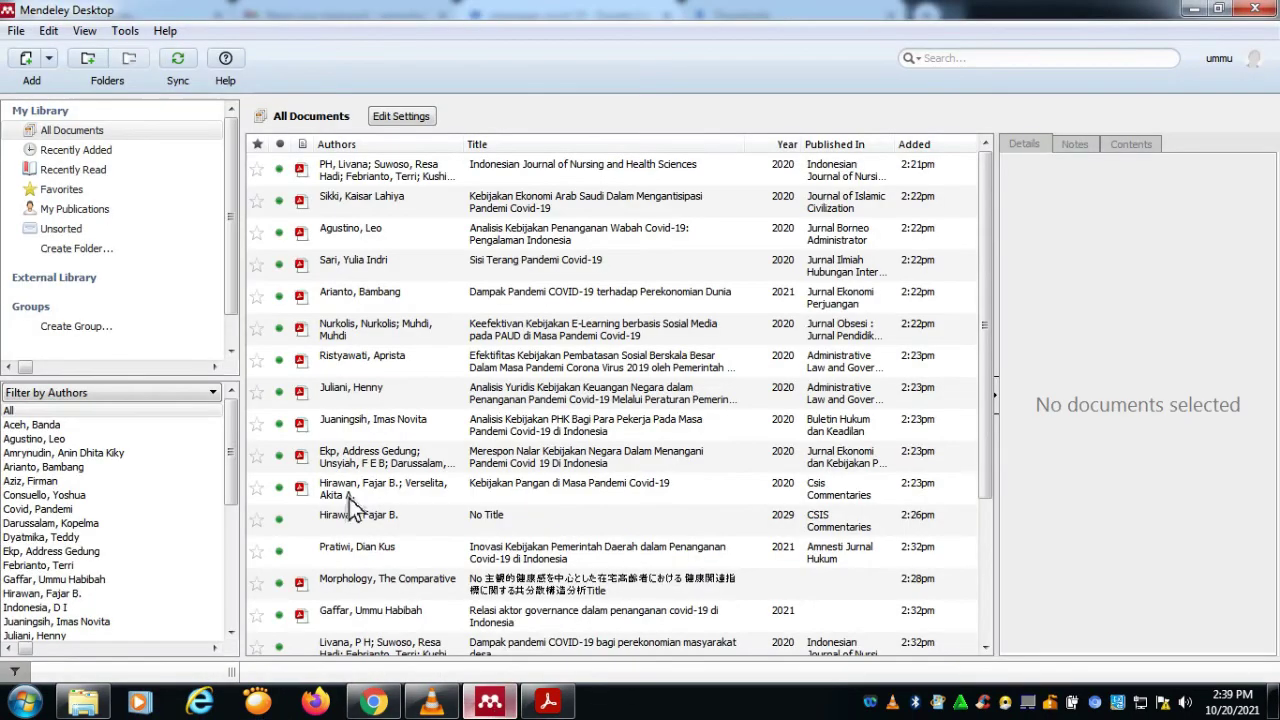
Step: Import scholar (2).ris from the Downloads folder into the Mendeley library
click(18, 31)
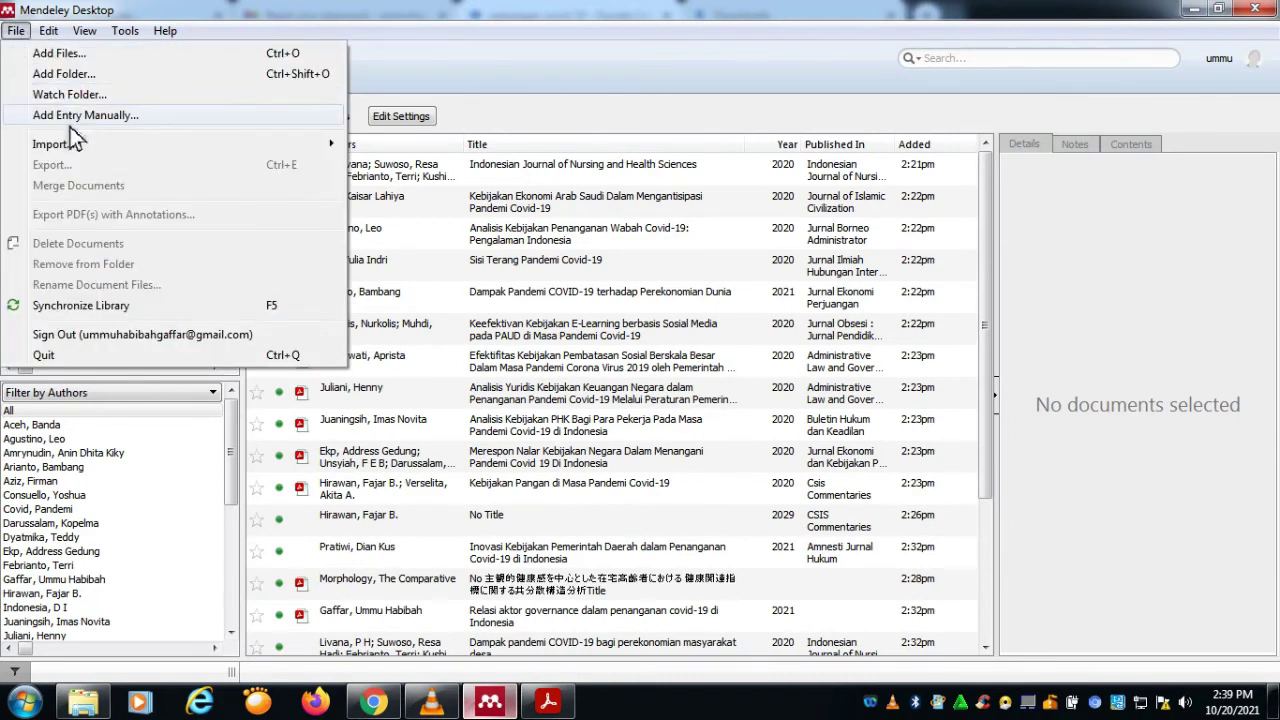
mouse_move(70, 143)
click(406, 192)
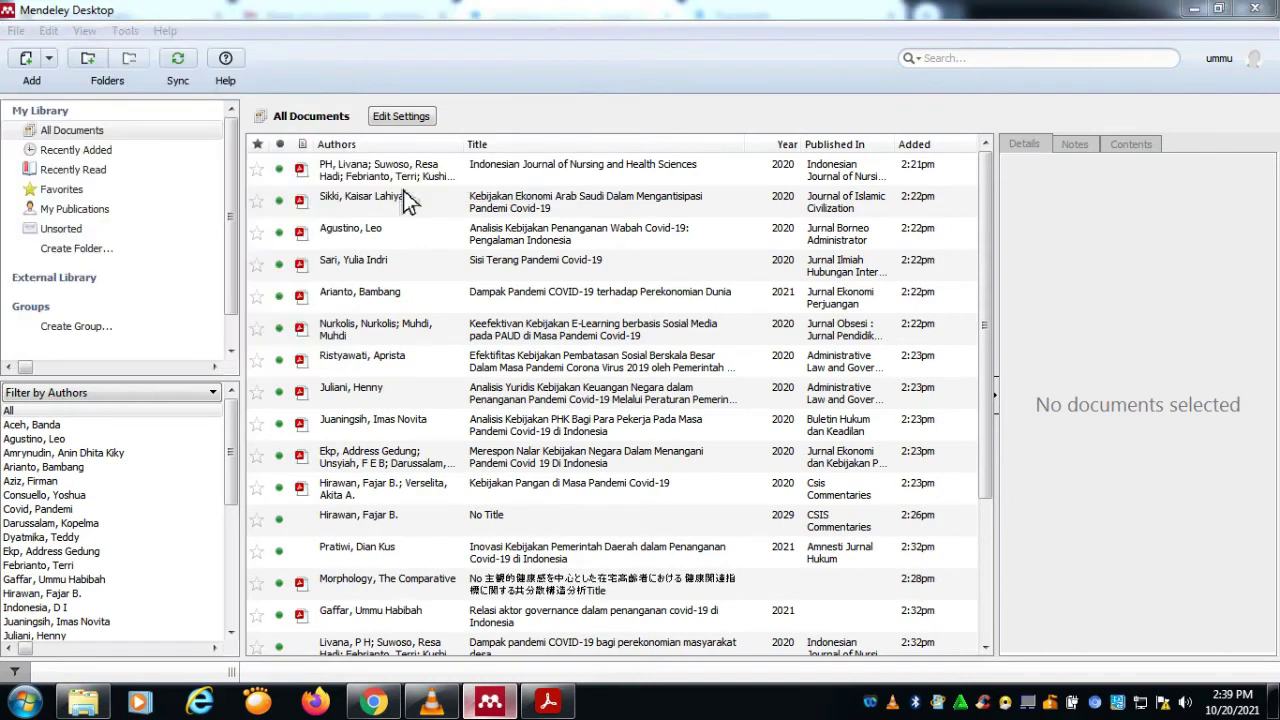
scroll(150, 200, up, 2)
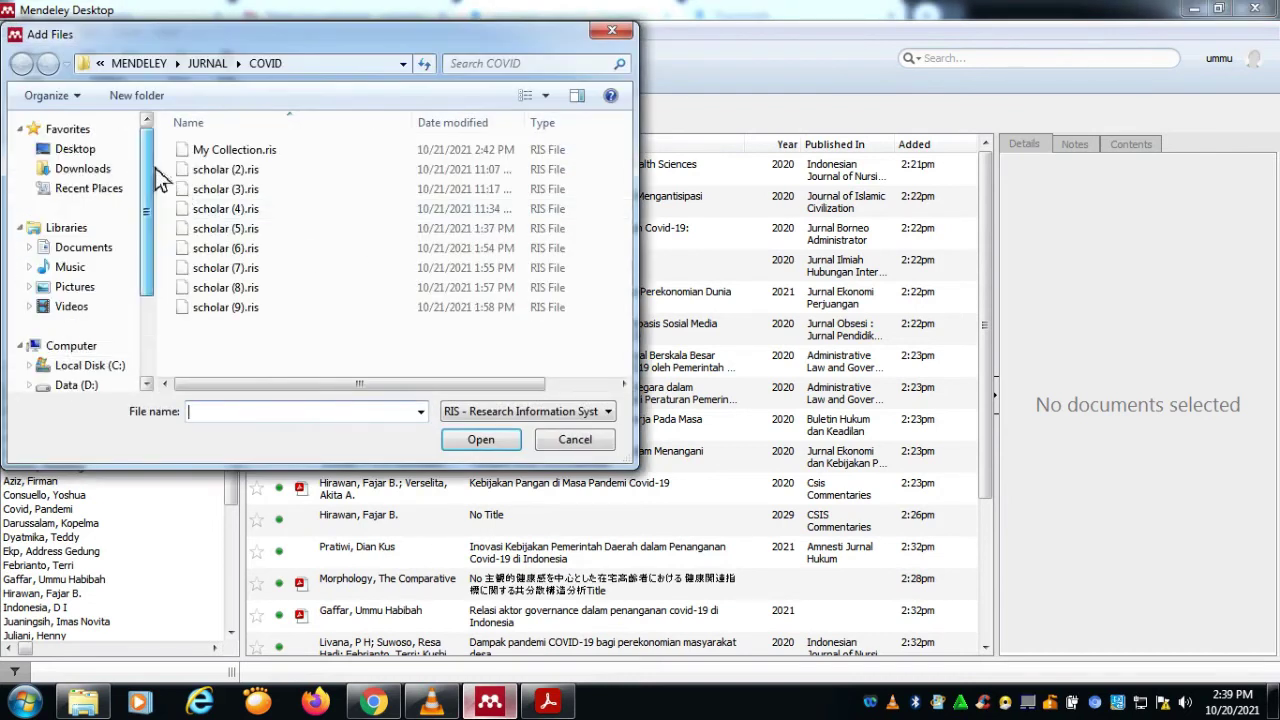
click(115, 170)
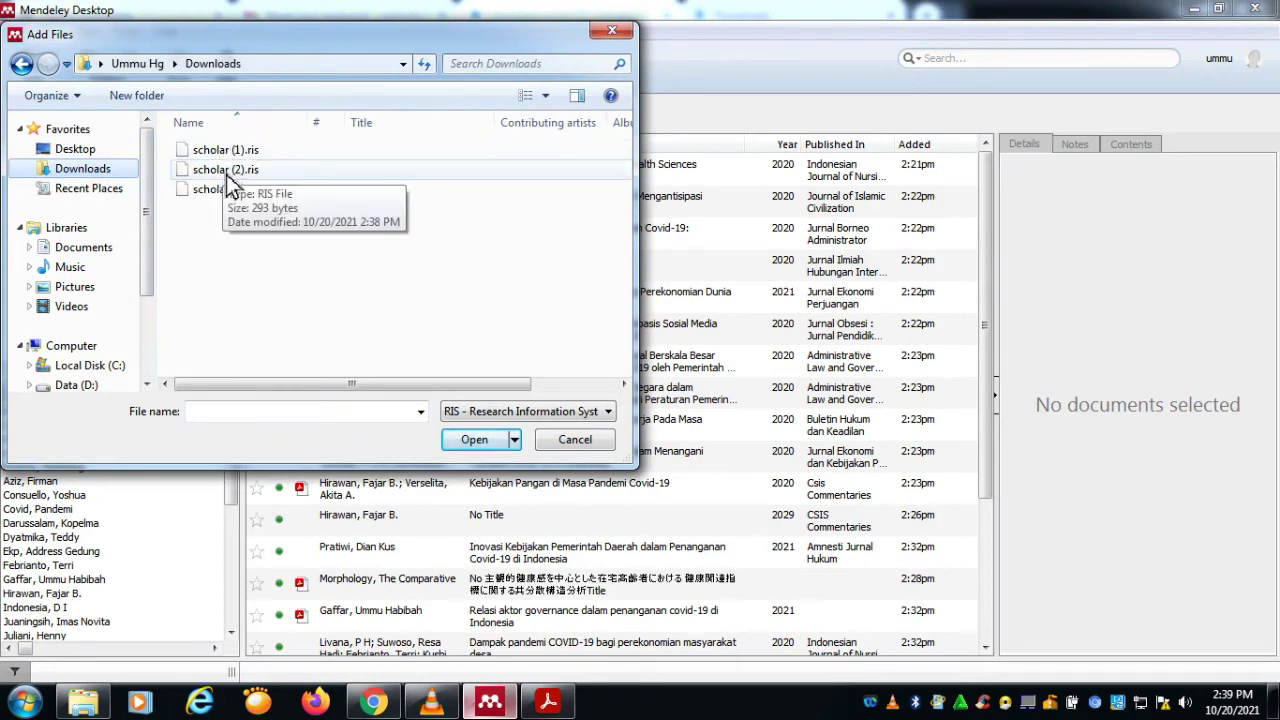
click(227, 174)
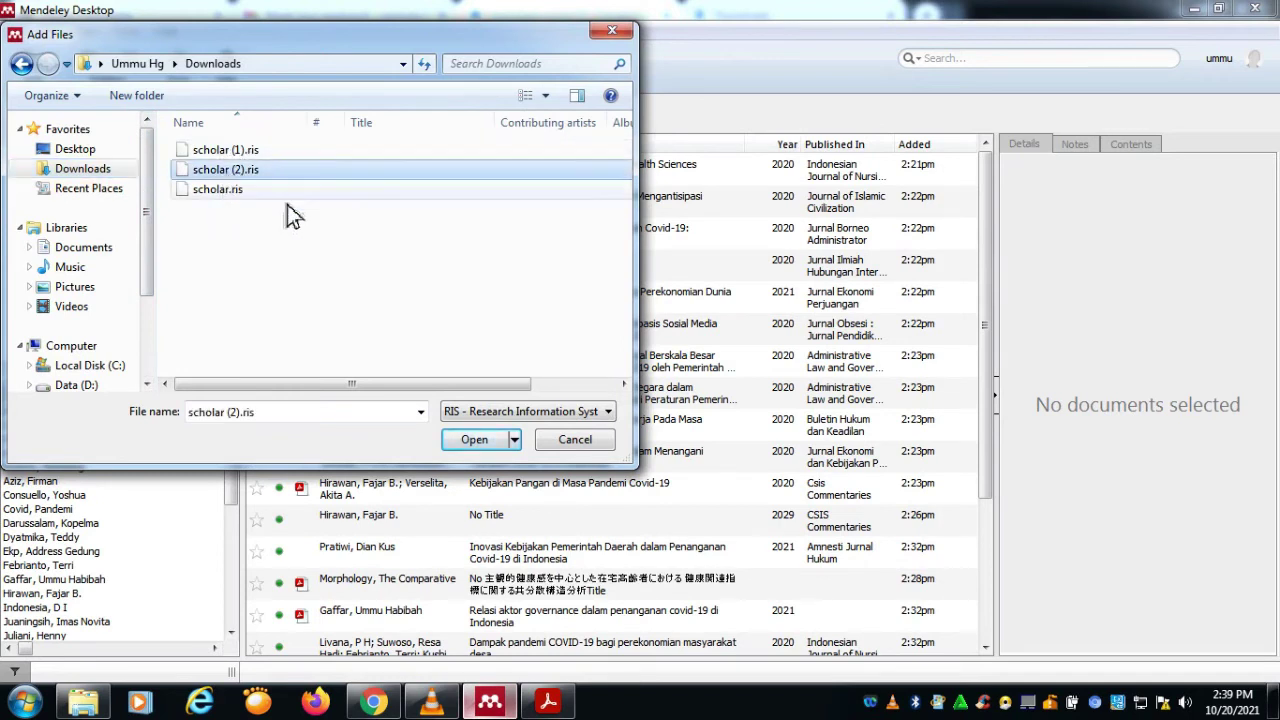
click(485, 448)
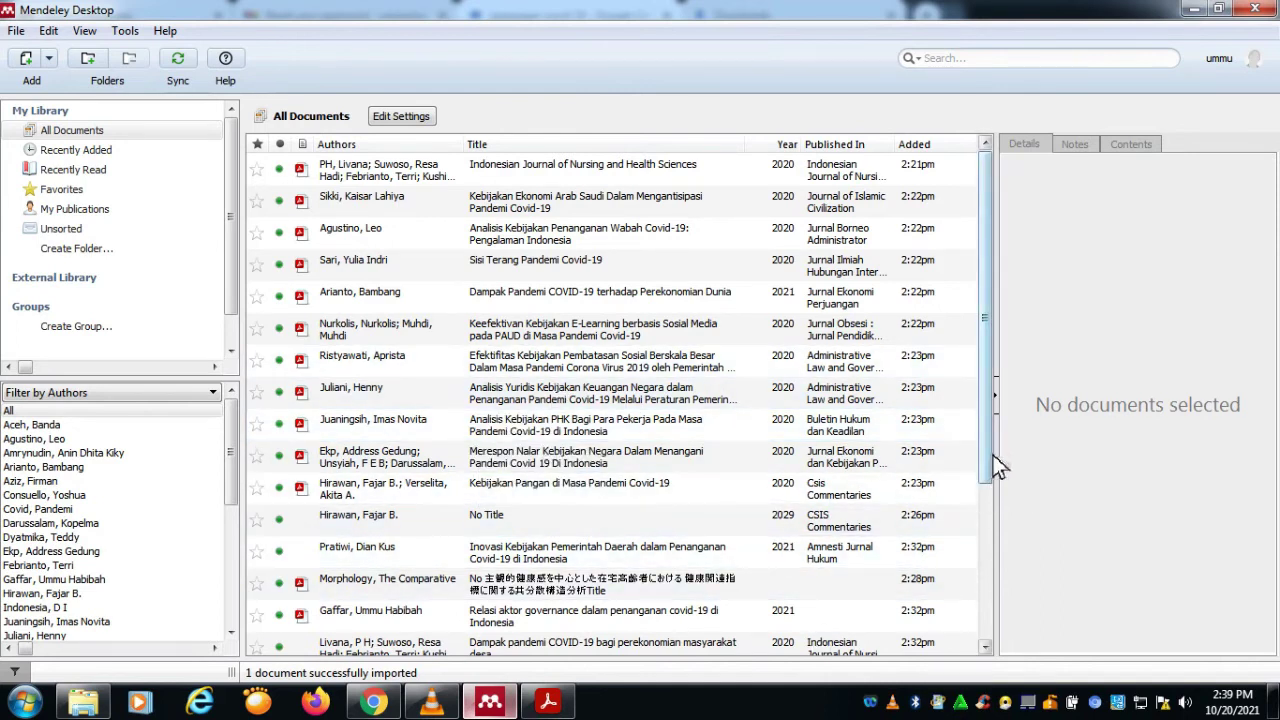
Step: Compare with the Google Scholar citation and scroll the library to find the imported Ulya entry
drag(996, 460, 1008, 632)
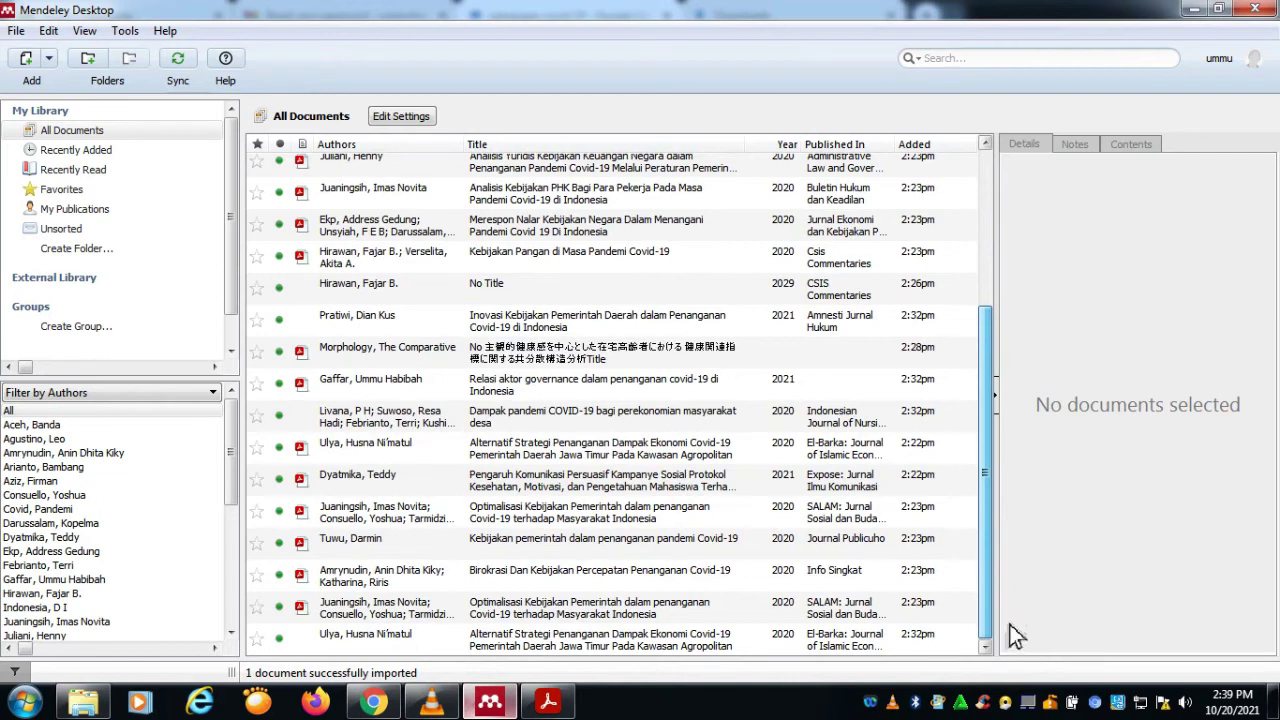
drag(1009, 618, 1017, 366)
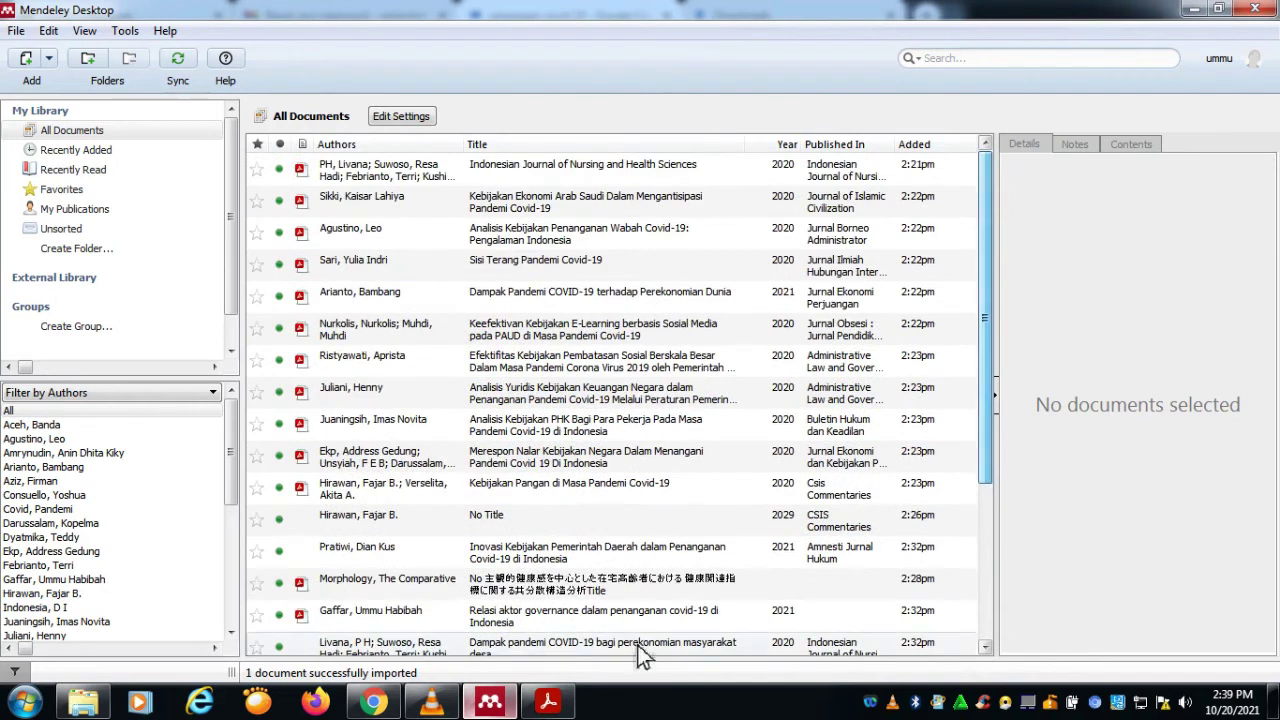
click(373, 703)
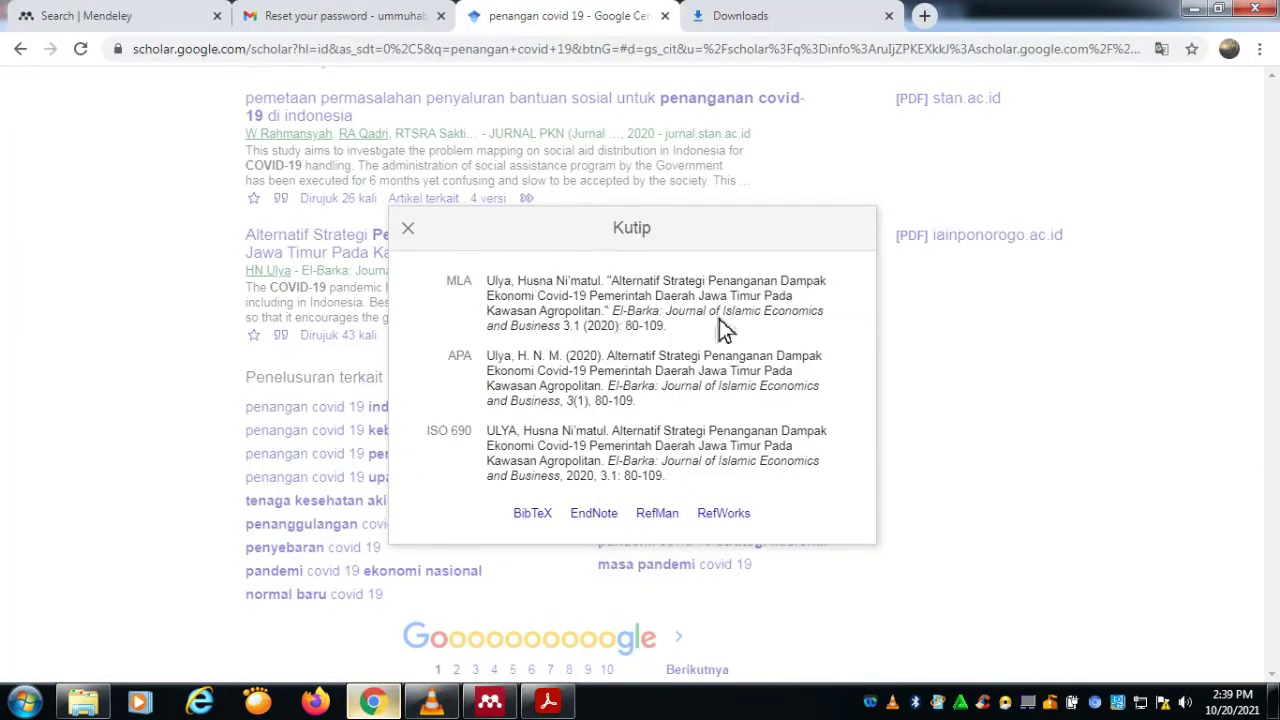
click(490, 703)
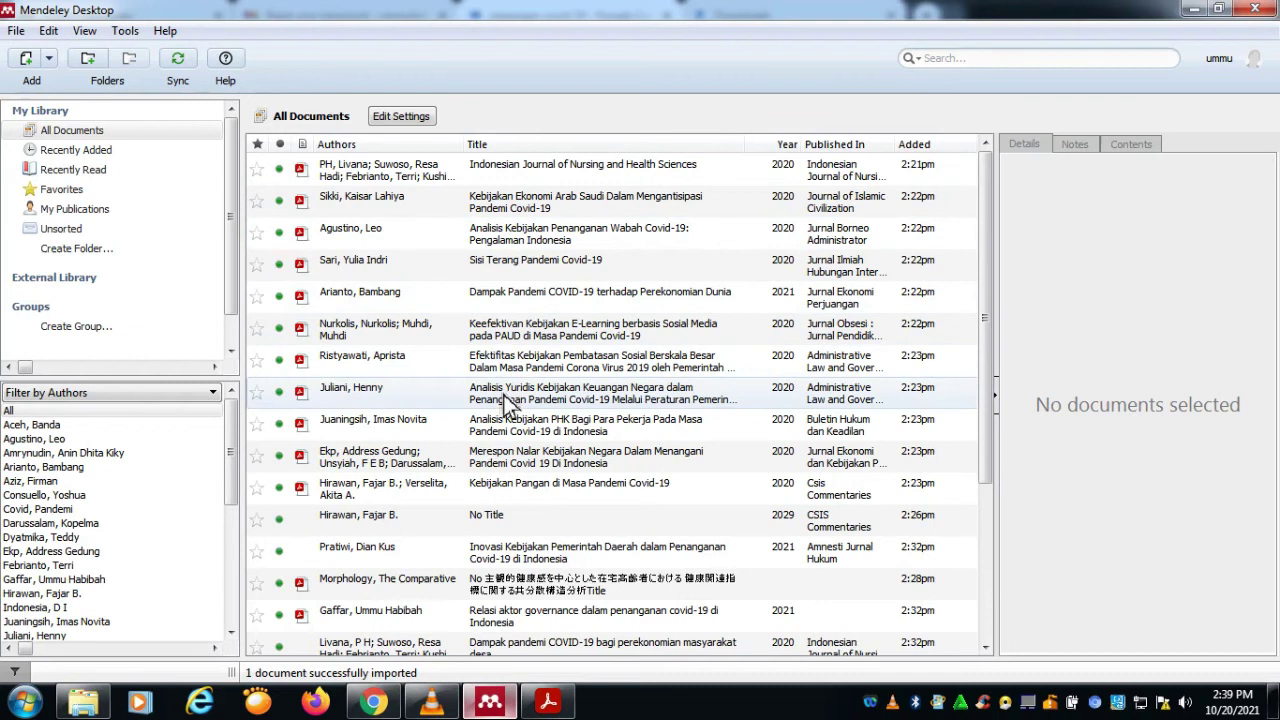
scroll(508, 500, down, 2)
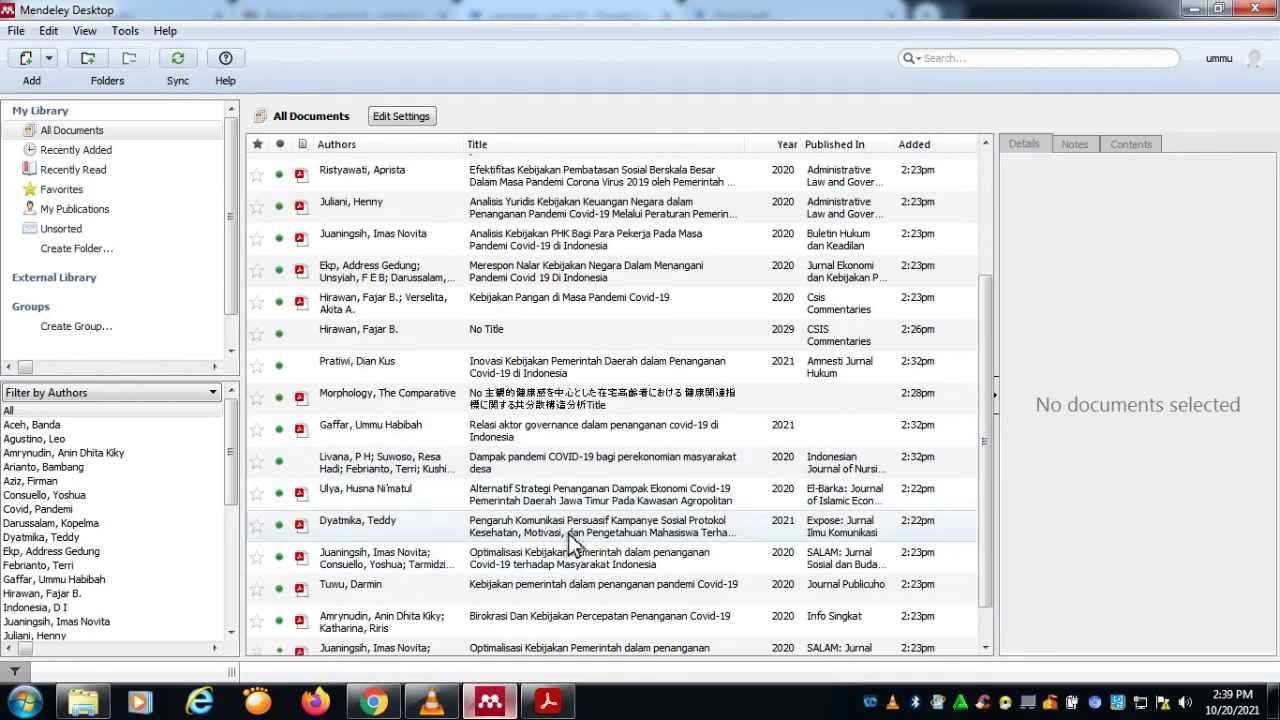
scroll(590, 500, down, 1)
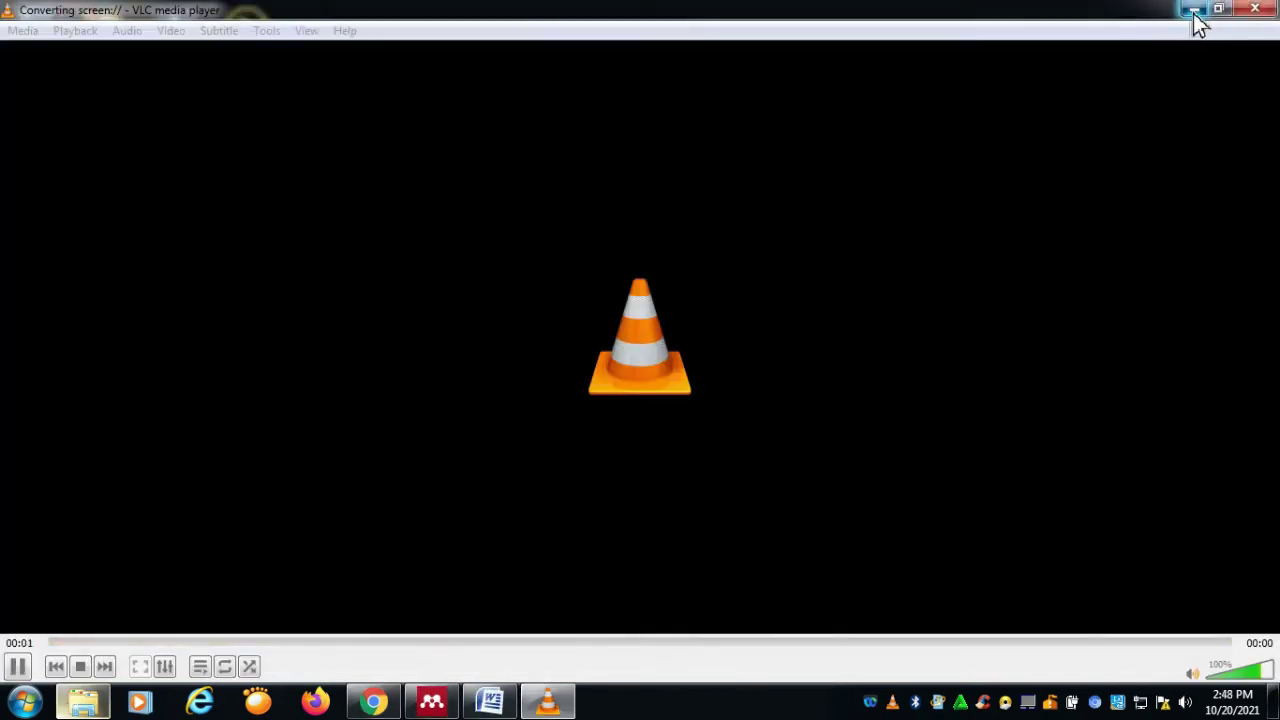
Step: Bring Word's Kalimat Contoh 1 back and type 'Contoh Kutipan pertama' under the References tab
click(1194, 12)
click(490, 702)
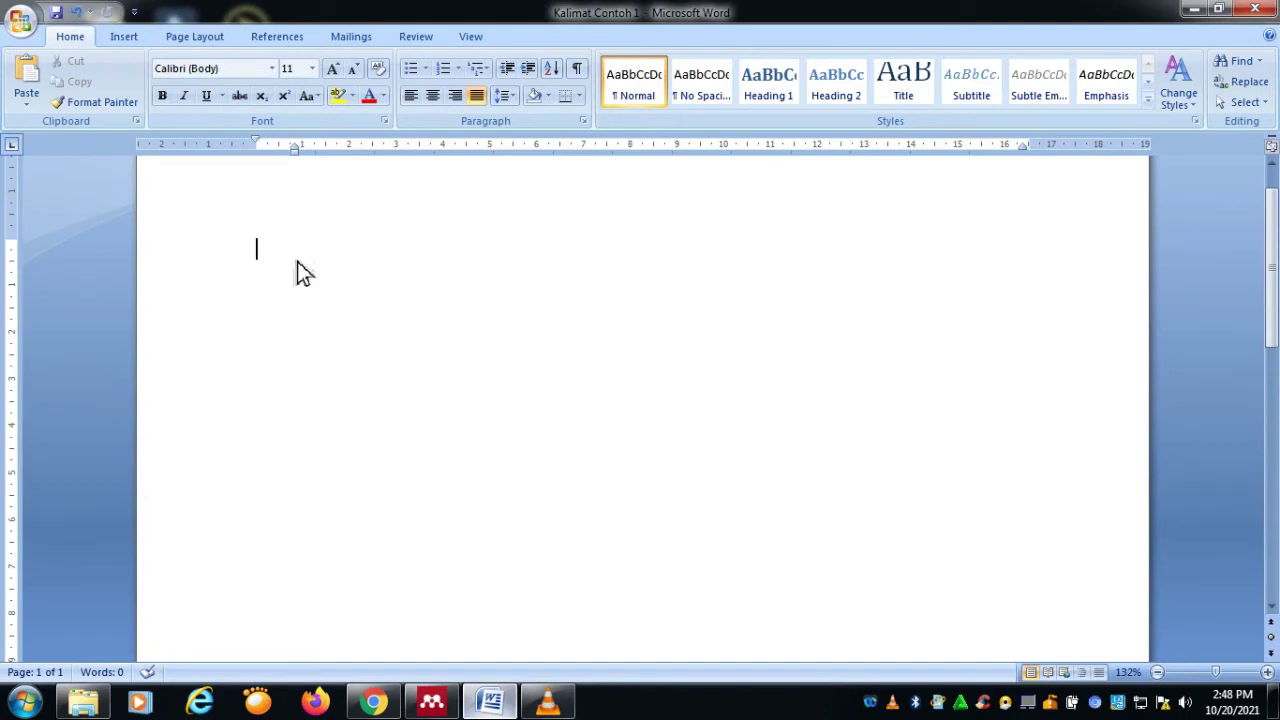
key(BackSpace)
text(Contoh)
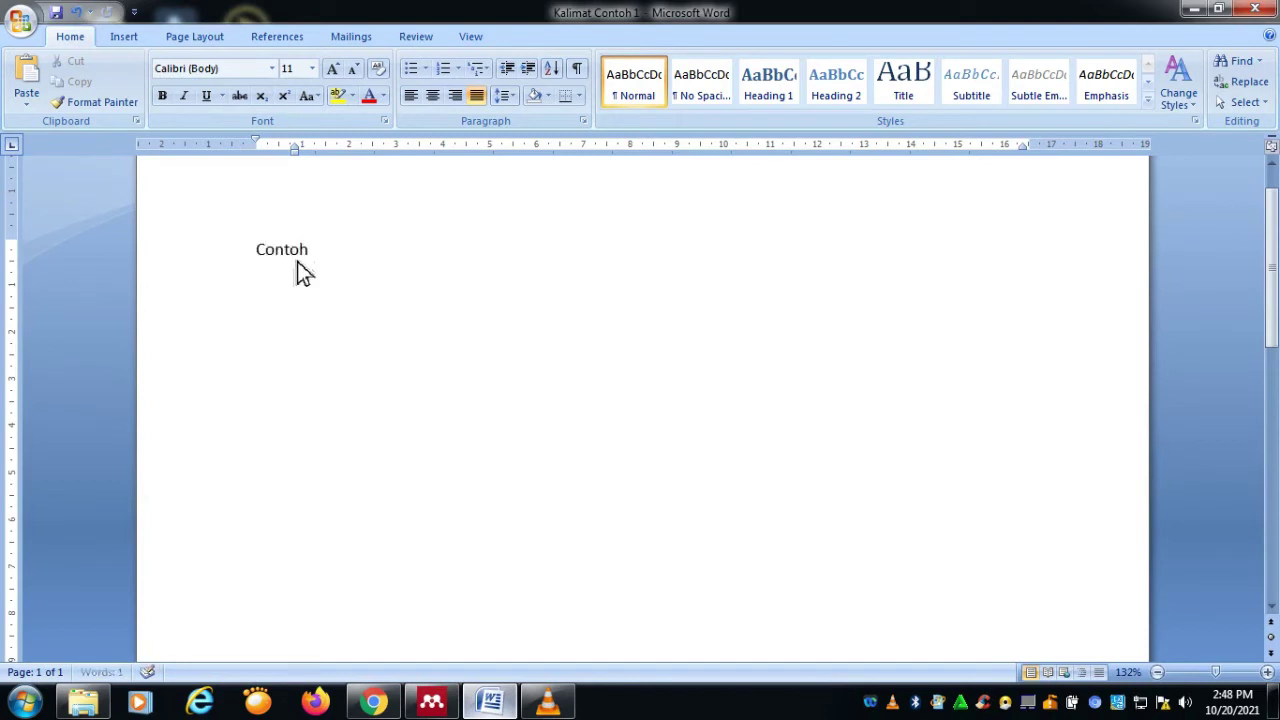
text(ti)
key(alt+Tab)
click(1195, 12)
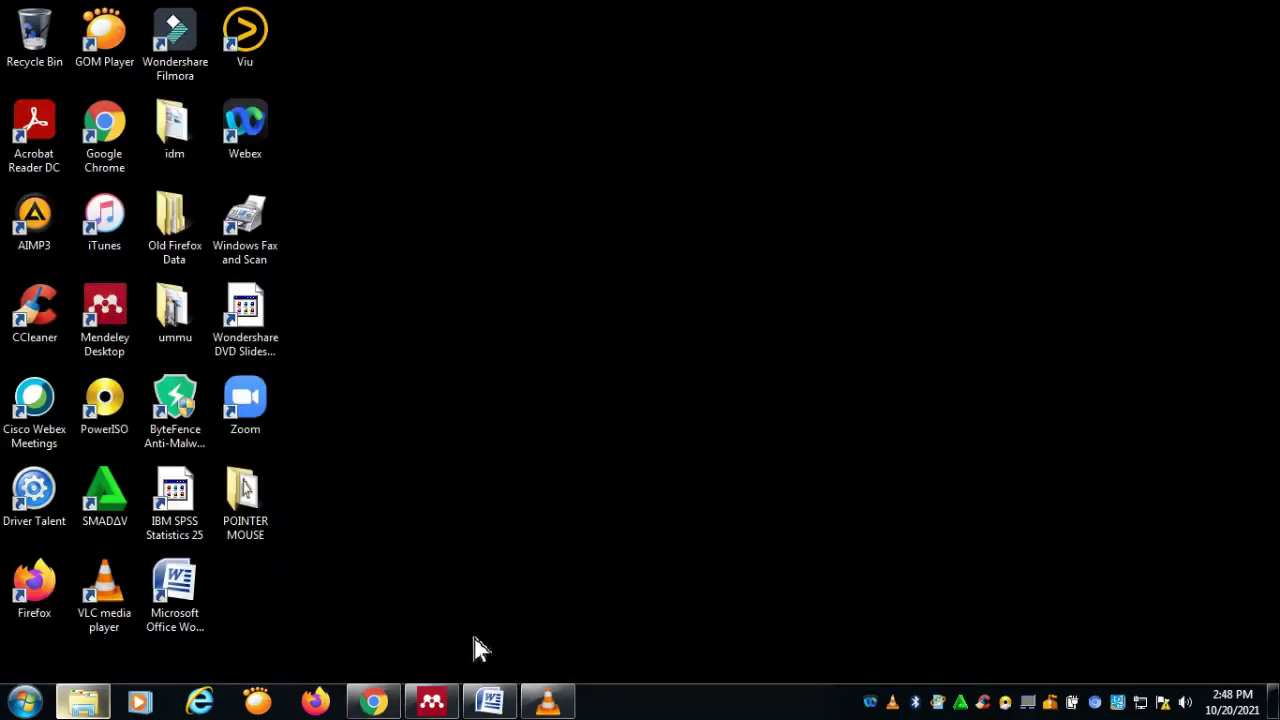
click(490, 702)
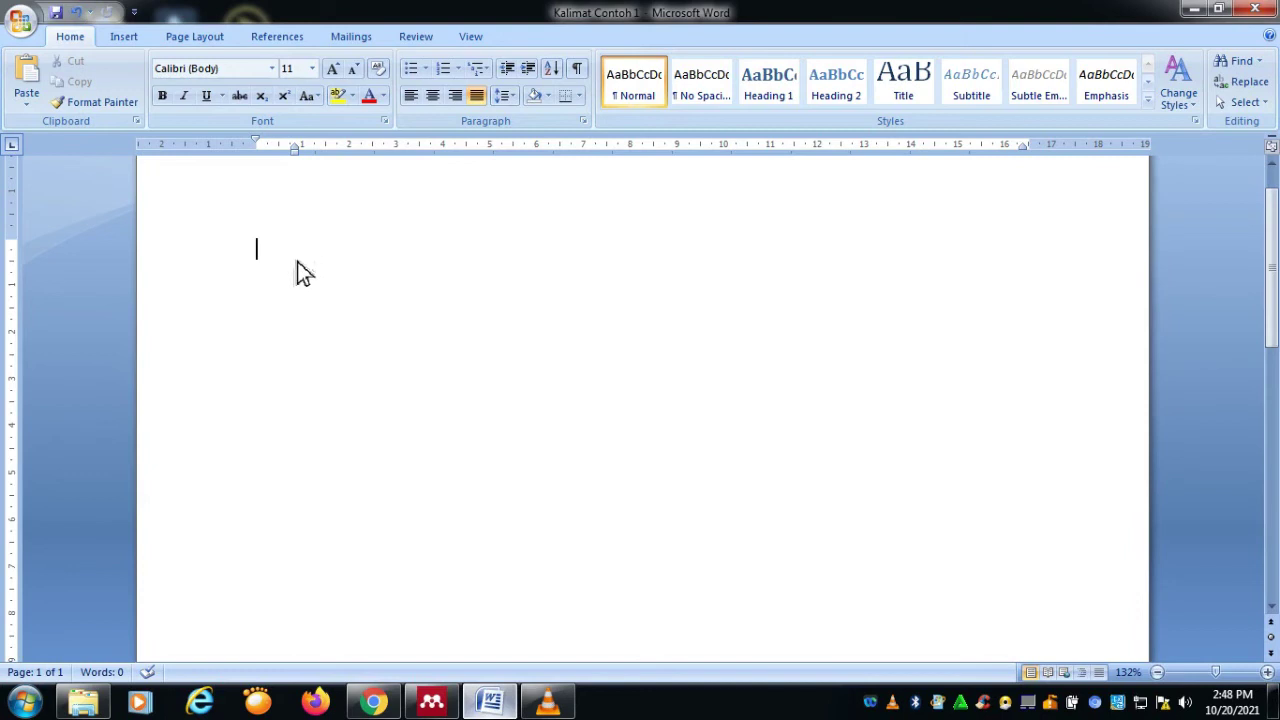
click(276, 38)
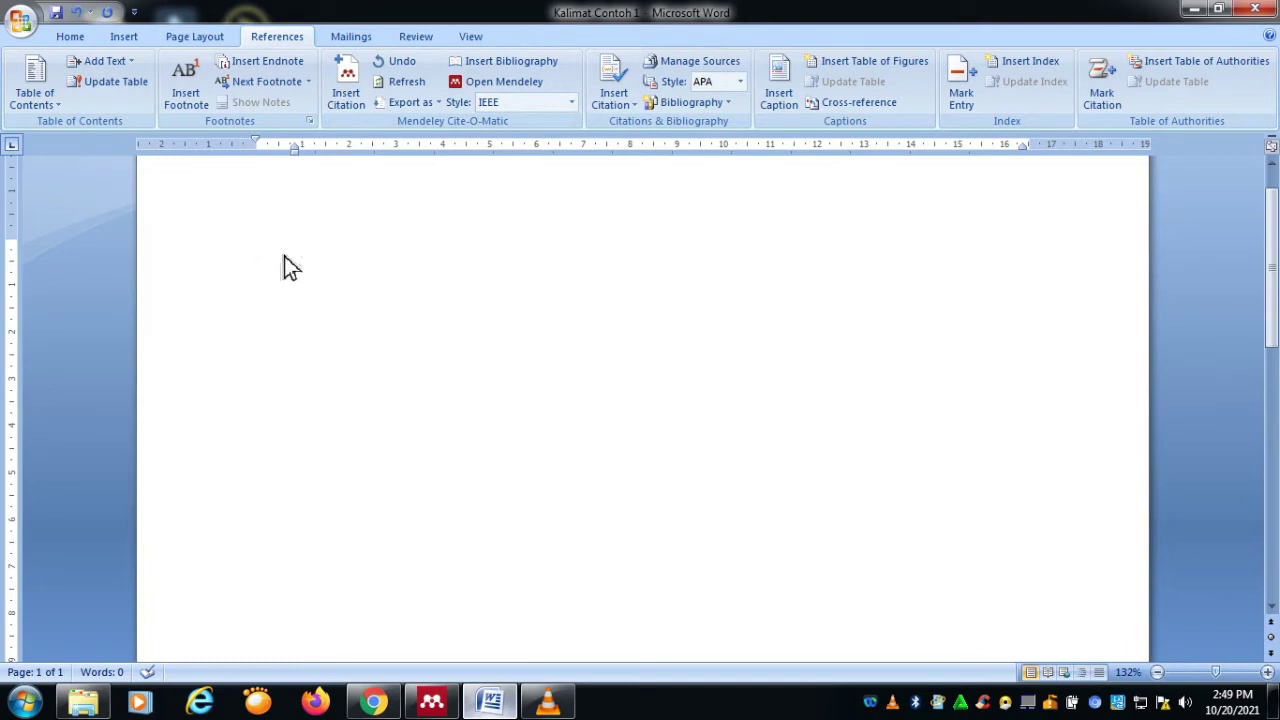
text(Contoh K)
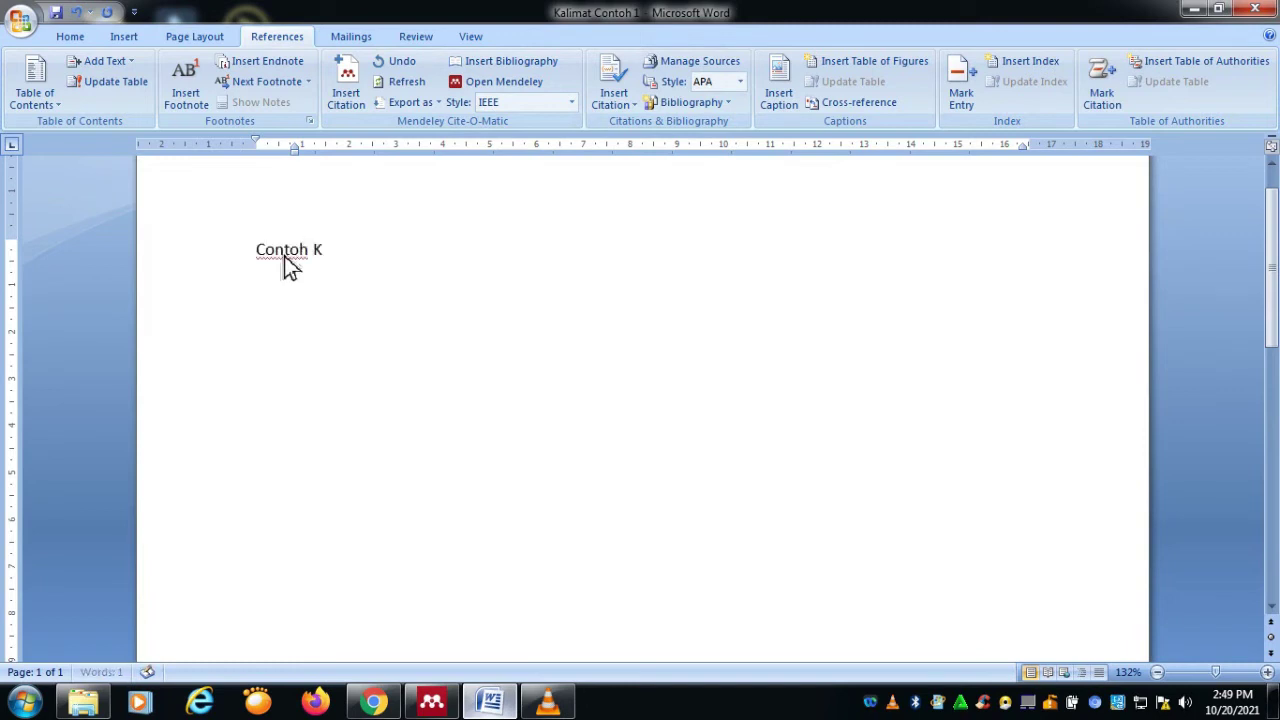
text(utipan pertama)
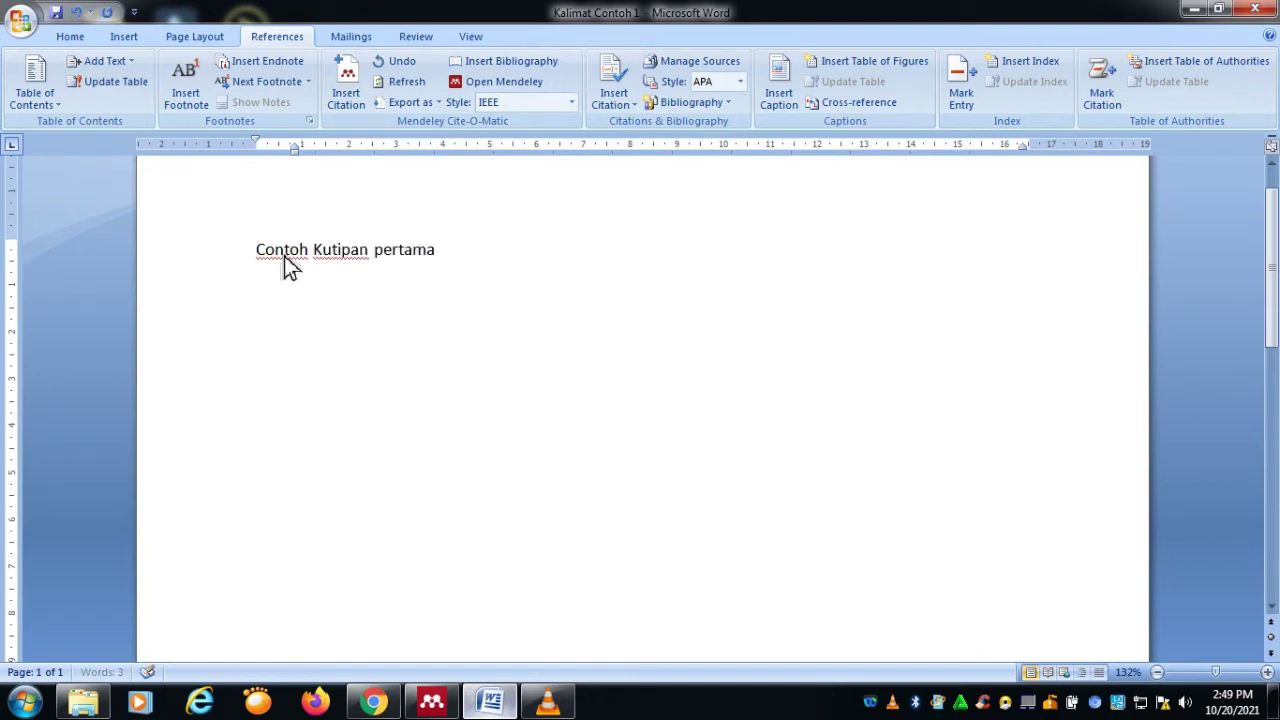
Step: Search 'ulya' and cite the 2020 El-Barka article, inserting [1] after the sentence
click(356, 98)
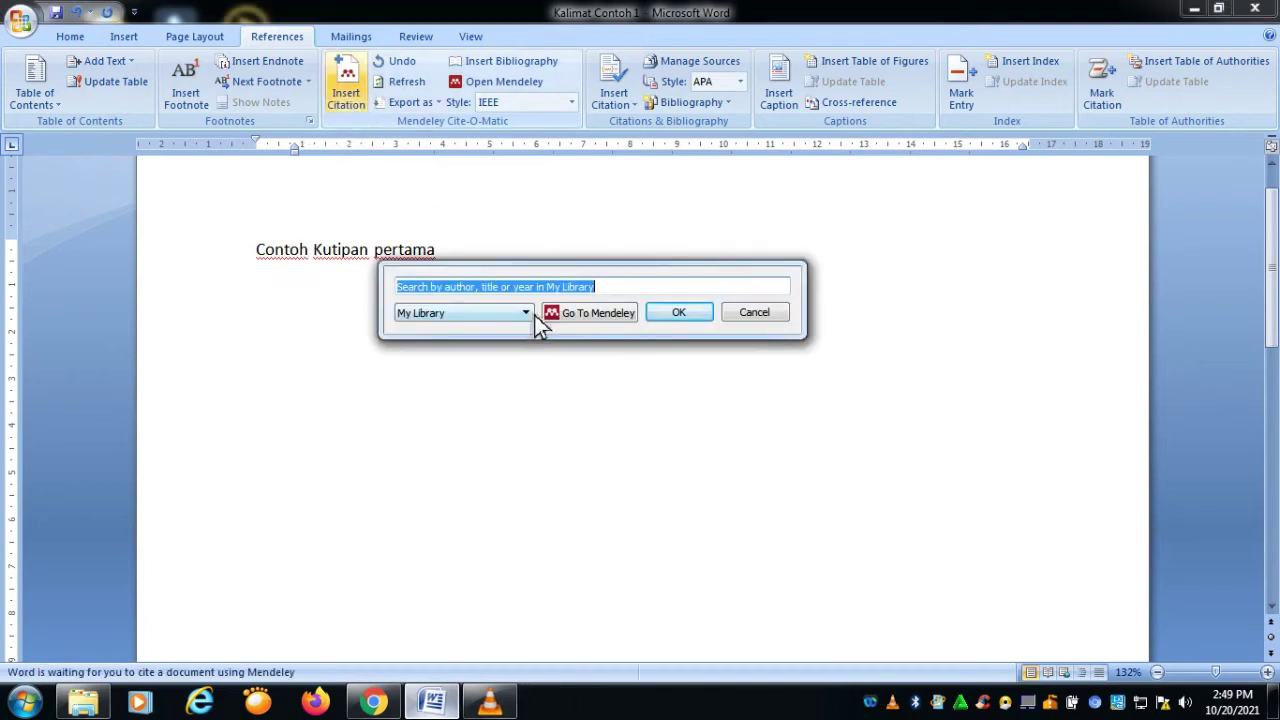
click(650, 286)
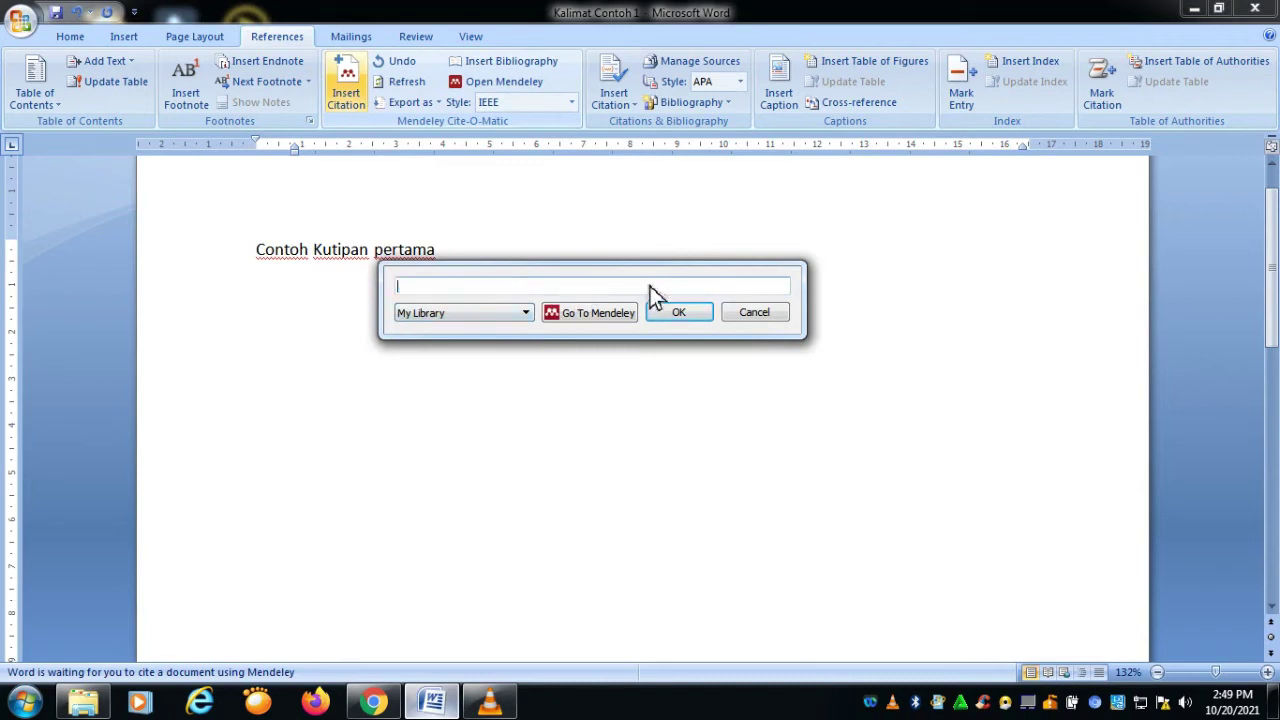
text(ul)
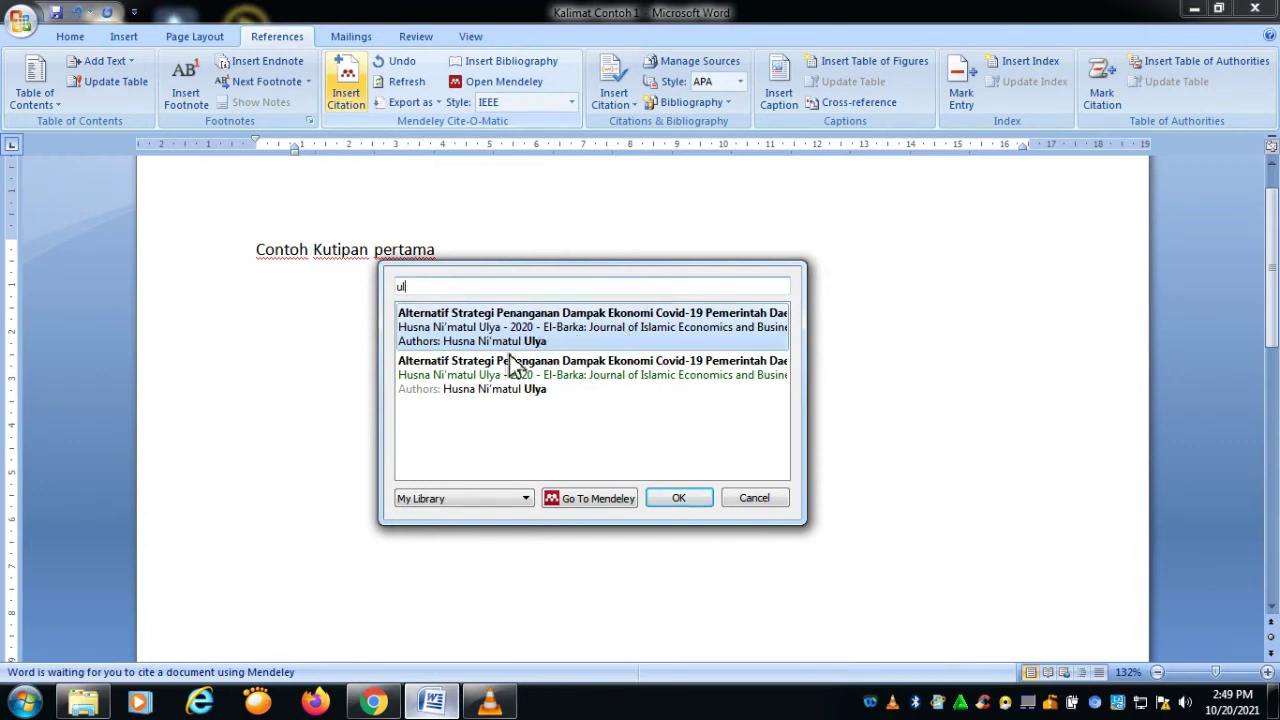
text(ya)
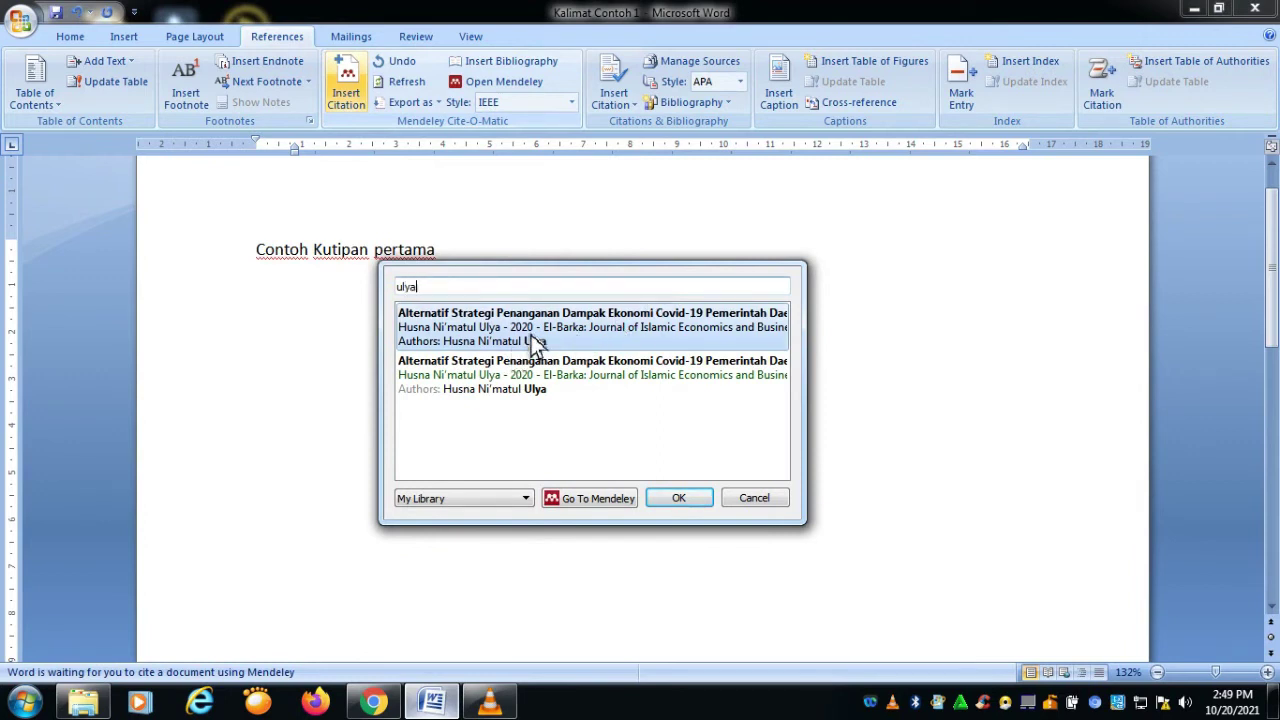
click(535, 342)
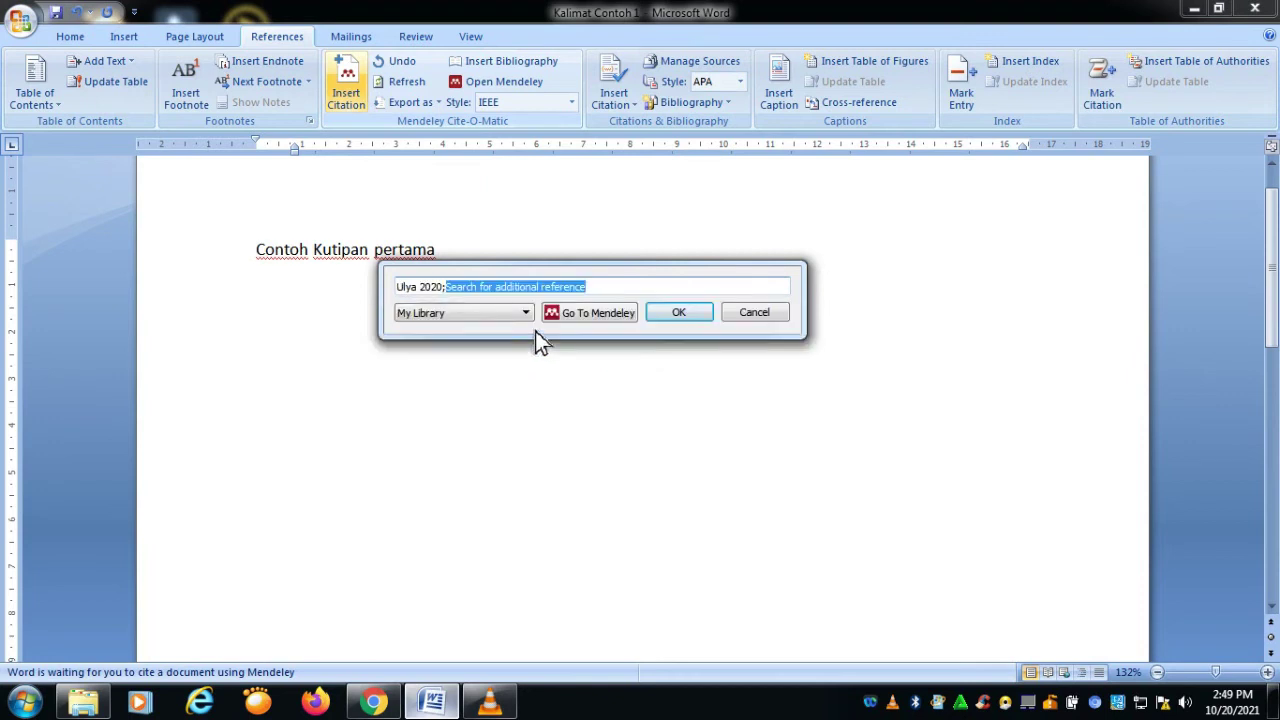
click(679, 313)
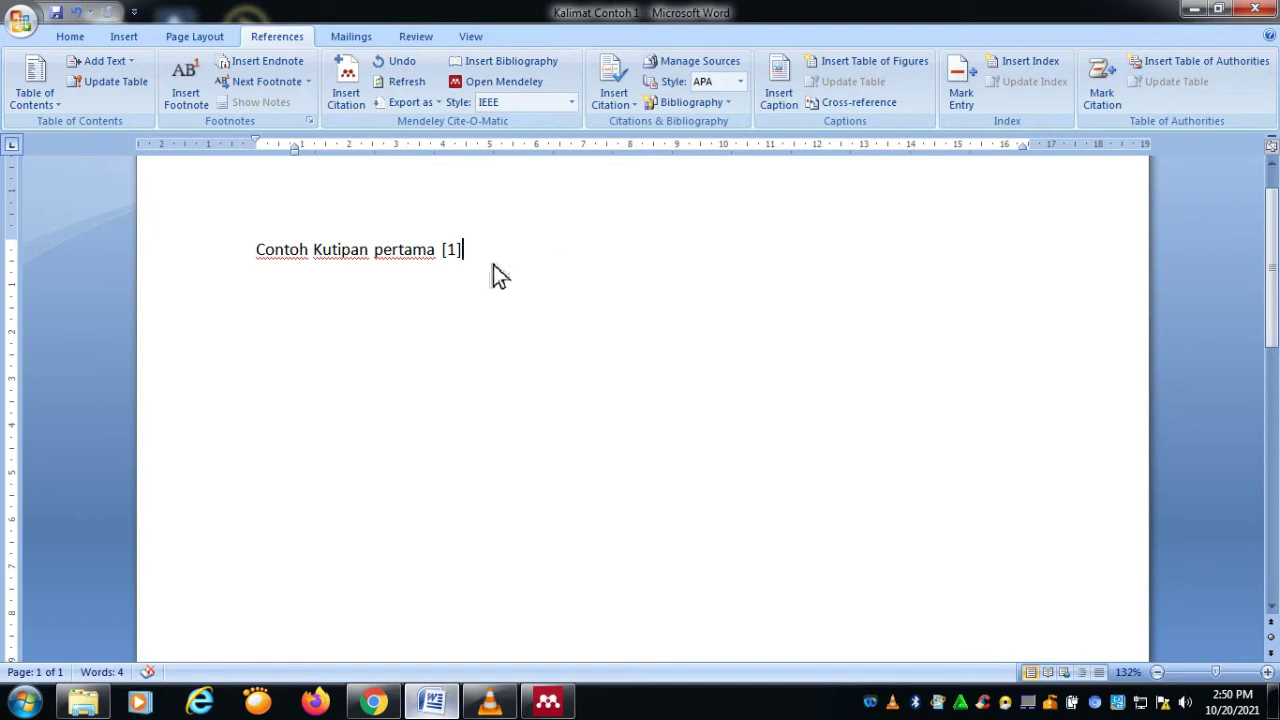
Step: Switch the citation style to APA 7th edition and type 'Contoh Kutipan kedua'
click(572, 103)
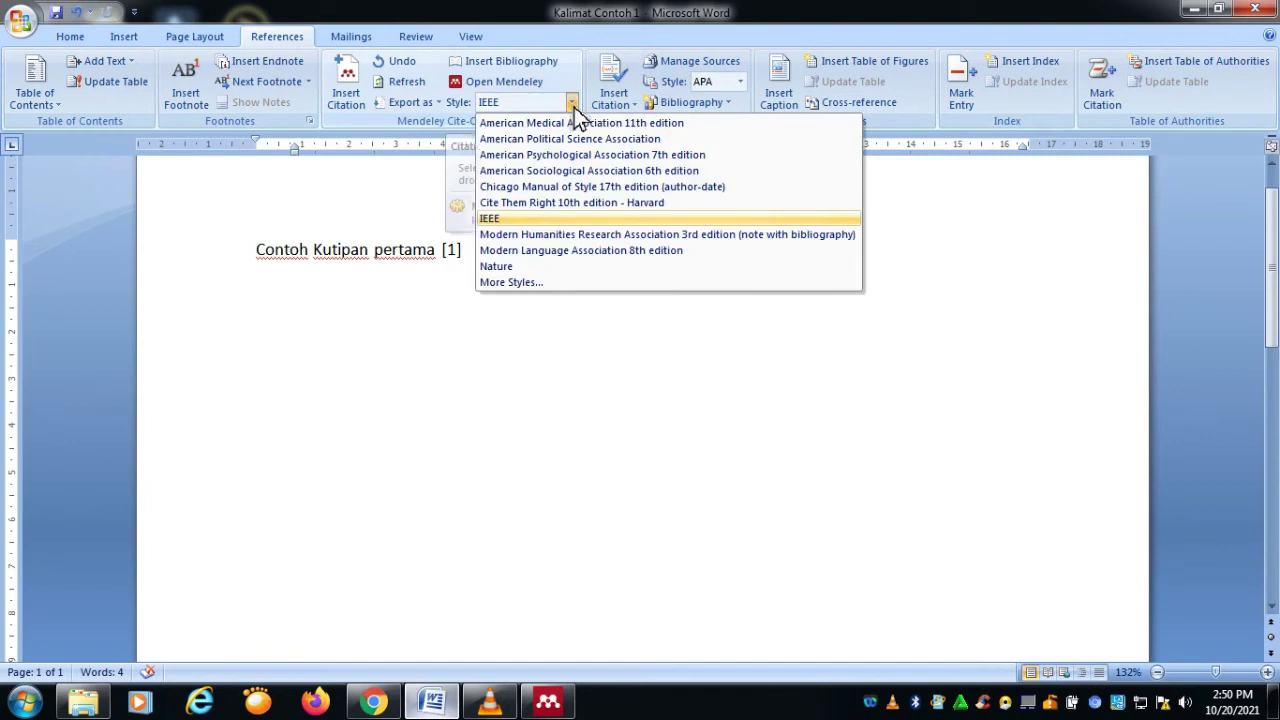
click(574, 160)
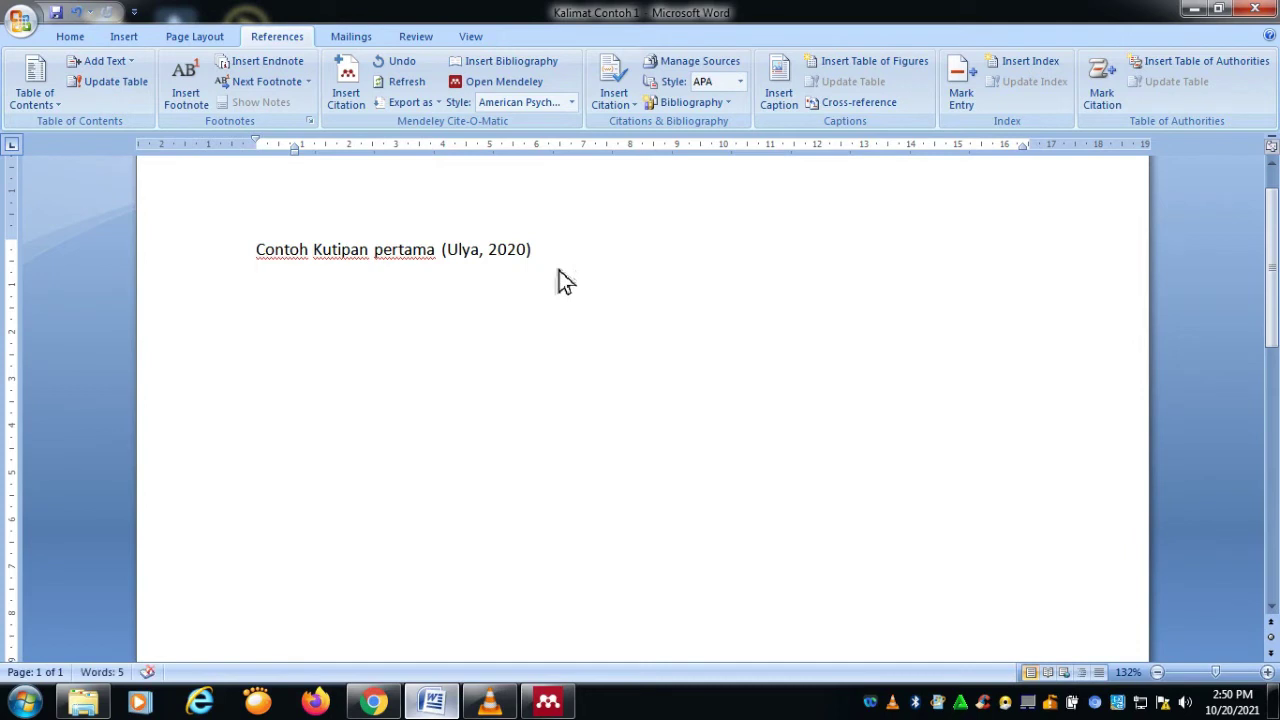
text(Contoh Kutip)
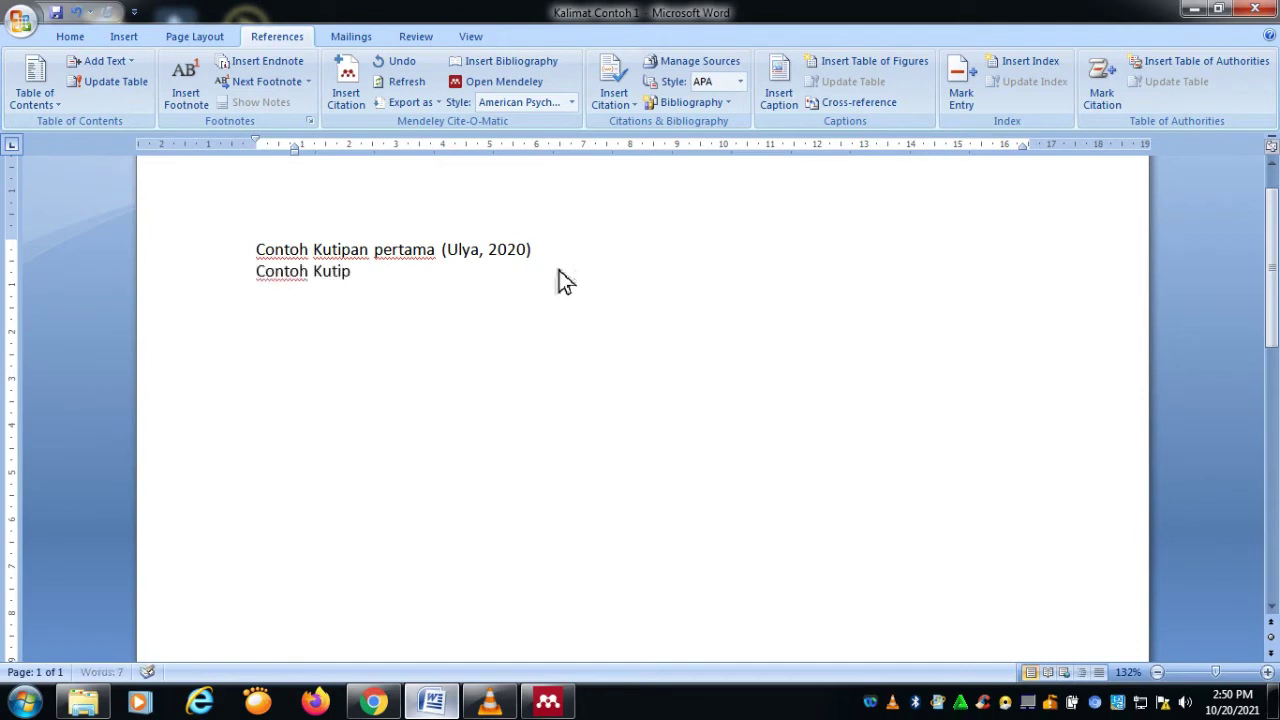
text(an kedua)
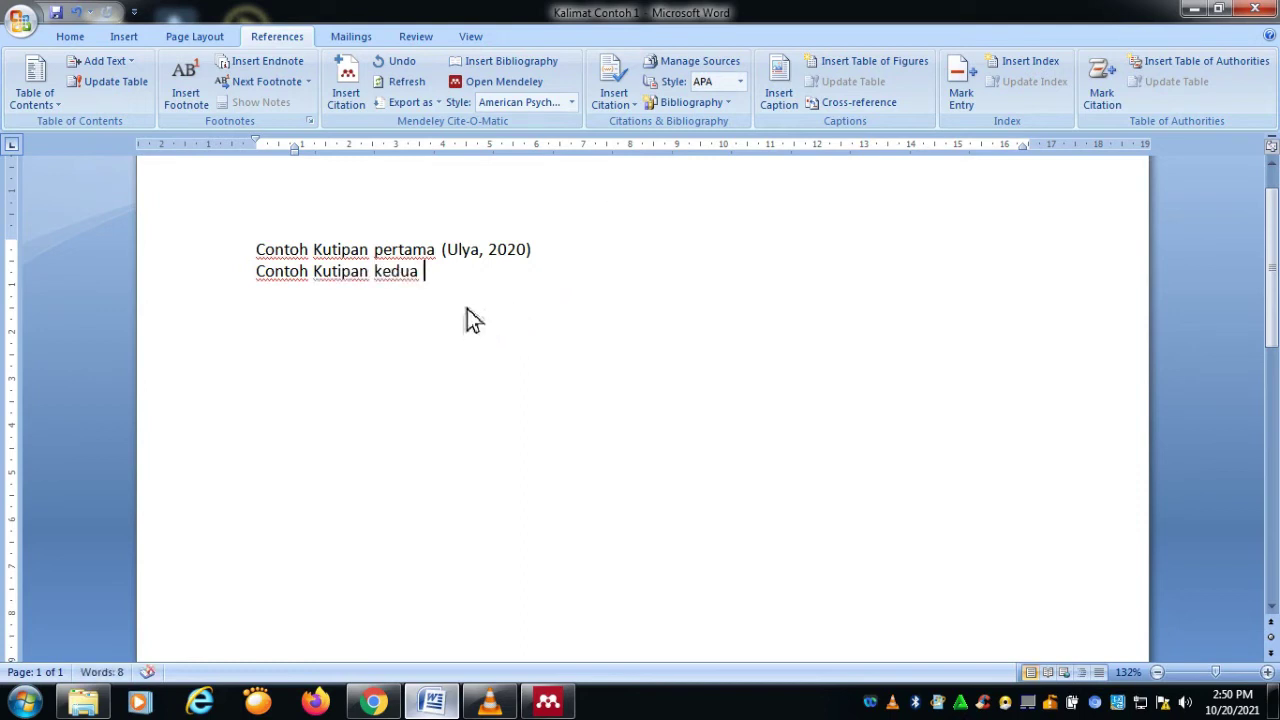
Step: Search 'kebijakan covid', cite Agustino 2020 after the second sentence, then add a semicolon
click(357, 114)
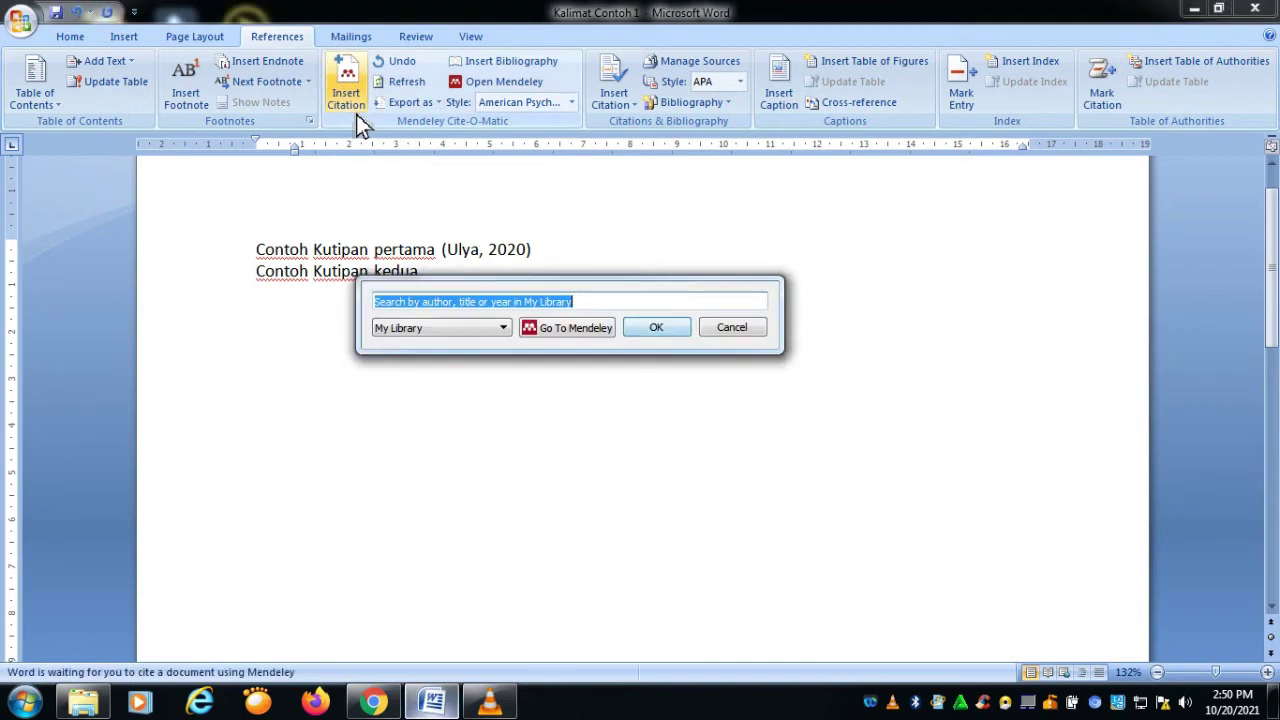
click(509, 333)
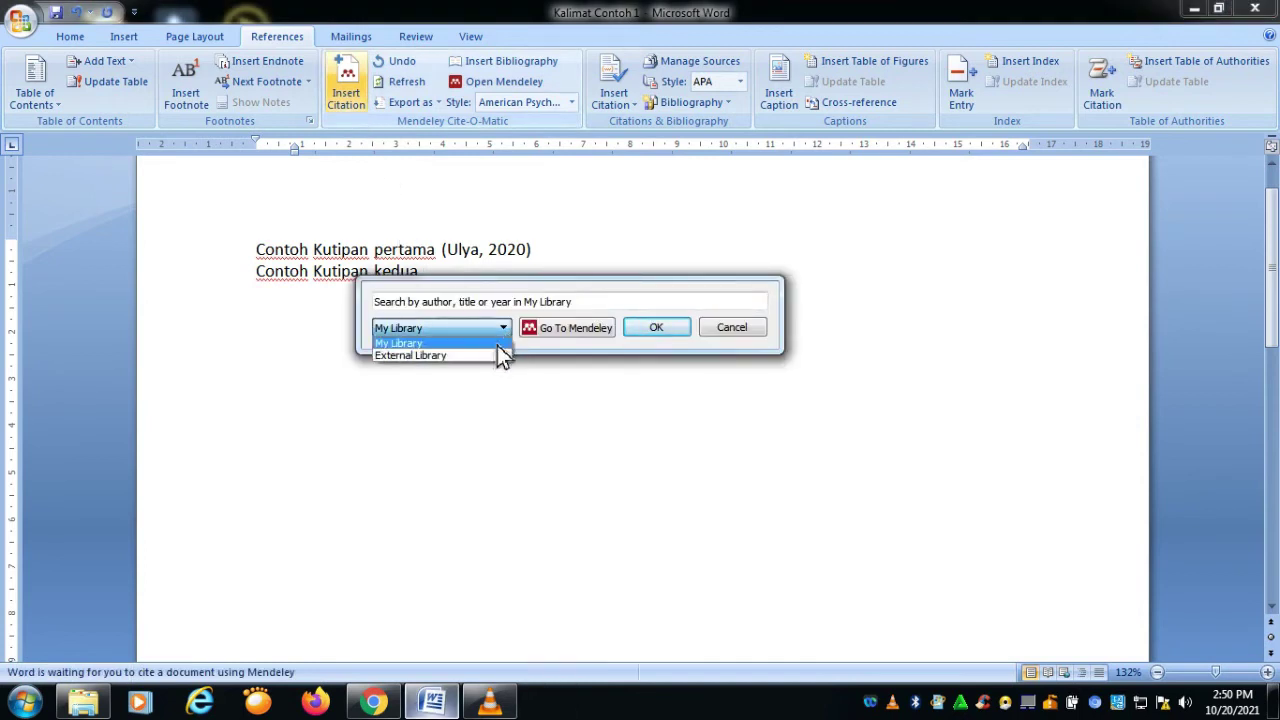
click(497, 345)
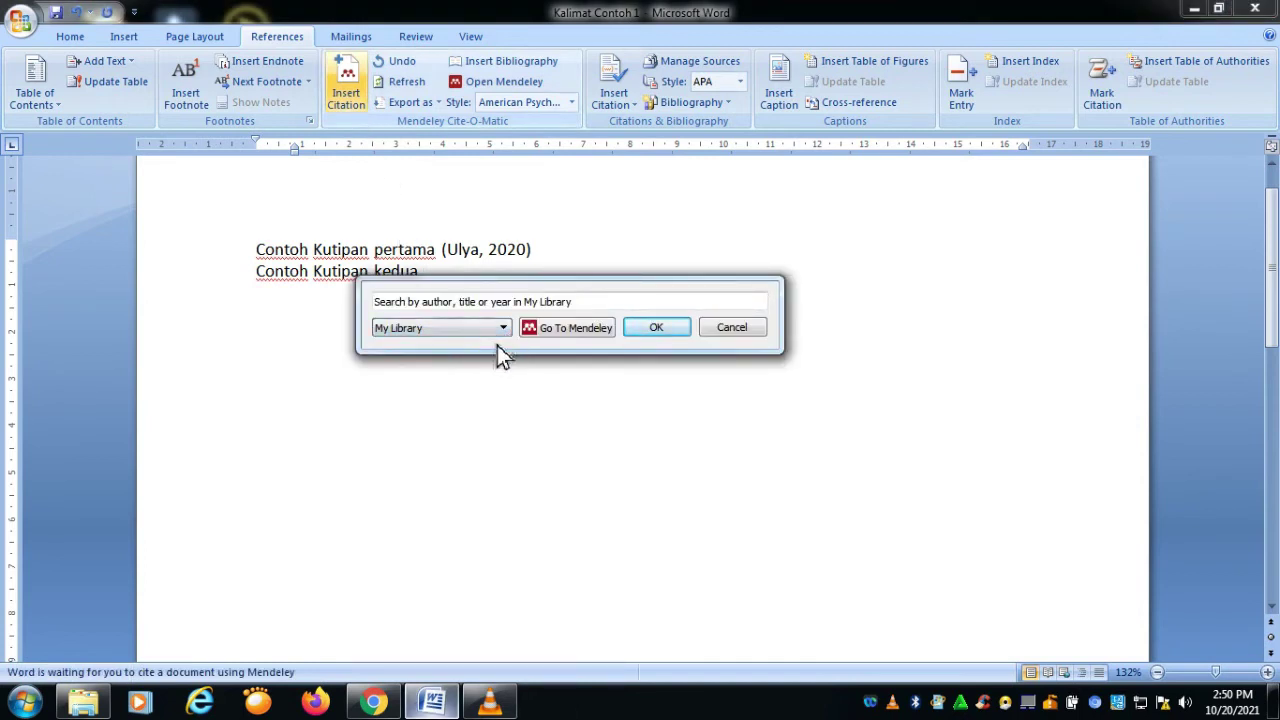
text(kebijakan )
text(cov)
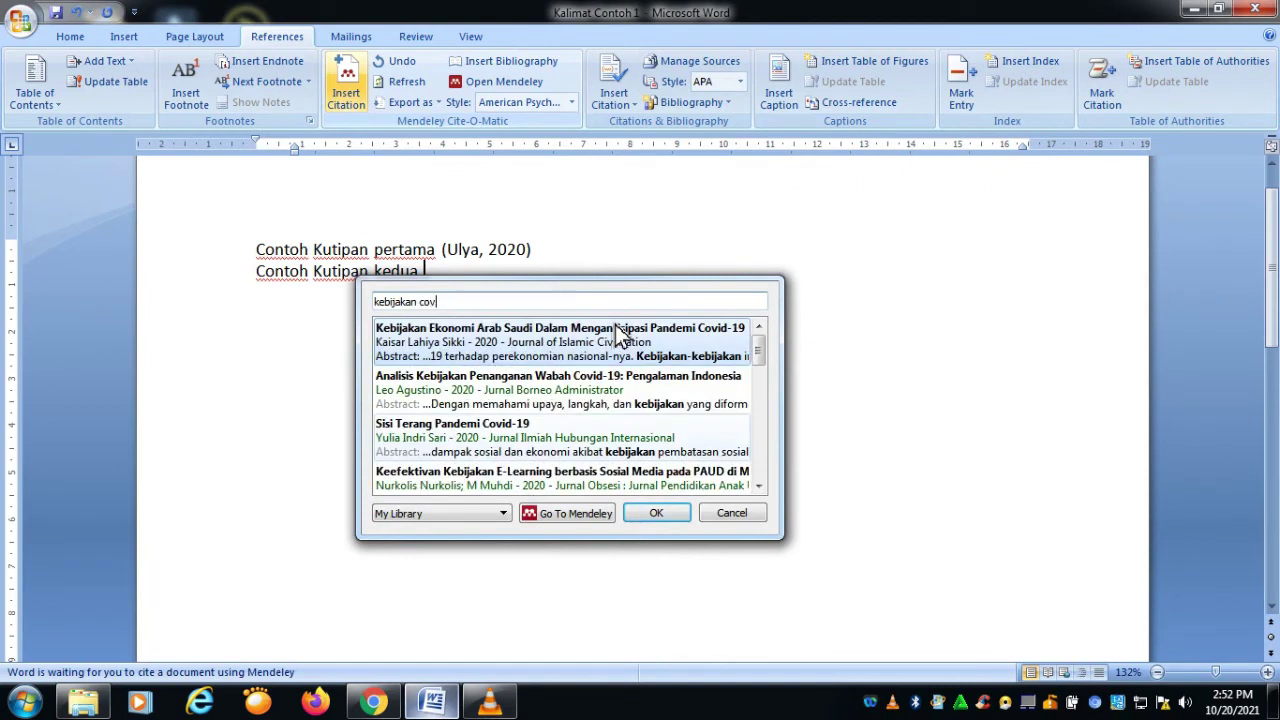
text(id)
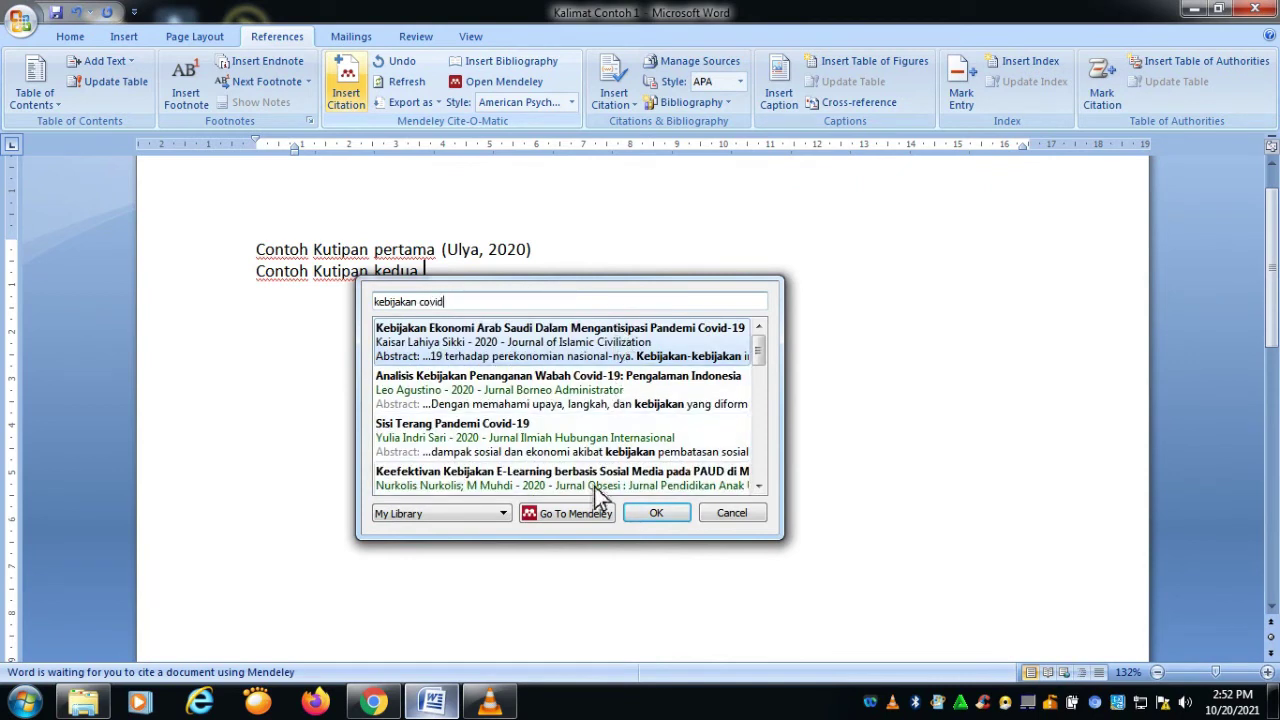
double_click(478, 392)
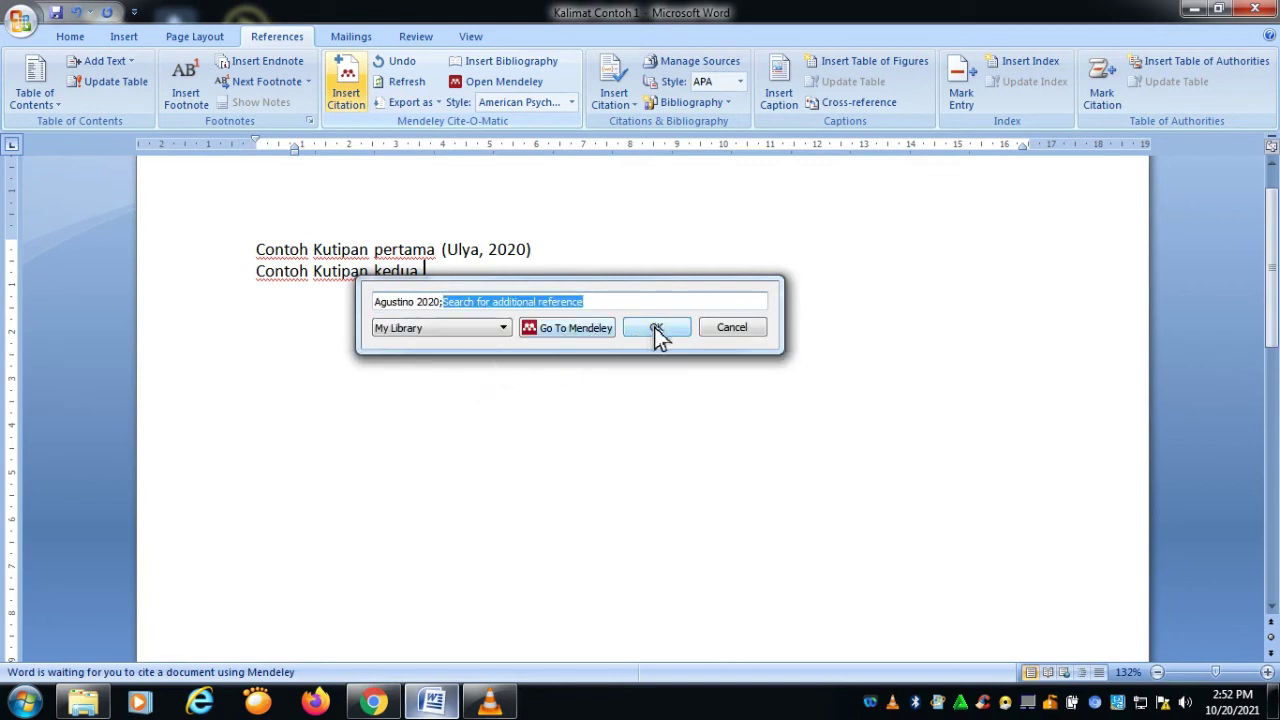
click(649, 335)
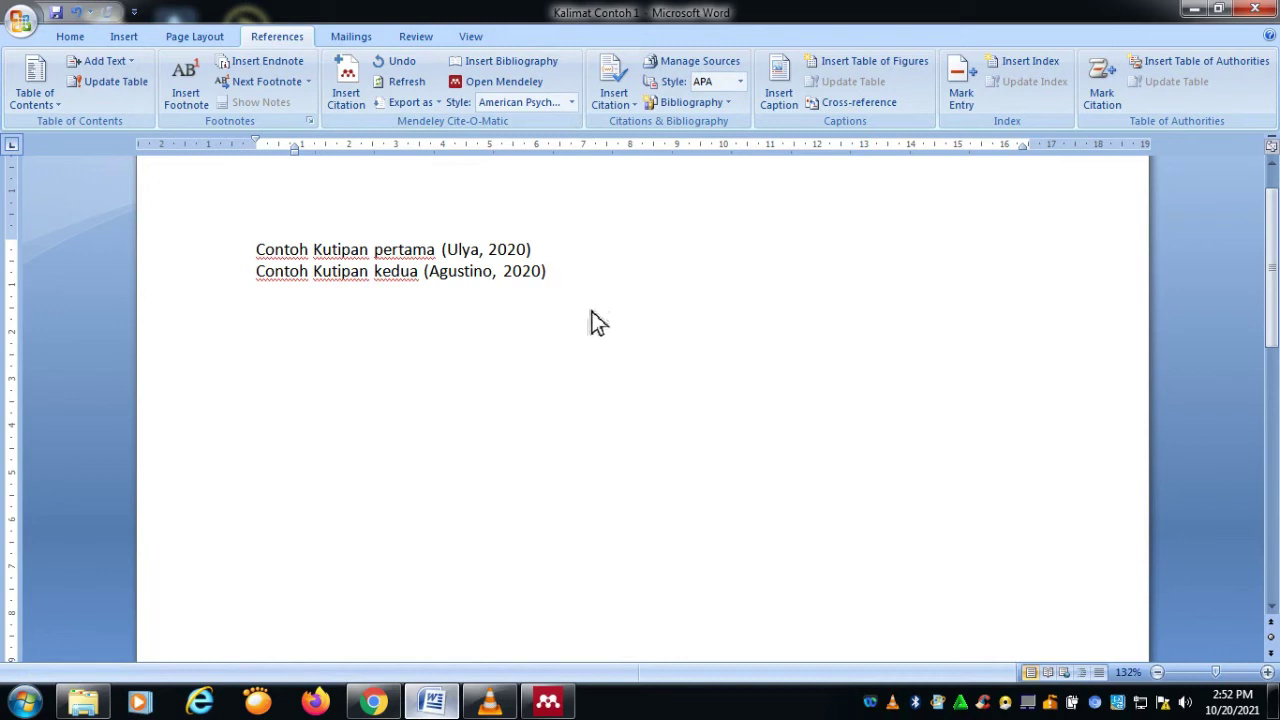
text(;)
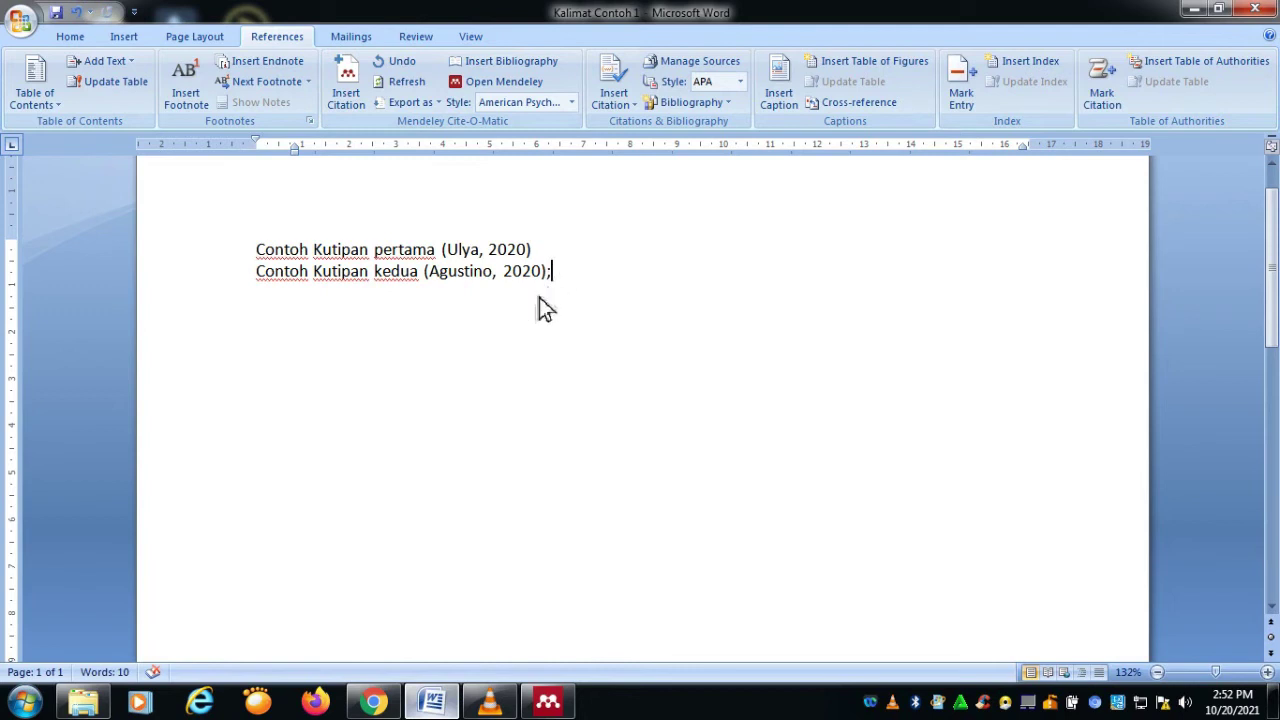
Step: Search 'covid' and add the Ekp et al. 2020 citation to the second sentence
click(341, 101)
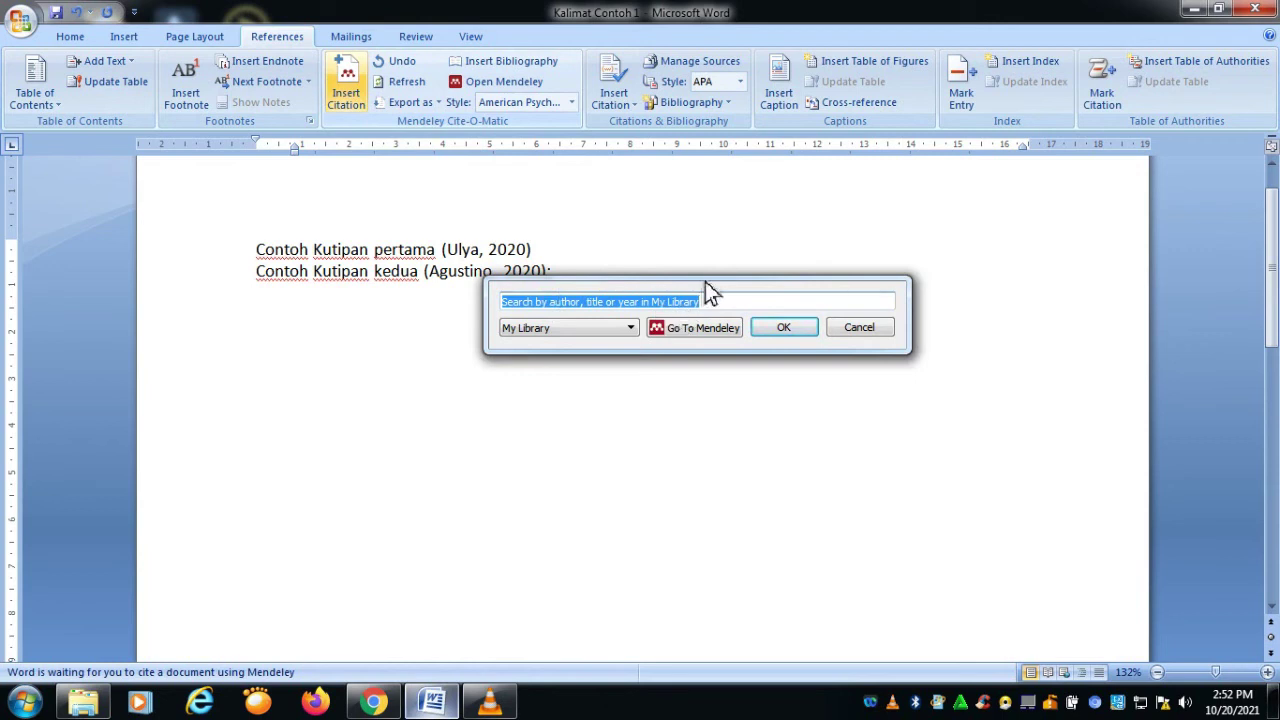
text(al)
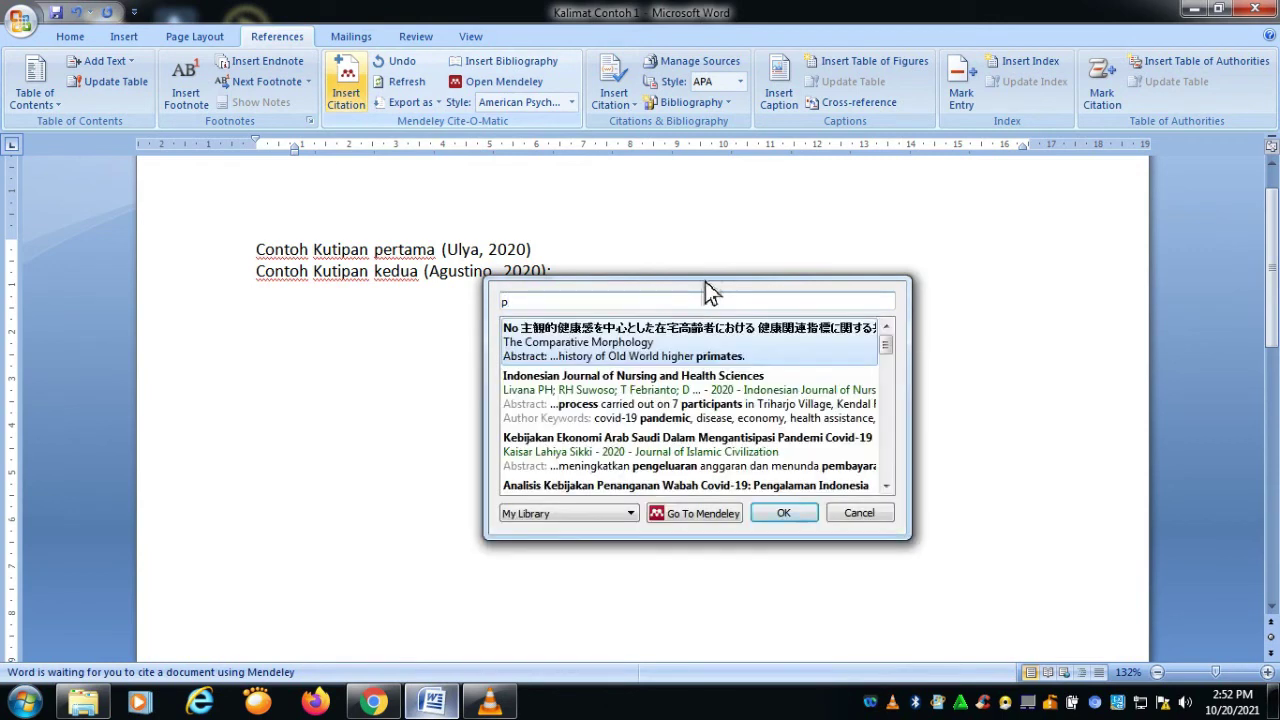
key(BackSpace)
key(BackSpace)
text(covid)
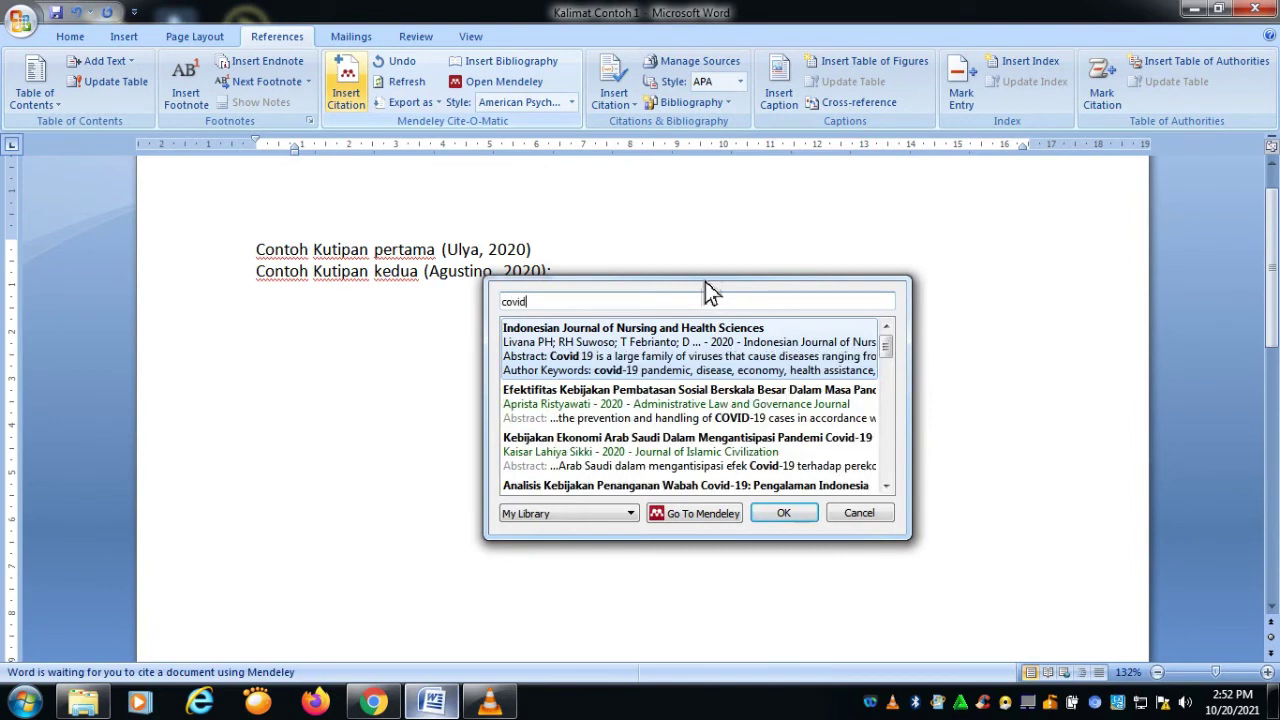
scroll(650, 415, down, 3)
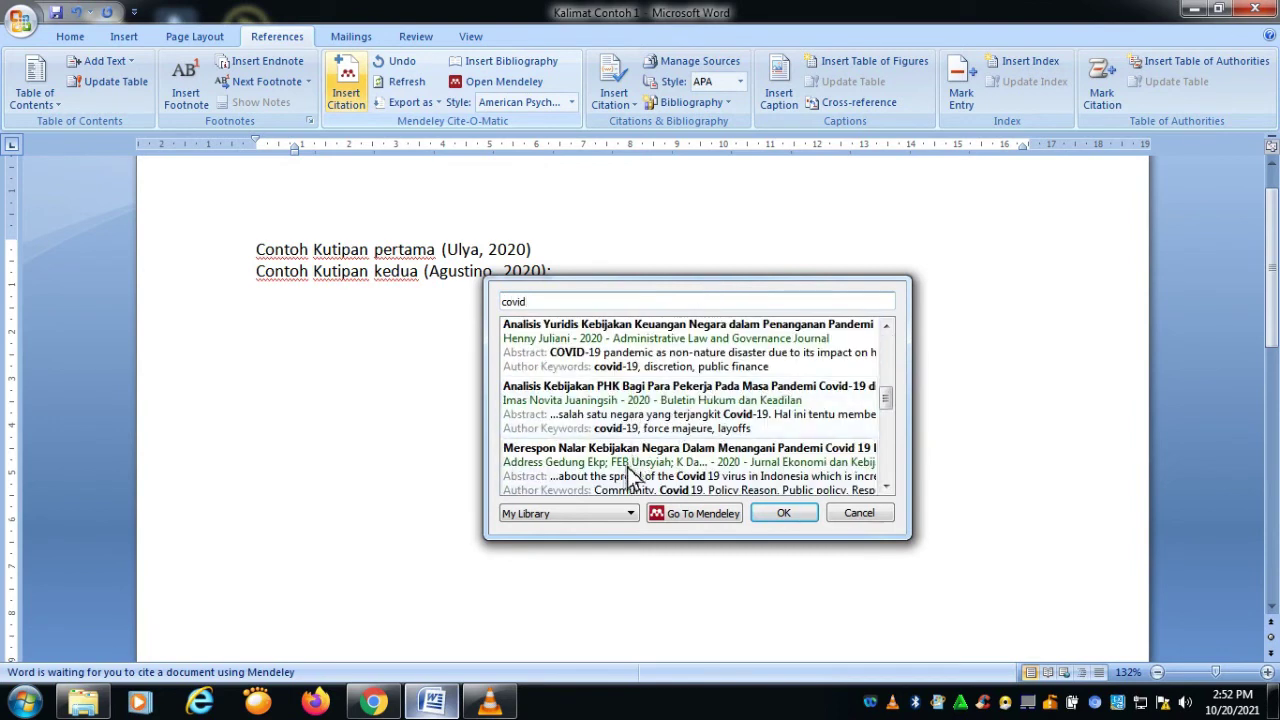
click(630, 475)
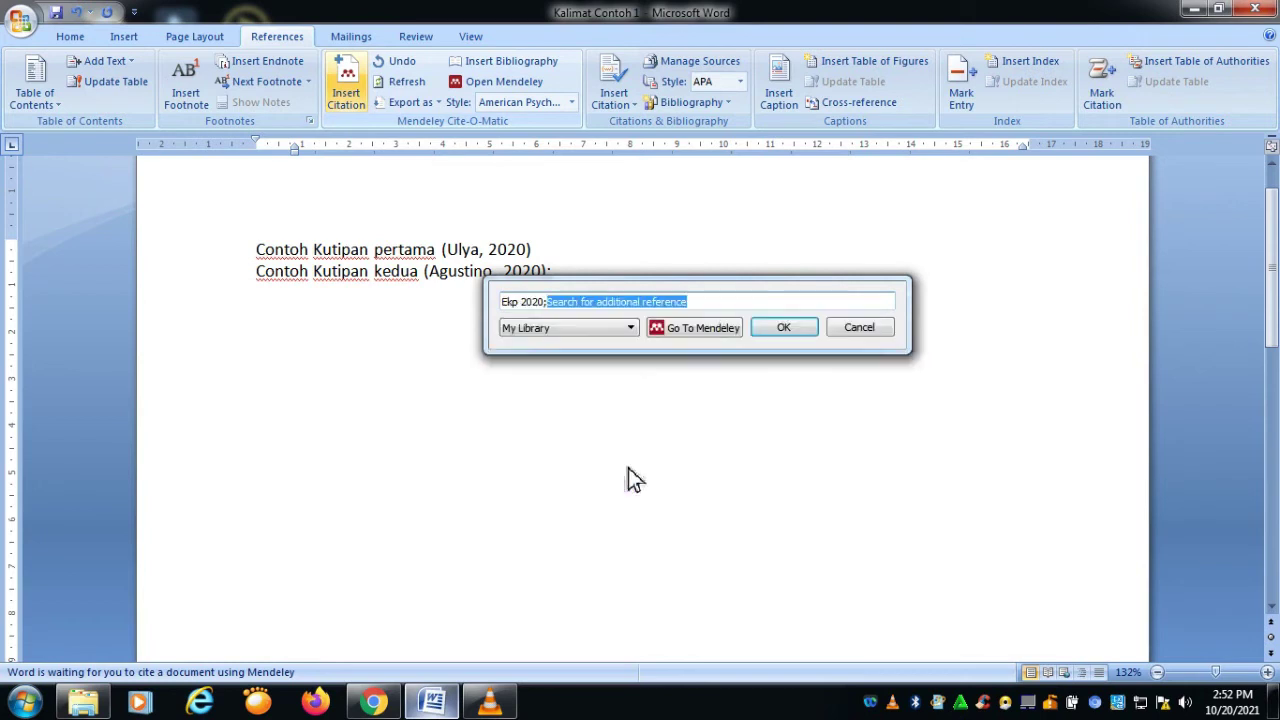
click(773, 330)
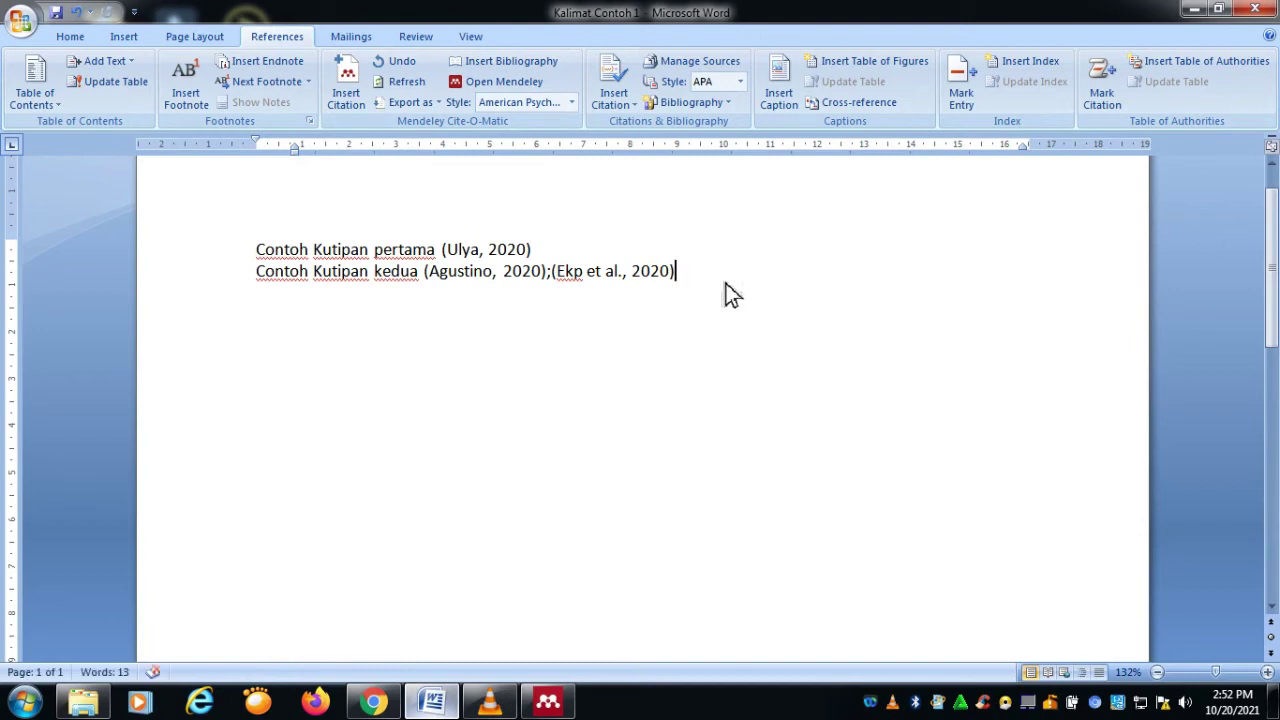
Step: Start a new line reading 'Contoh Kutipan ketiga'
key(Return)
text(Contoh K)
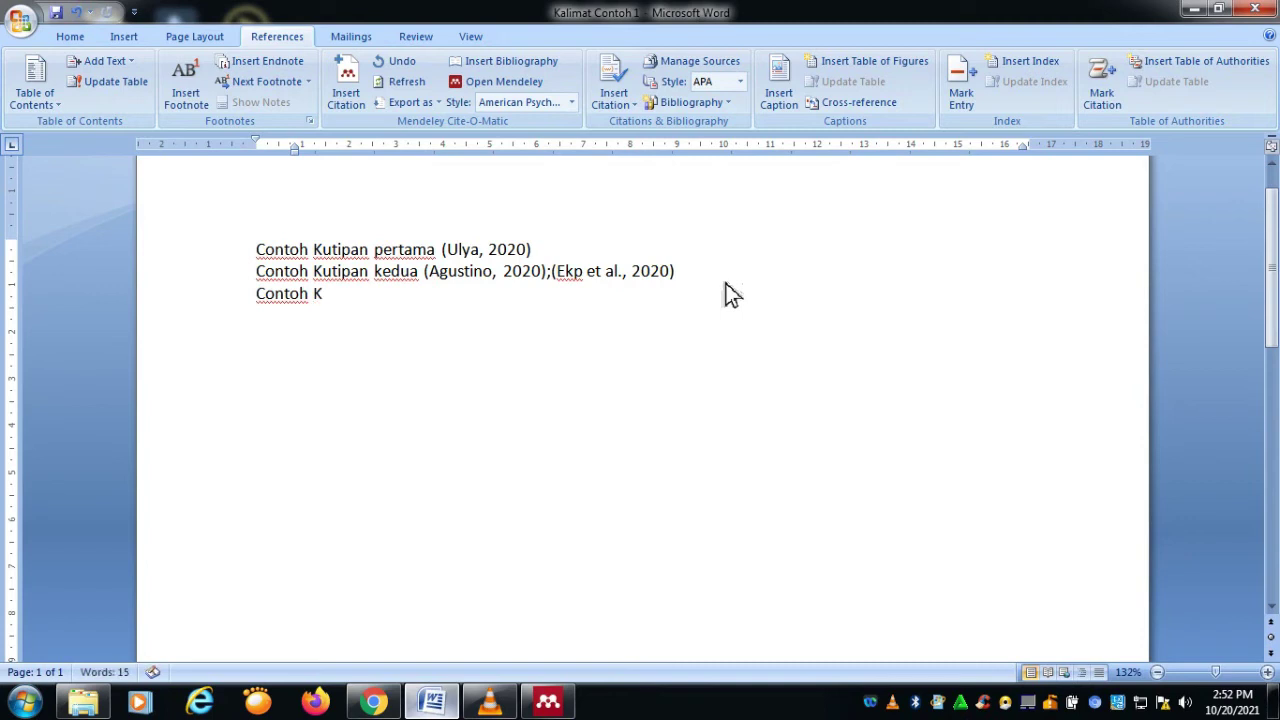
text(utipan ketiga)
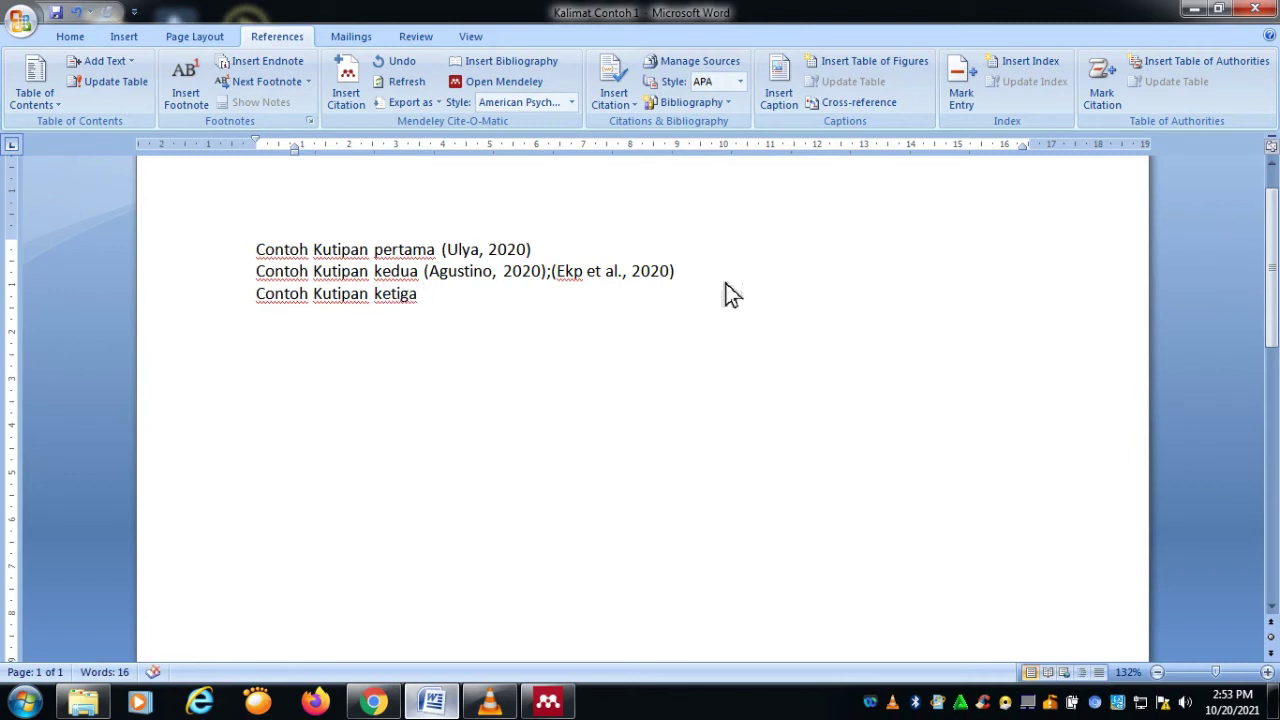
click(343, 95)
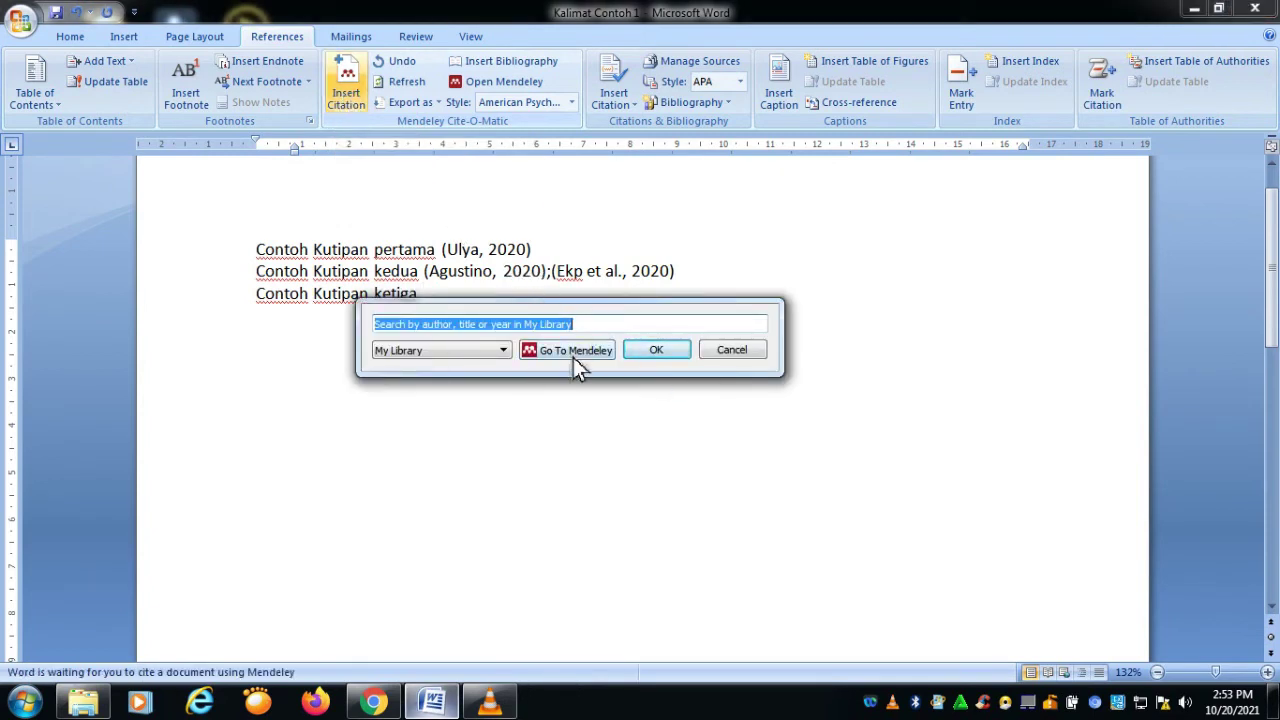
Step: Search My Library for 'kebijak' and select the Amrynudin 2020 paper for the third citation
click(495, 355)
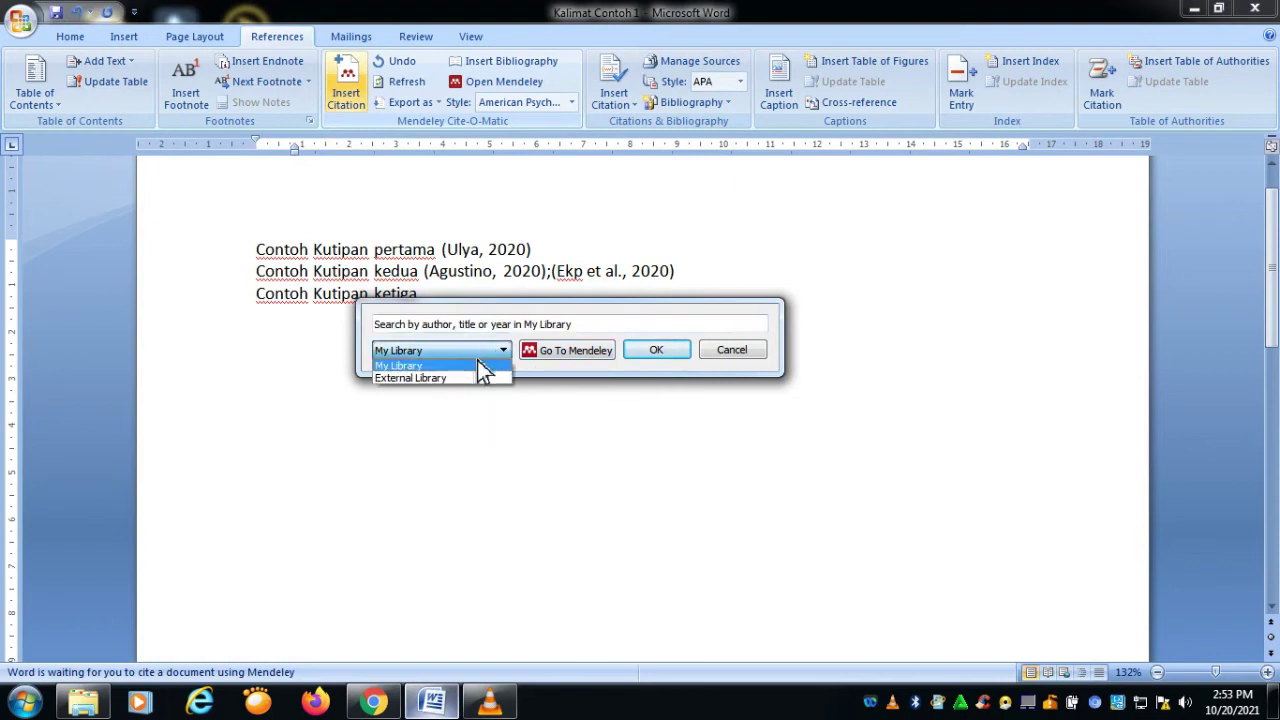
click(340, 95)
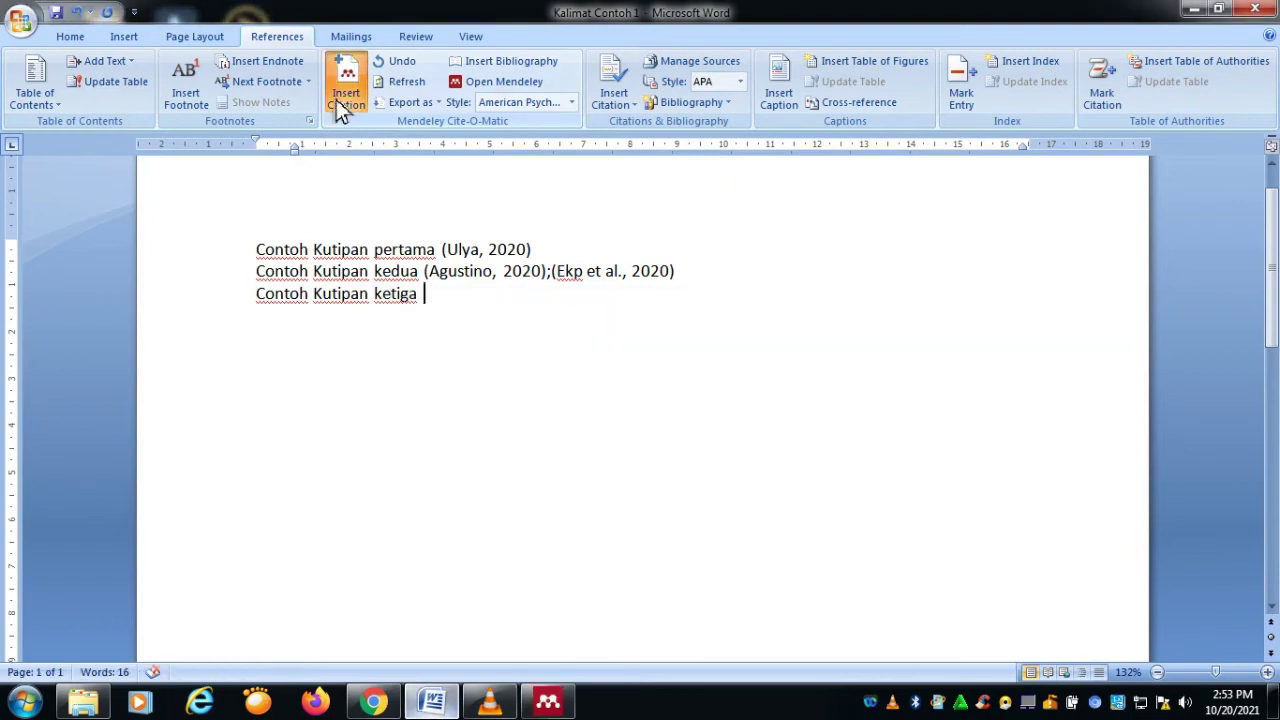
click(503, 351)
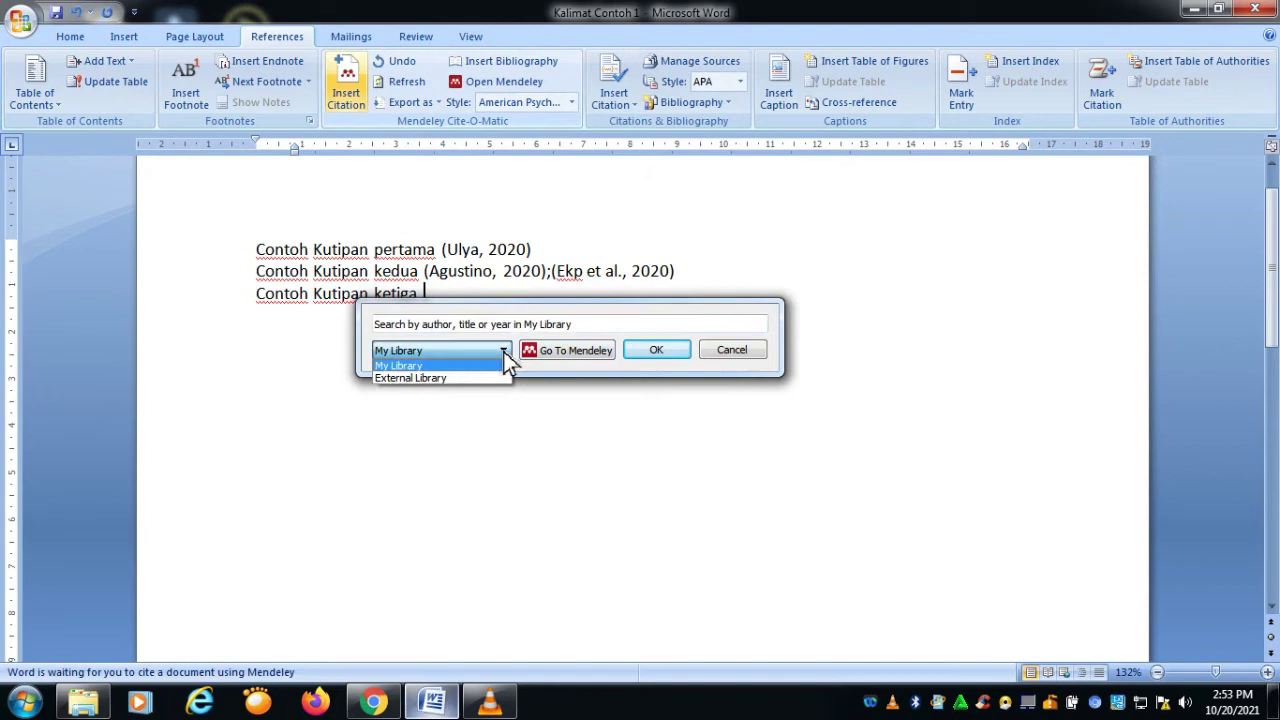
click(640, 347)
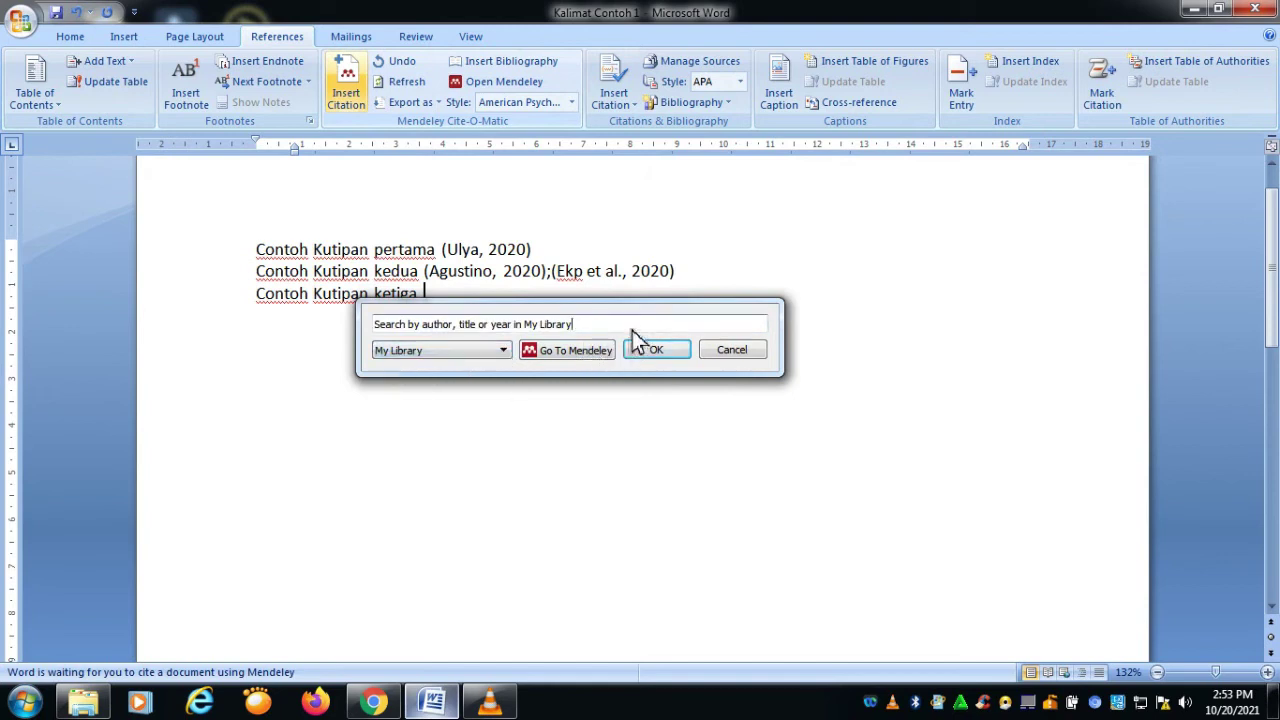
key(BackSpace)
key(BackSpace)
key(BackSpace)
key(BackSpace)
key(BackSpace)
key(BackSpace)
key(BackSpace)
key(BackSpace)
key(BackSpace)
key(BackSpace)
key(BackSpace)
key(BackSpace)
key(BackSpace)
key(BackSpace)
key(BackSpace)
key(BackSpace)
key(BackSpace)
key(BackSpace)
key(BackSpace)
key(BackSpace)
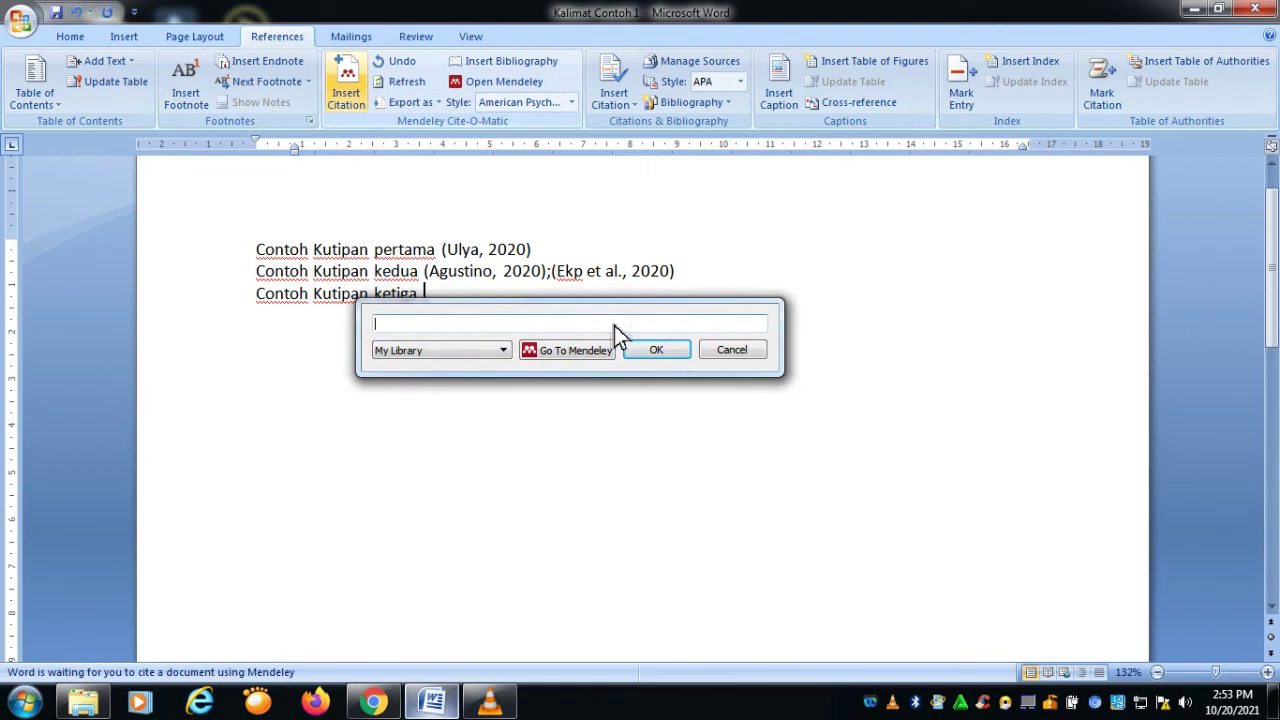
text(kebijak)
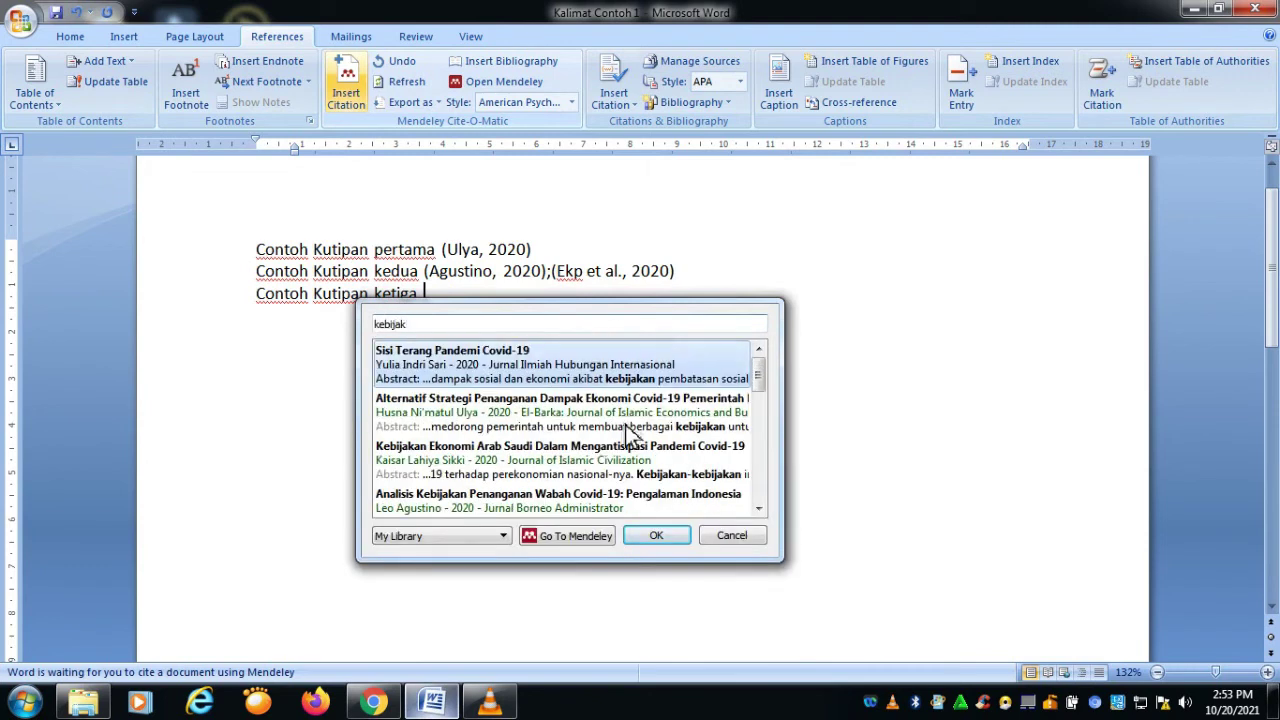
scroll(600, 450, down, 10)
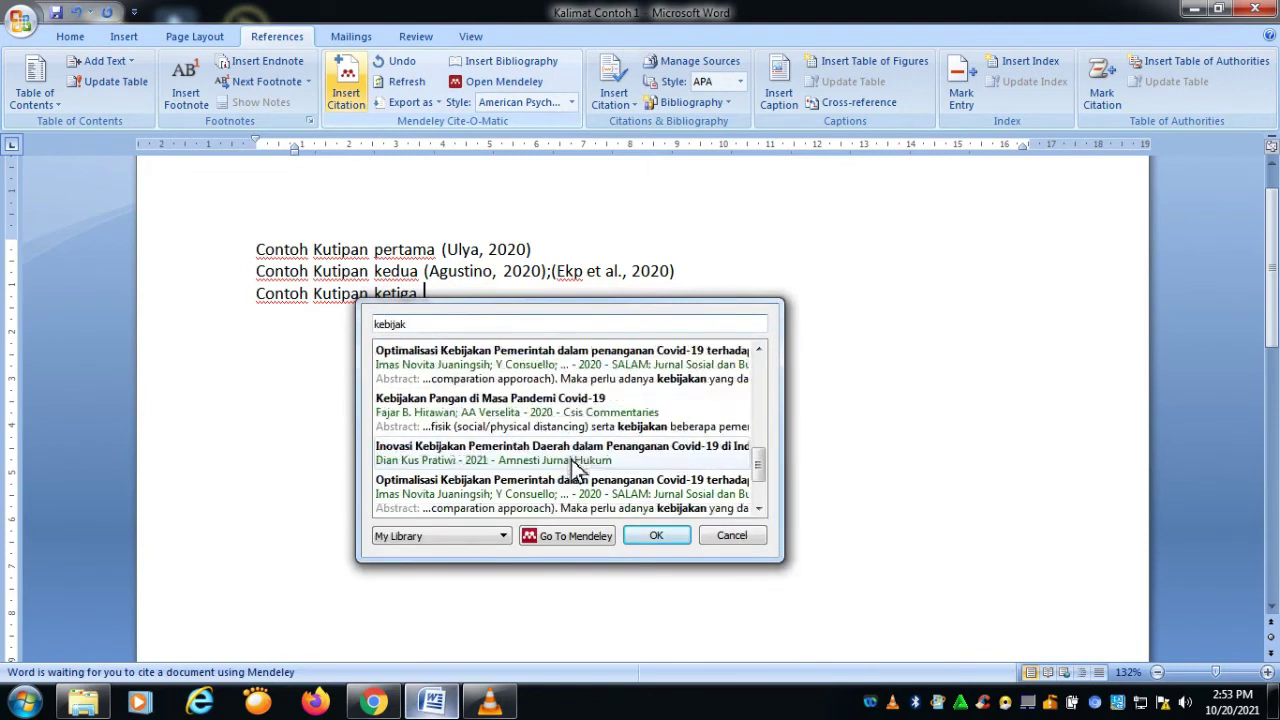
click(525, 482)
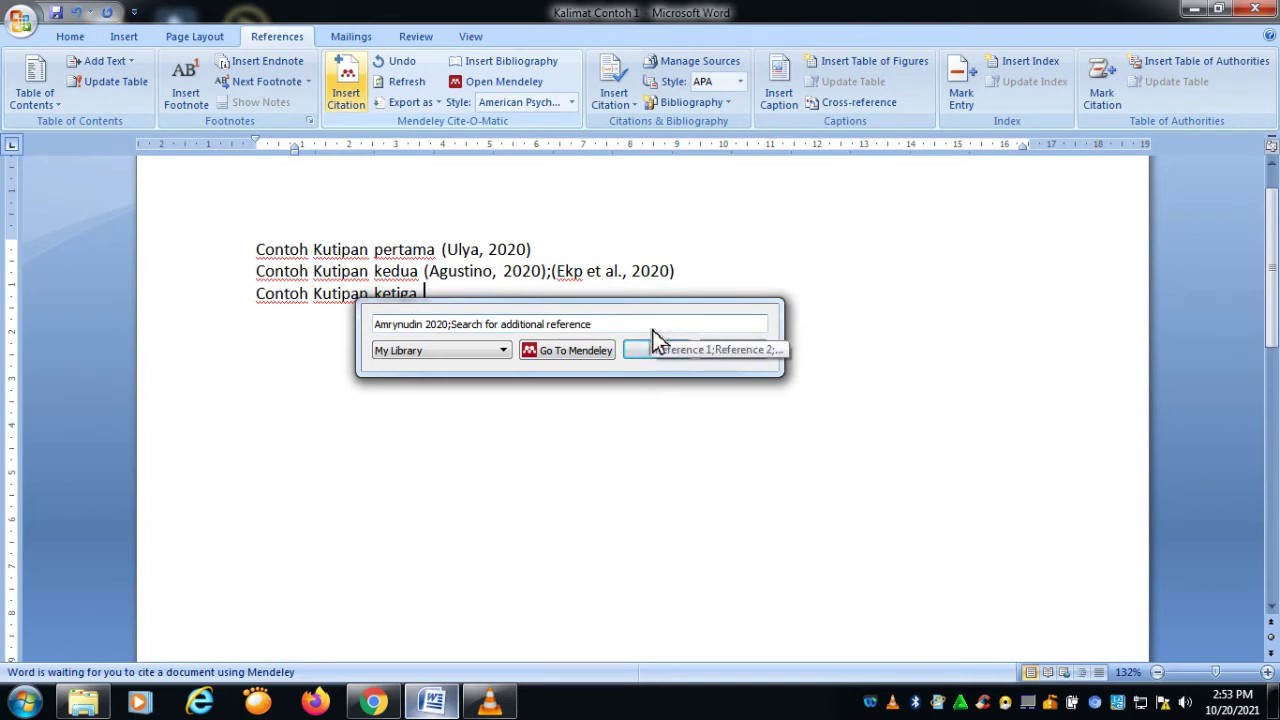
text(ke)
key(BackSpace)
key(BackSpace)
key(BackSpace)
Step: Add Sari 2020 and Juaningsih 2020 alongside Amrynudin and insert the combined citation
text(;)
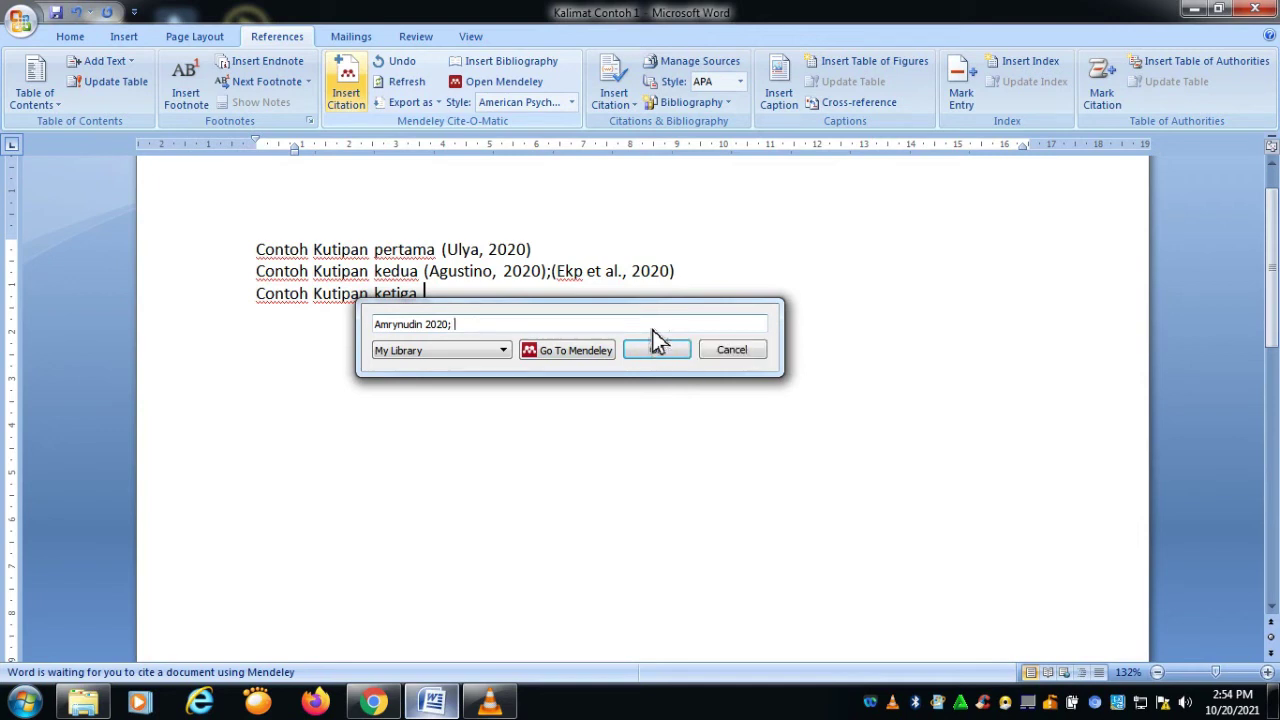
text(n)
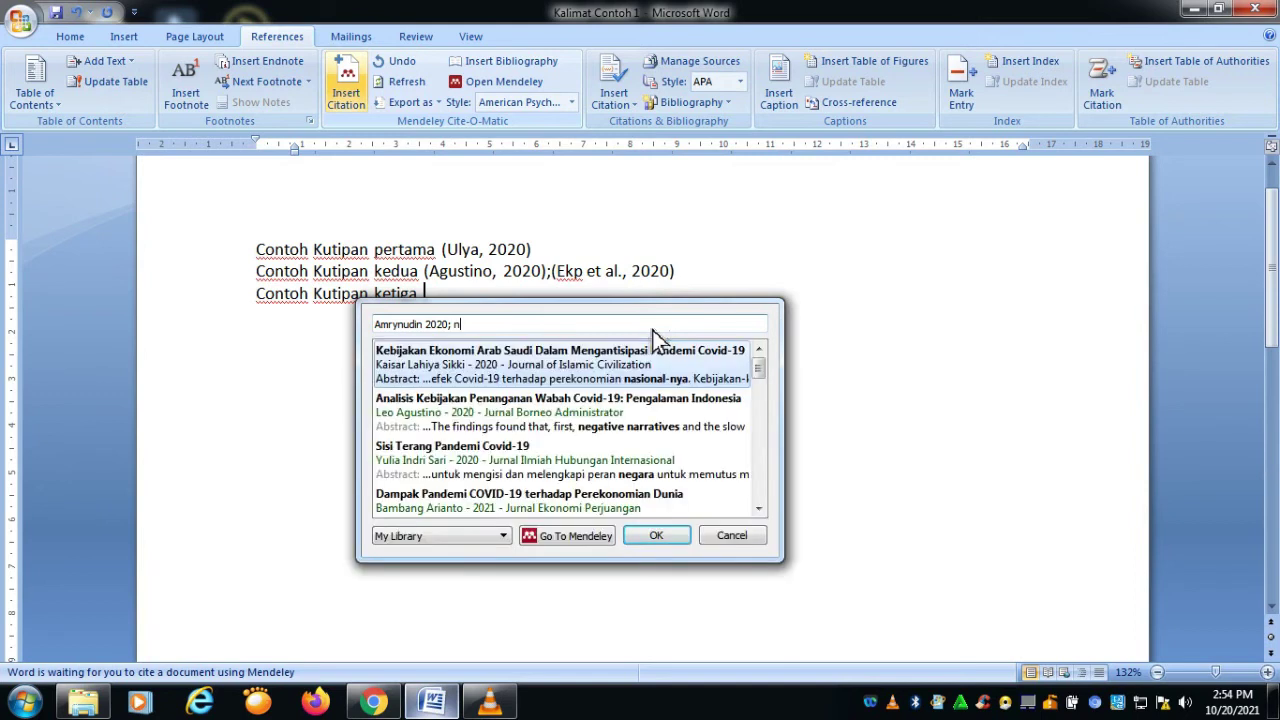
click(549, 466)
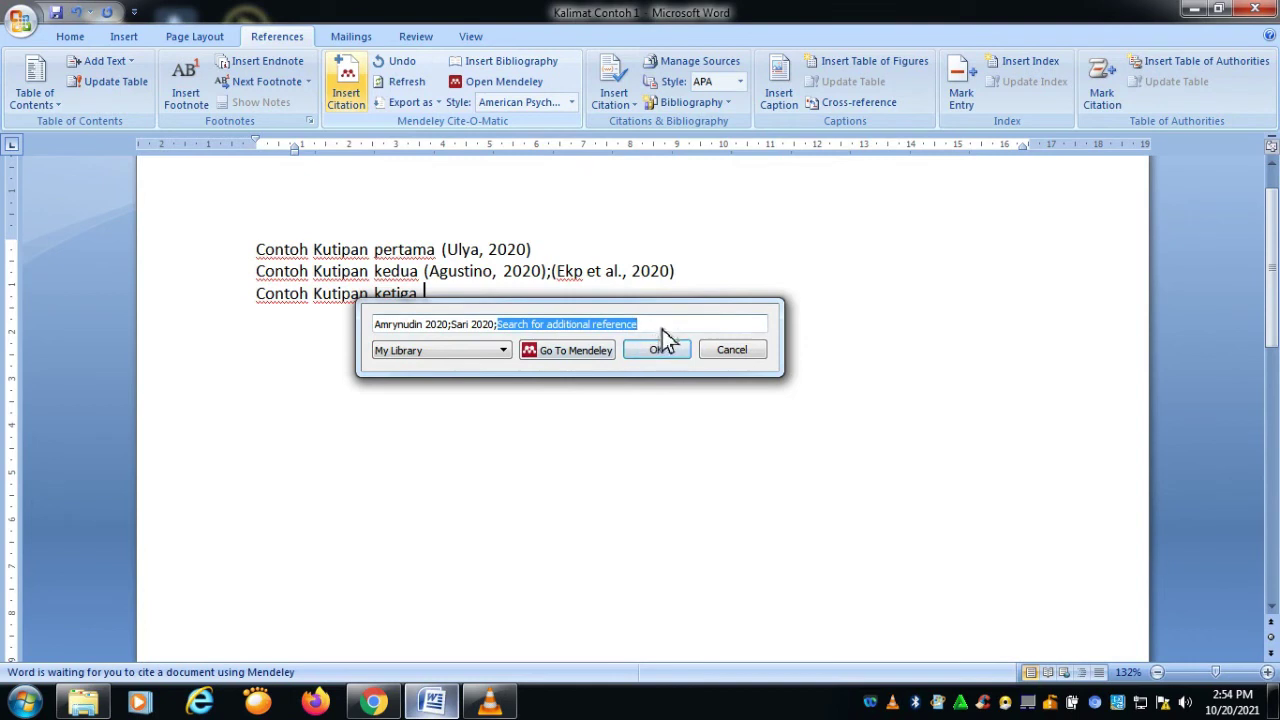
click(664, 327)
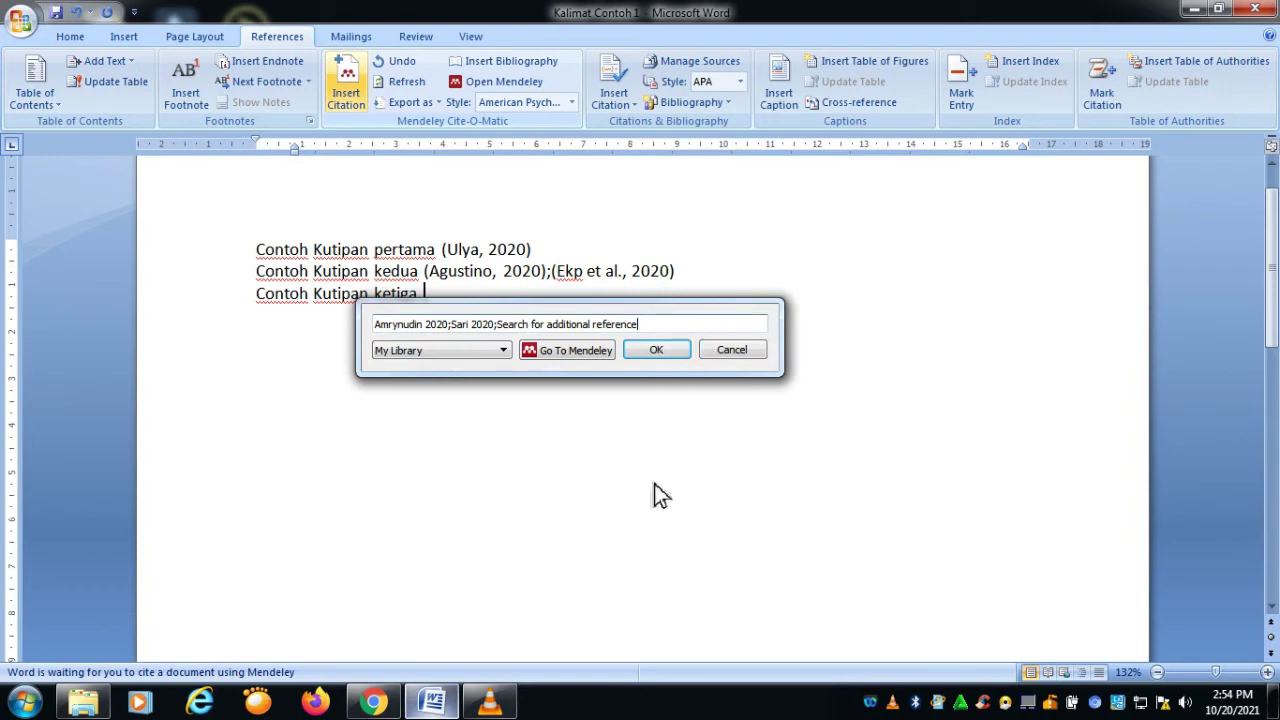
key(BackSpace)
key(BackSpace)
key(BackSpace)
key(BackSpace)
key(BackSpace)
key(BackSpace)
key(BackSpace)
key(BackSpace)
key(BackSpace)
key(BackSpace)
key(BackSpace)
key(BackSpace)
key(BackSpace)
key(BackSpace)
key(BackSpace)
key(BackSpace)
key(BackSpace)
key(BackSpace)
key(BackSpace)
key(BackSpace)
key(BackSpace)
key(BackSpace)
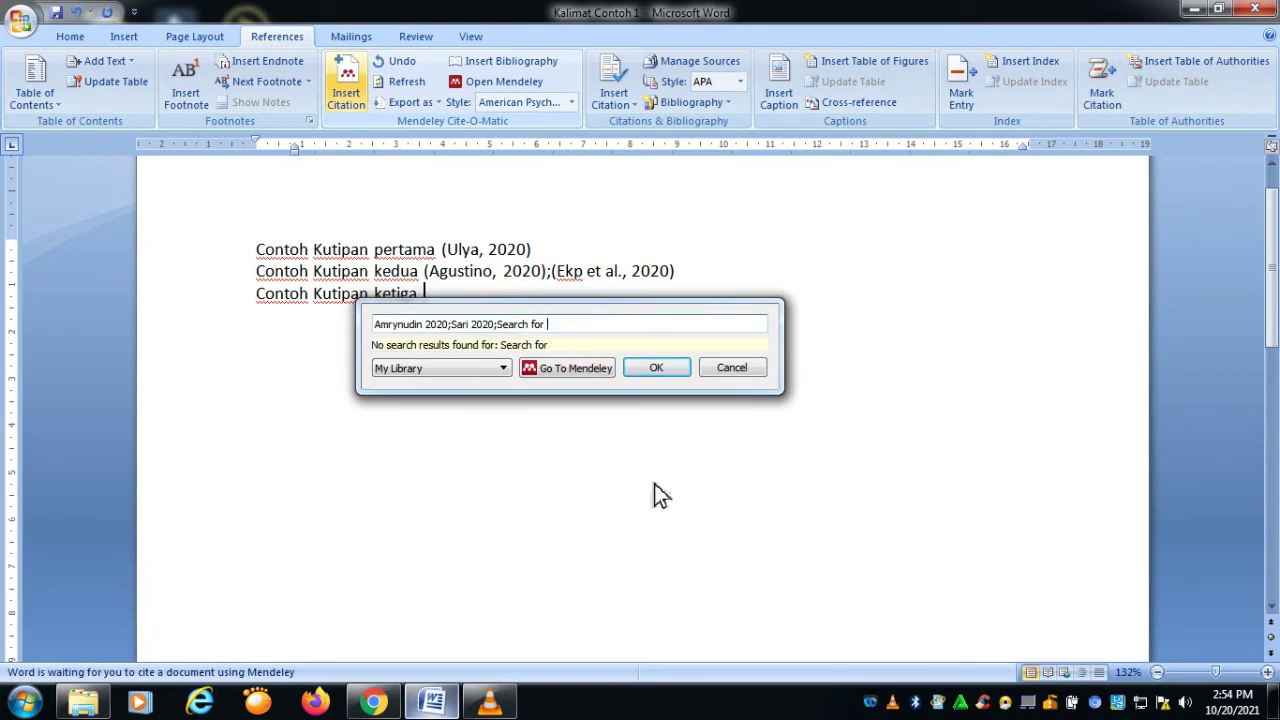
key(BackSpace)
key(BackSpace)
key(BackSpace)
key(BackSpace)
key(BackSpace)
key(BackSpace)
key(BackSpace)
key(BackSpace)
key(BackSpace)
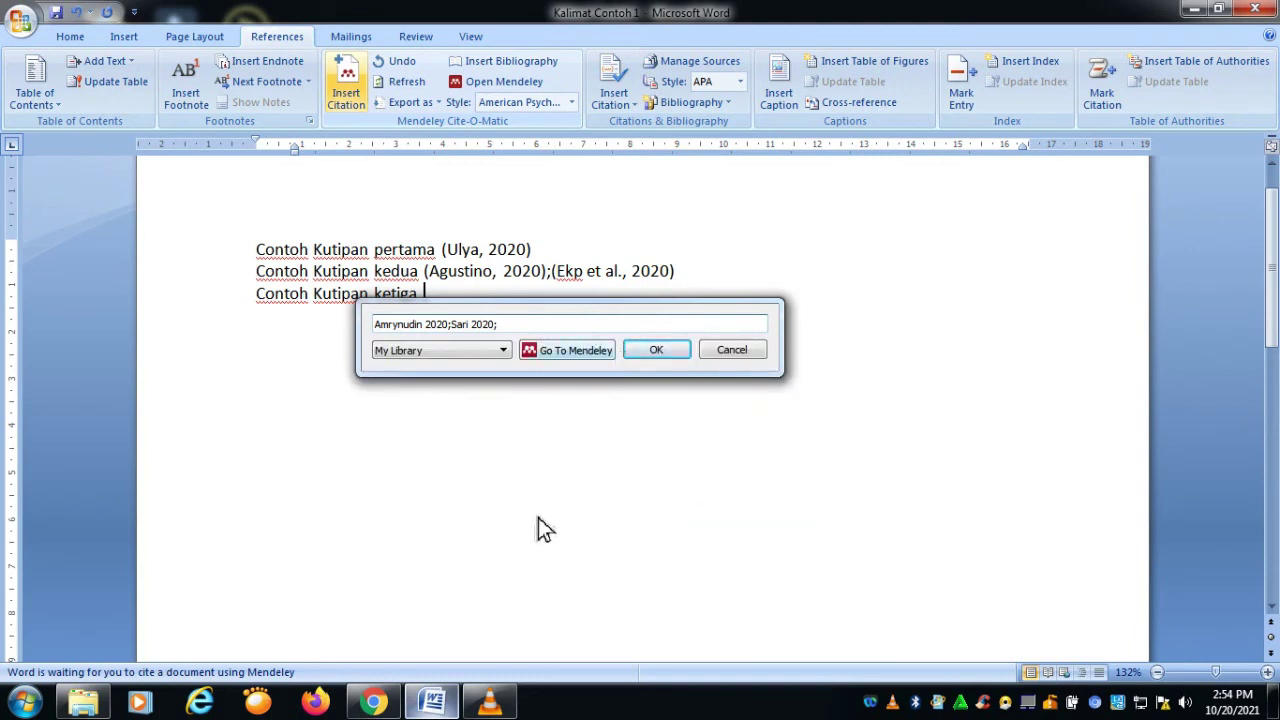
text(u)
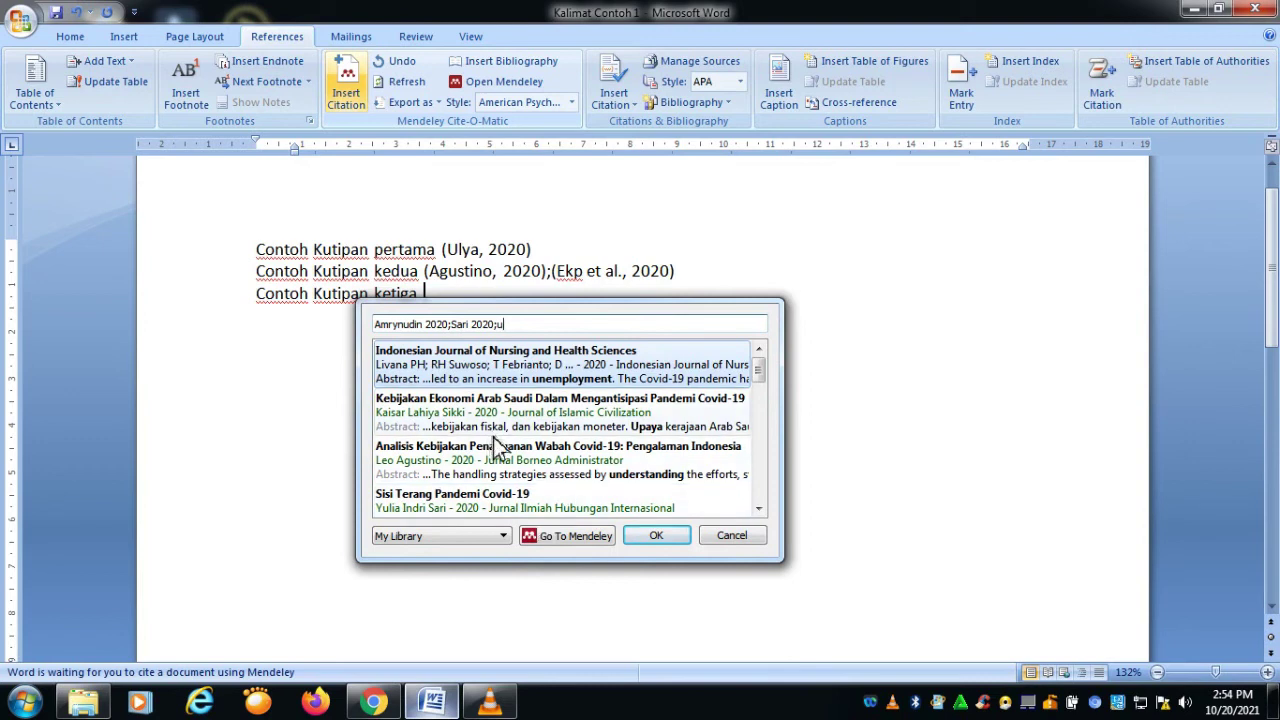
scroll(495, 455, down, 3)
click(496, 464)
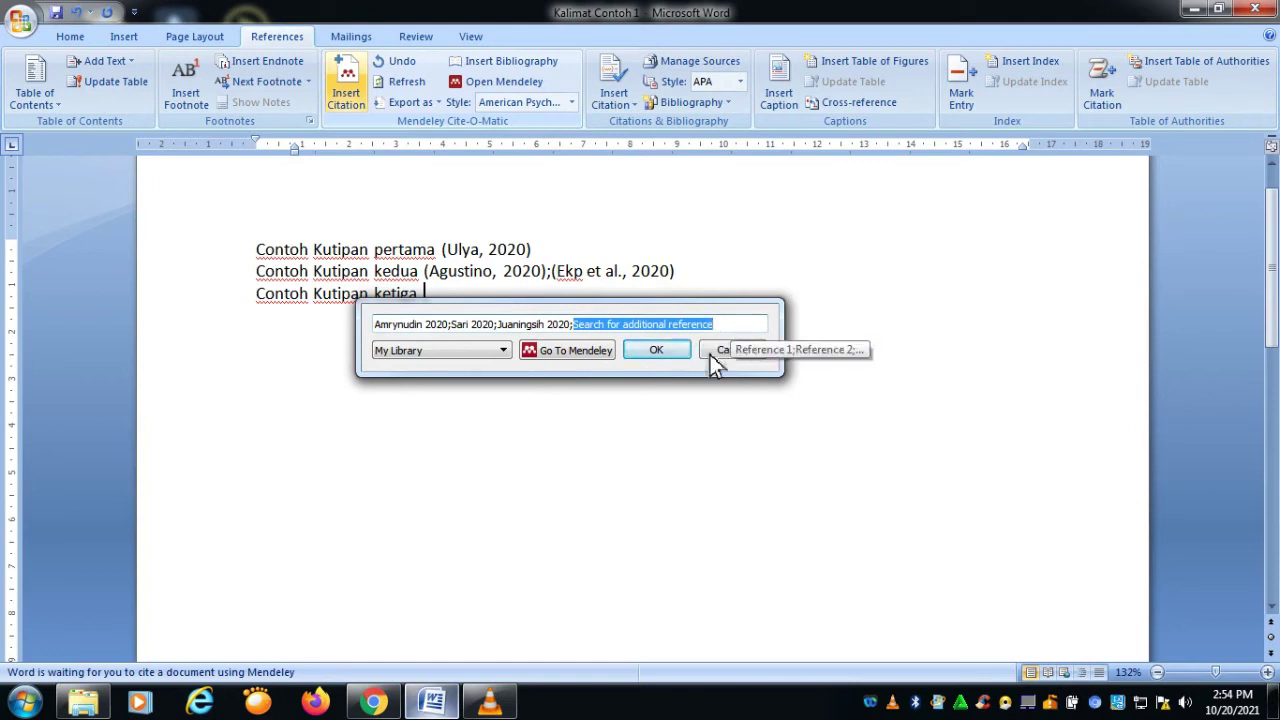
click(677, 357)
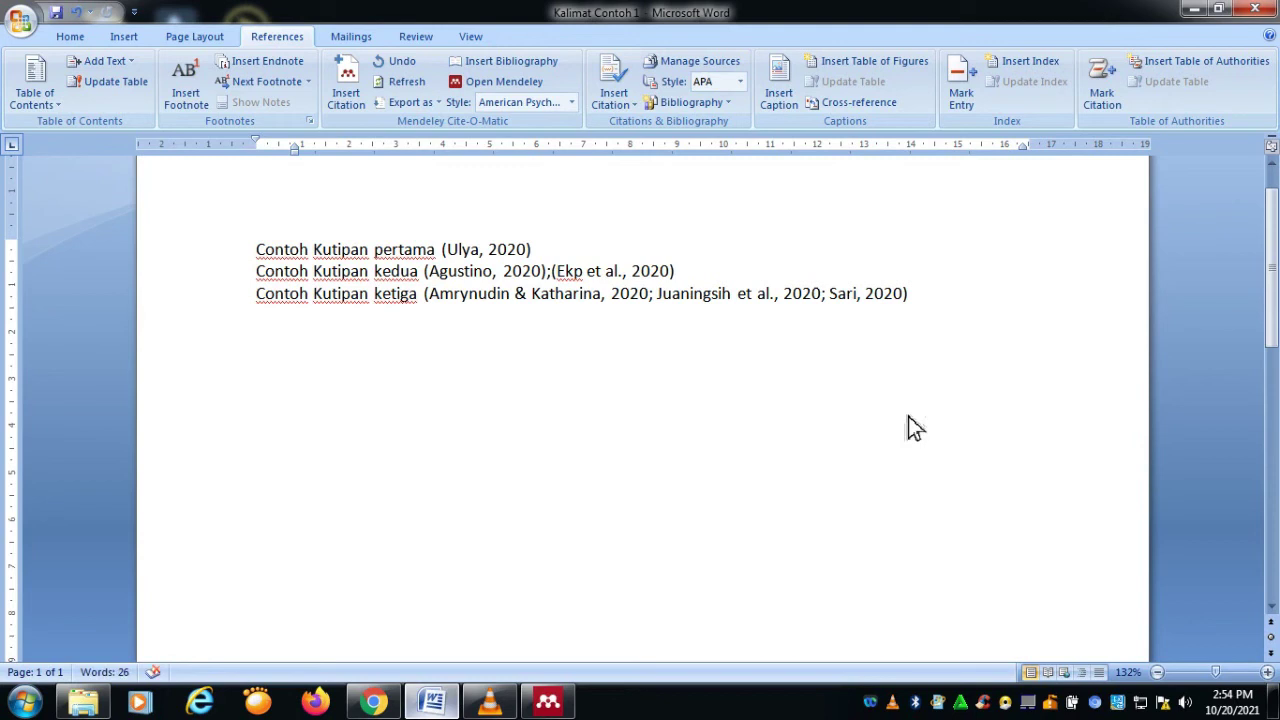
key(BackSpace)
Step: Type the DAFTAR PUSTAKA heading and make it centred and bold
text(DAFTAR PUSTAKA)
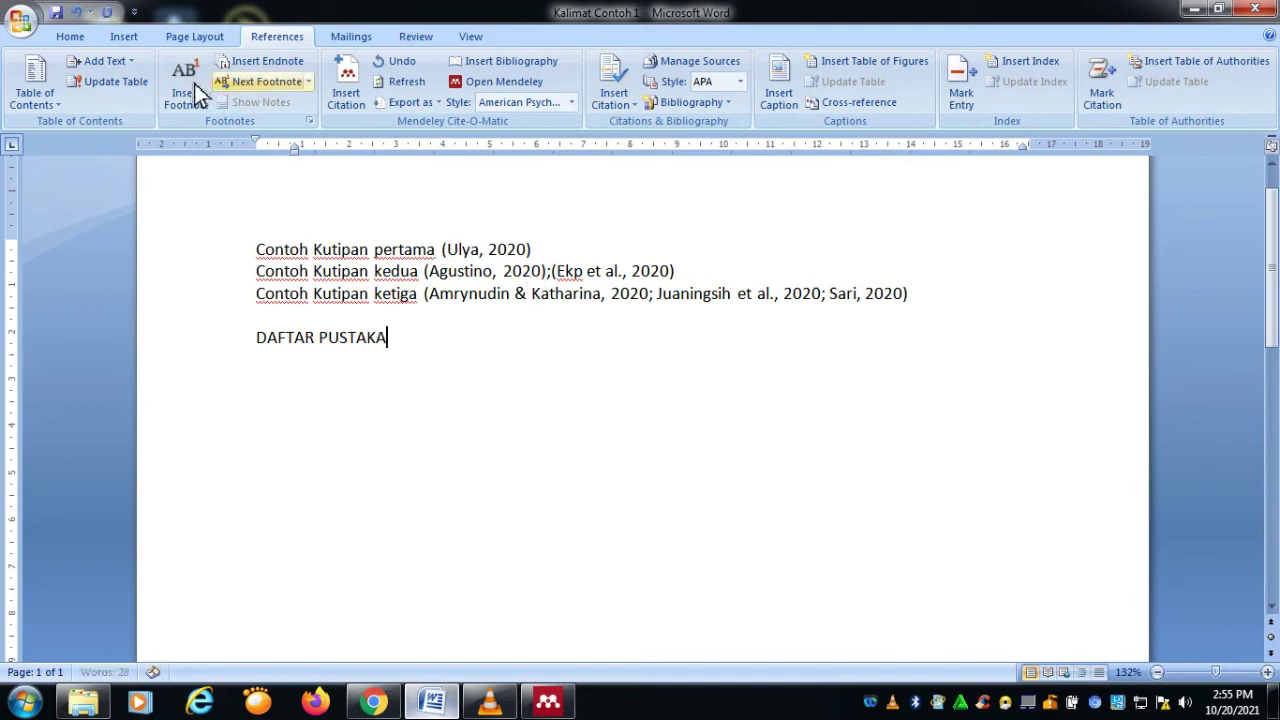
click(66, 38)
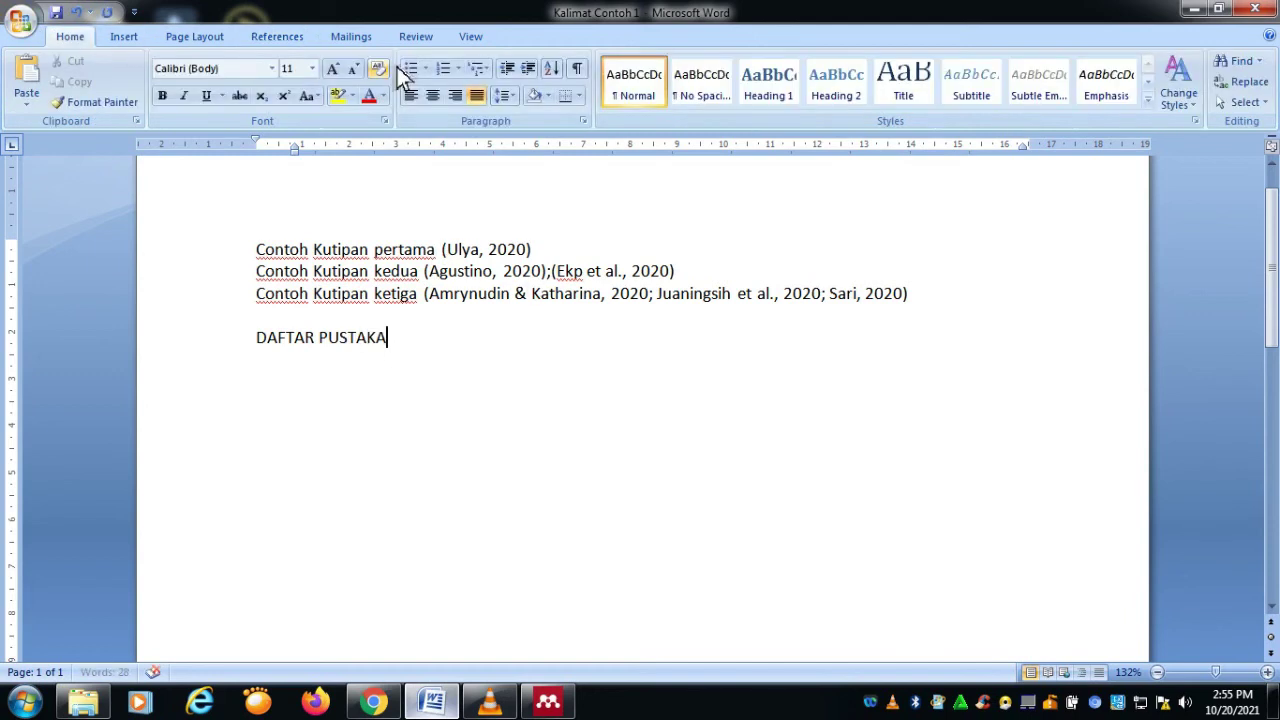
click(438, 99)
drag(577, 345, 689, 337)
key(Left)
shift+click(722, 340)
click(162, 97)
click(742, 358)
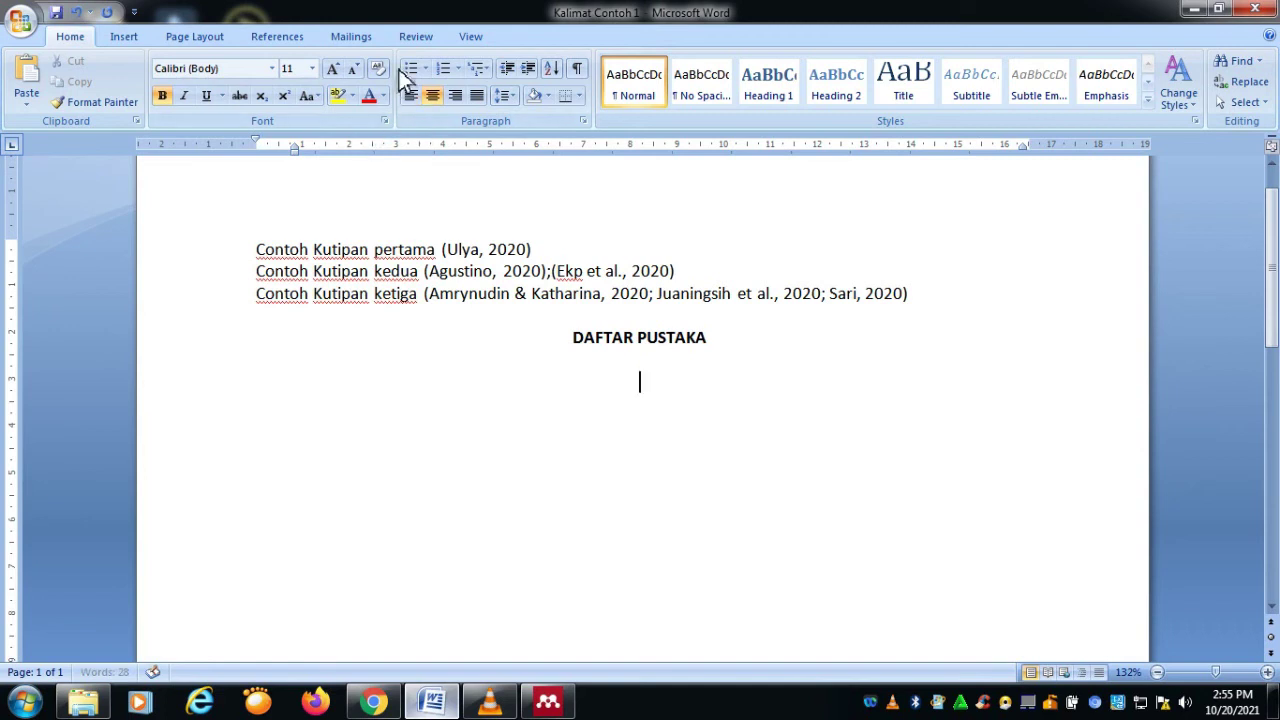
click(300, 40)
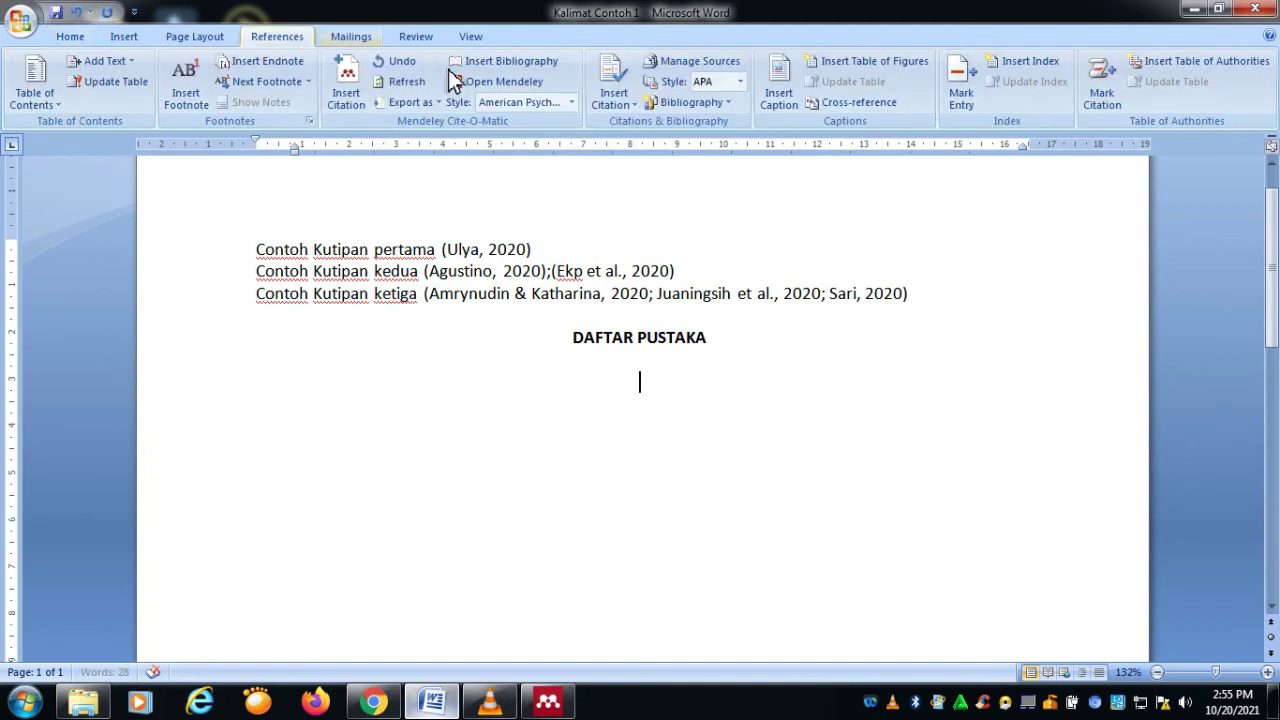
Step: Insert the Mendeley bibliography under DAFTAR PUSTAKA, listing six APA references from Agustino to Ulya
click(524, 70)
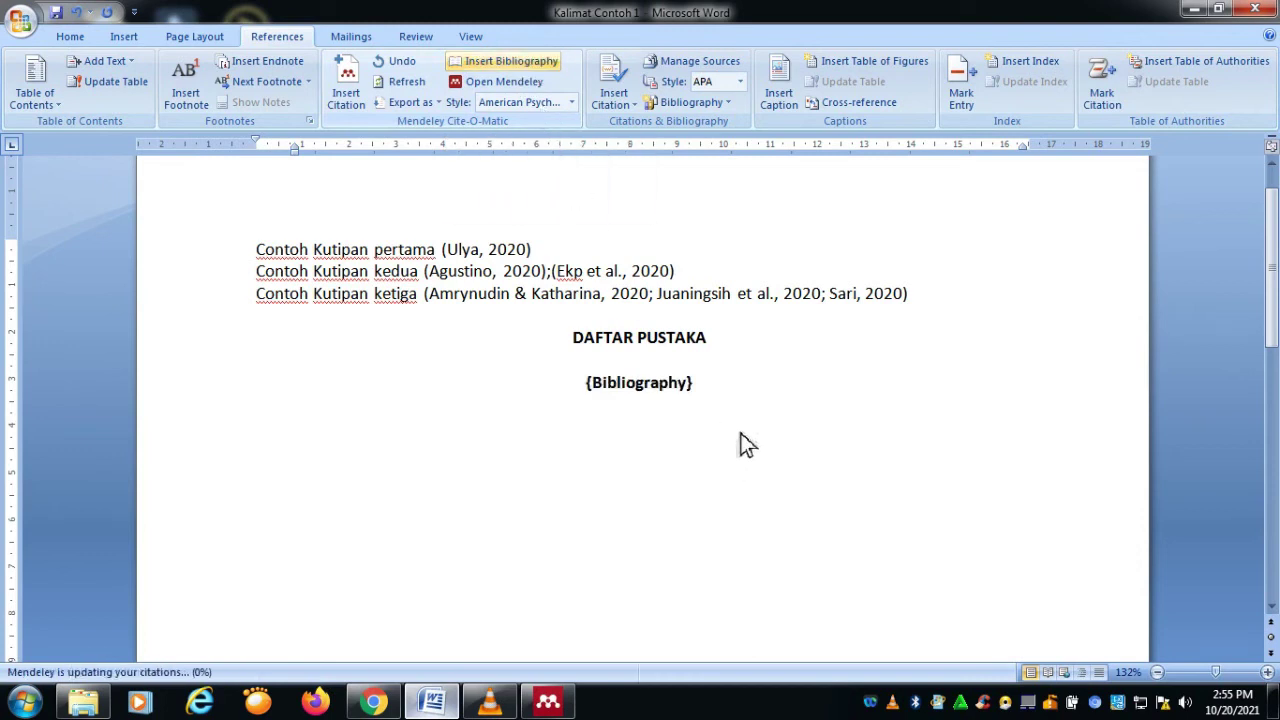
scroll(737, 432, down, 5)
scroll(700, 450, up, 4)
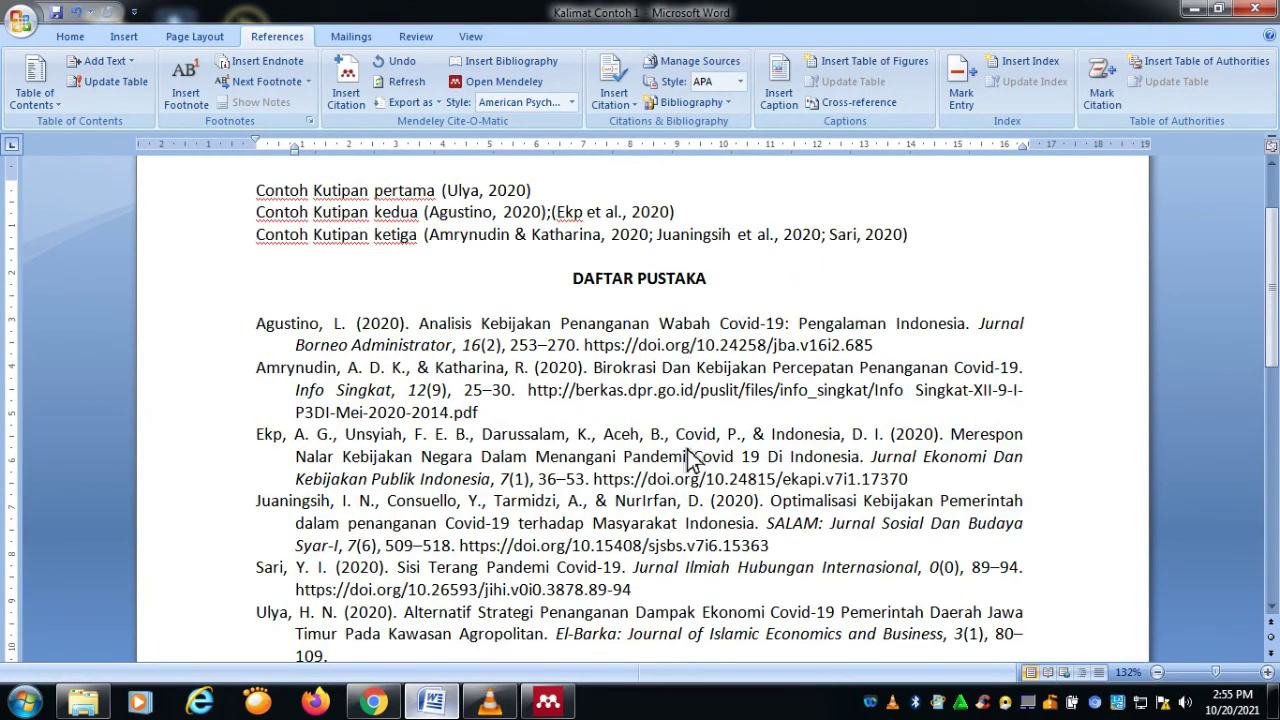
scroll(690, 460, down, 1)
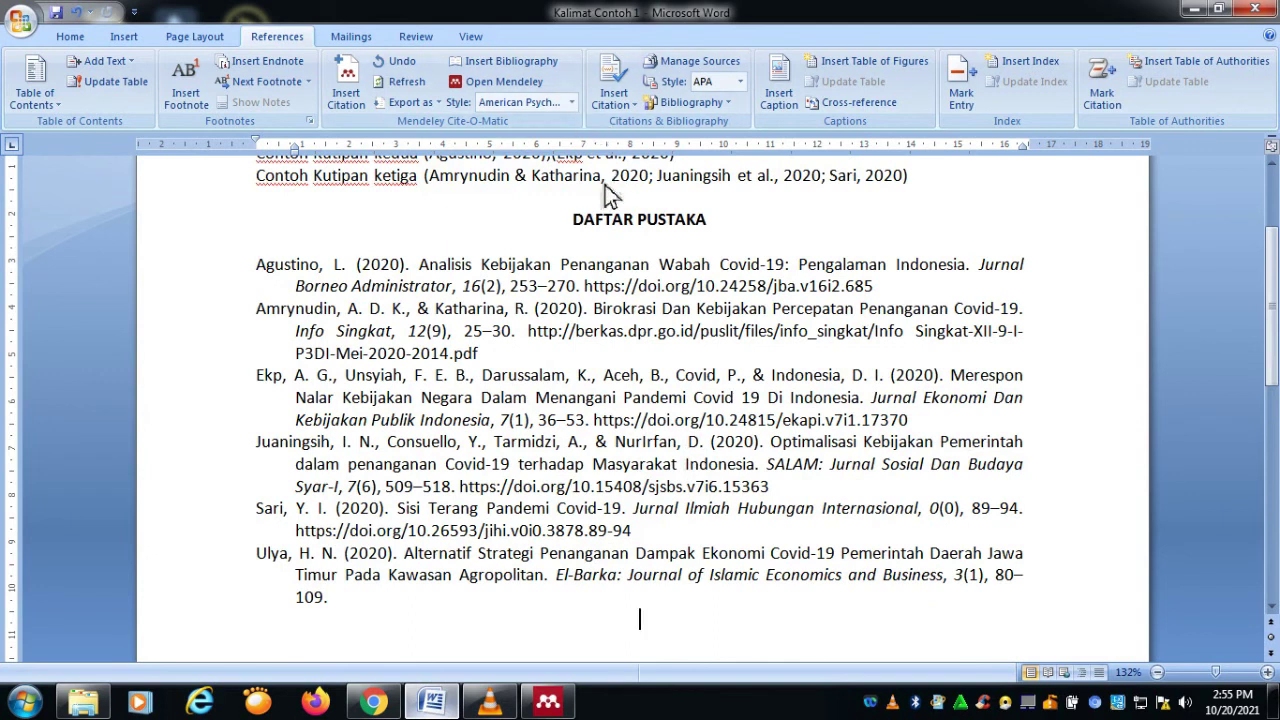
scroll(605, 195, up, 1)
Step: Preview the citations and bibliography in IEEE style, then switch back to APA 7th edition
click(573, 103)
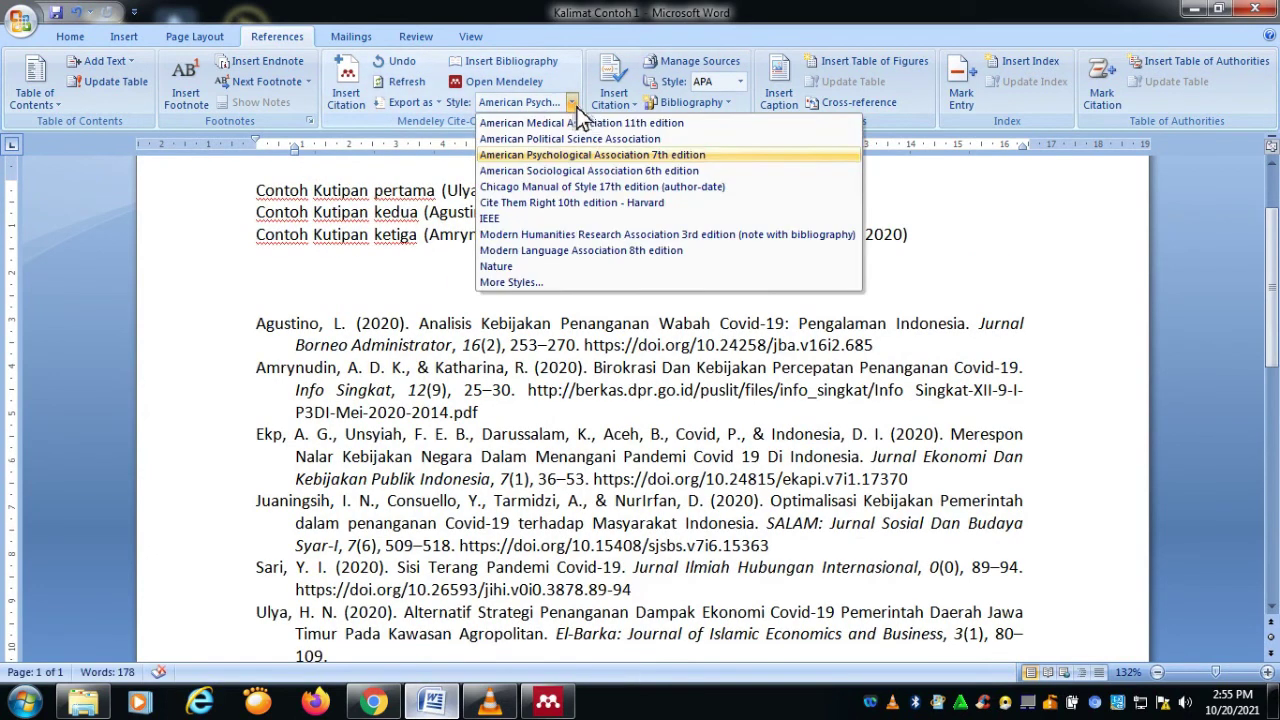
click(526, 217)
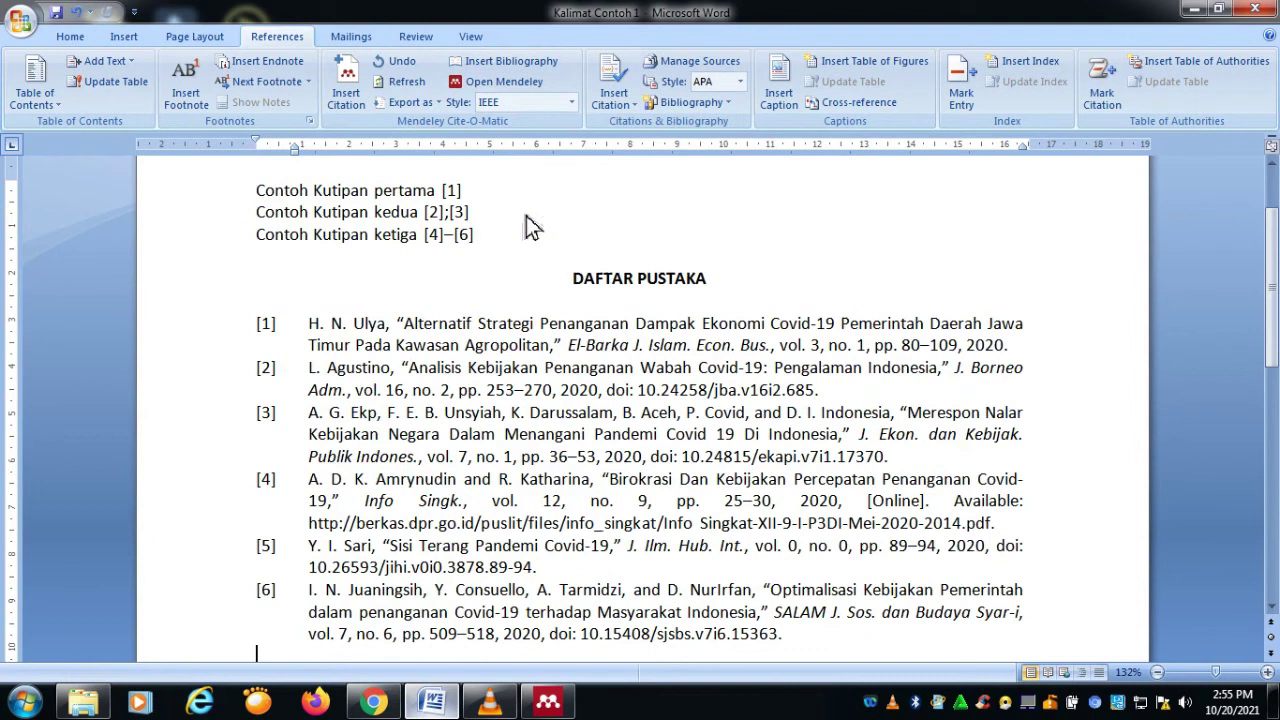
scroll(425, 402, down, 5)
scroll(425, 402, up, 4)
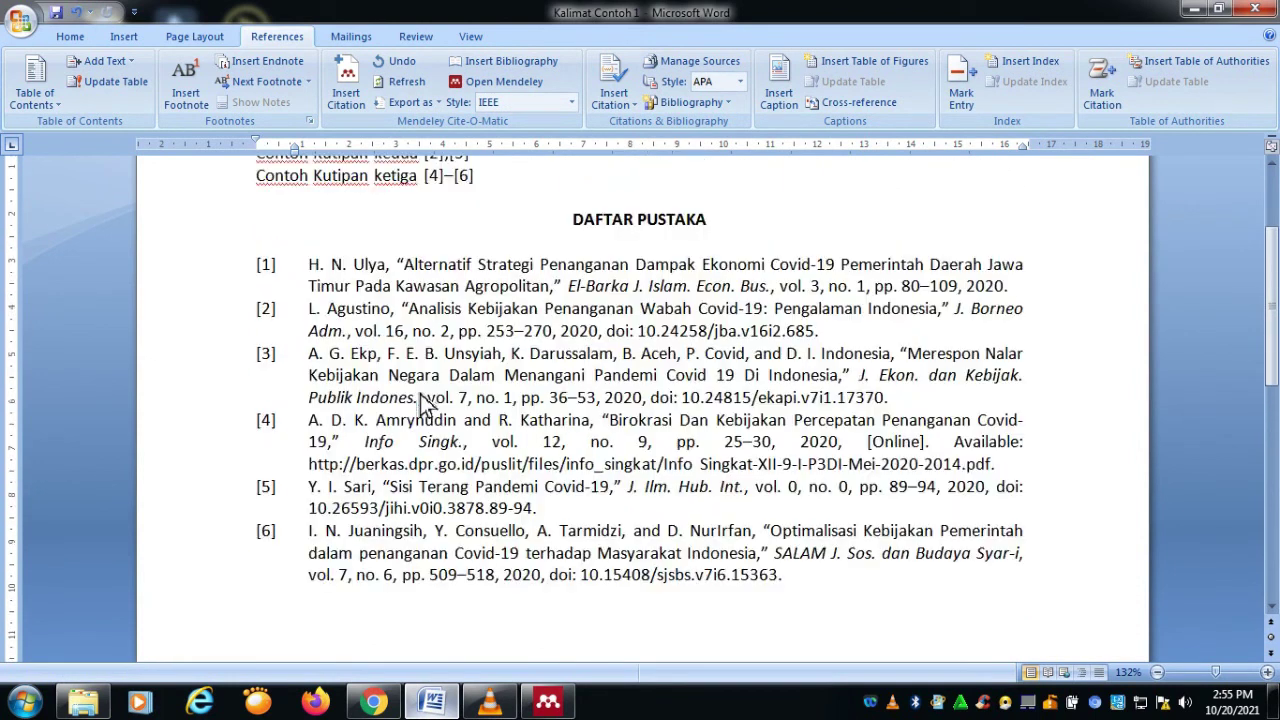
scroll(425, 402, up, 1)
click(572, 102)
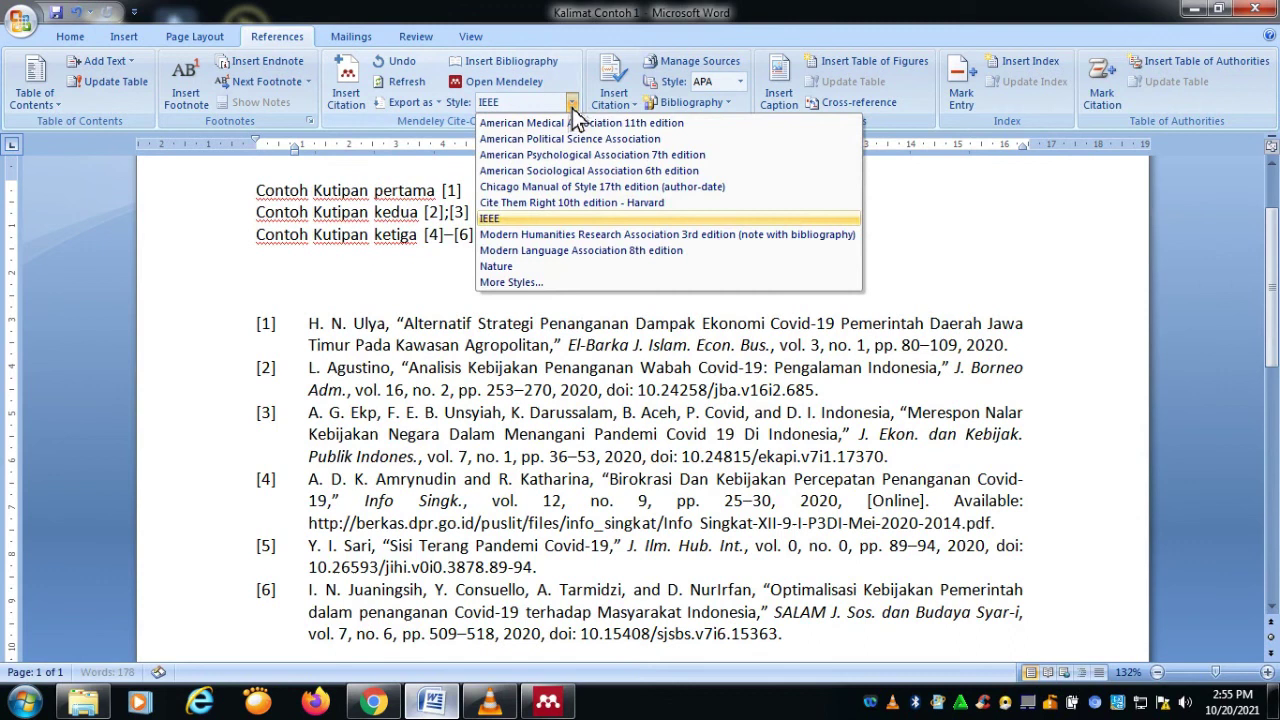
click(570, 156)
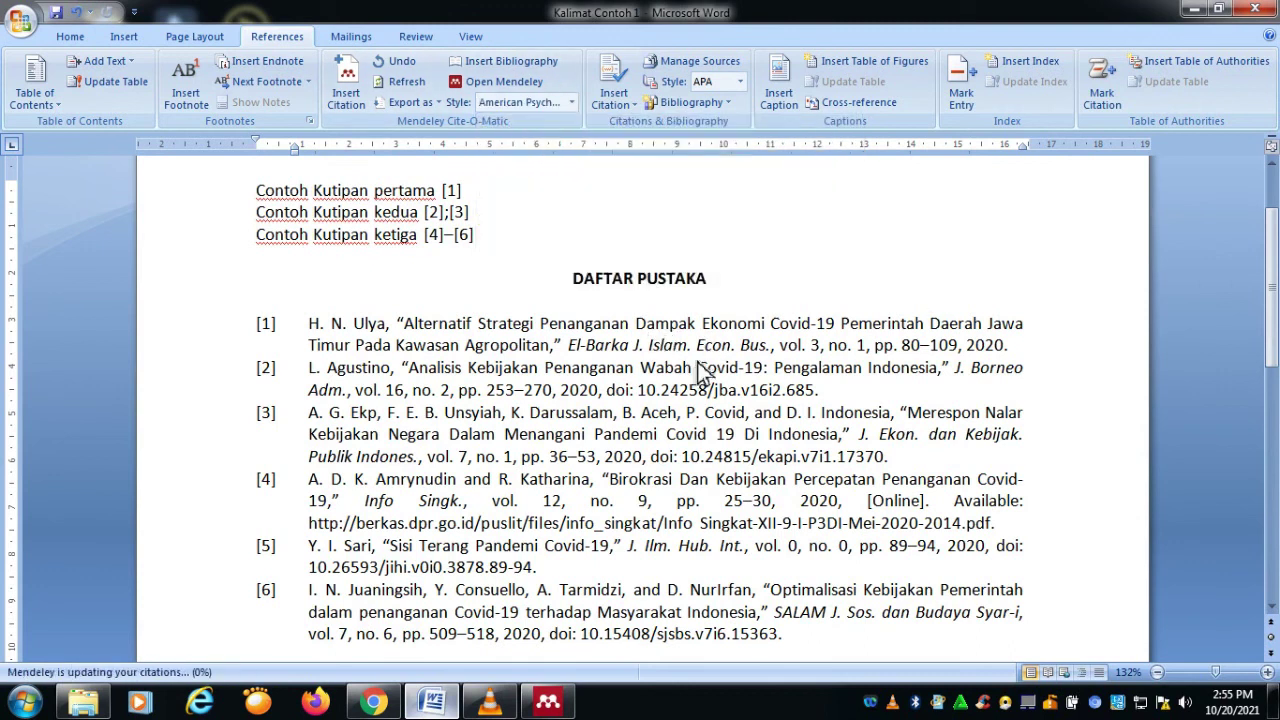
Step: Apply Cite Them Right Harvard style, then restore APA 7th edition
click(576, 107)
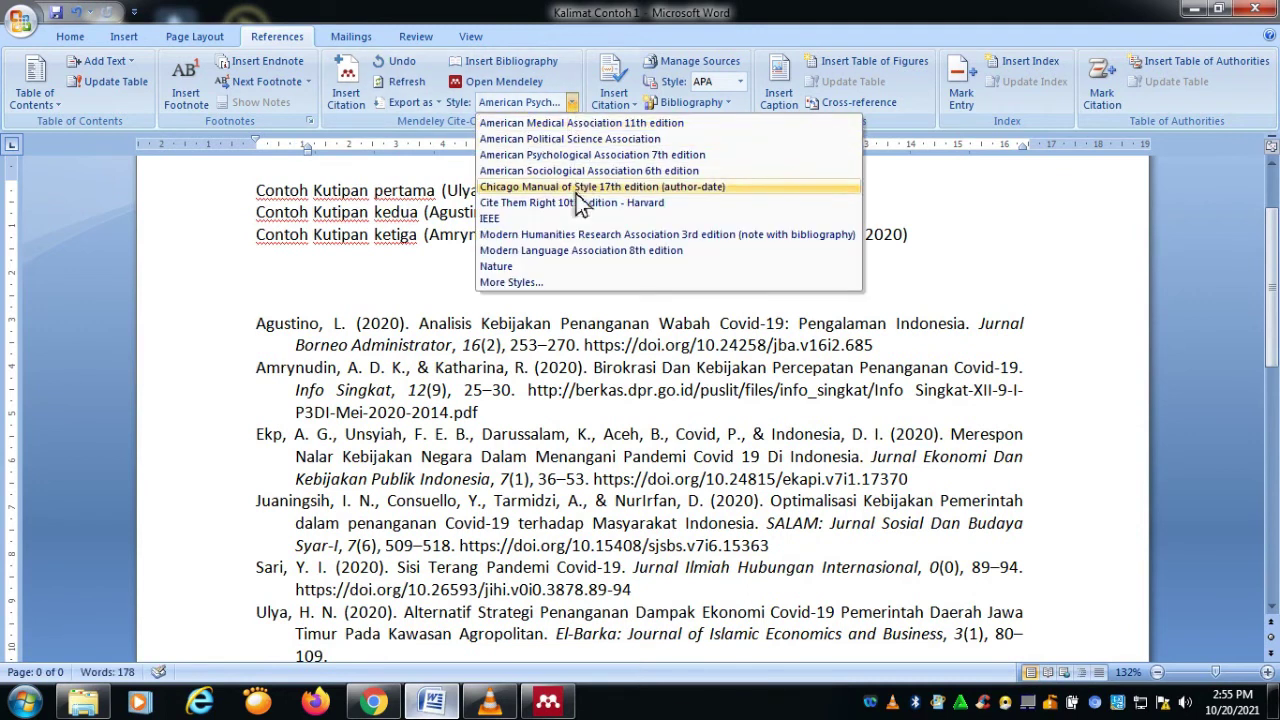
click(567, 202)
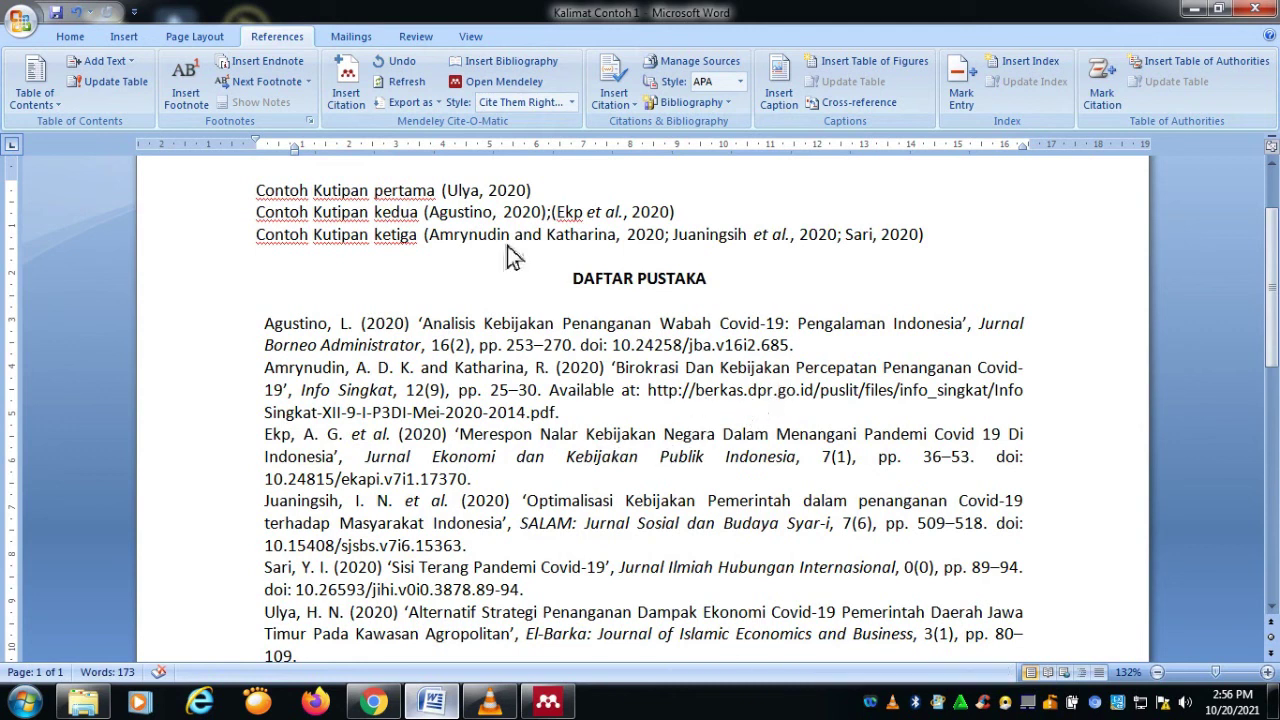
click(575, 106)
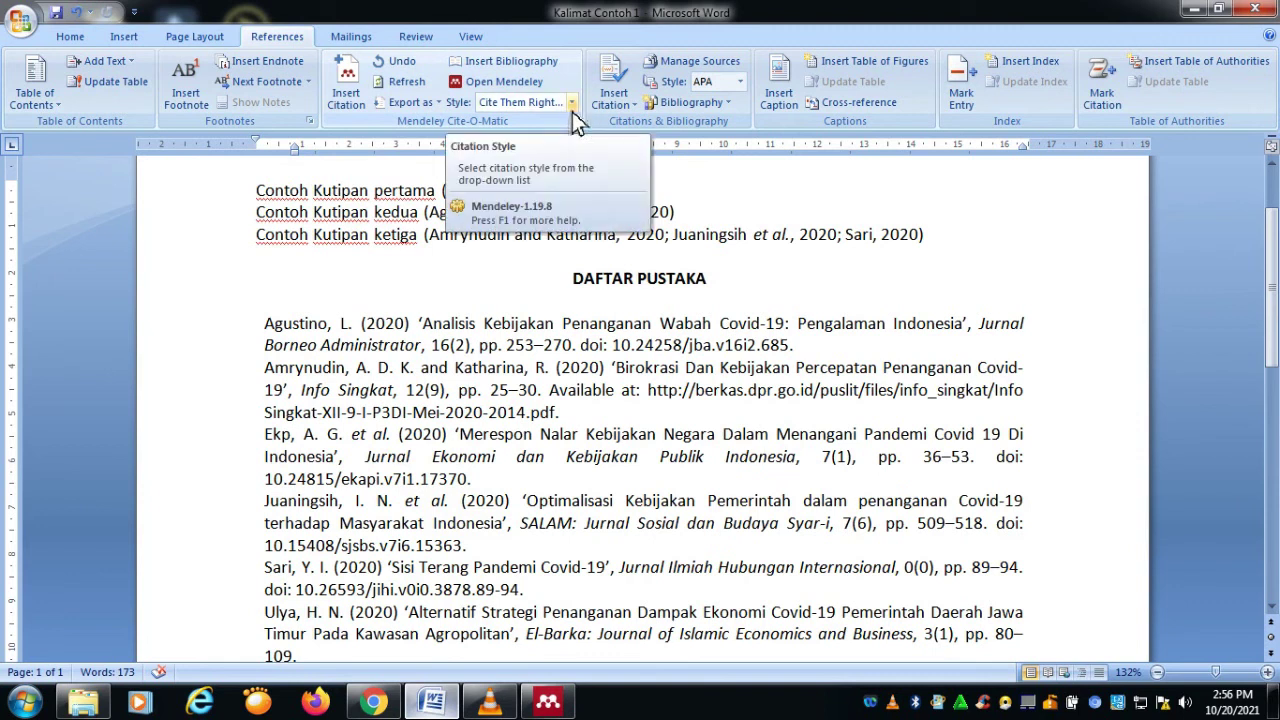
click(572, 102)
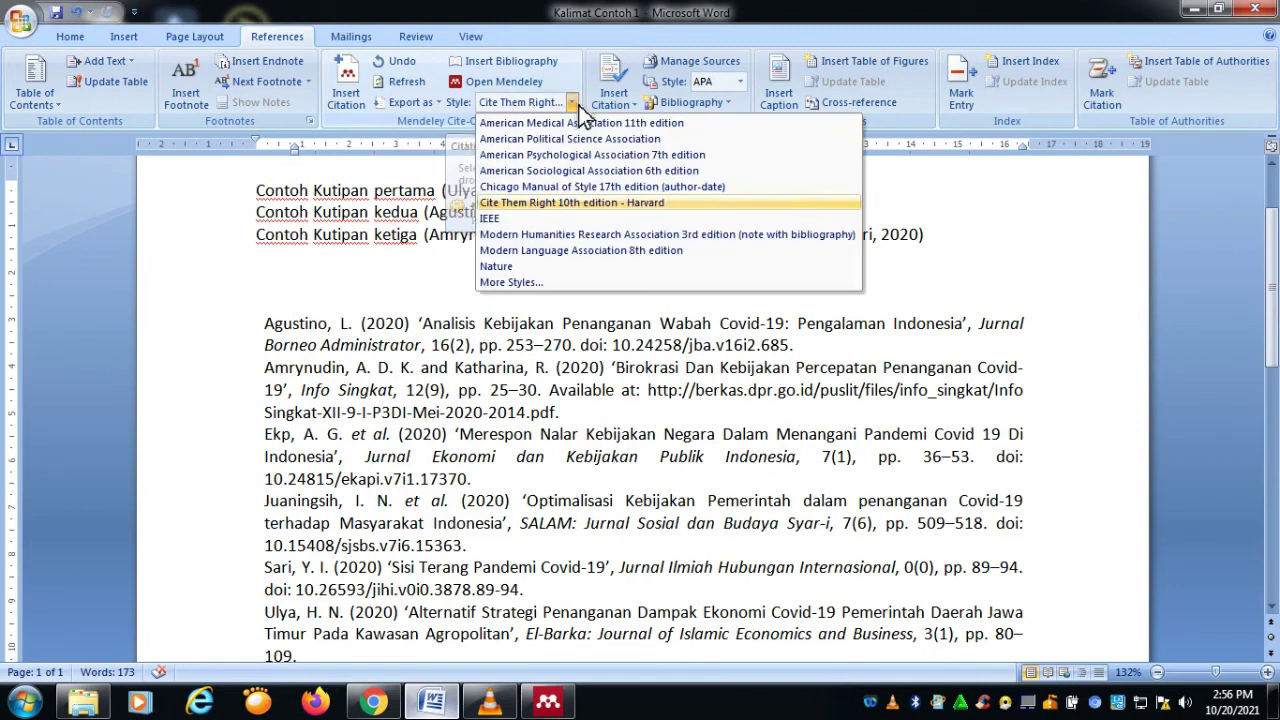
click(561, 160)
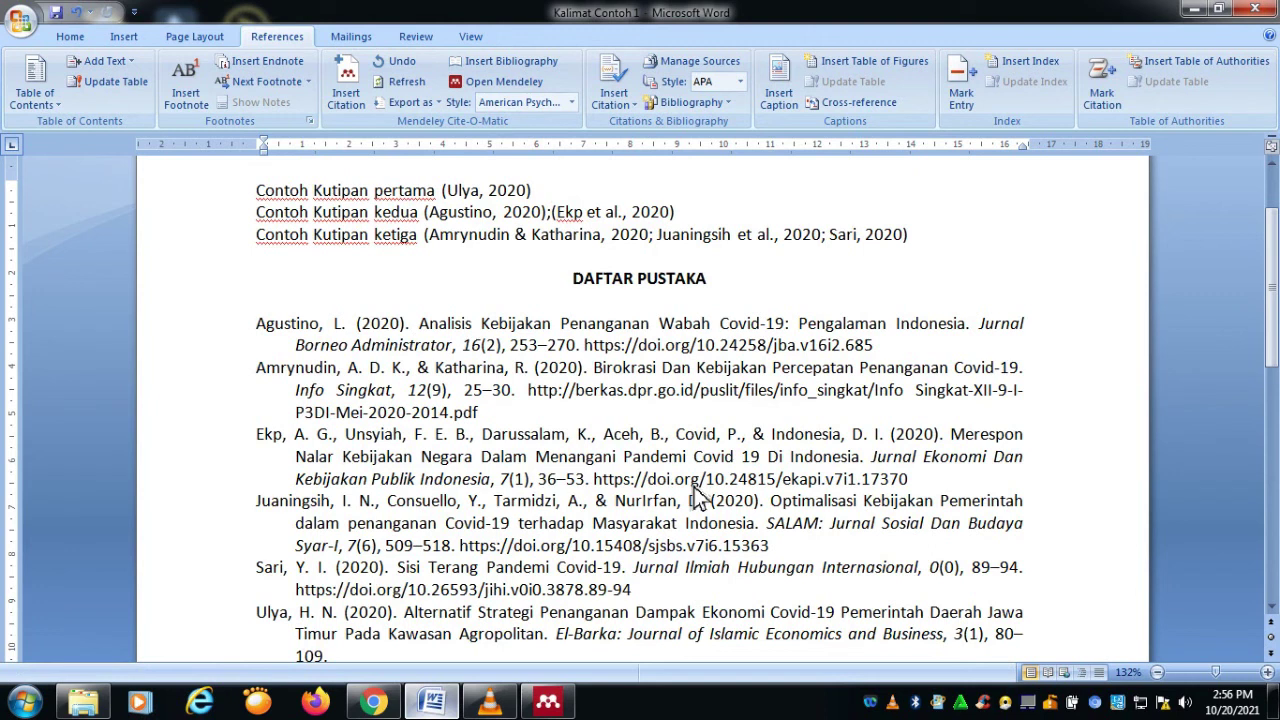
Step: Maximize Mendeley and skim the Kebijakan Pangan di Masa Pandemi Covid-19 PDF
click(548, 703)
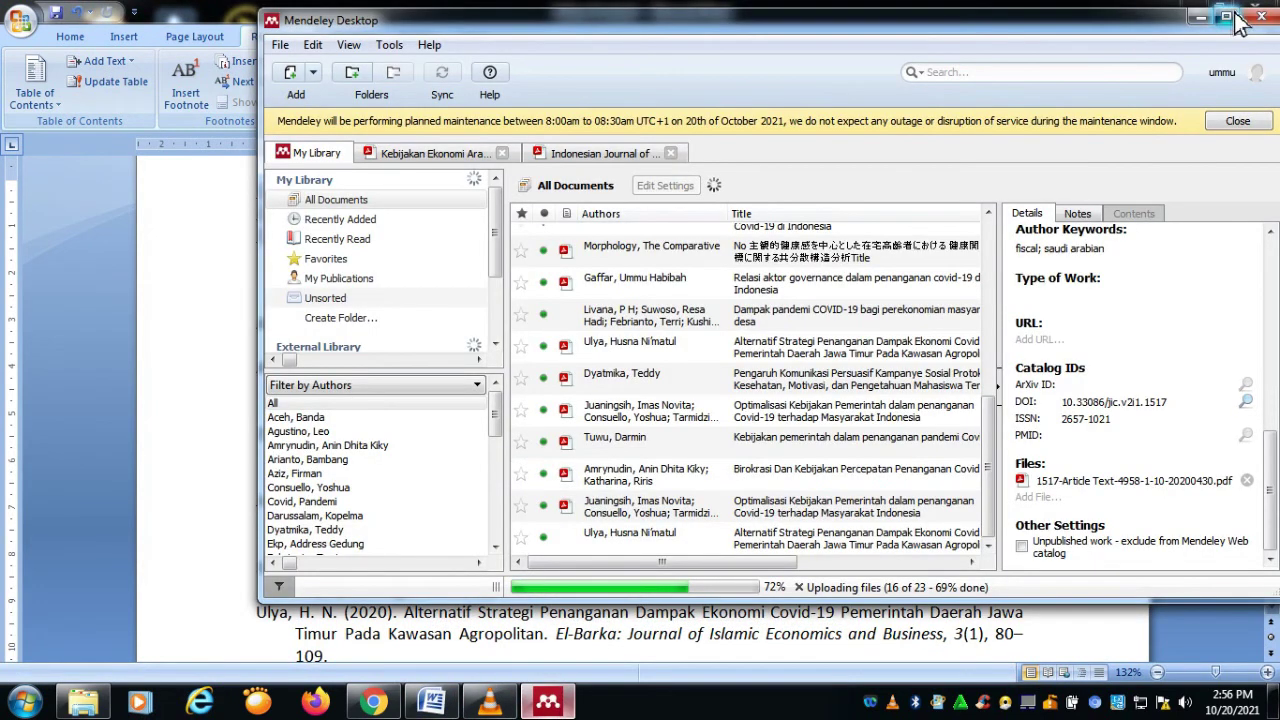
click(1226, 16)
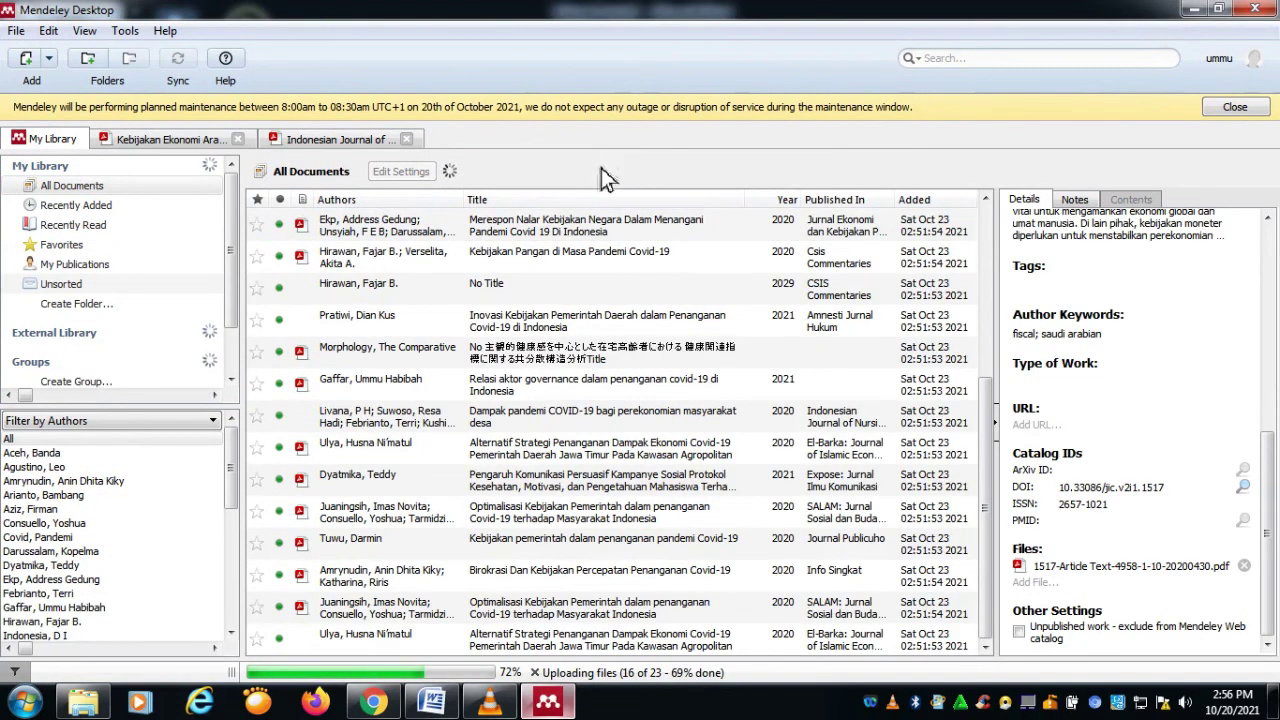
double_click(386, 256)
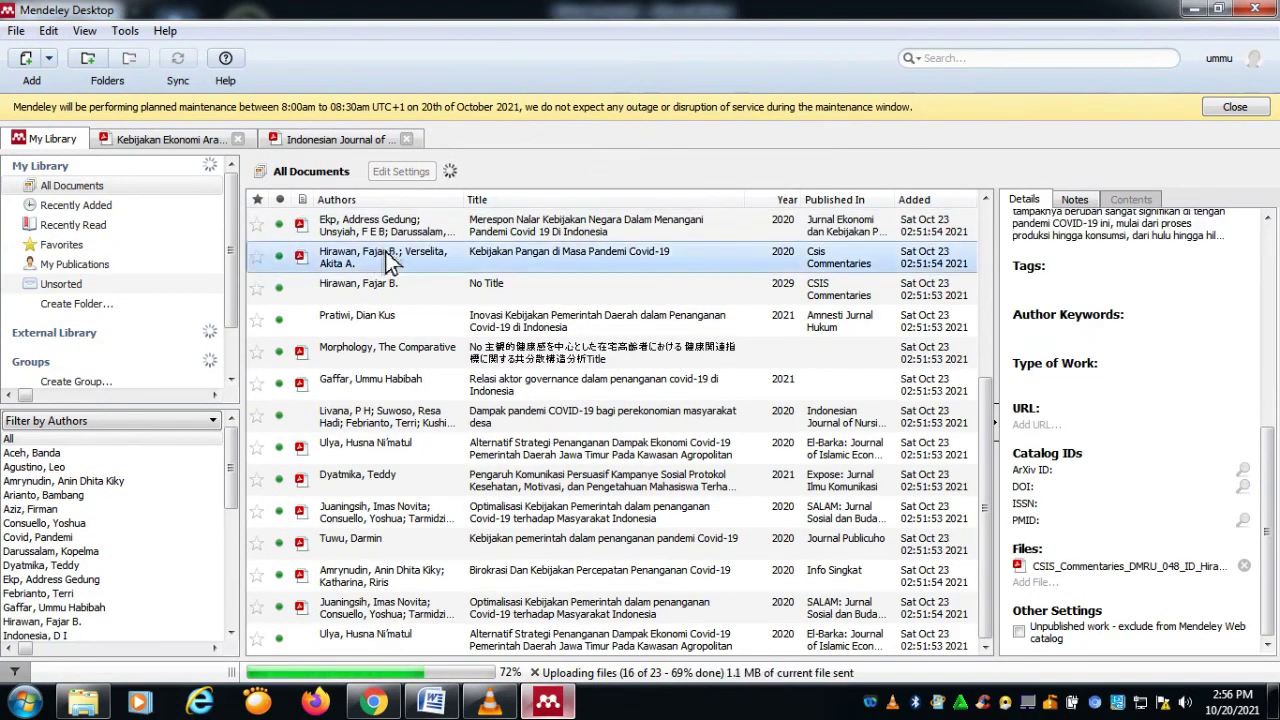
scroll(536, 255, down, 5)
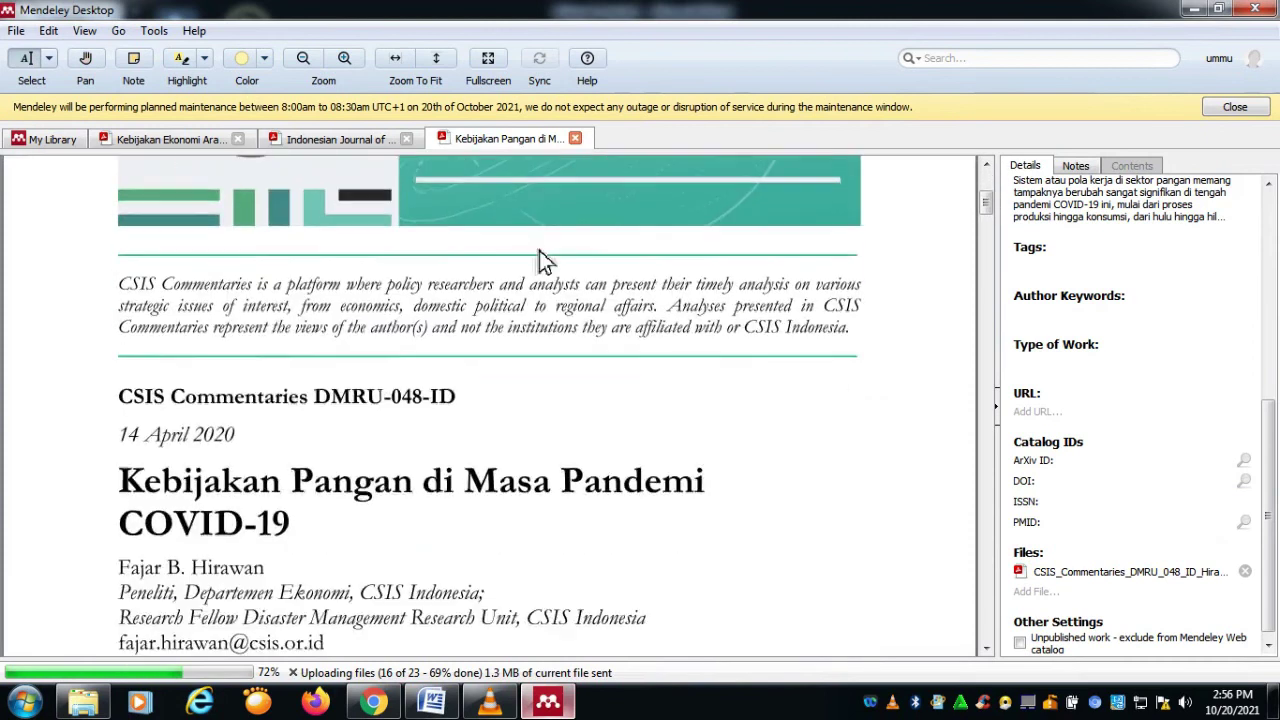
scroll(539, 259, down, 15)
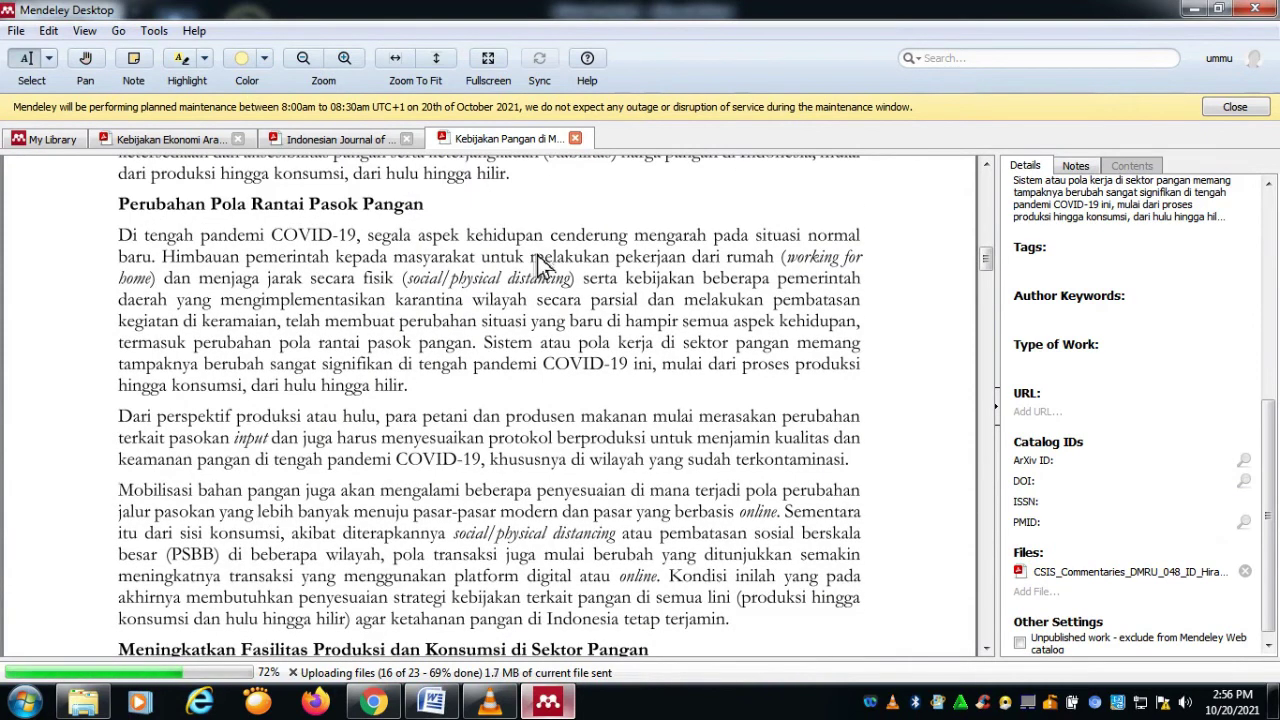
scroll(539, 259, down, 3)
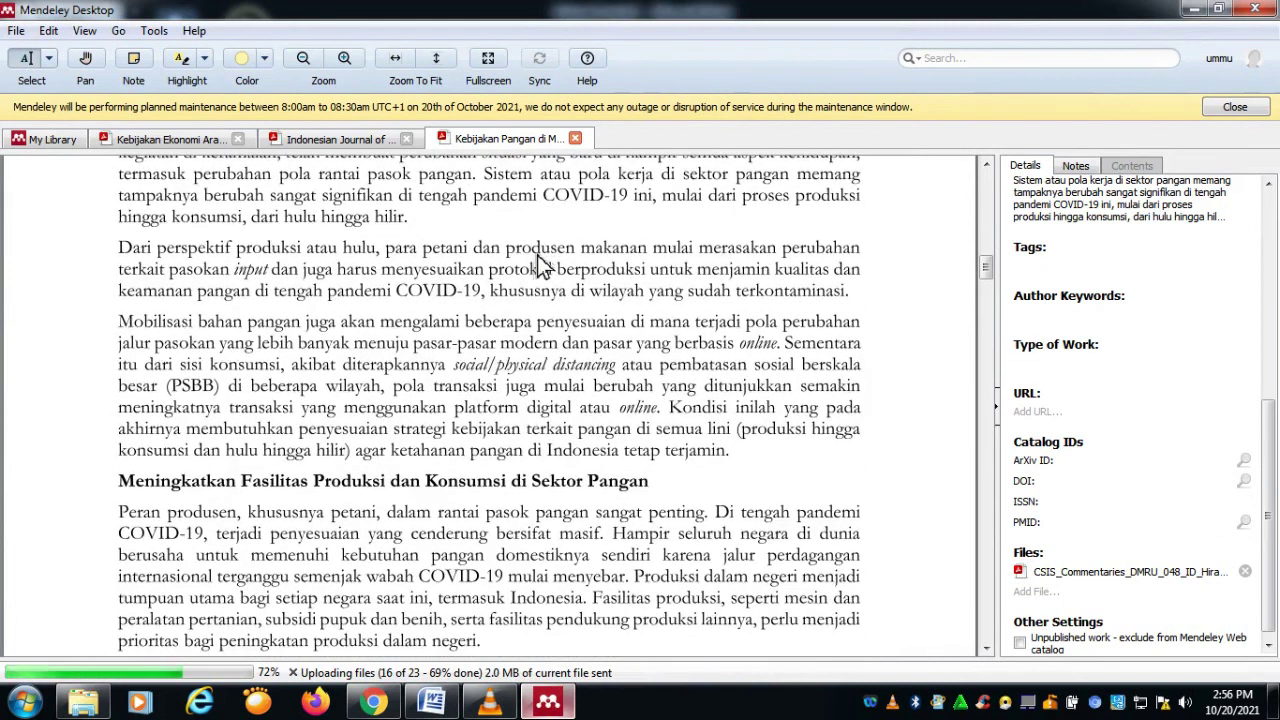
scroll(530, 265, down, 3)
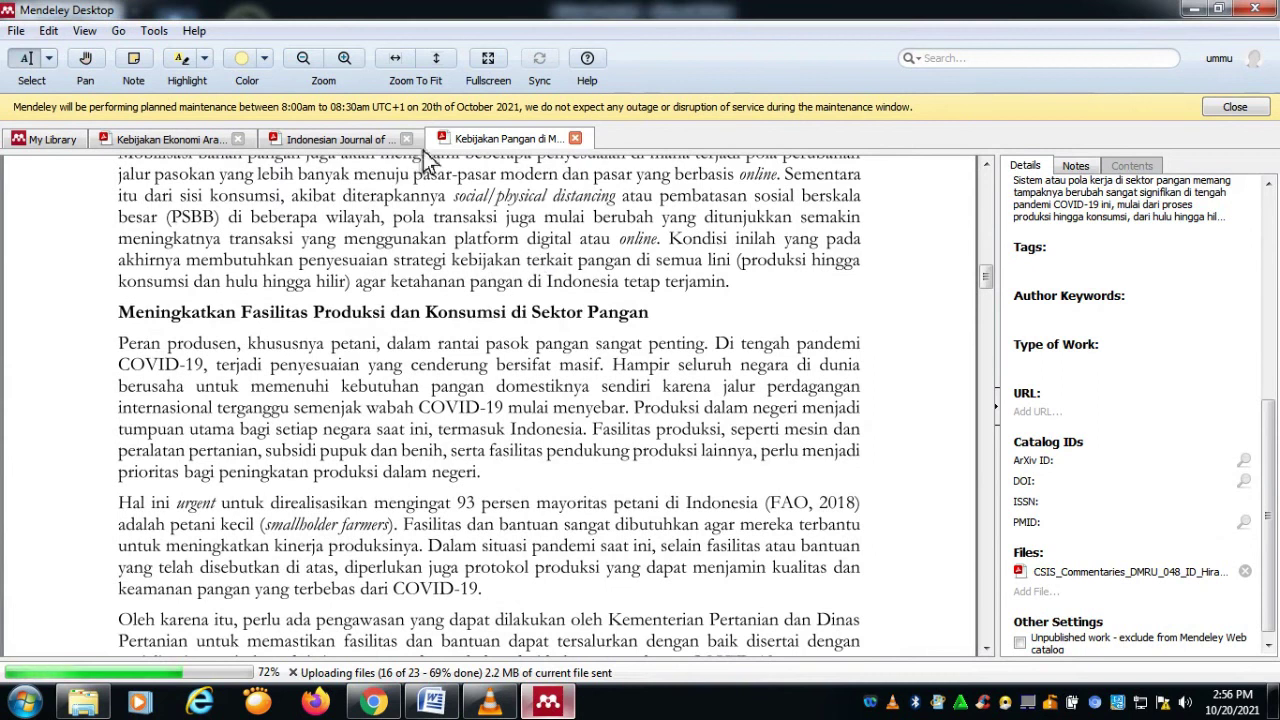
Step: Close the Kebijakan Pangan and Indonesian Journal tabs, leaving the Saudi Arabia article open
click(406, 138)
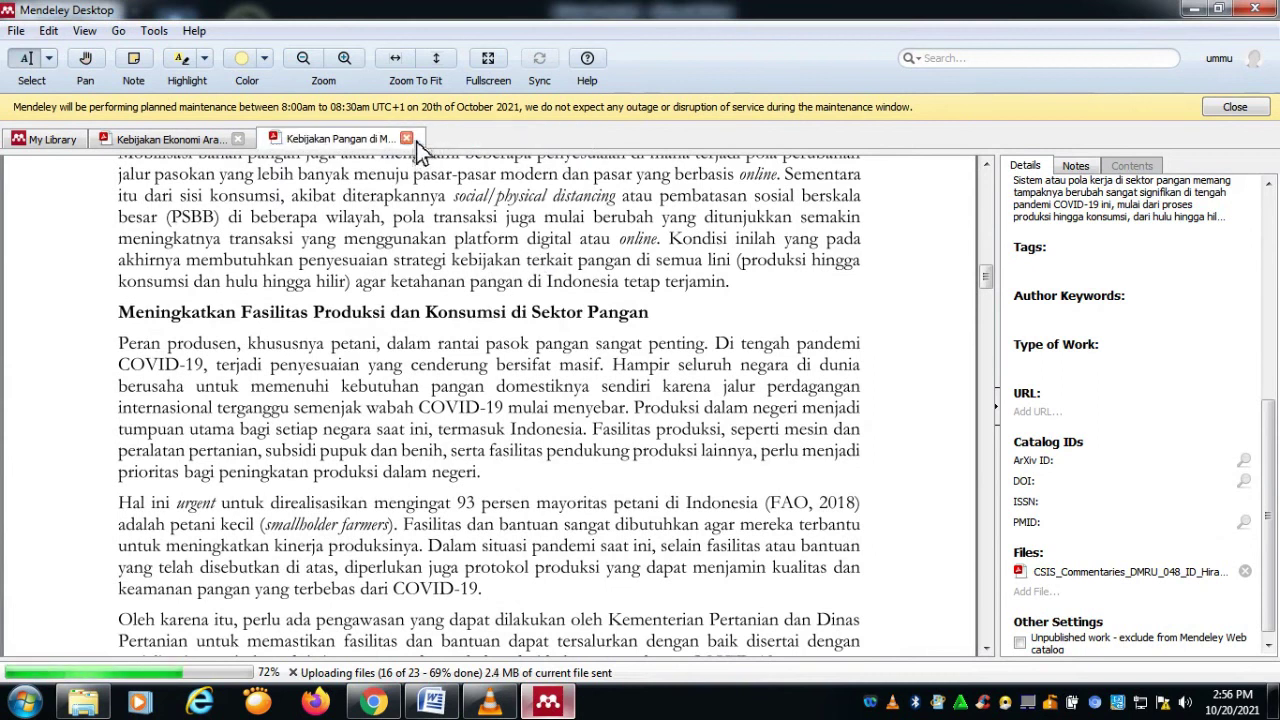
click(408, 138)
scroll(420, 340, down, 15)
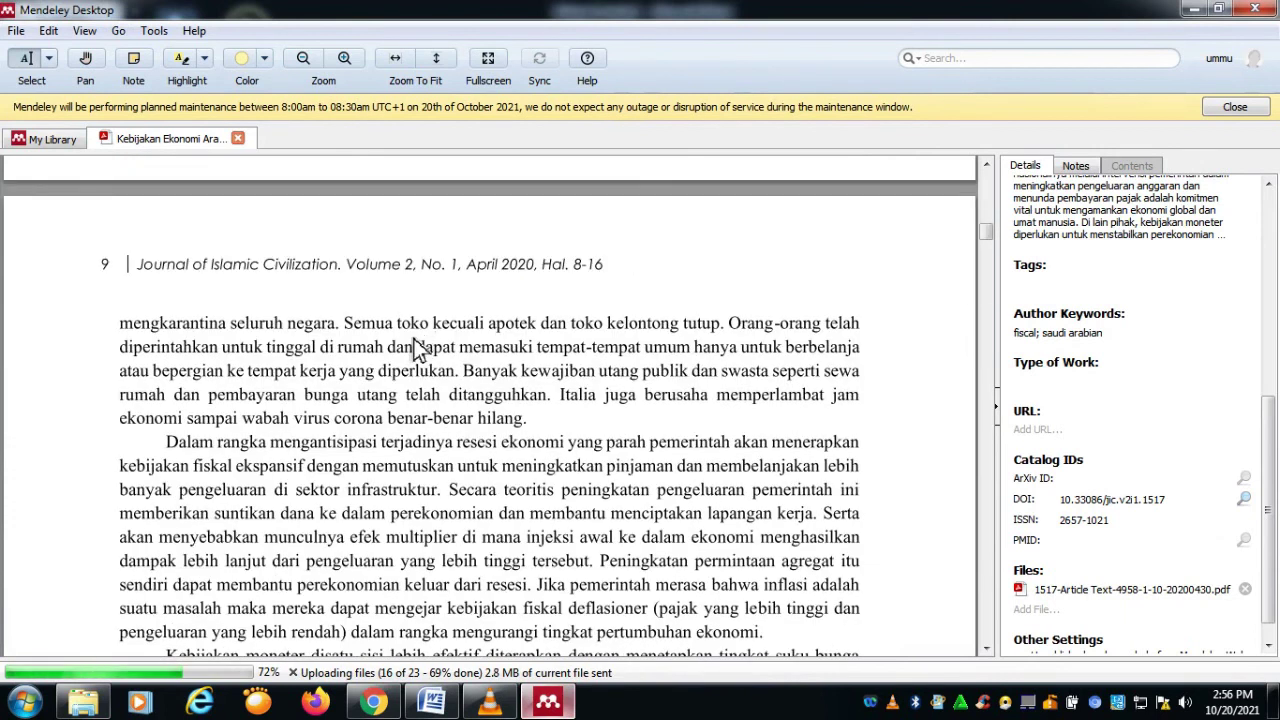
Step: Highlight the page-9 'Dalam rangka mengantisipasi…sektor infrastruktur' passage in yellow, then show the Notes panel
scroll(420, 340, down, 1)
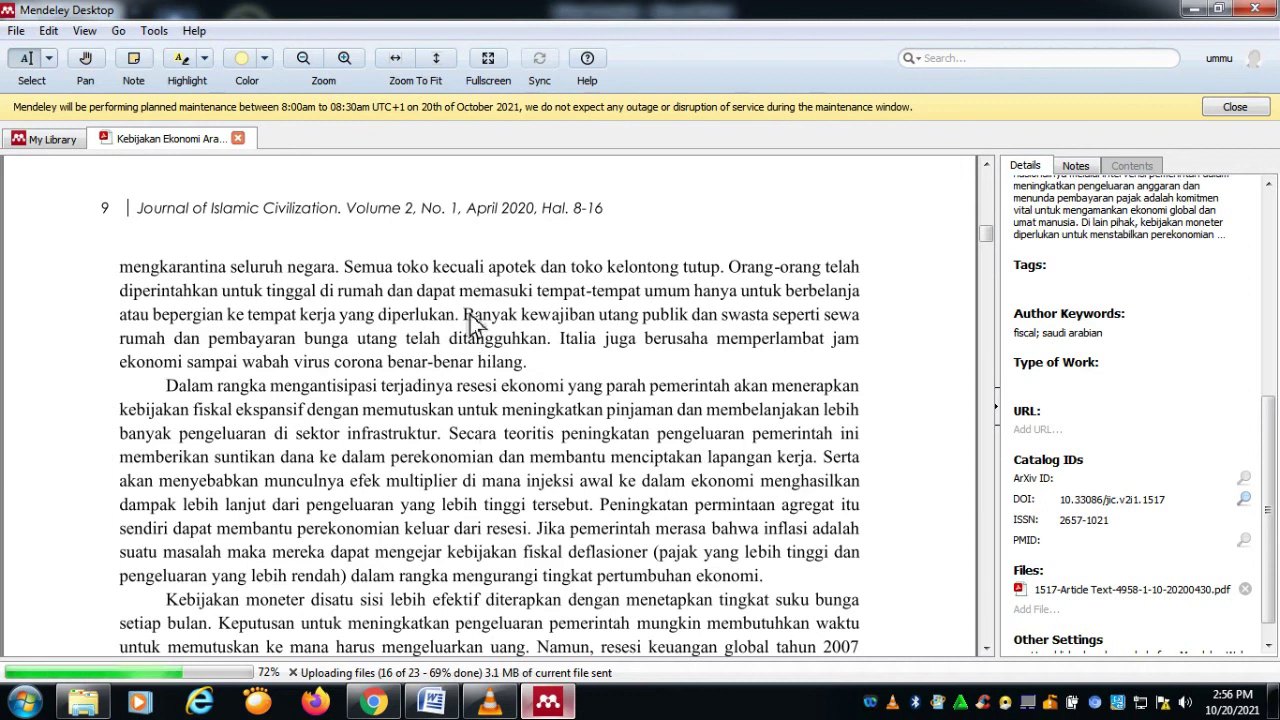
click(193, 70)
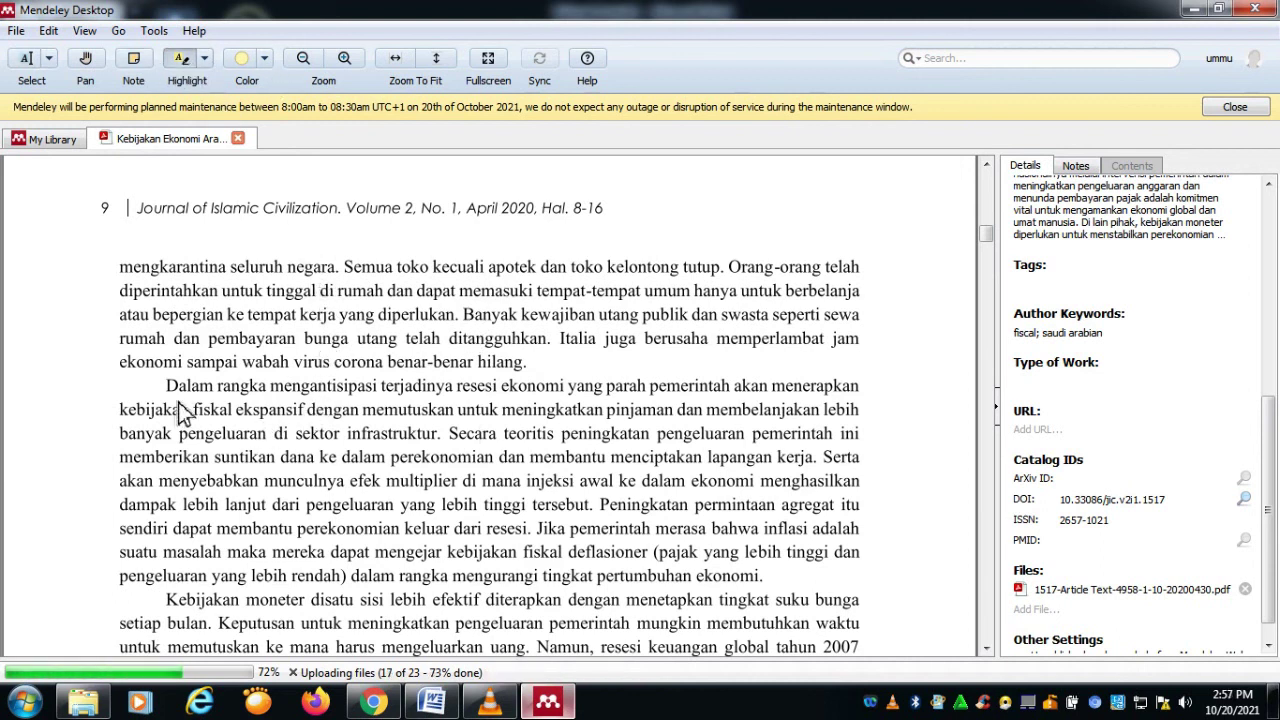
mouse_move(170, 387)
mouse_down()
mouse_move(543, 506)
mouse_move(555, 588)
mouse_move(712, 577)
mouse_move(532, 507)
mouse_move(538, 478)
mouse_move(447, 442)
mouse_up()
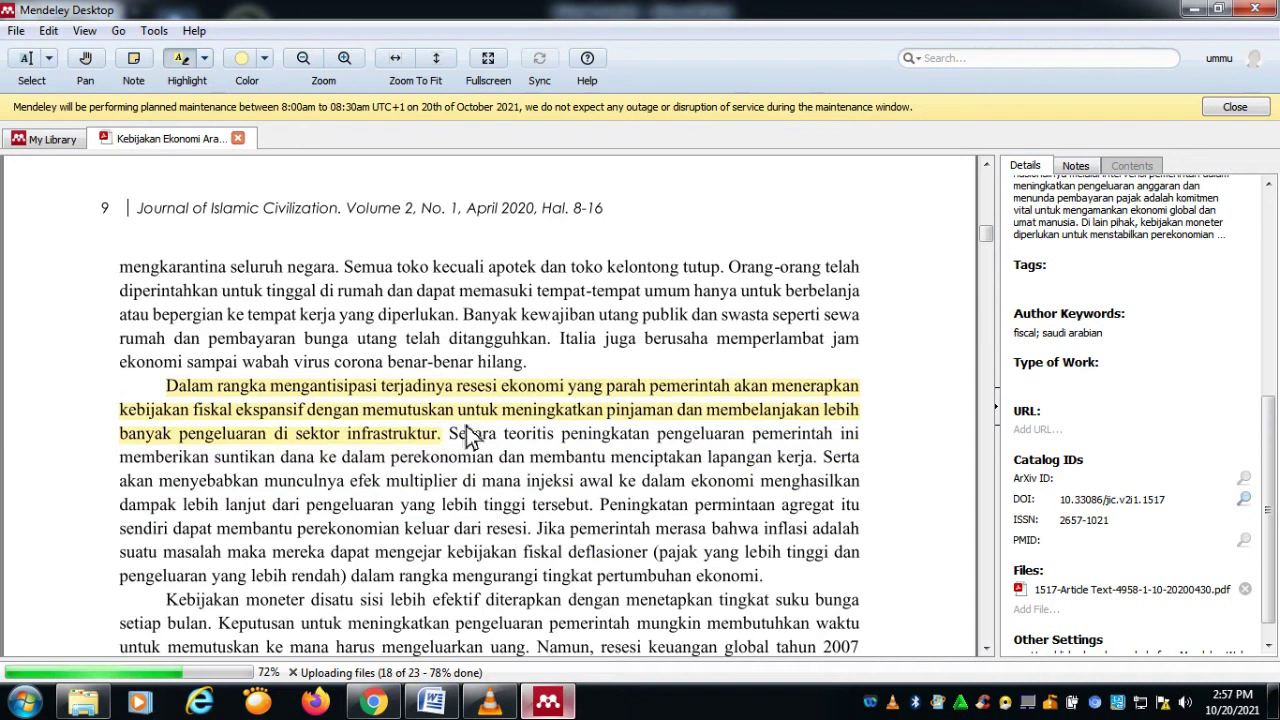
click(266, 58)
click(274, 86)
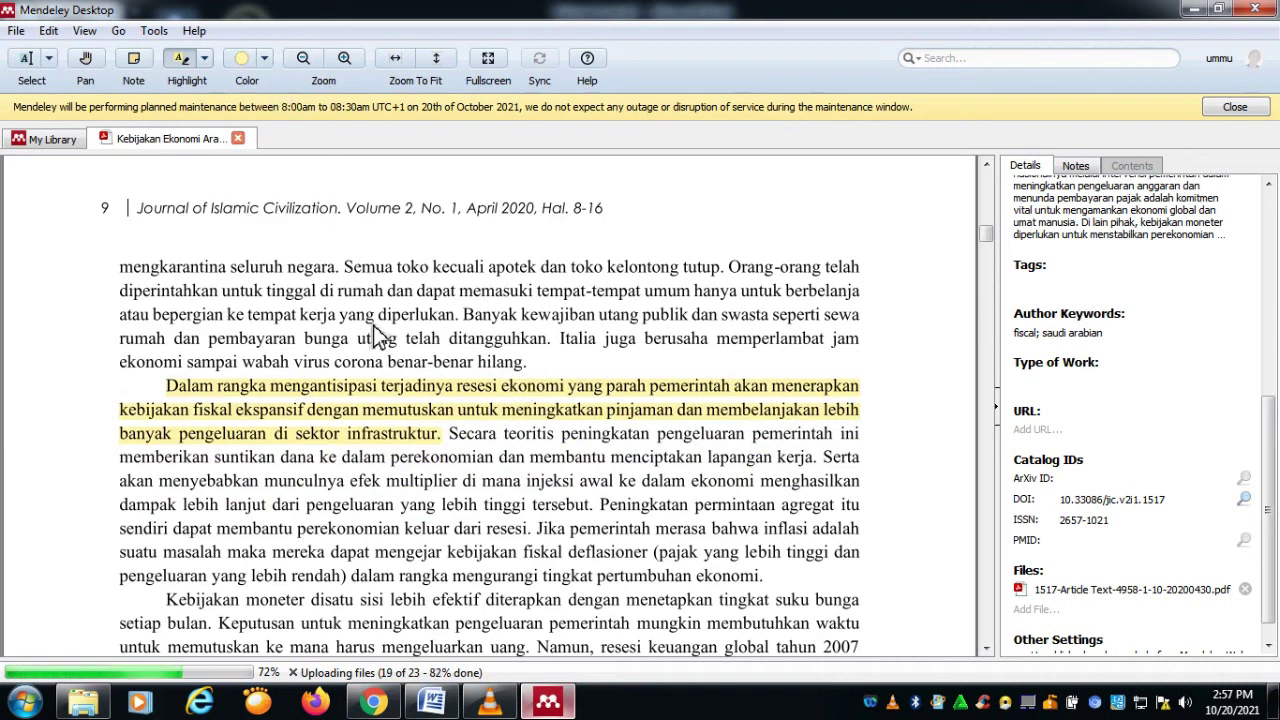
click(1078, 167)
click(1037, 241)
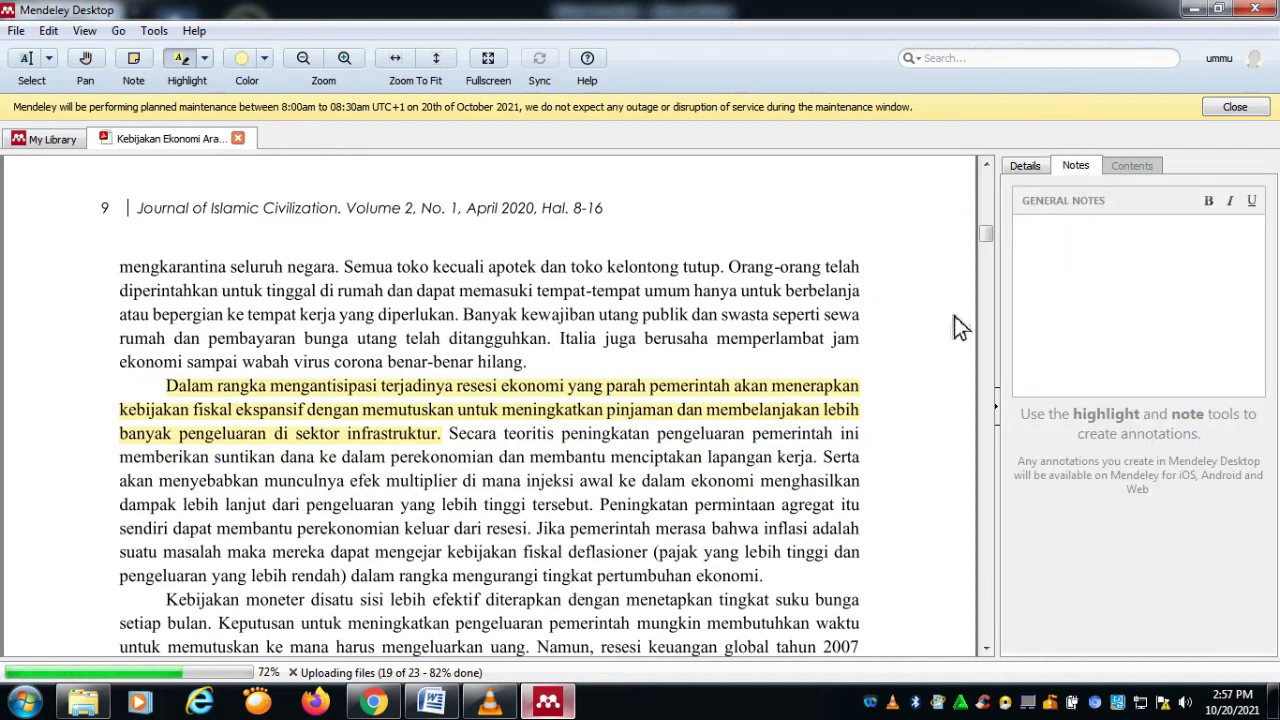
Step: Attach the note 'Contoh catatan kecil terkait artikel' to the yellow page-9 highlight
click(620, 409)
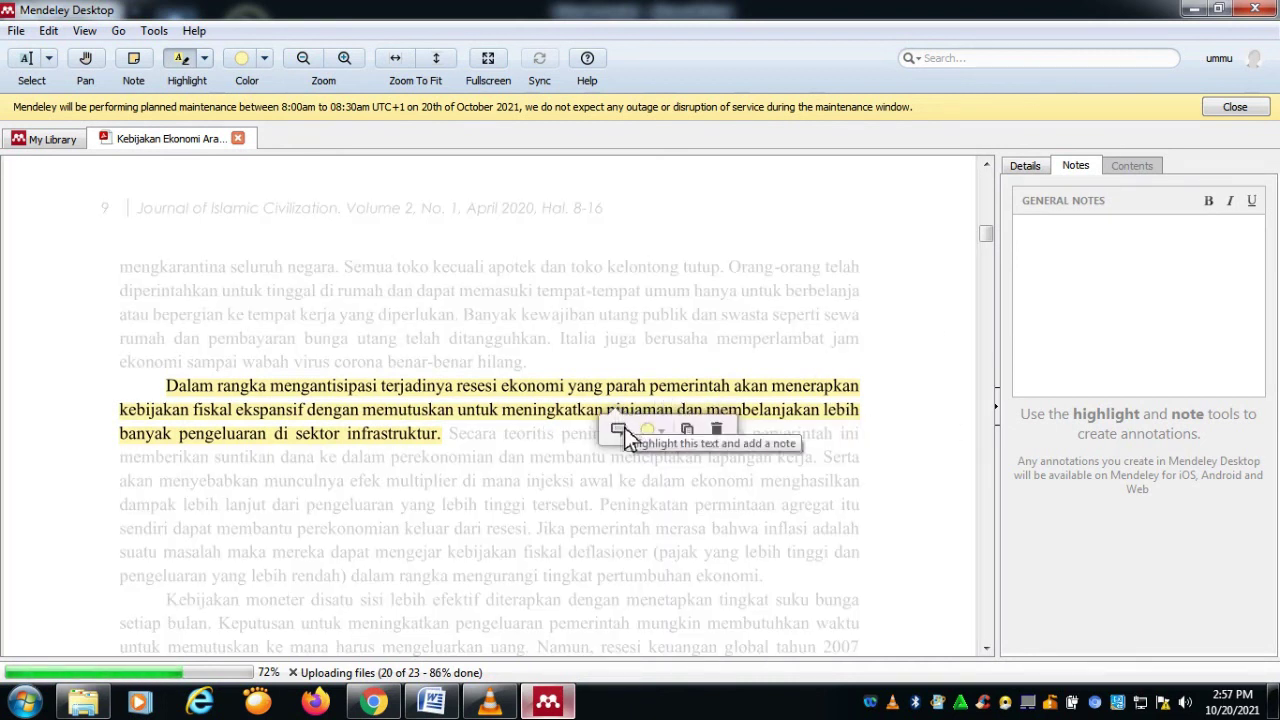
click(617, 428)
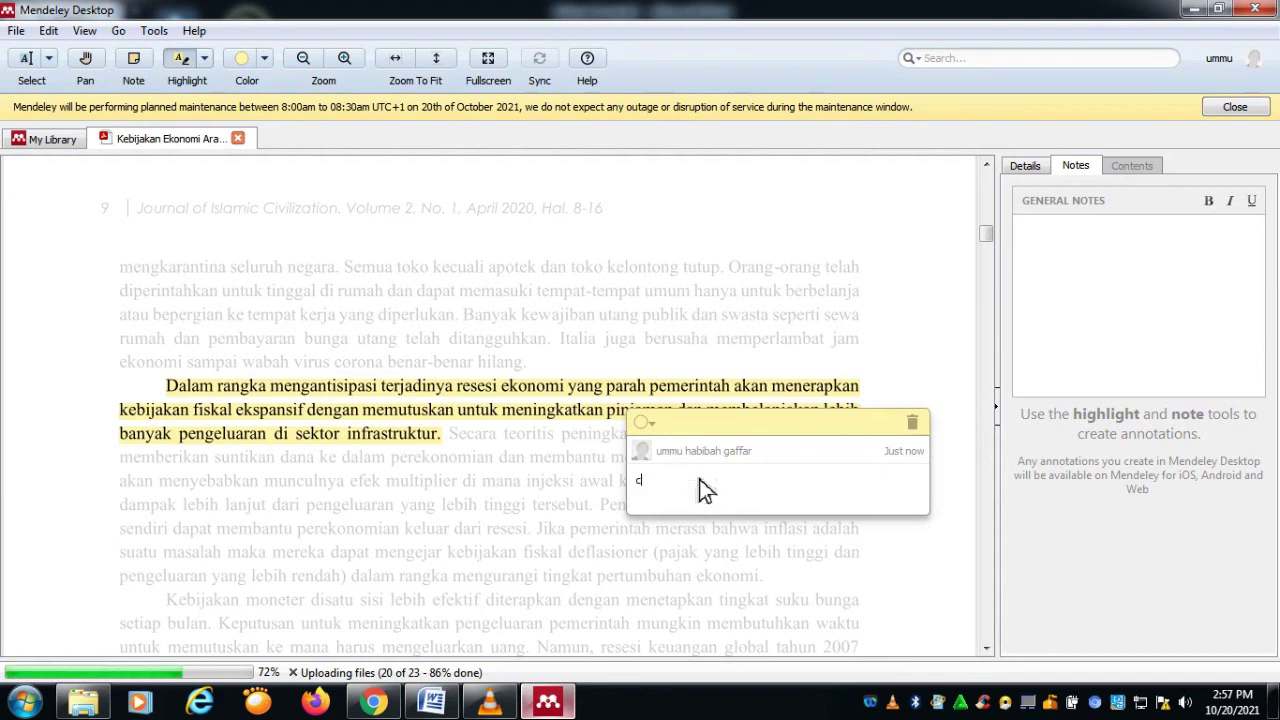
key(BackSpace)
text(cA)
key(BackSpace)
key(BackSpace)
text(c)
key(BackSpace)
text(Con)
key(BackSpace)
key(BackSpace)
key(BackSpace)
text(Contoh catatan kecil terkait)
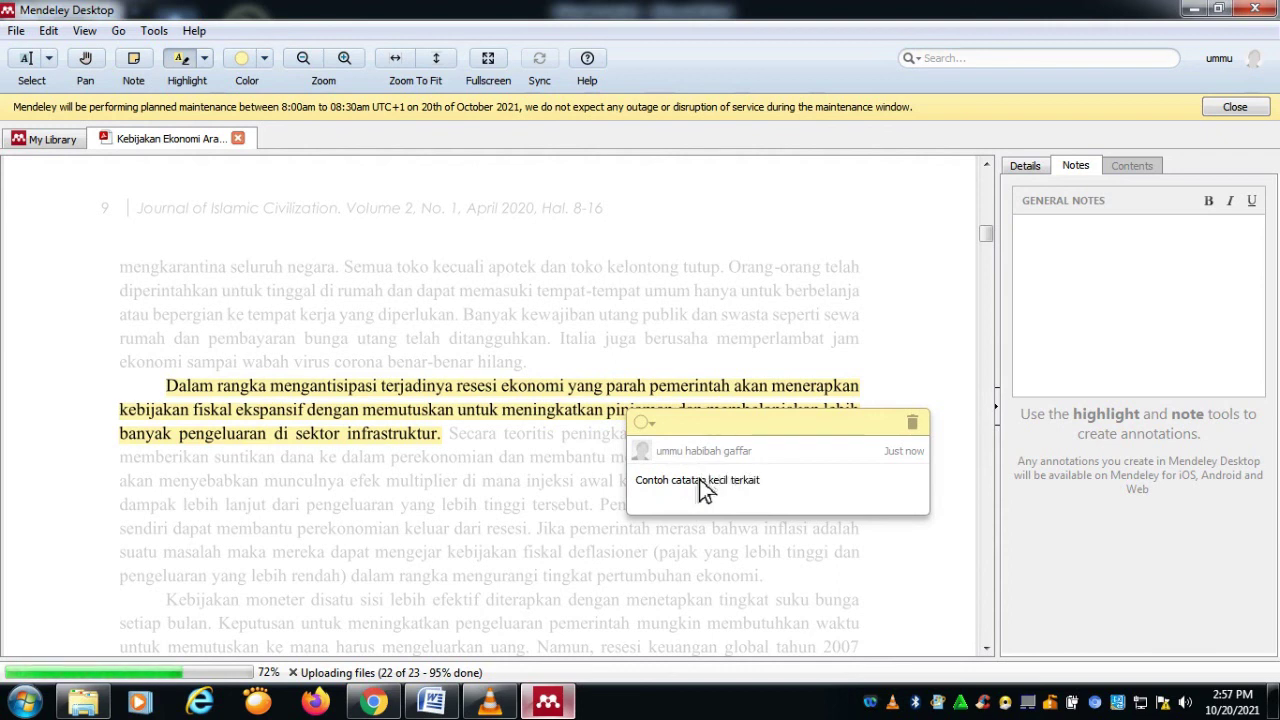
text(  artikel)
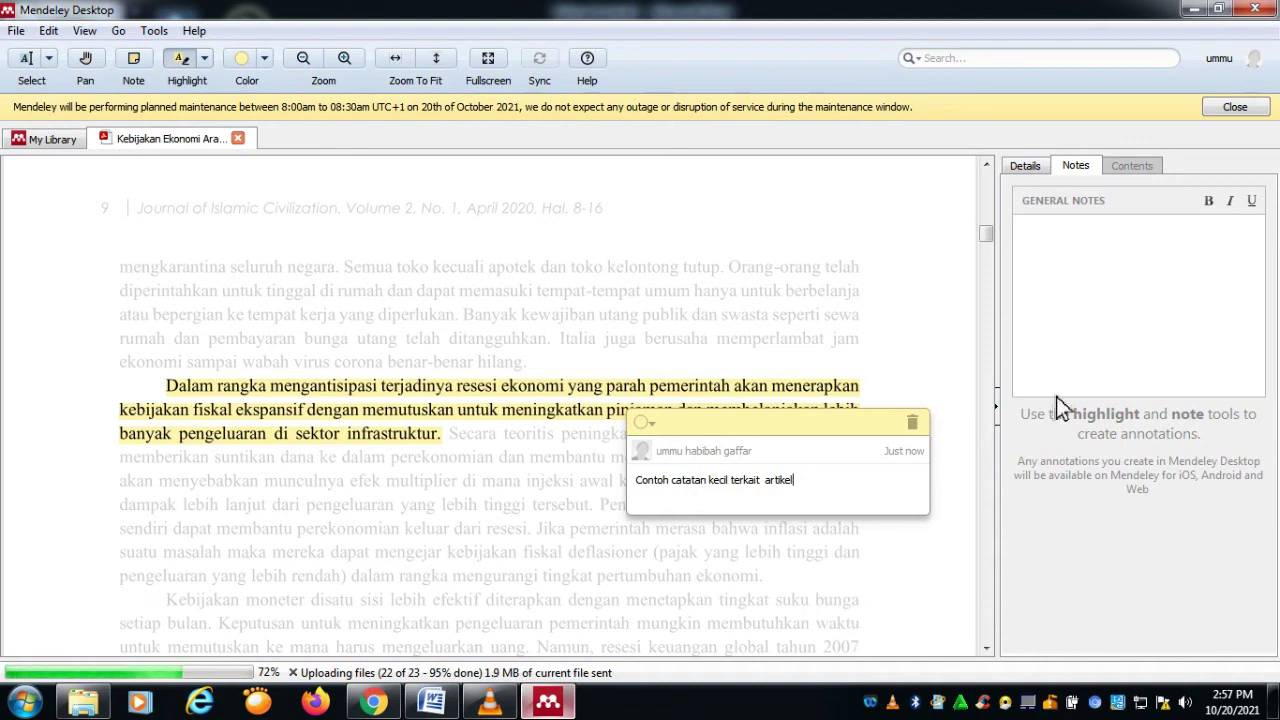
Step: Close the note and highlight the 'Kebijakan moneter…mengeluarkan uang' sentences
click(930, 288)
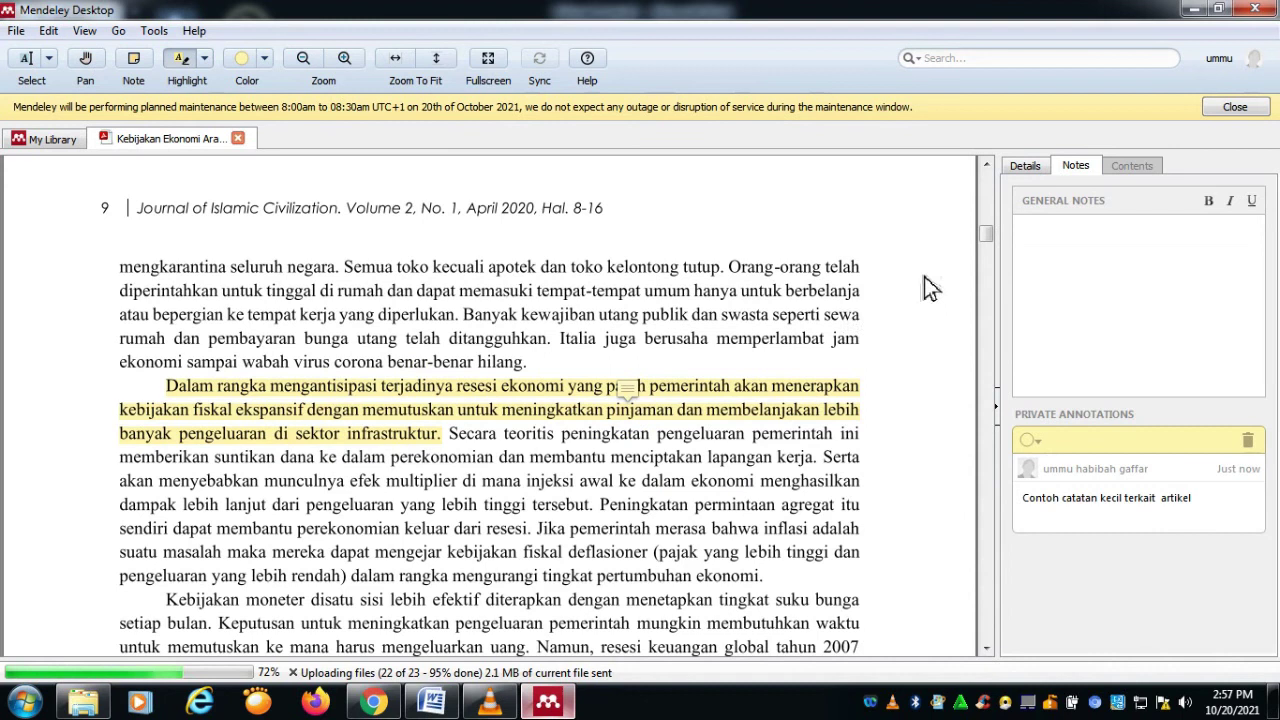
scroll(700, 515, down, 5)
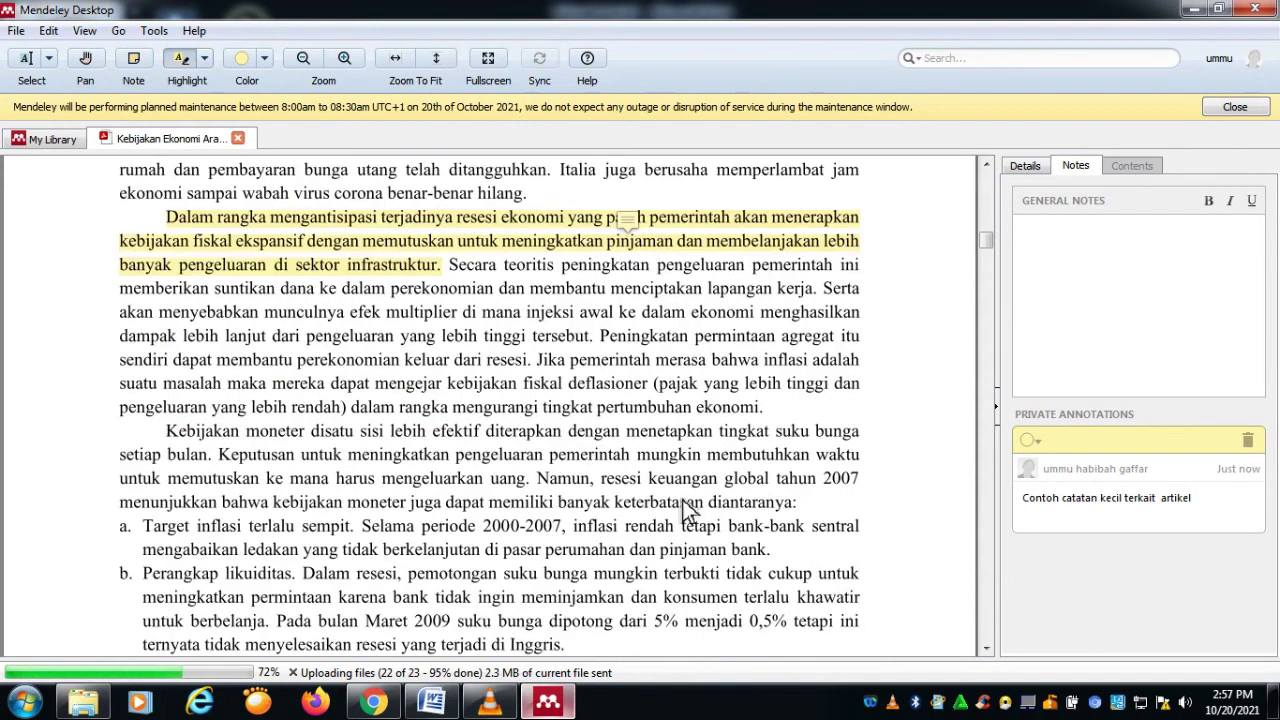
drag(170, 380, 529, 426)
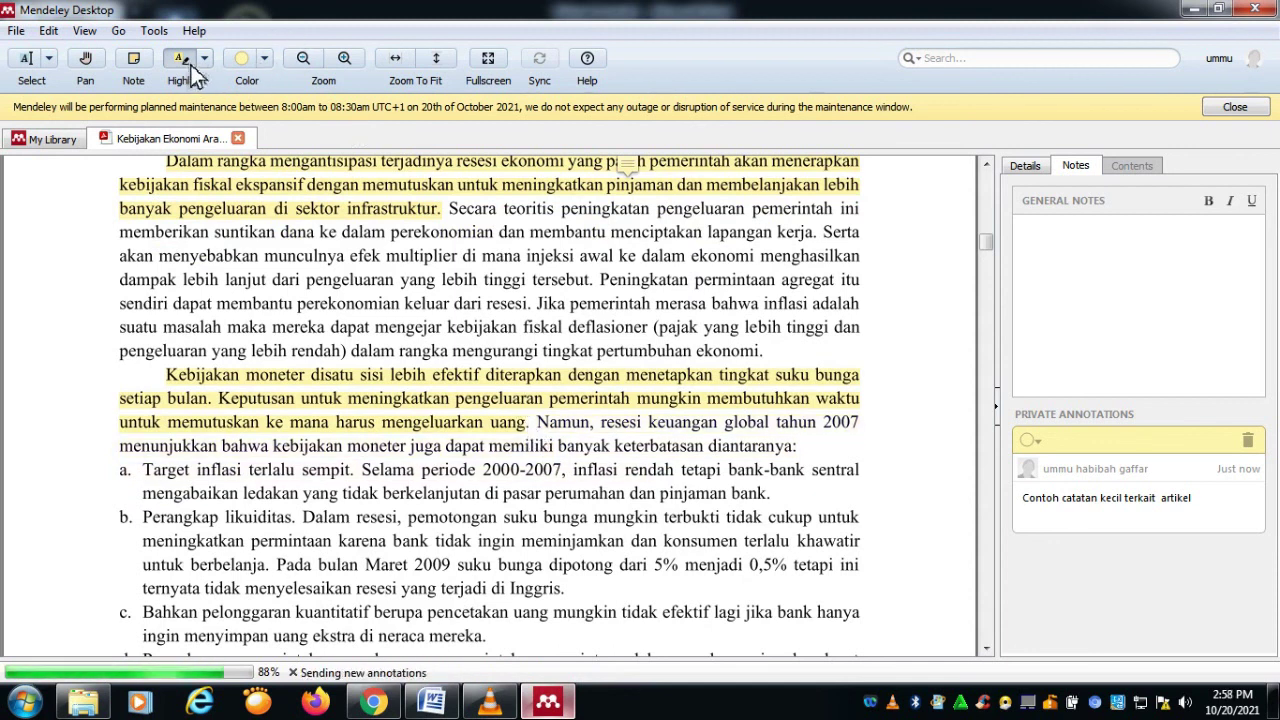
Step: Keep the monetary-policy highlight yellow and save the note 'Contoh catatan kecil 2' on it
click(265, 58)
click(265, 85)
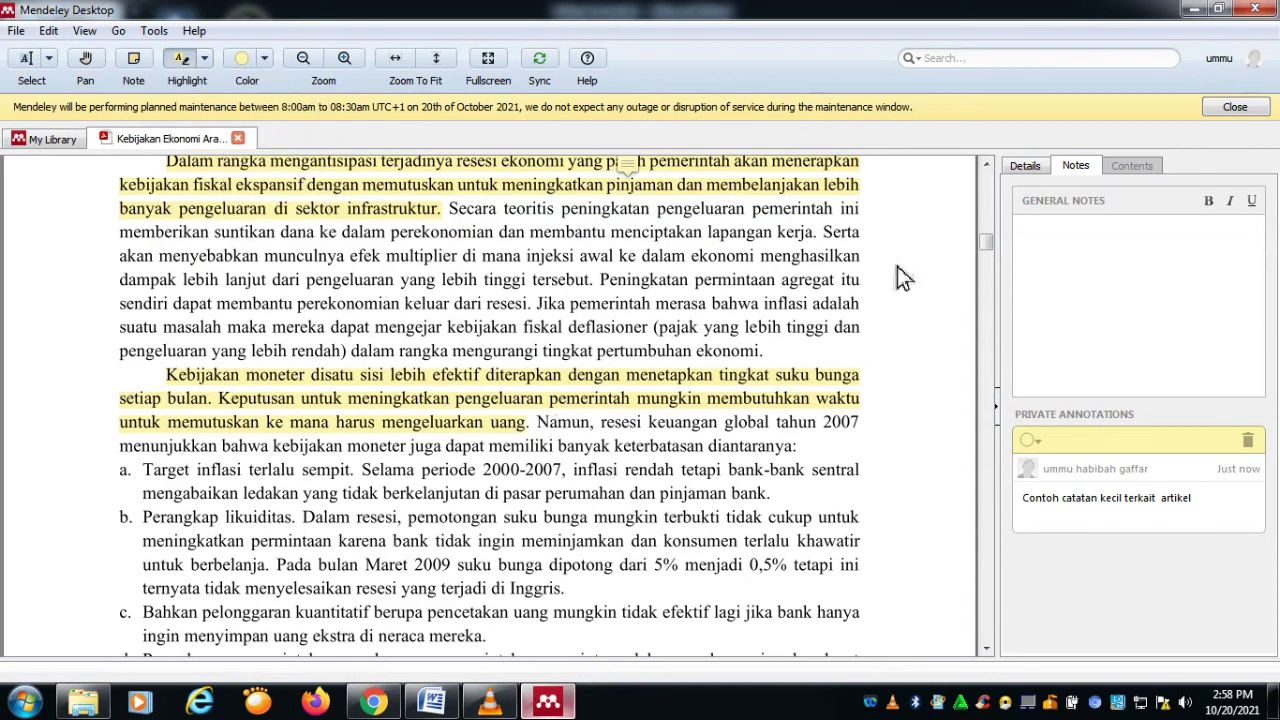
click(550, 420)
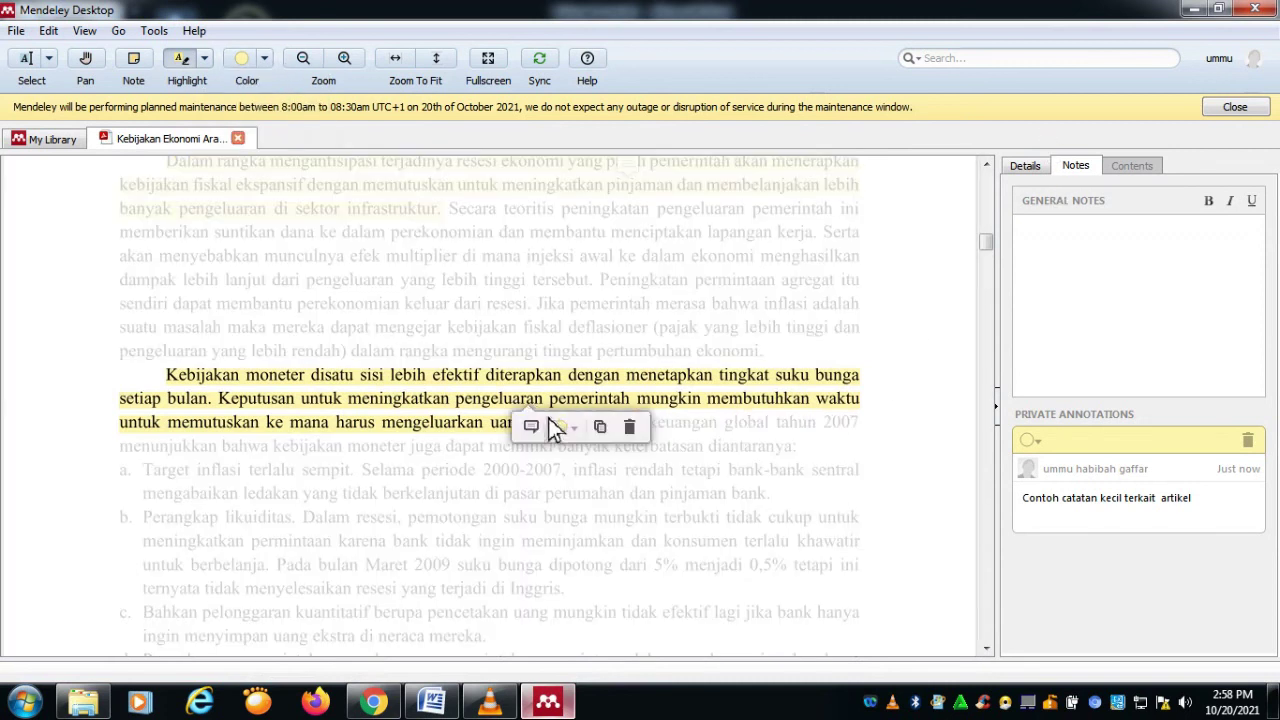
click(535, 429)
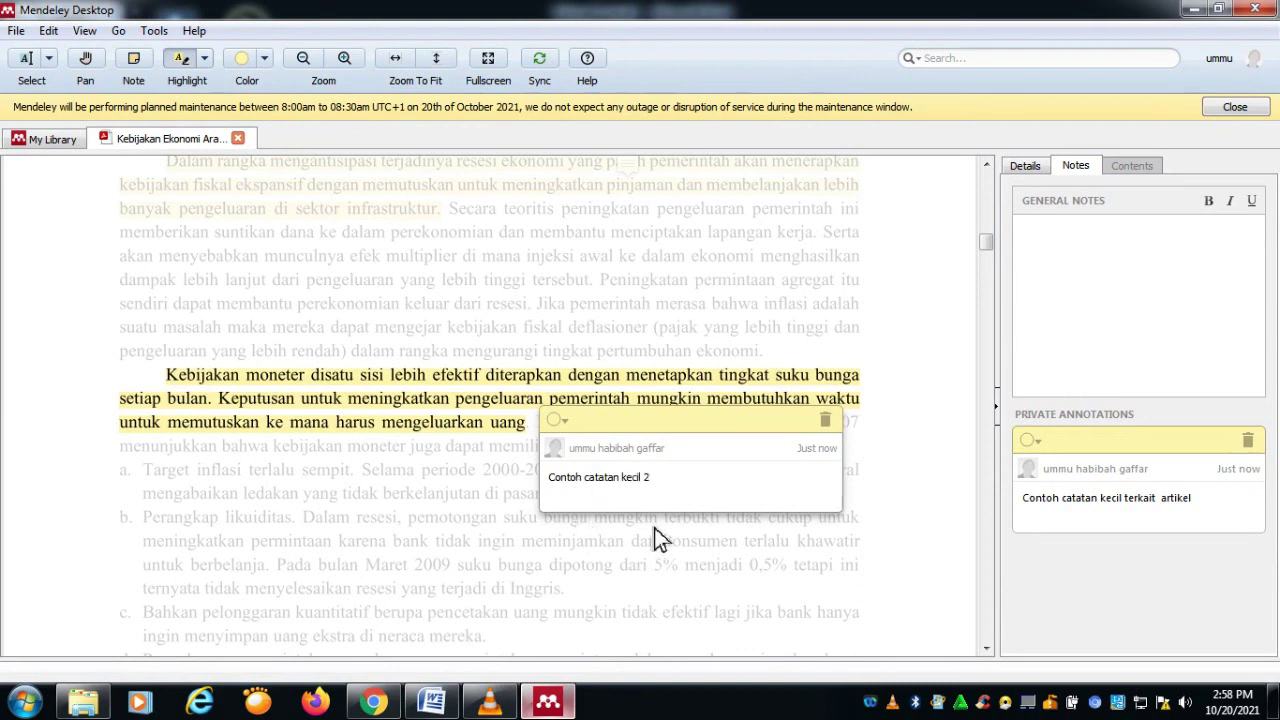
click(807, 553)
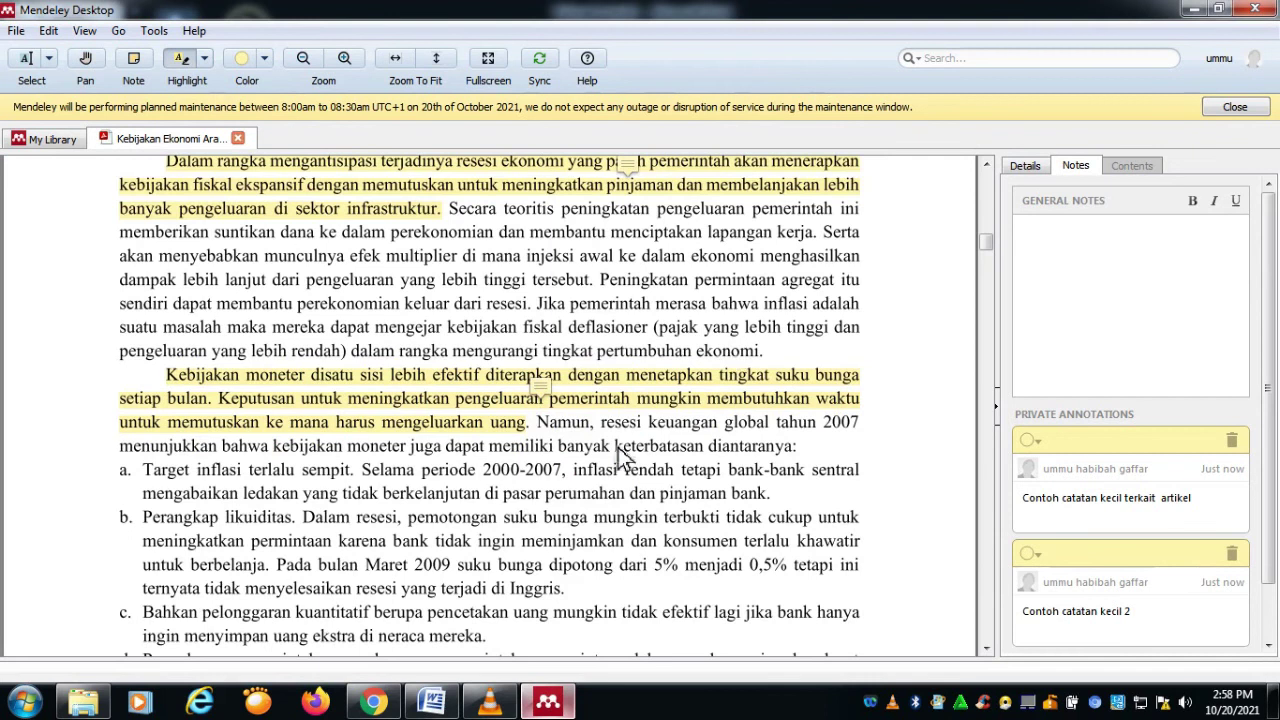
Step: Scroll through the PDF to review both annotated highlights
scroll(607, 404, up, 1)
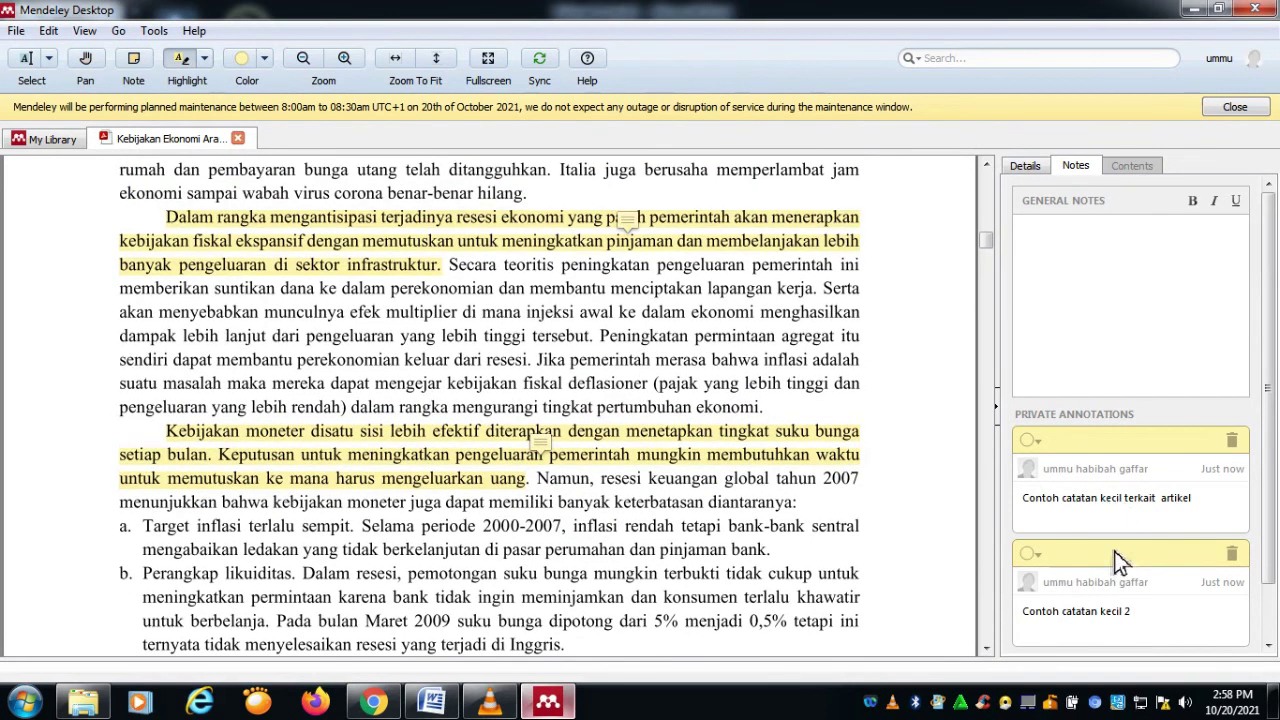
scroll(850, 480, up, 2)
scroll(1150, 500, down, 1)
scroll(880, 470, up, 1)
scroll(614, 389, up, 7)
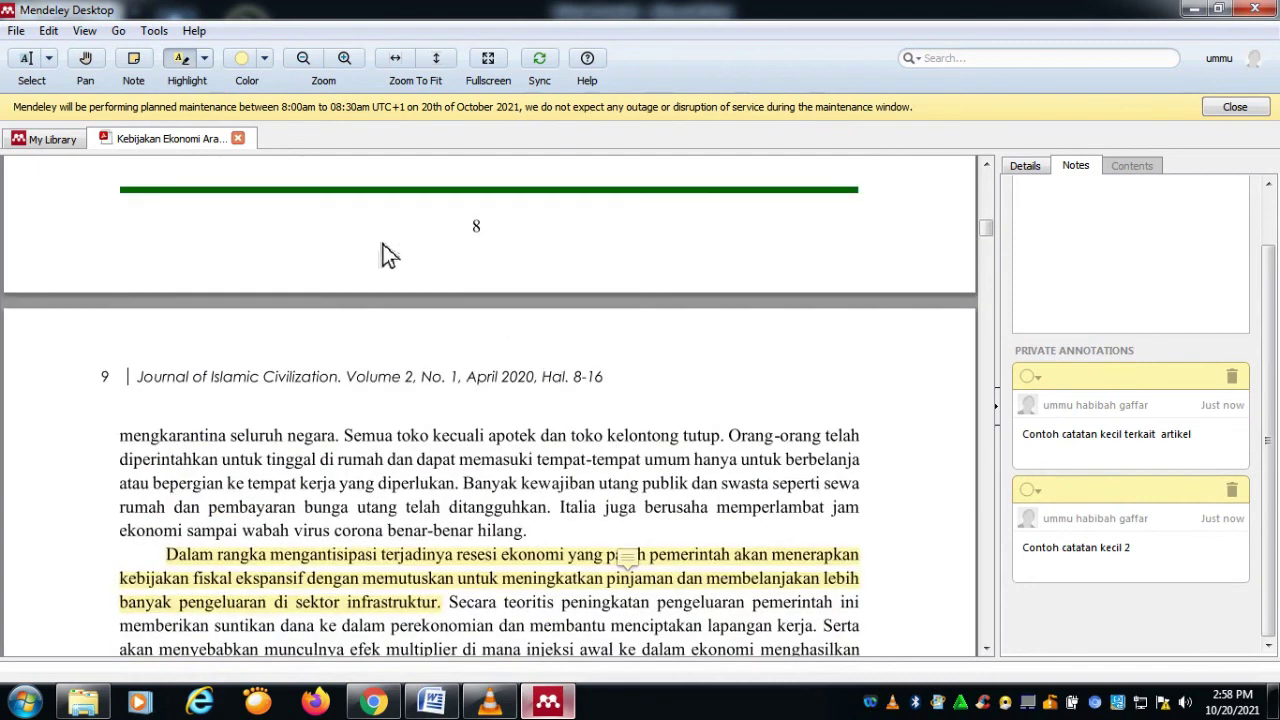
scroll(1240, 390, up, 1)
scroll(894, 346, down, 20)
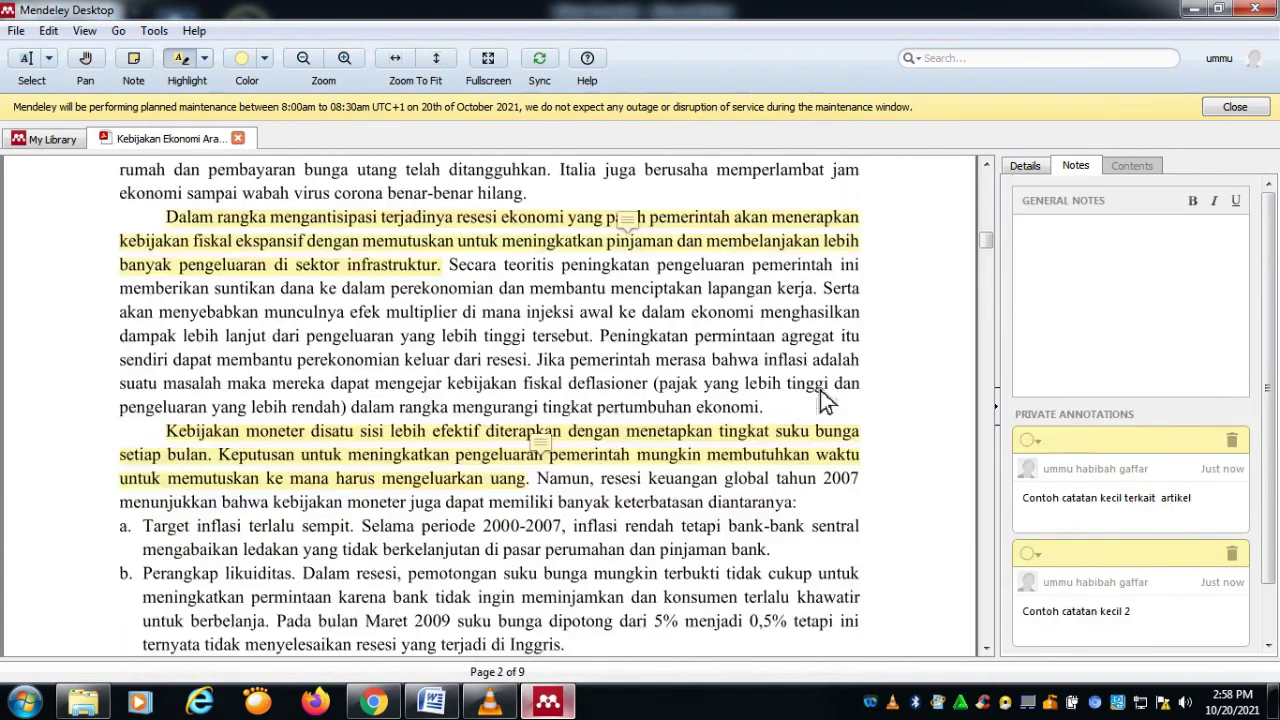
Step: Close the open PDF article tab and return to the library list
click(41, 140)
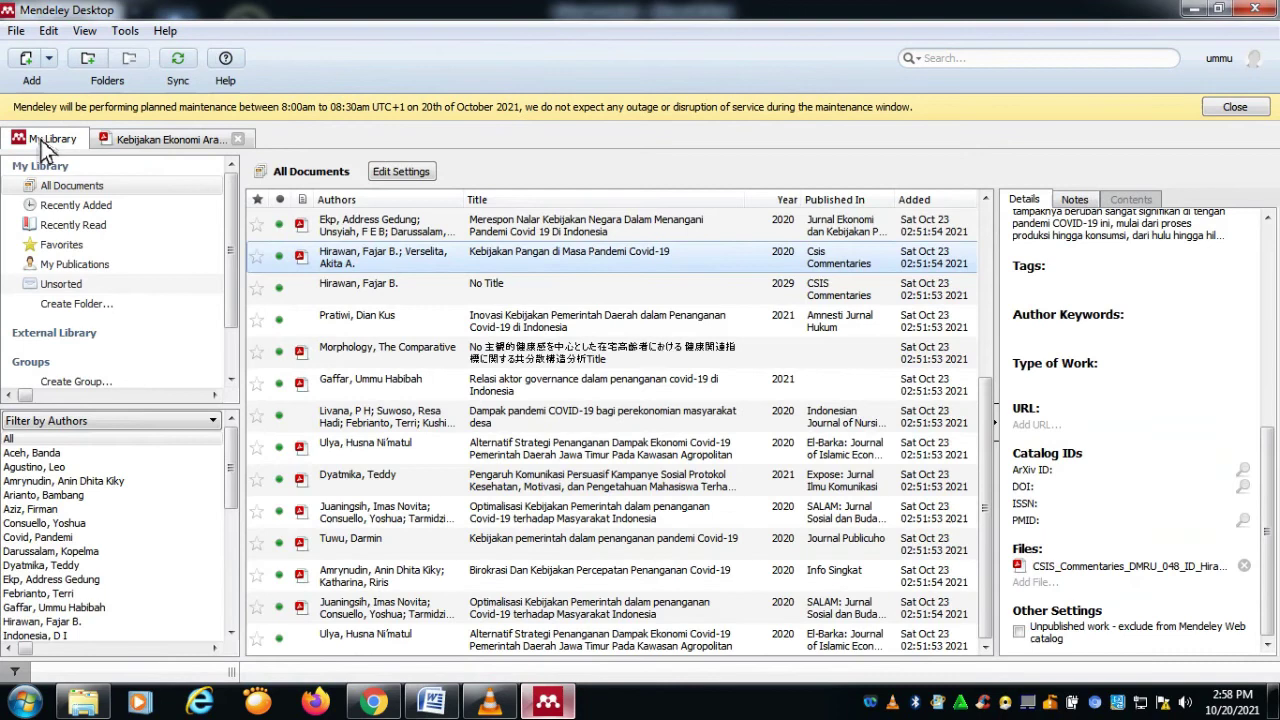
click(212, 145)
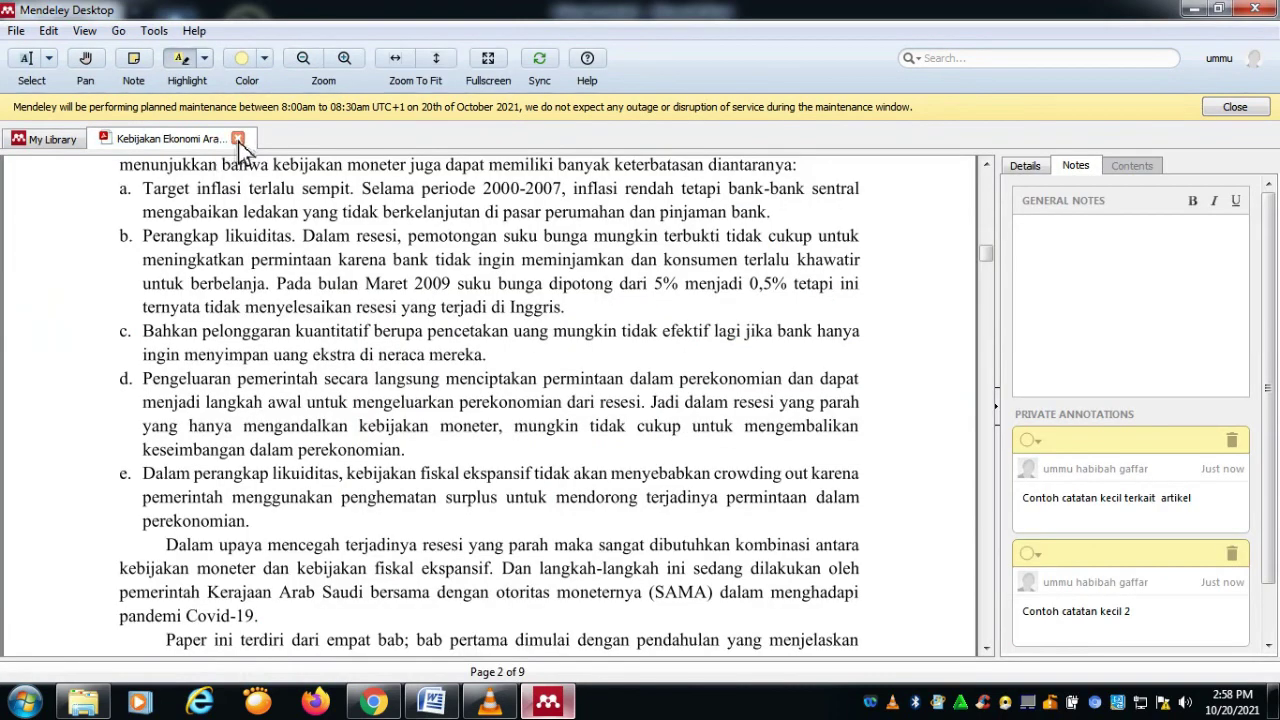
scroll(360, 289, up, 10)
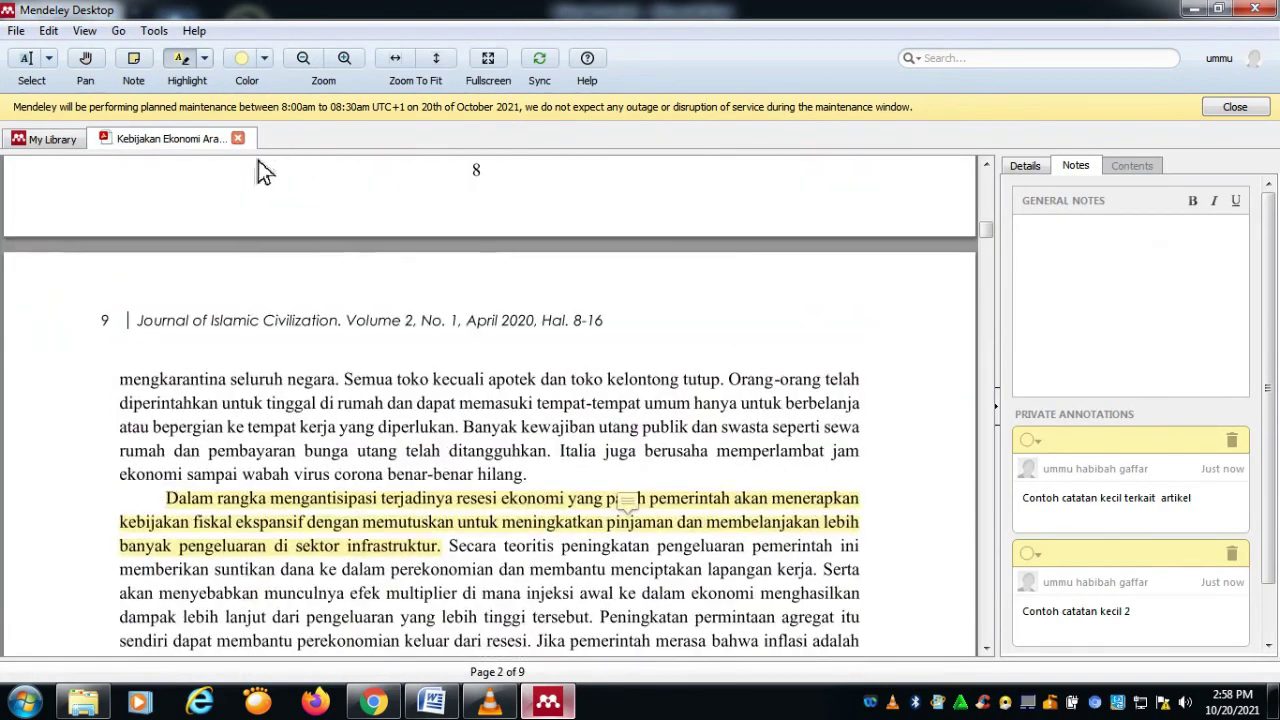
click(239, 139)
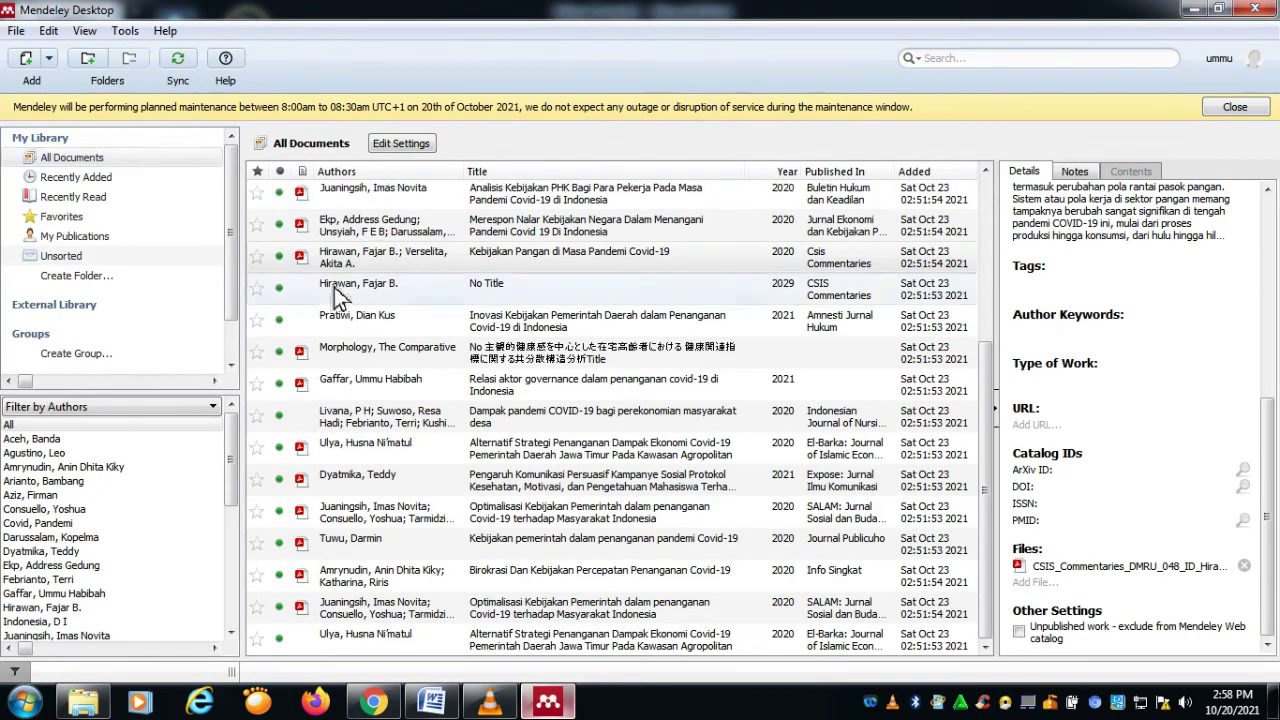
scroll(366, 220, up, 3)
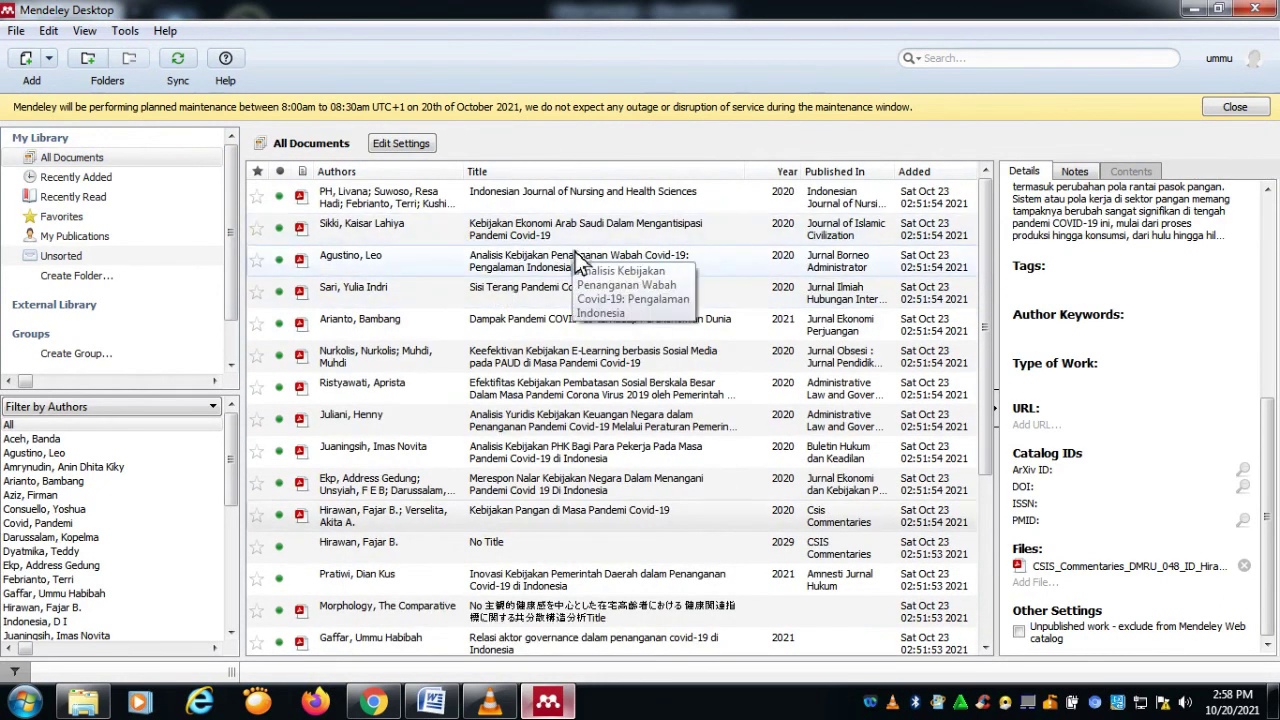
scroll(549, 484, down, 3)
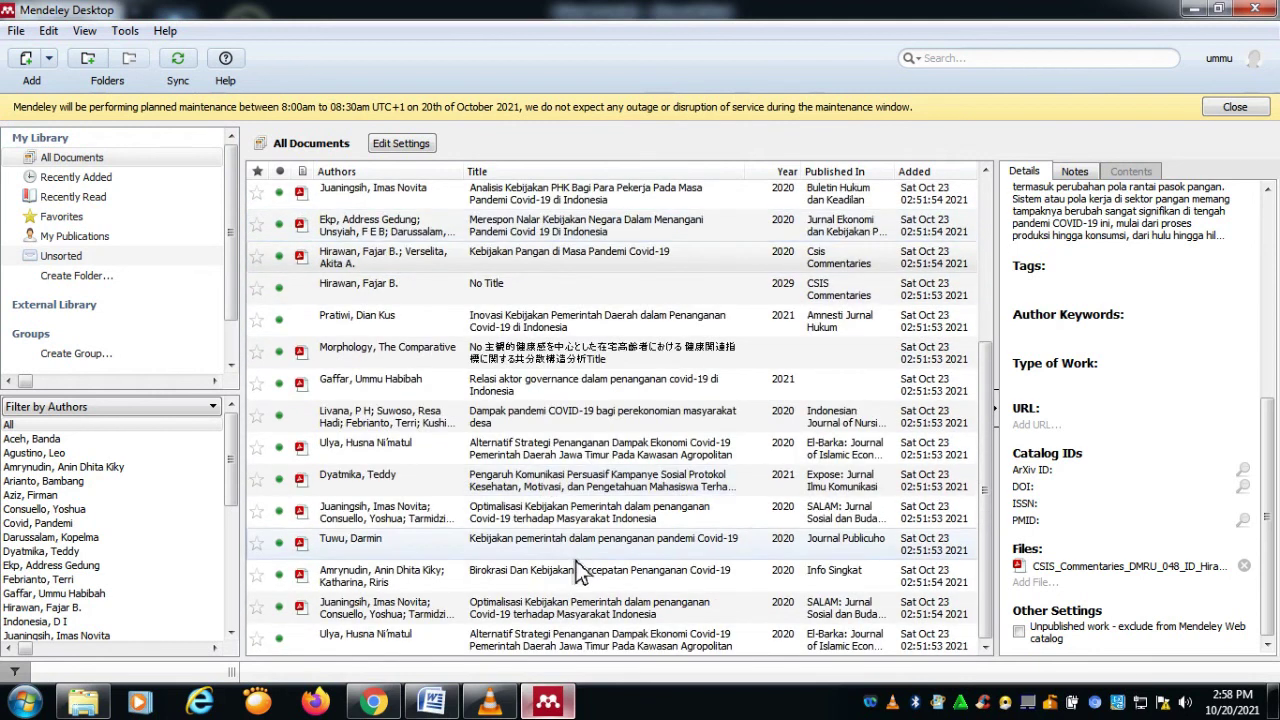
scroll(545, 470, up, 3)
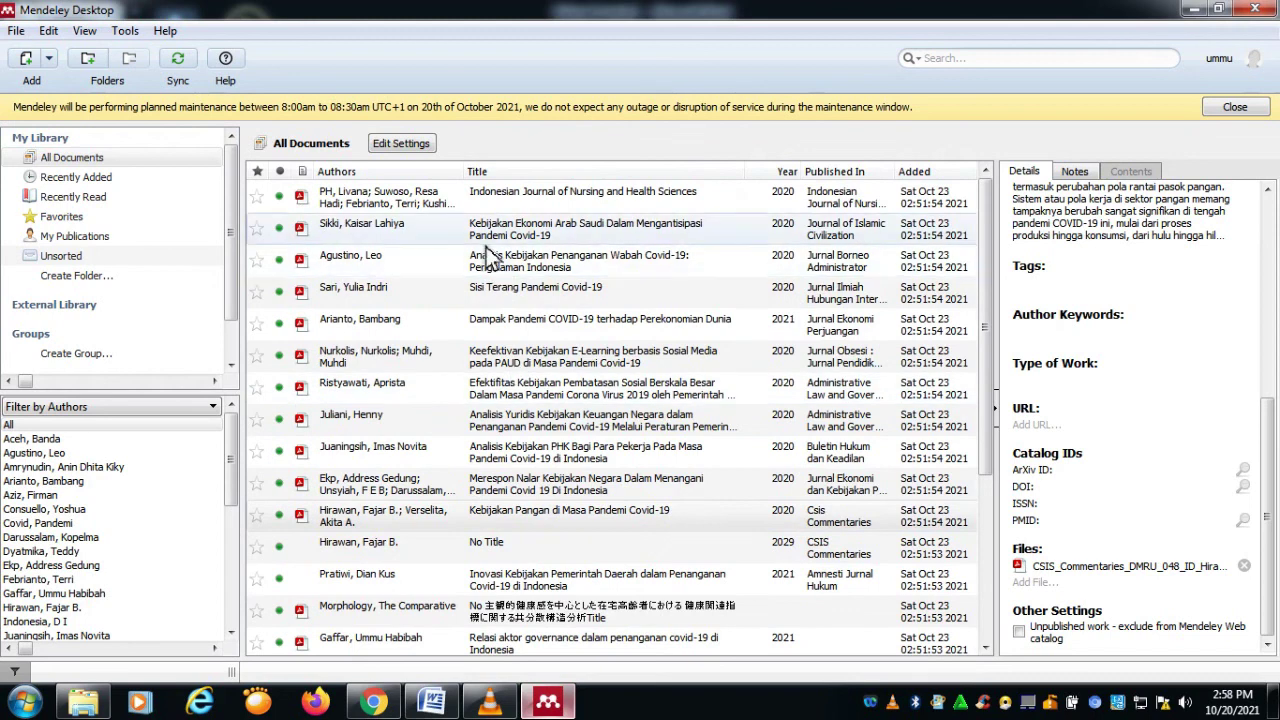
Step: Reopen the Kebijakan Ekonomi Arab Saudi article and view both of its sticky notes
double_click(484, 236)
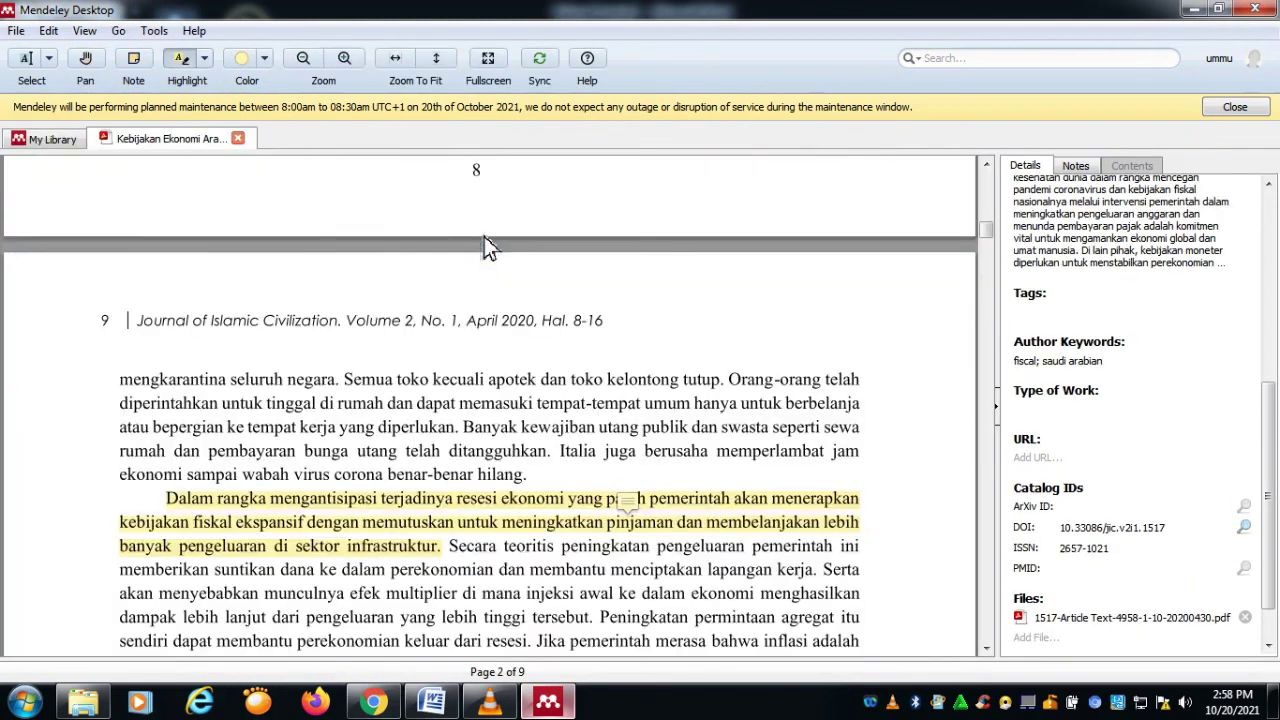
scroll(434, 400, up, 5)
scroll(422, 388, down, 3)
scroll(440, 420, down, 5)
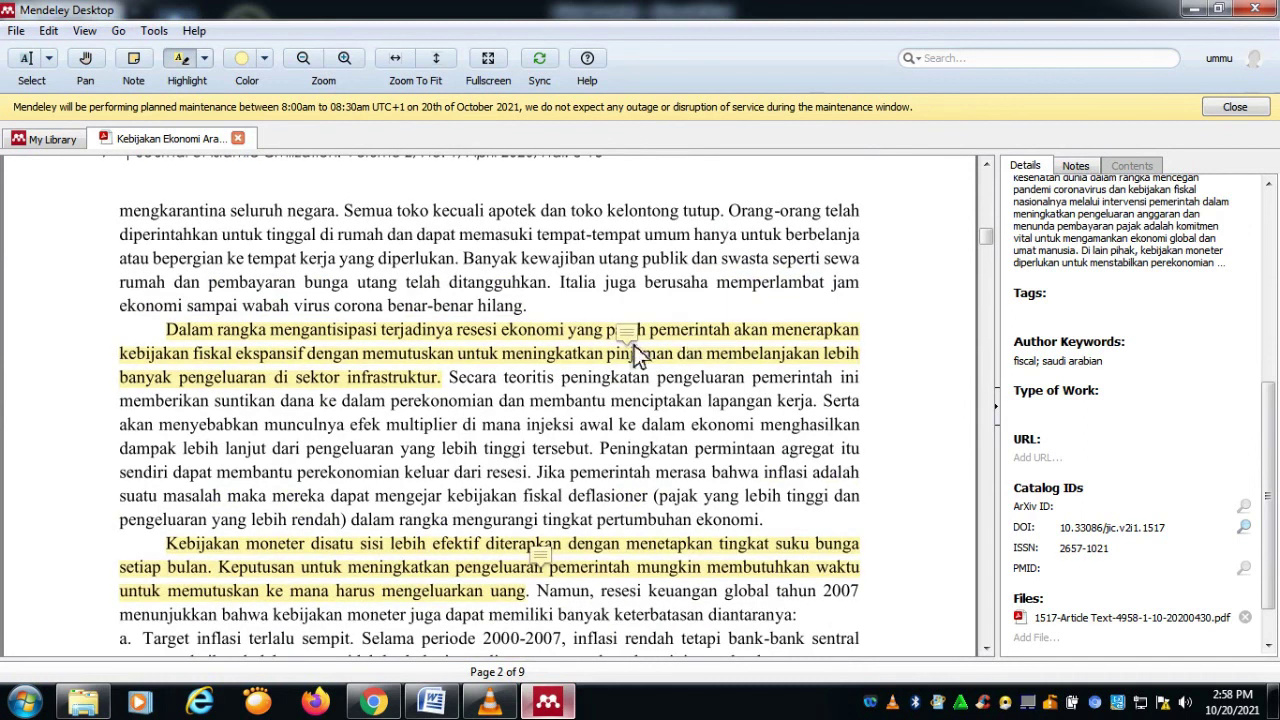
click(627, 337)
scroll(572, 466, down, 2)
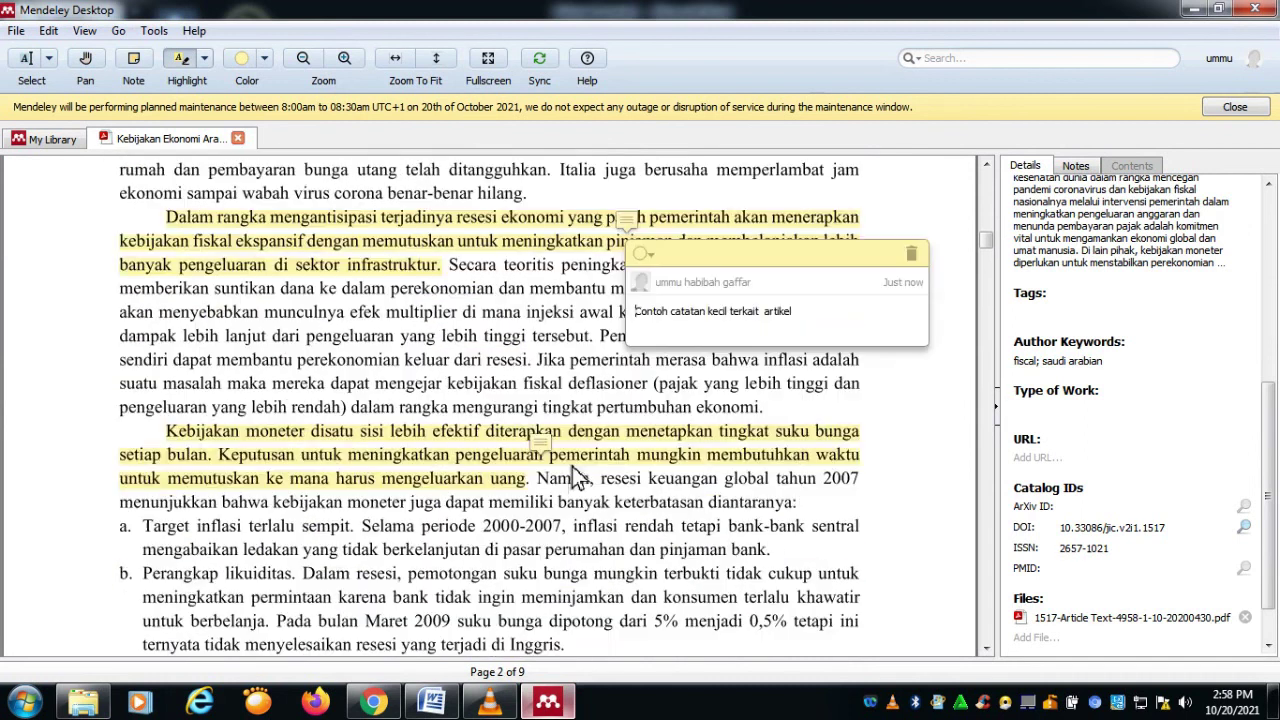
click(553, 455)
click(545, 445)
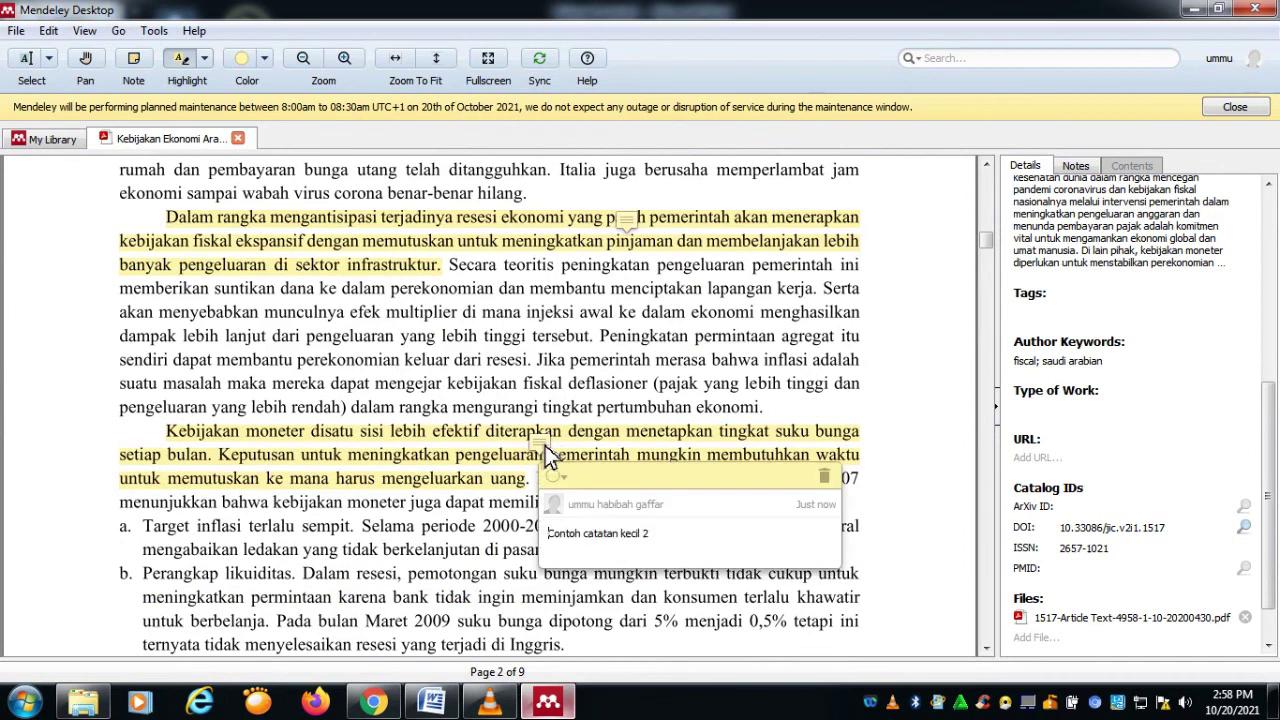
Step: Return to My Library and browse the All Documents list of 23 references
click(63, 137)
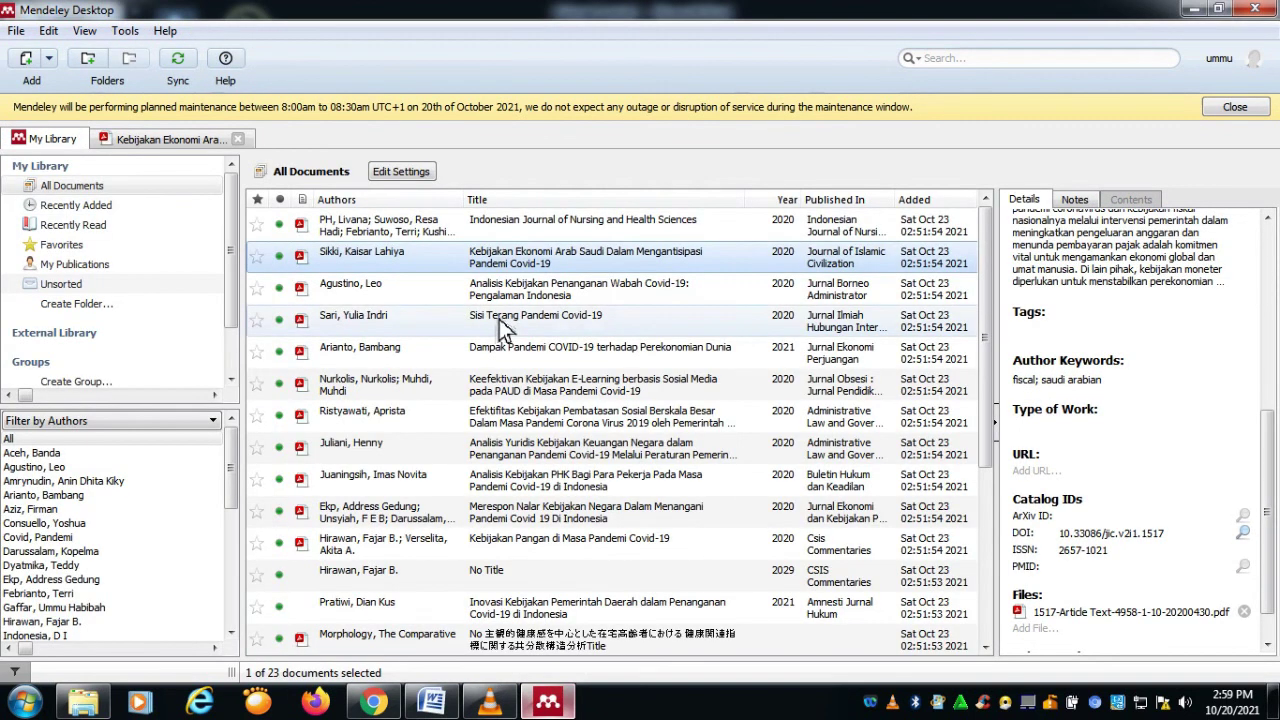
scroll(586, 449, down, 3)
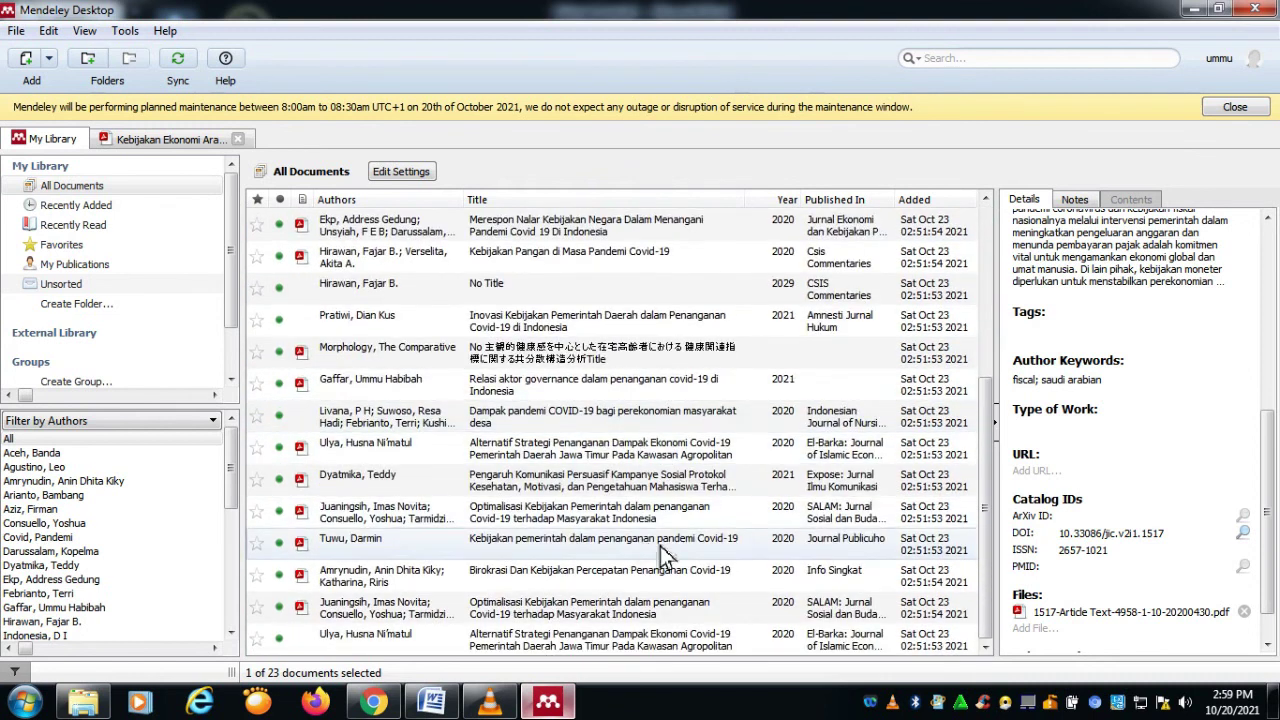
scroll(665, 553, up, 3)
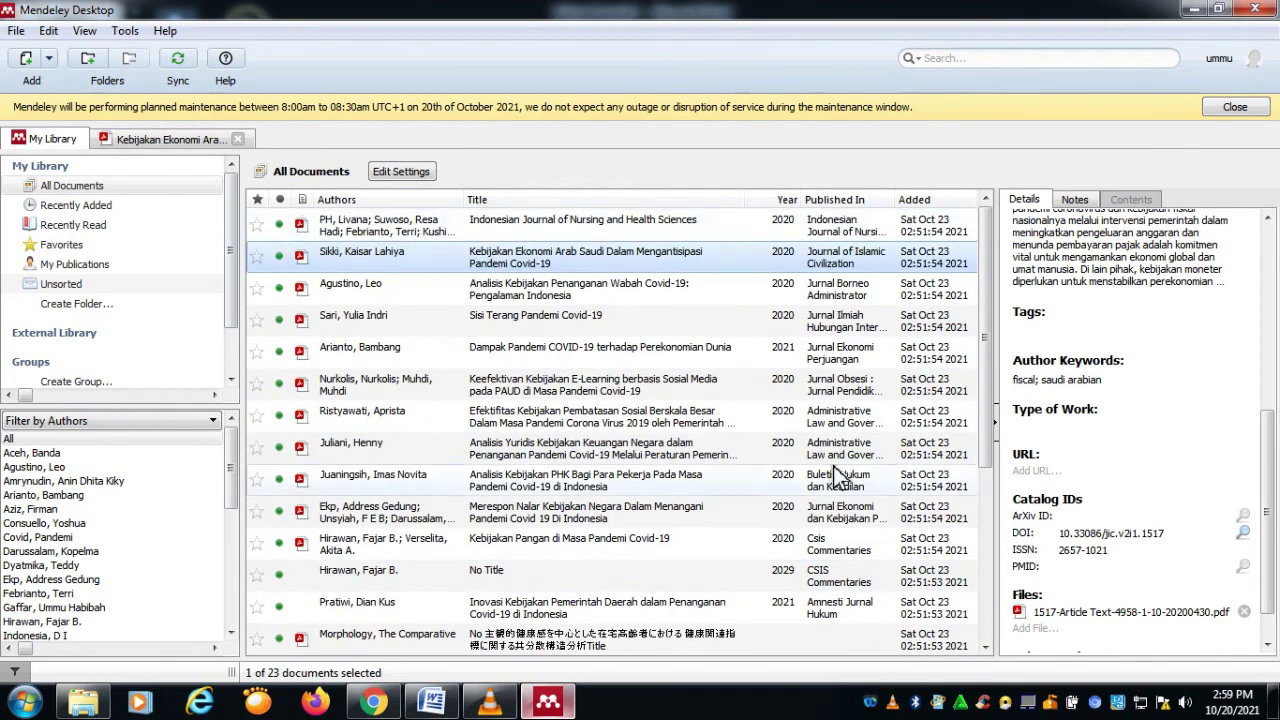
scroll(800, 468, down, 3)
scroll(703, 405, up, 3)
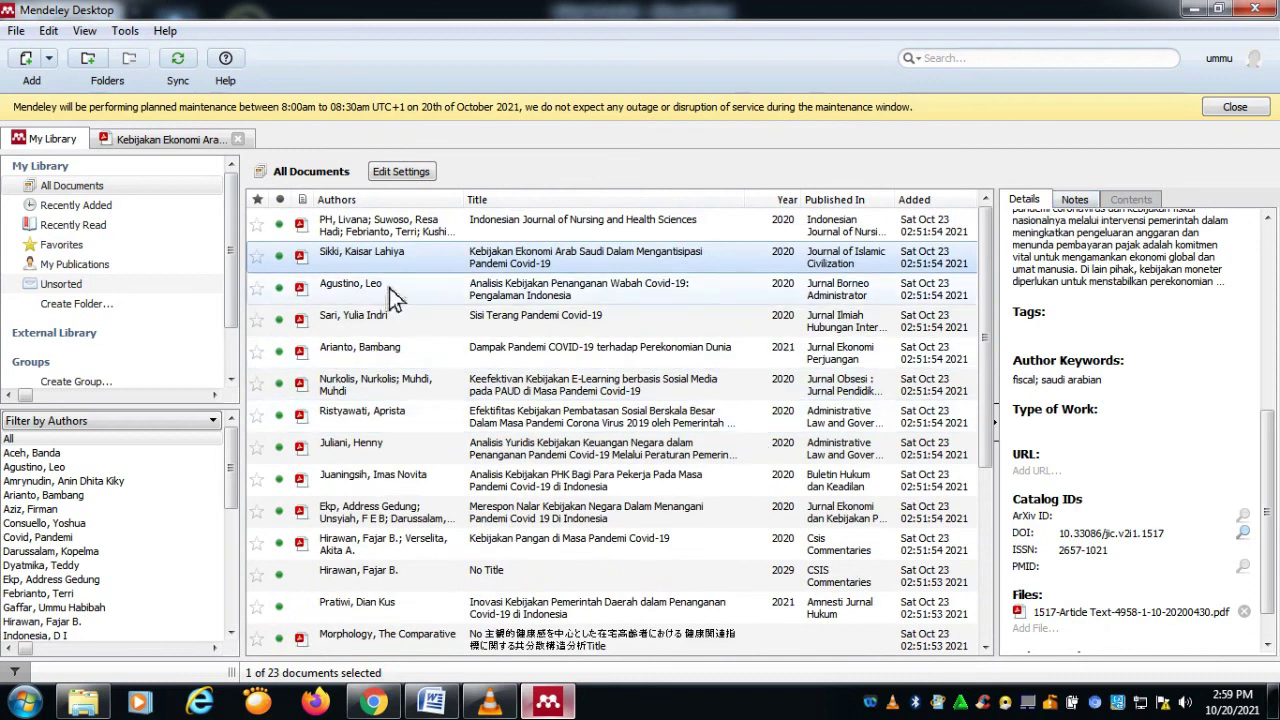
scroll(497, 372, down, 3)
Step: Preview the File > Export dialog for the selected document, then cancel it
click(16, 30)
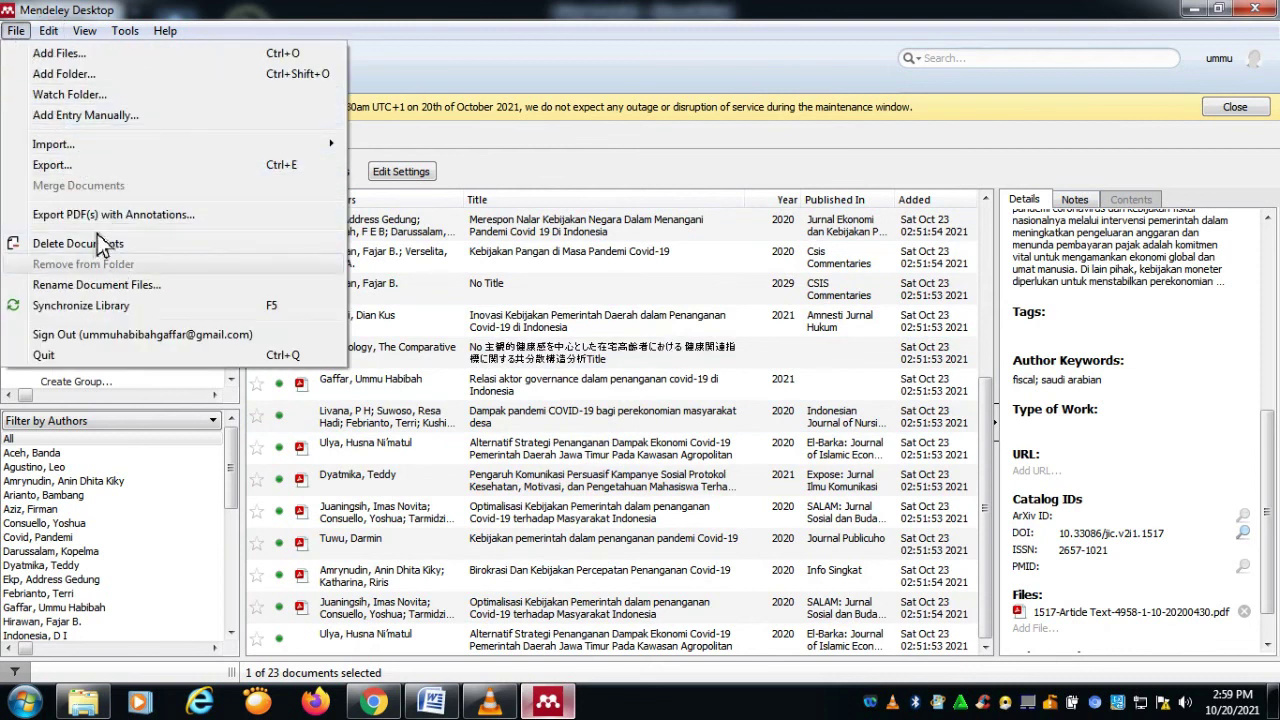
click(106, 166)
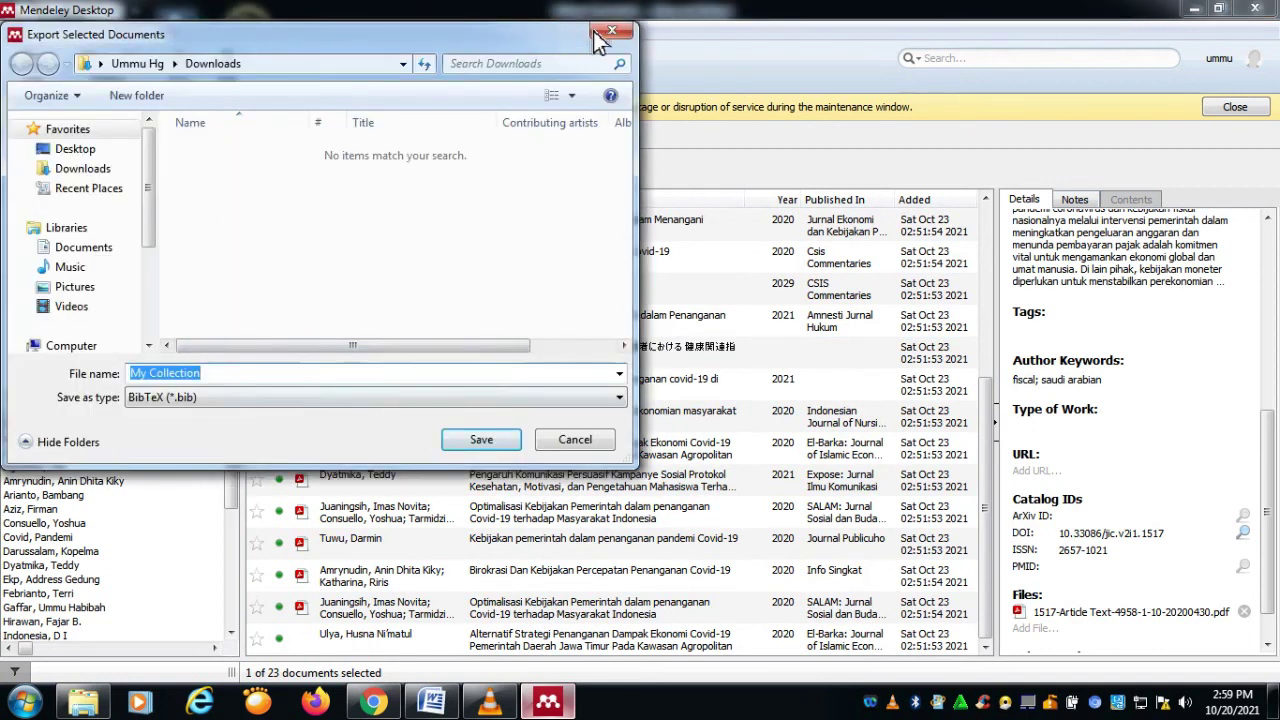
click(613, 33)
Step: Look at File > Import, then open a blank Add Entry Manually form at the DOI field
click(16, 30)
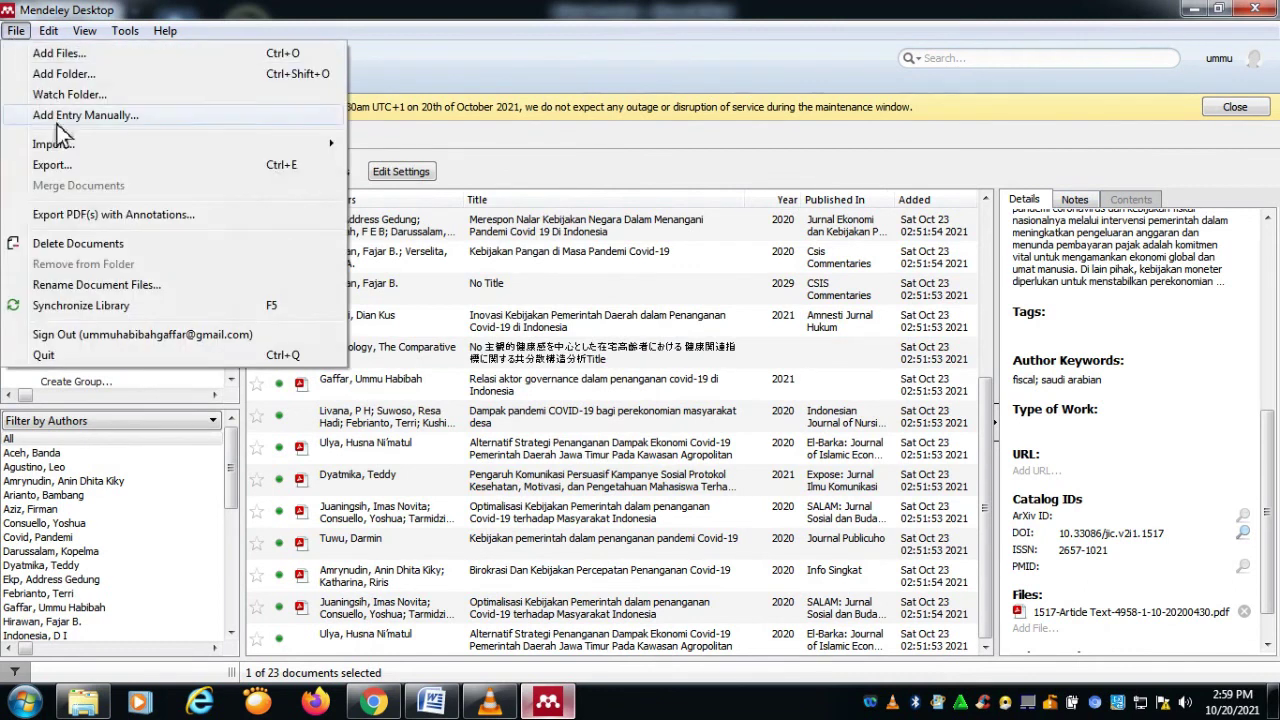
mouse_move(160, 148)
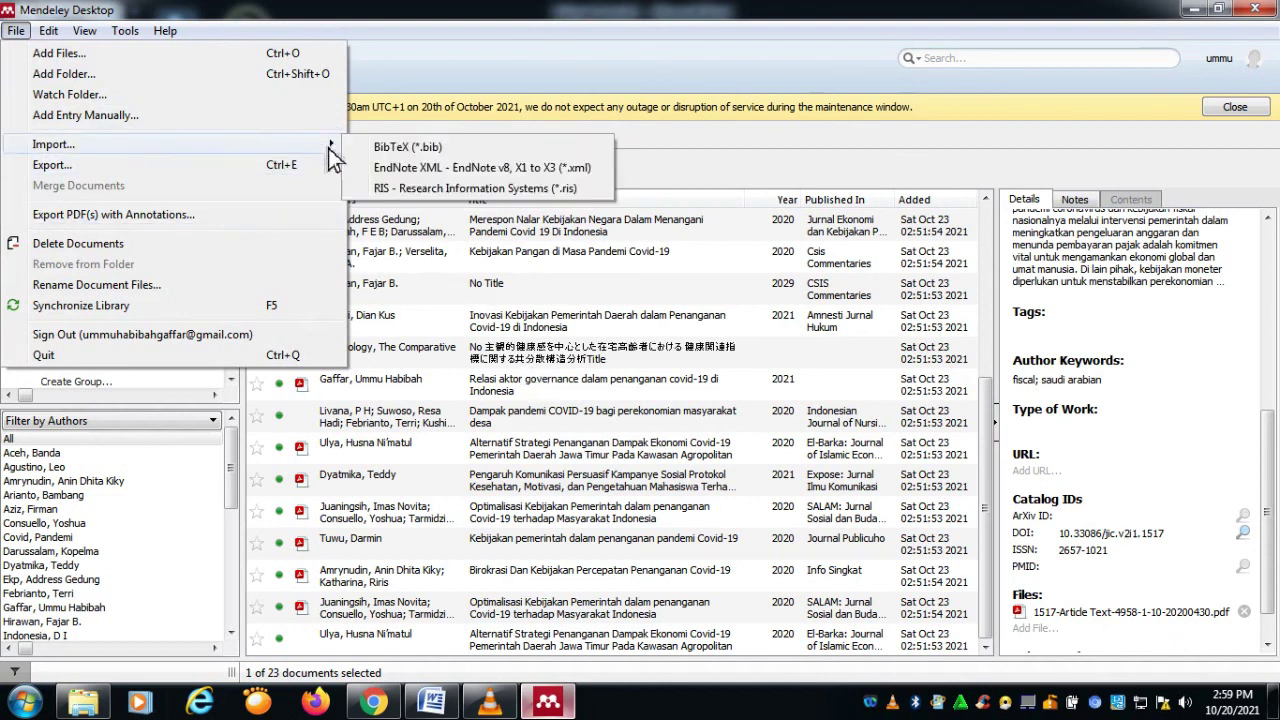
click(194, 121)
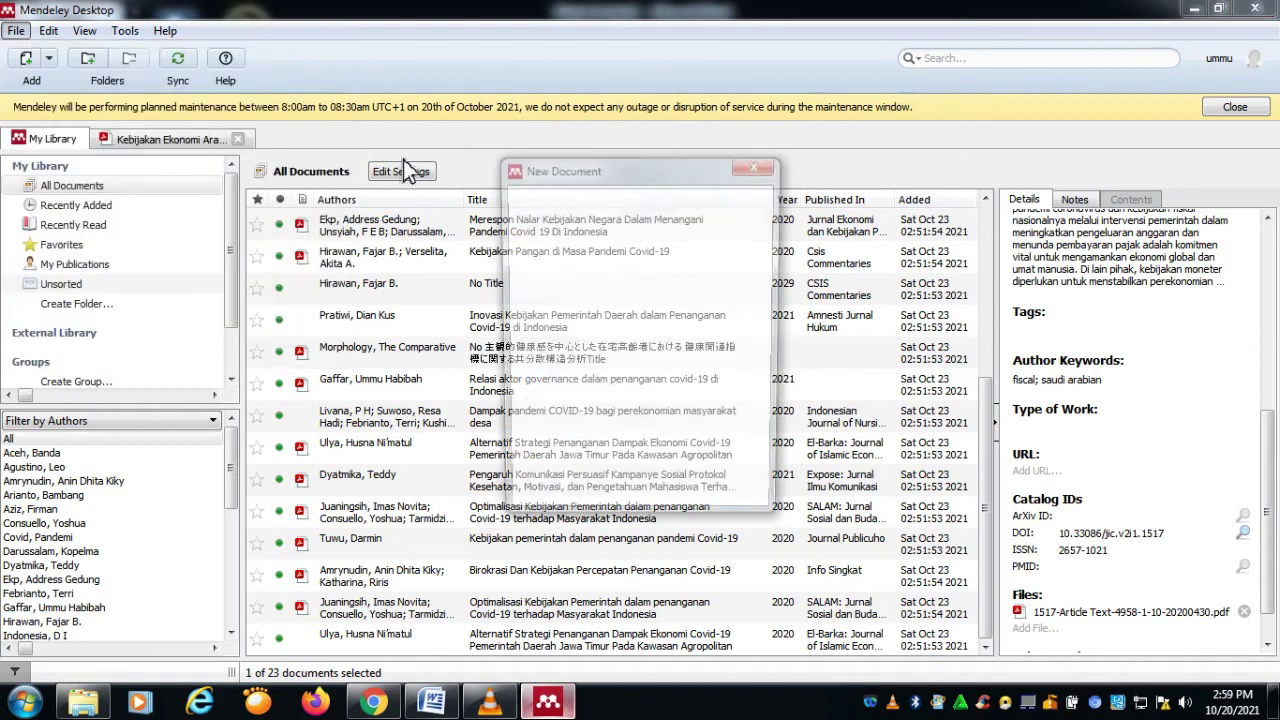
scroll(570, 360, down, 10)
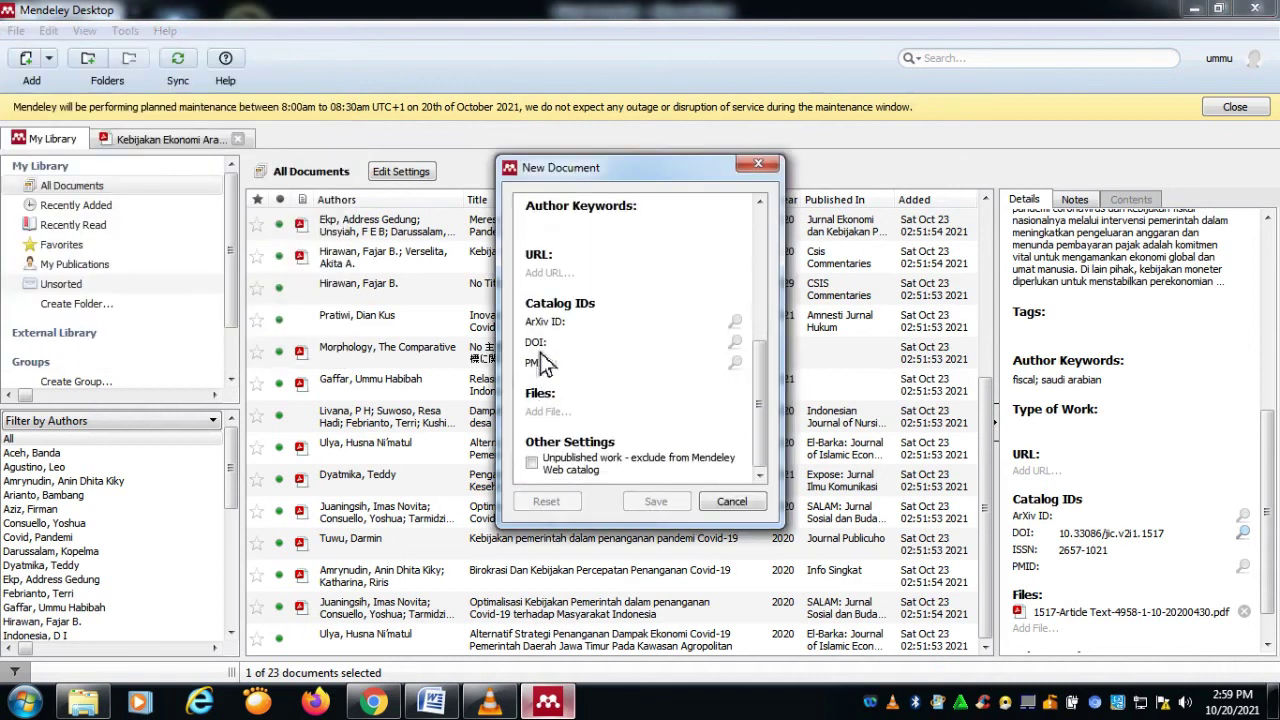
click(701, 345)
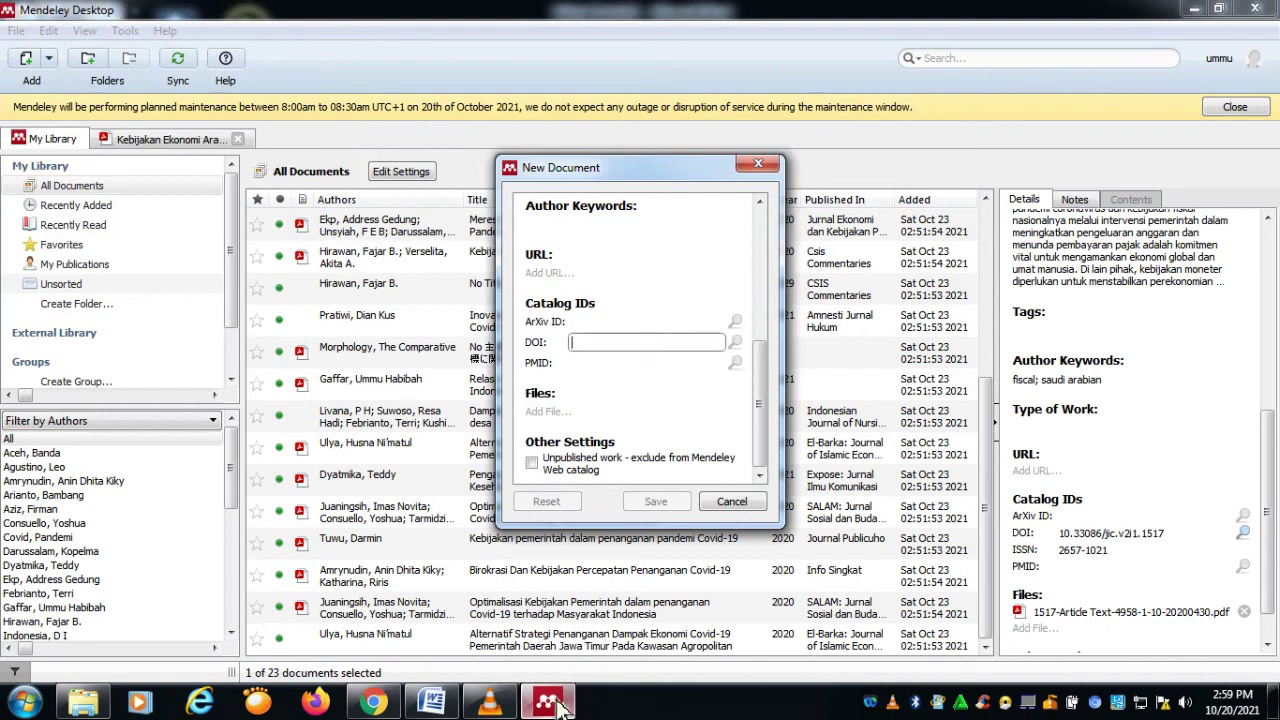